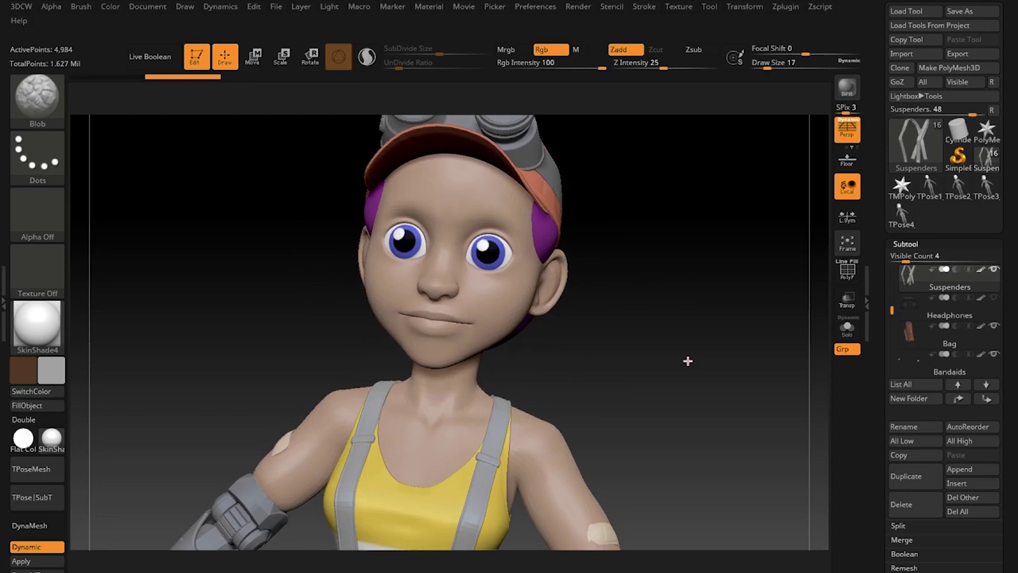
# Make the Body subtool active and bring up the plugin commands.
pyautogui.click(790, 7)
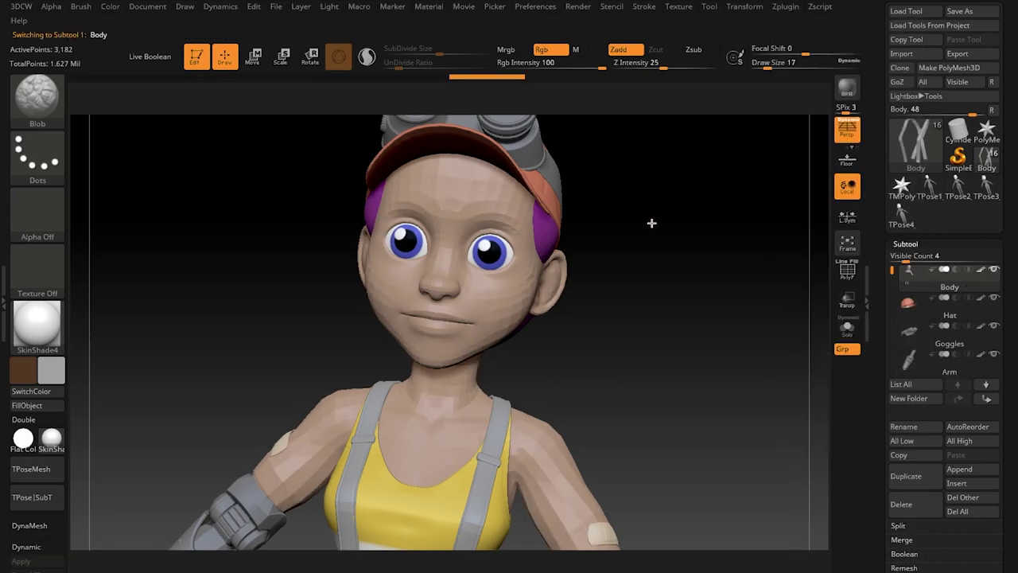
pyautogui.moveTo(652, 224)
pyautogui.mouseDown()
pyautogui.moveTo(682, 225)
pyautogui.moveTo(643, 227)
pyautogui.mouseUp()
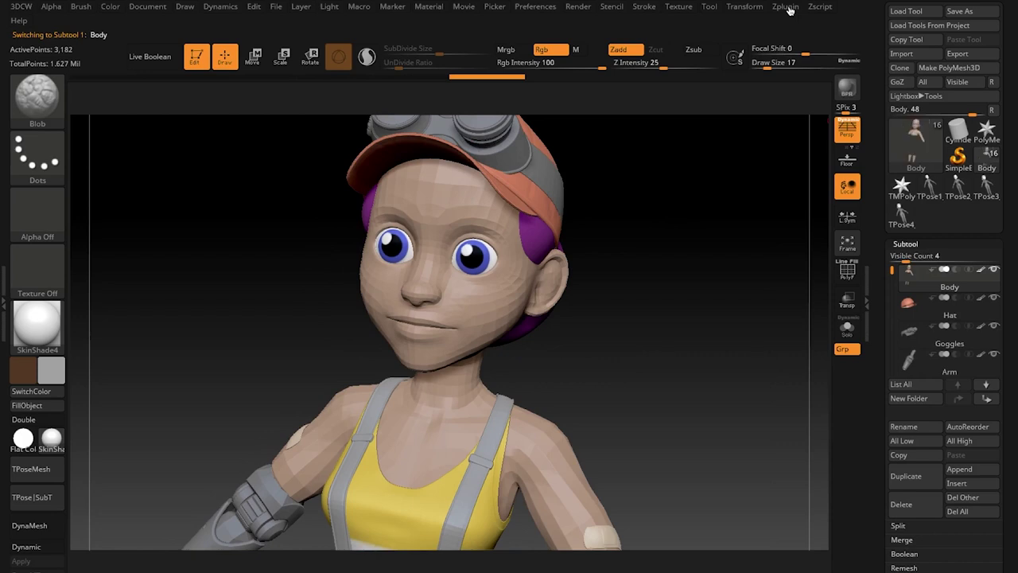
pyautogui.click(785, 6)
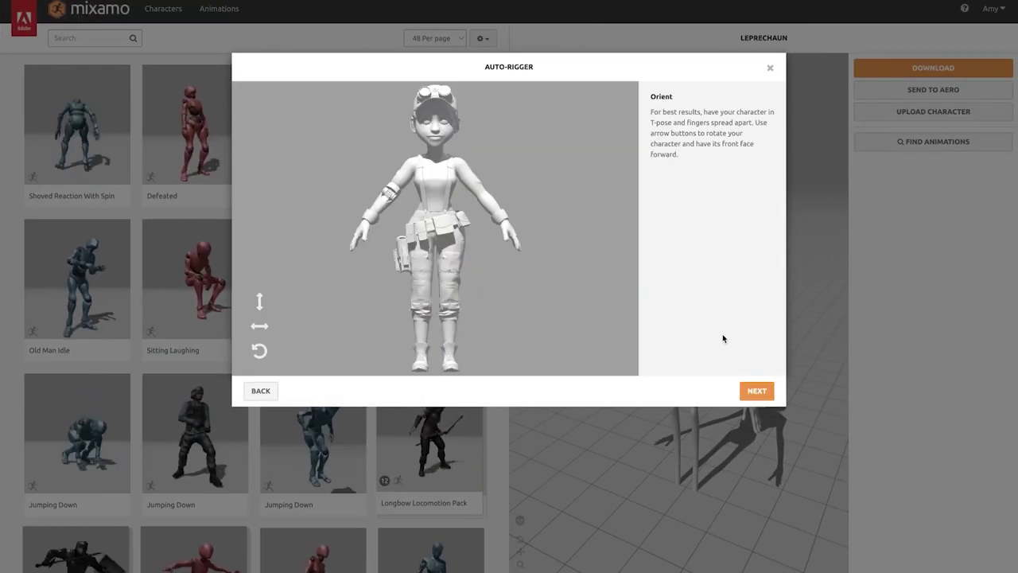
# In Mixamo, accept the character's orientation and run the Auto-Rigger with symmetric chin, wrist, elbow, knee and groin markers placed on the model.
pyautogui.click(756, 390)
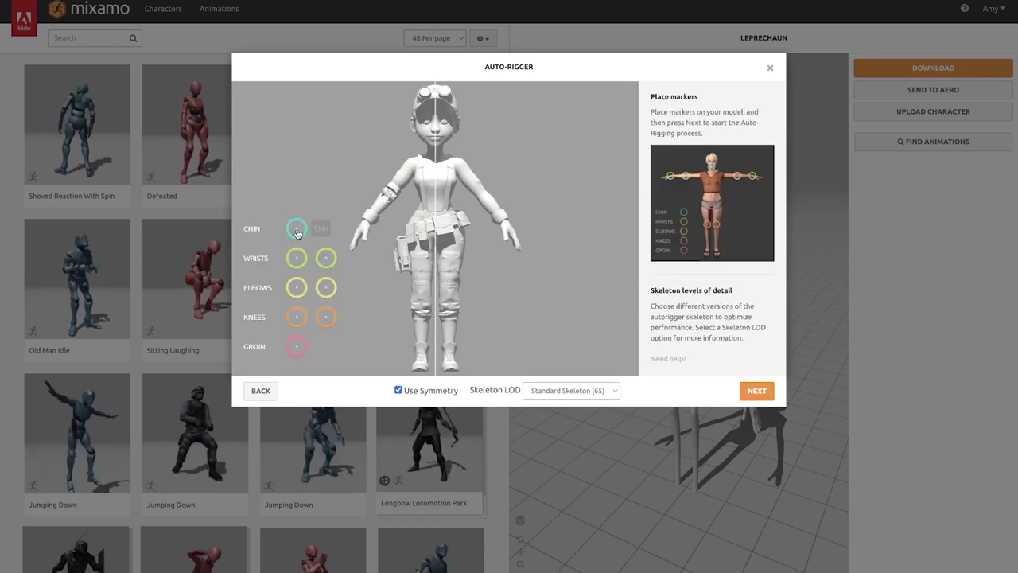
pyautogui.moveTo(420, 173); pyautogui.dragTo(432, 151)
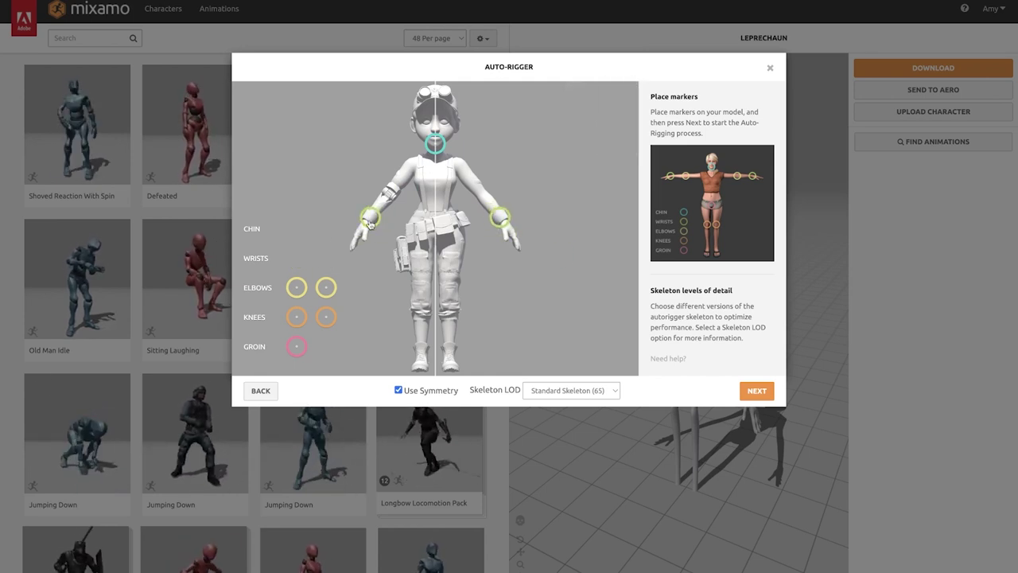
pyautogui.moveTo(392, 188); pyautogui.dragTo(389, 192)
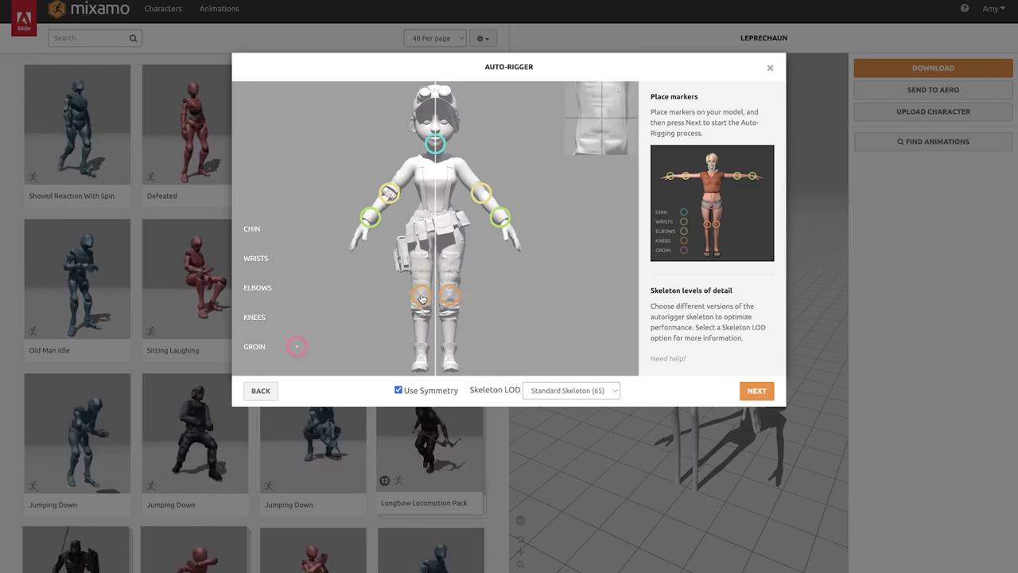
pyautogui.moveTo(469, 222); pyautogui.dragTo(434, 249)
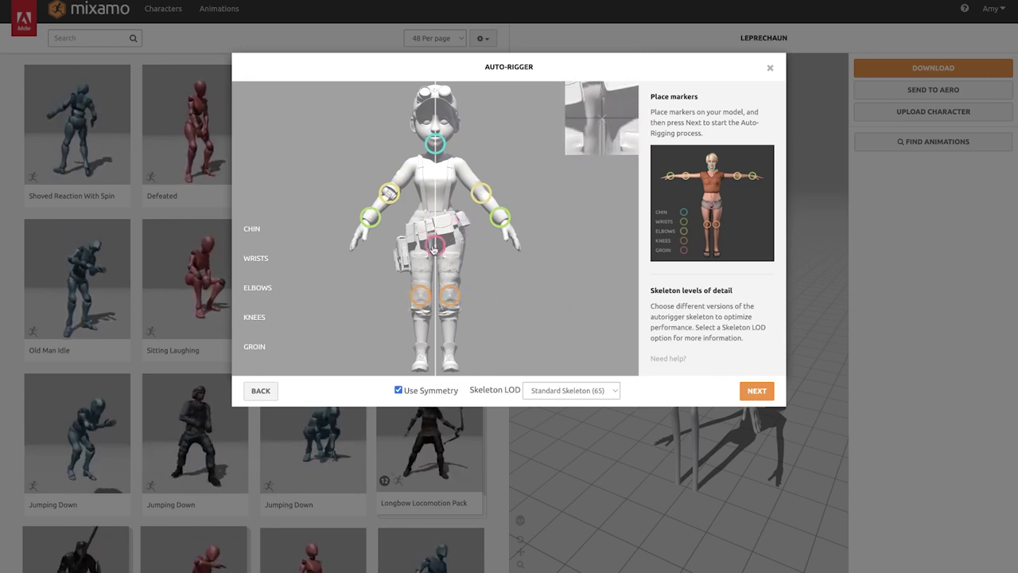
pyautogui.click(757, 391)
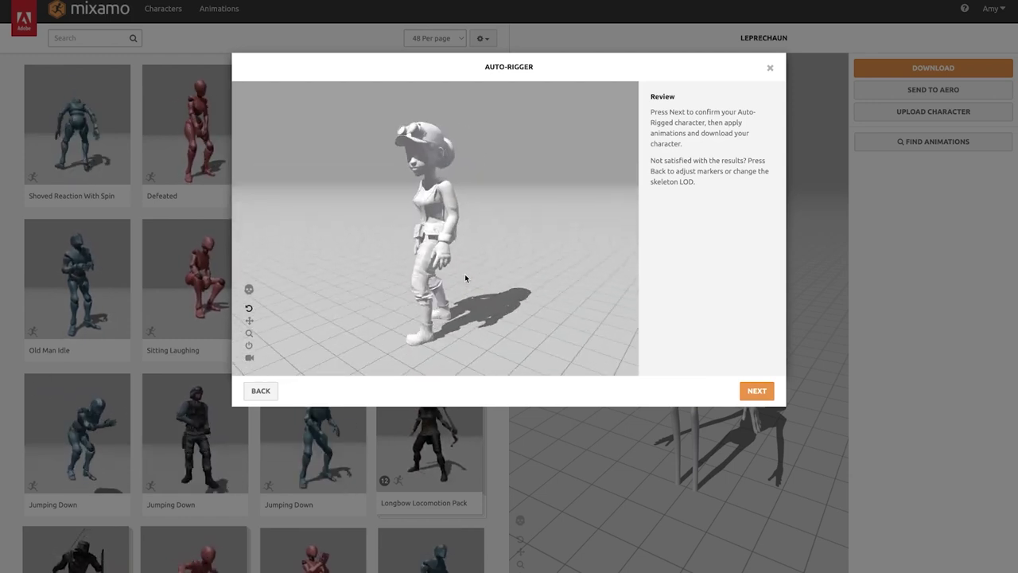
# Inspect the auto-rigged character up close in the review preview and accept the rig.
pyautogui.scroll(8, 464, 273)
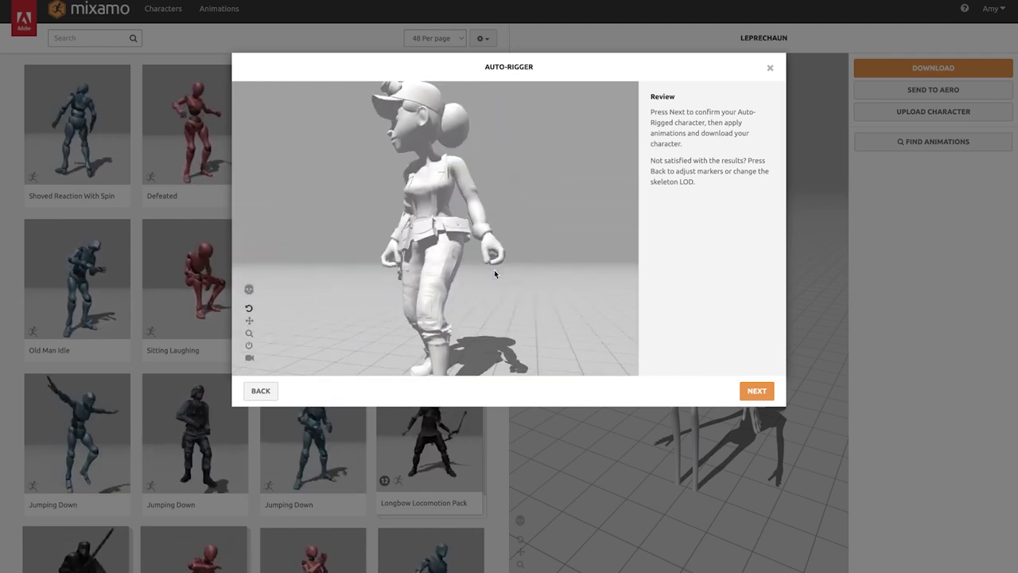
pyautogui.click(757, 390)
pyautogui.click(759, 396)
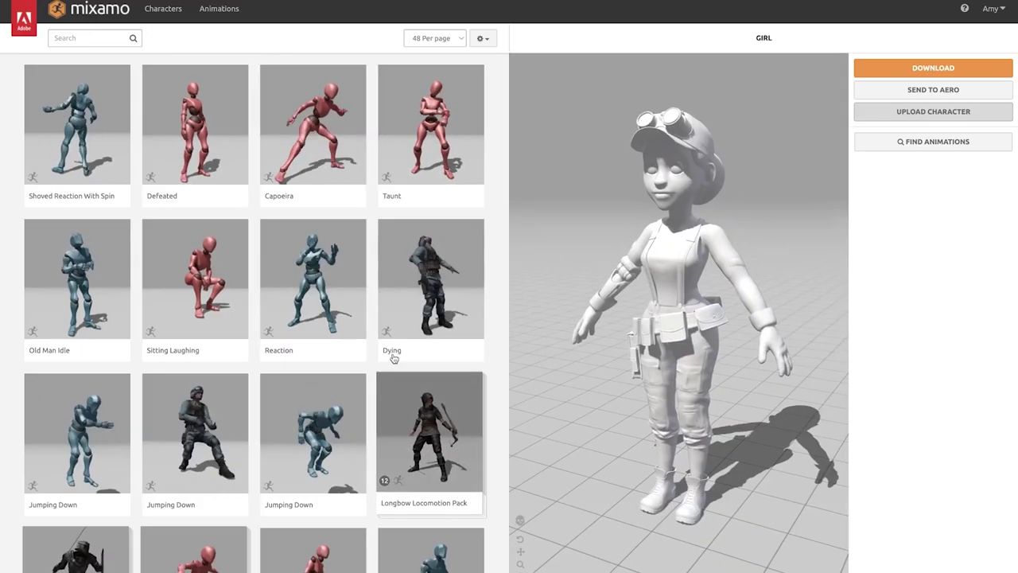
# Preview the Reaction, Longbow Locomotion Pack, Jumping Down and Defeated animations on the rigged girl.
pyautogui.click(313, 286)
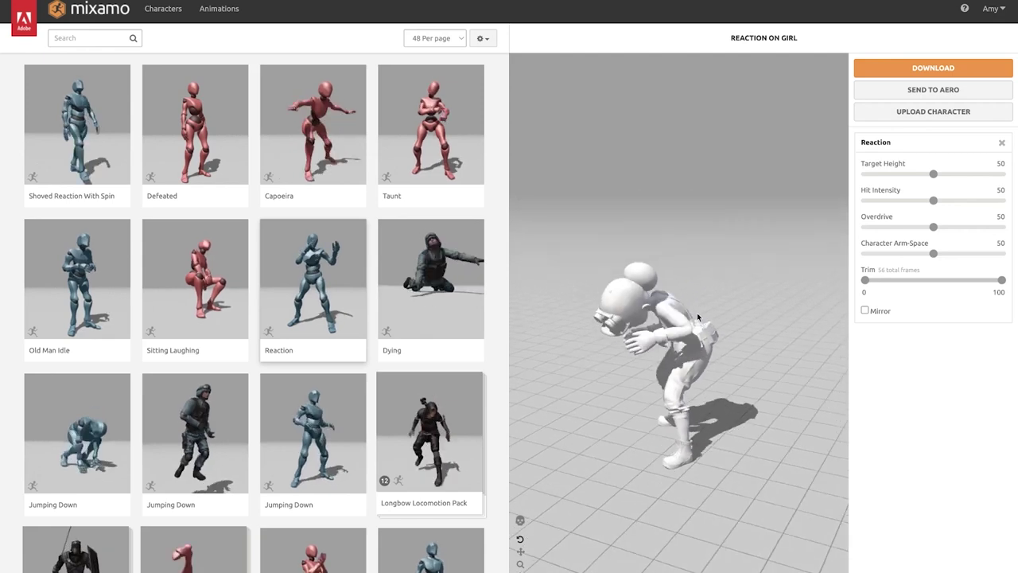
pyautogui.click(430, 429)
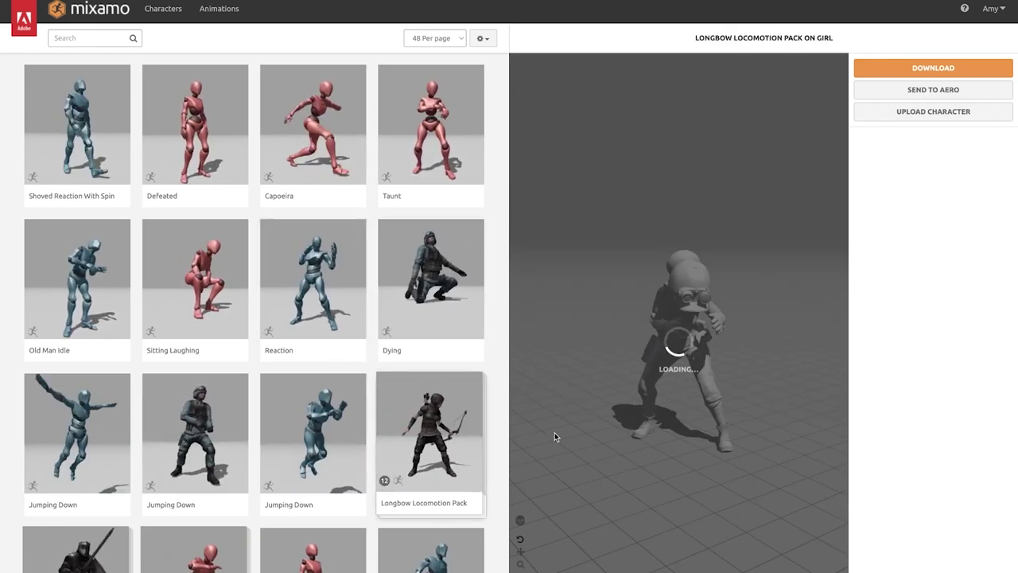
pyautogui.click(318, 446)
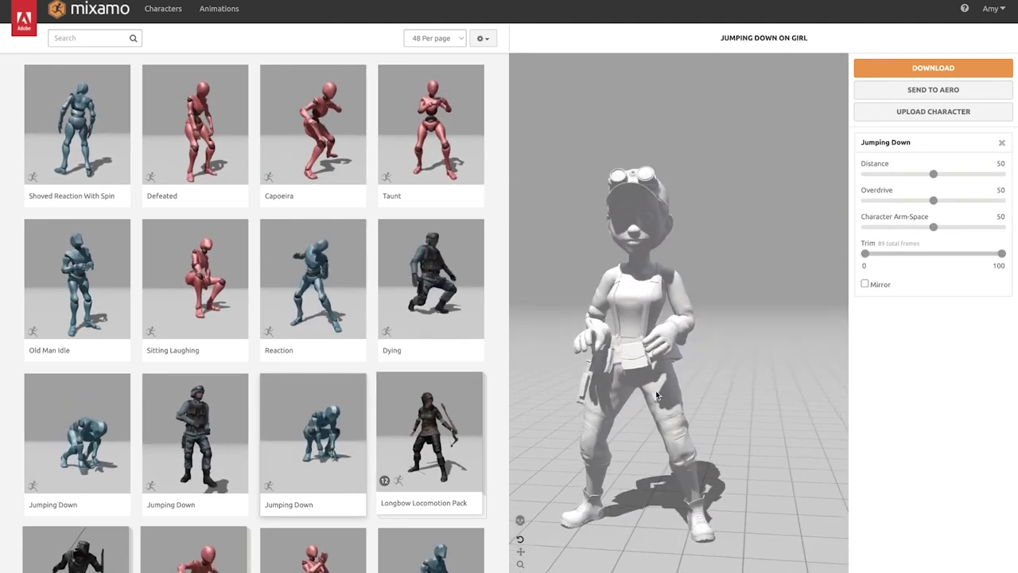
pyautogui.click(213, 140)
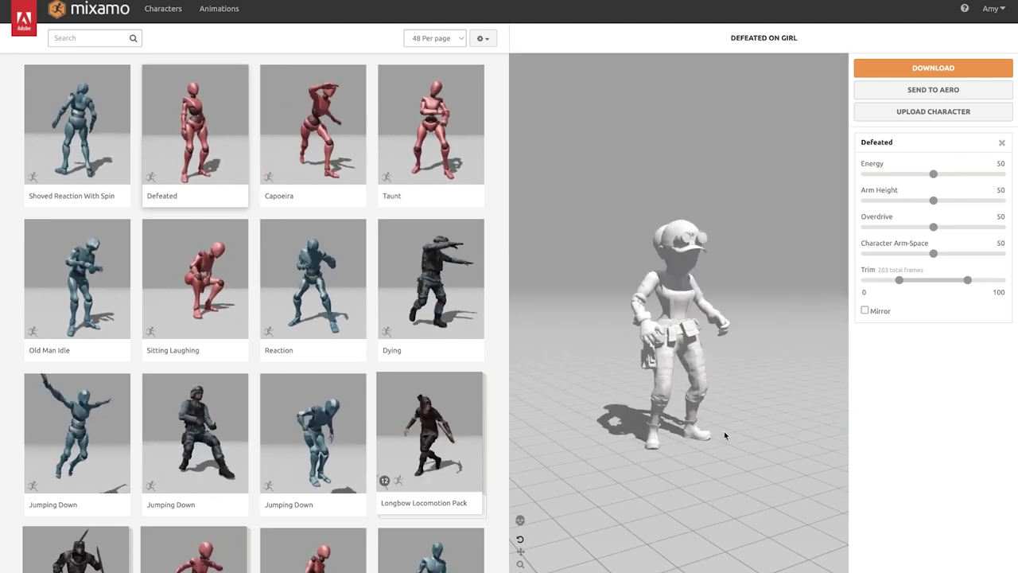
pyautogui.moveTo(724, 430)
pyautogui.mouseDown()
pyautogui.moveTo(772, 425)
pyautogui.moveTo(709, 421)
pyautogui.mouseUp()
# Preview the Rumba Dancing and Silly Dancing animations on the girl from different angles.
pyautogui.scroll(-2, 221, 474)
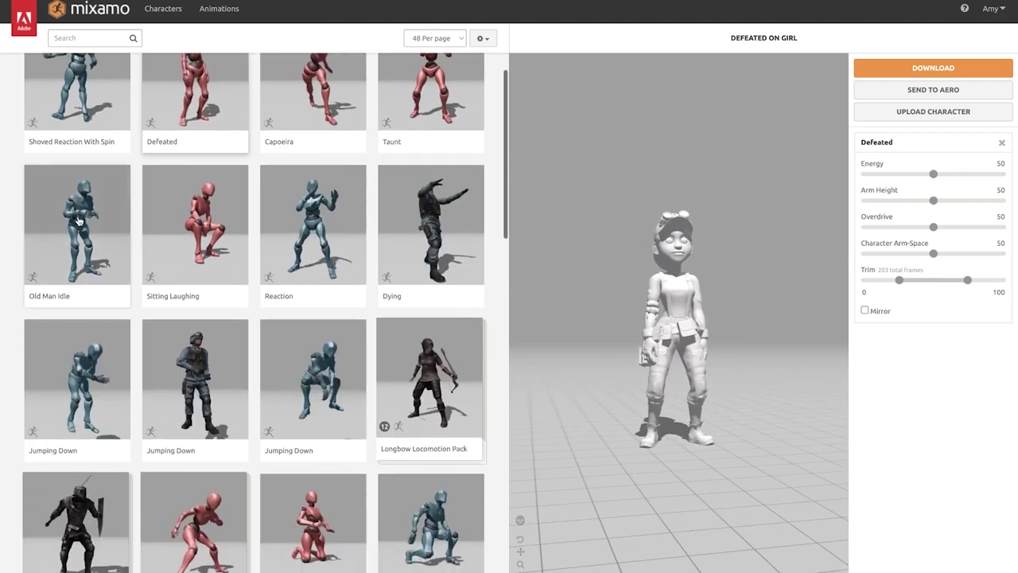
pyautogui.scroll(-2, 342, 466)
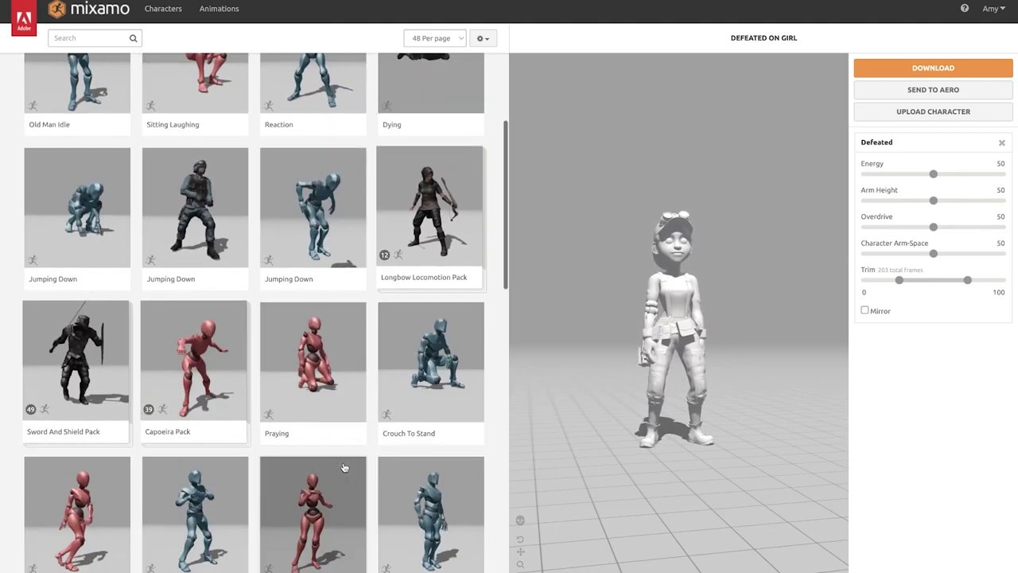
pyautogui.click(332, 500)
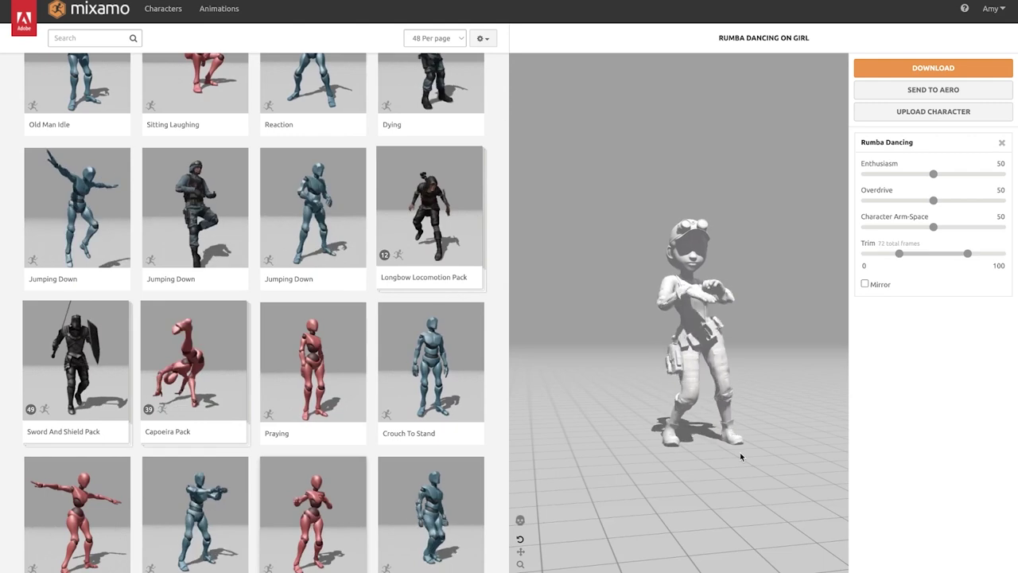
pyautogui.moveTo(739, 452); pyautogui.dragTo(696, 459)
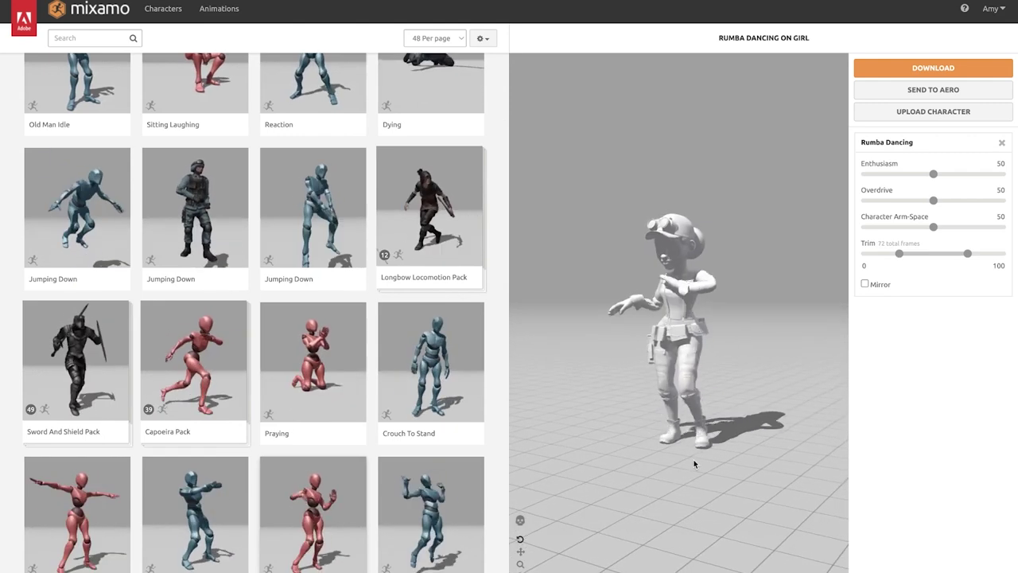
pyautogui.click(199, 506)
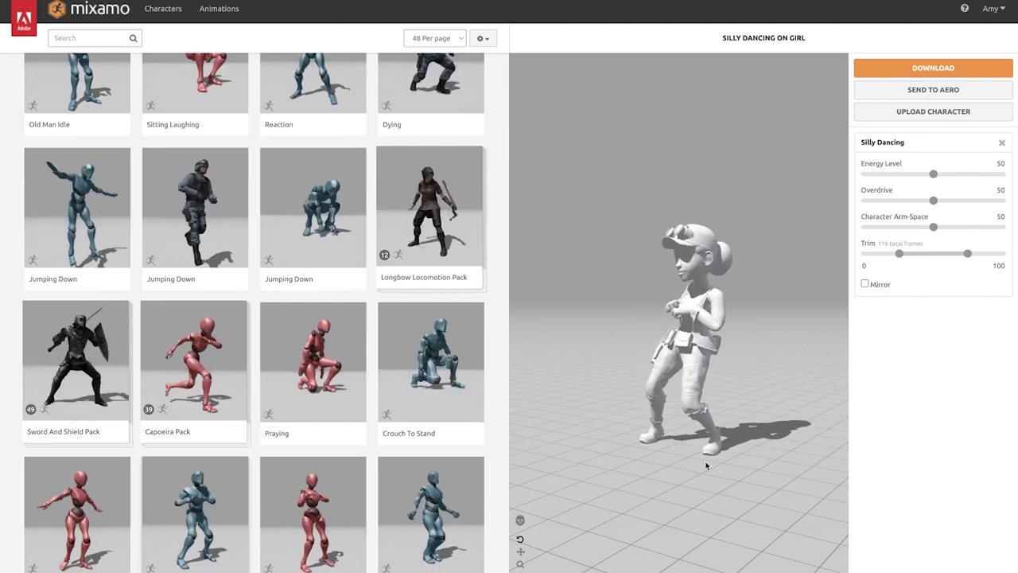
pyautogui.moveTo(706, 466)
pyautogui.mouseDown()
pyautogui.moveTo(763, 460)
pyautogui.moveTo(708, 469)
pyautogui.mouseUp()
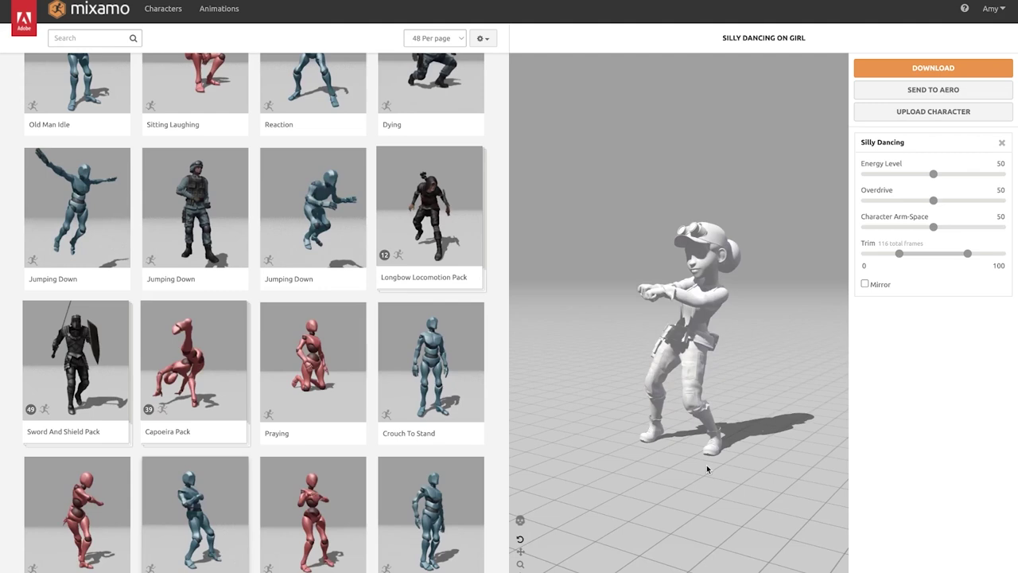
# Preview the Jump Push Up, Rifle Turn and Twist Dance animations on the girl.
pyautogui.scroll(-2, 384, 488)
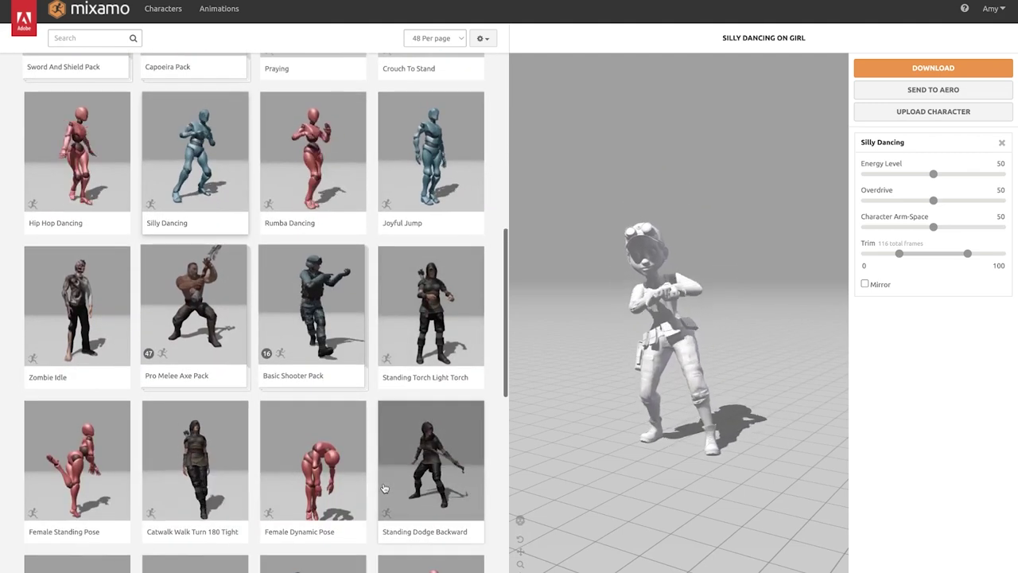
pyautogui.scroll(-2, 384, 487)
pyautogui.click(213, 473)
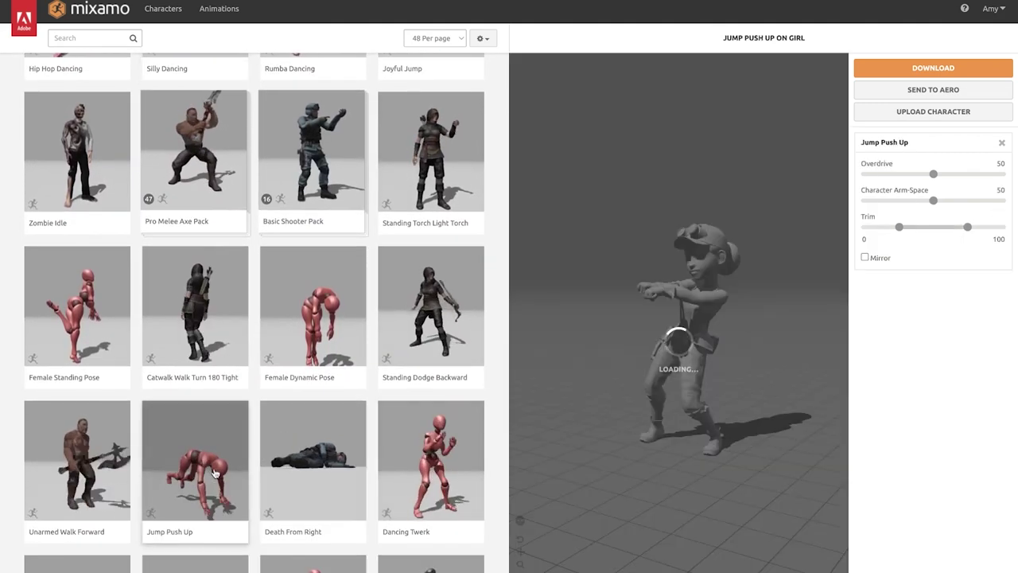
pyautogui.scroll(-1, 478, 398)
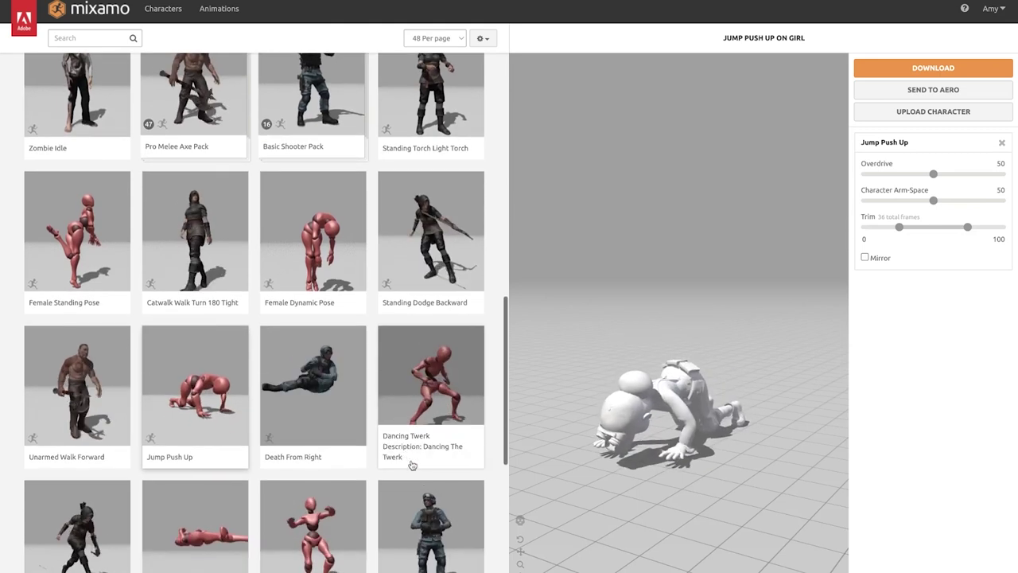
pyautogui.click(439, 525)
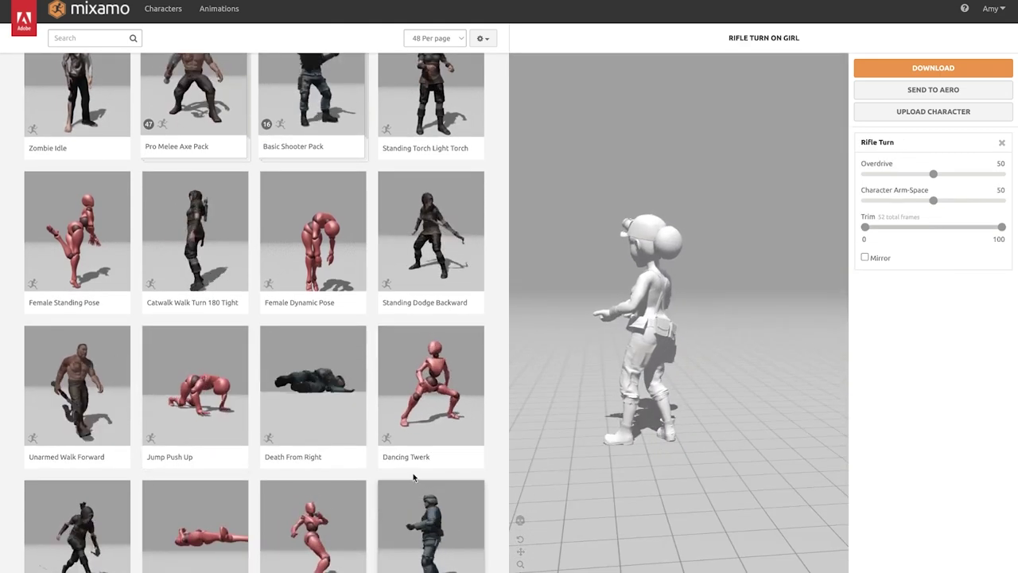
pyautogui.click(314, 545)
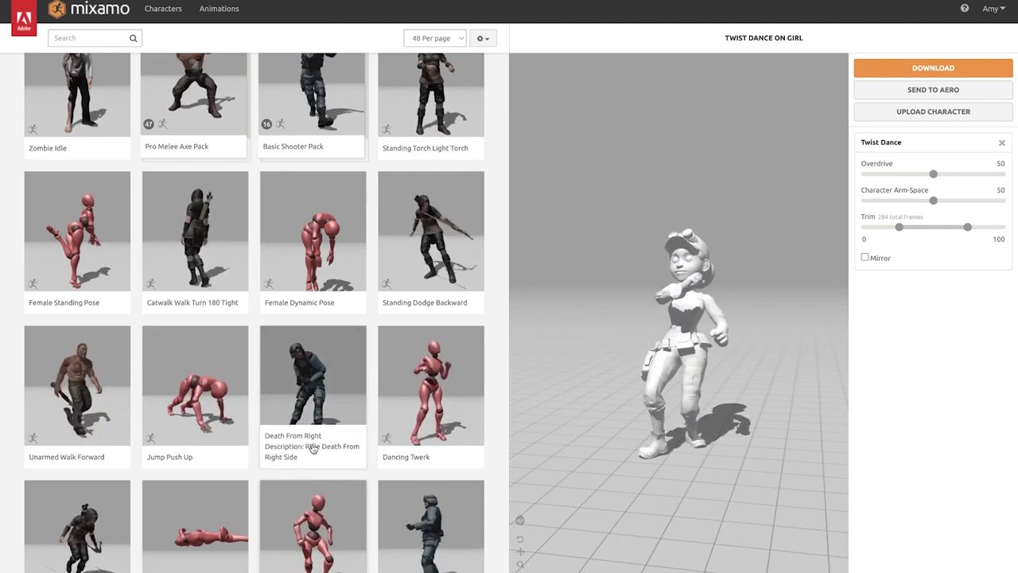
# Preview the Drunk Walk animation on the girl with In Place enabled.
pyautogui.scroll(-2, 313, 447)
pyautogui.click(110, 512)
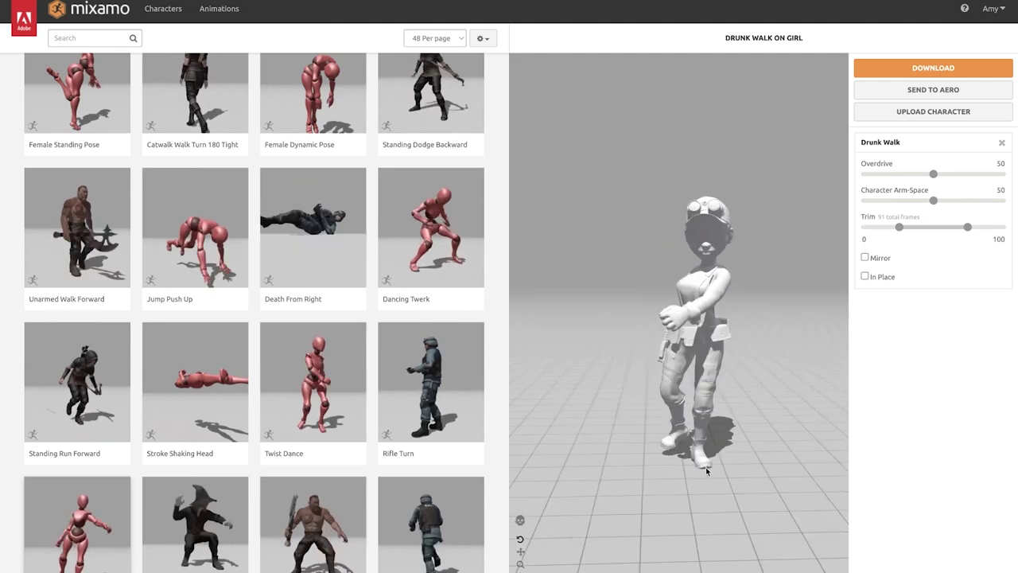
pyautogui.click(865, 277)
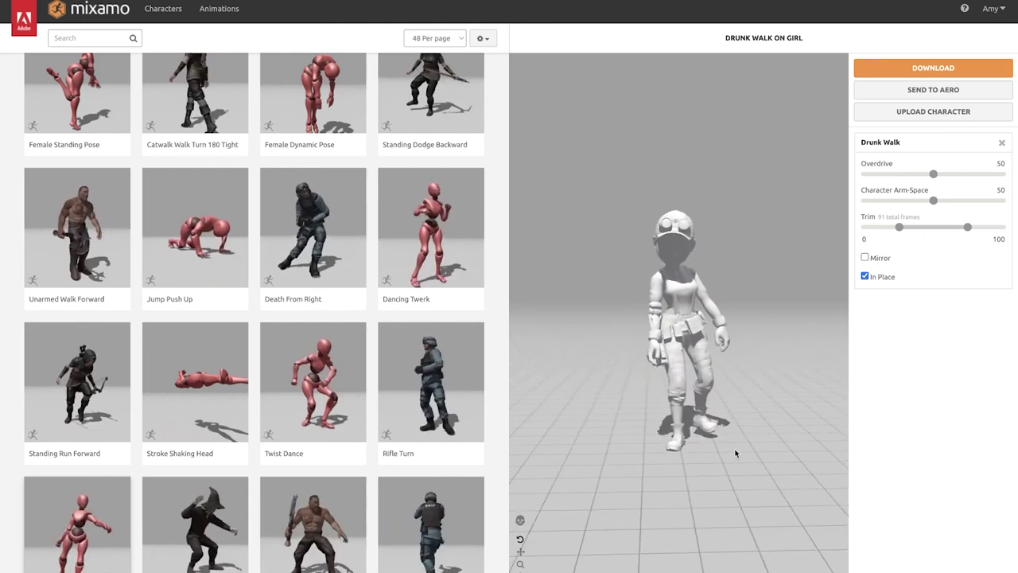
pyautogui.moveTo(713, 451); pyautogui.dragTo(694, 443)
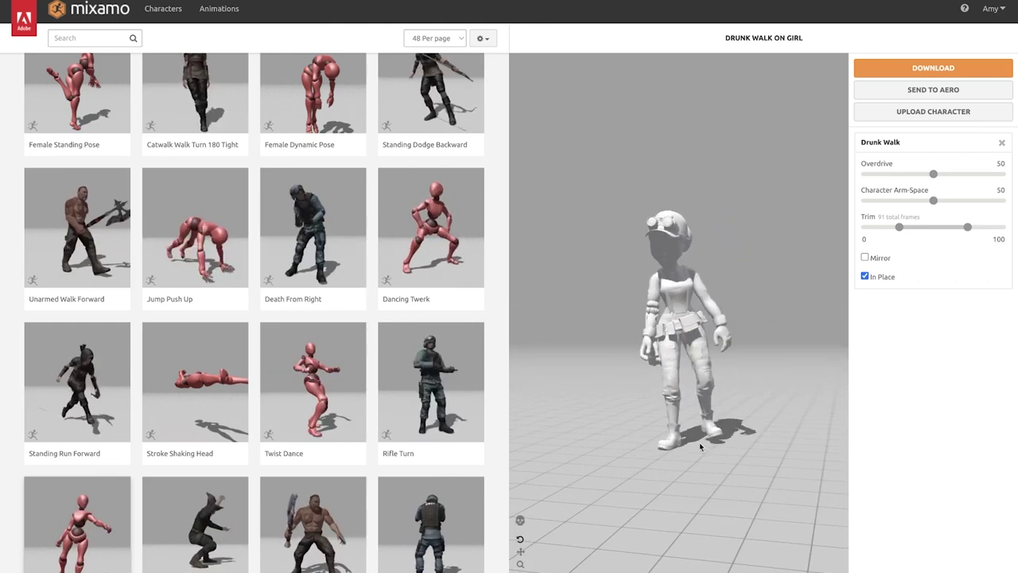
# Choose the Breakdance Uprock Var 2 animation for the girl near the end of the animation list.
pyautogui.scroll(-3, 436, 432)
pyautogui.scroll(-2, 435, 433)
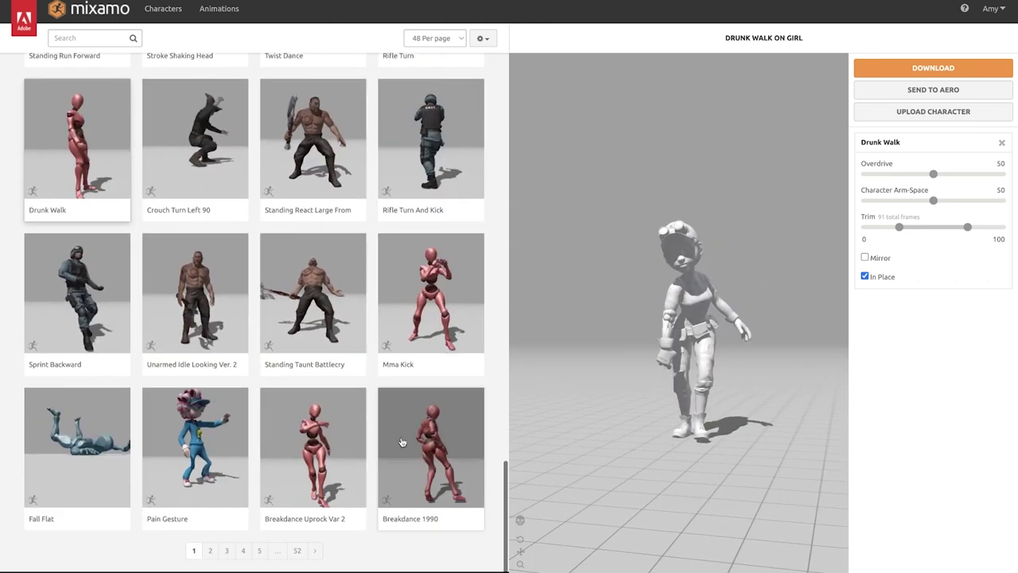
pyautogui.click(346, 445)
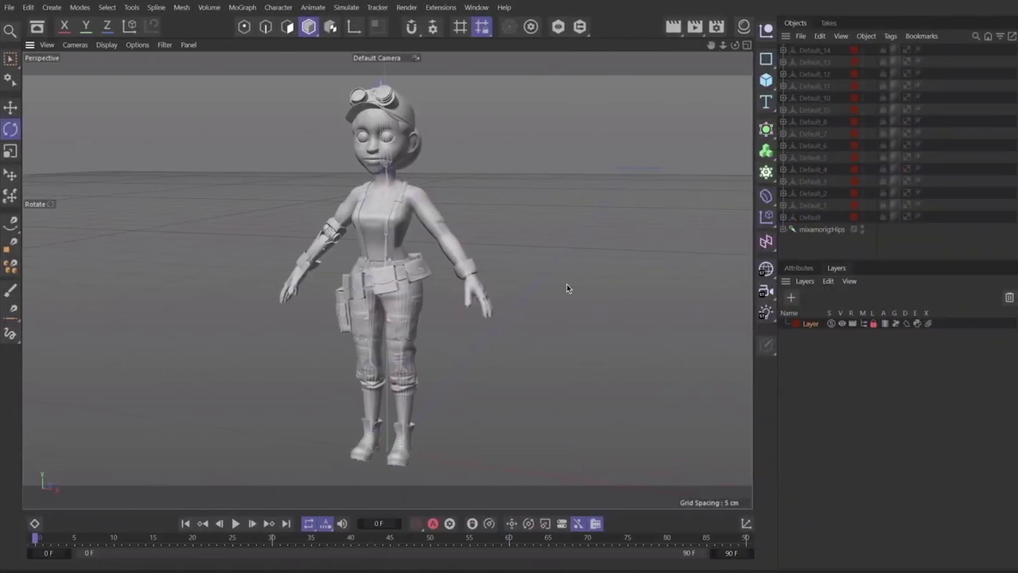
# In Cinema 4D, test the rig by rotating the girl's left upper-arm joint and undo the rotation.
pyautogui.keyDown('alt'); pyautogui.moveTo(472, 293); pyautogui.dragTo(547, 306); pyautogui.keyUp('alt')
pyautogui.scroll(5, 427, 248)
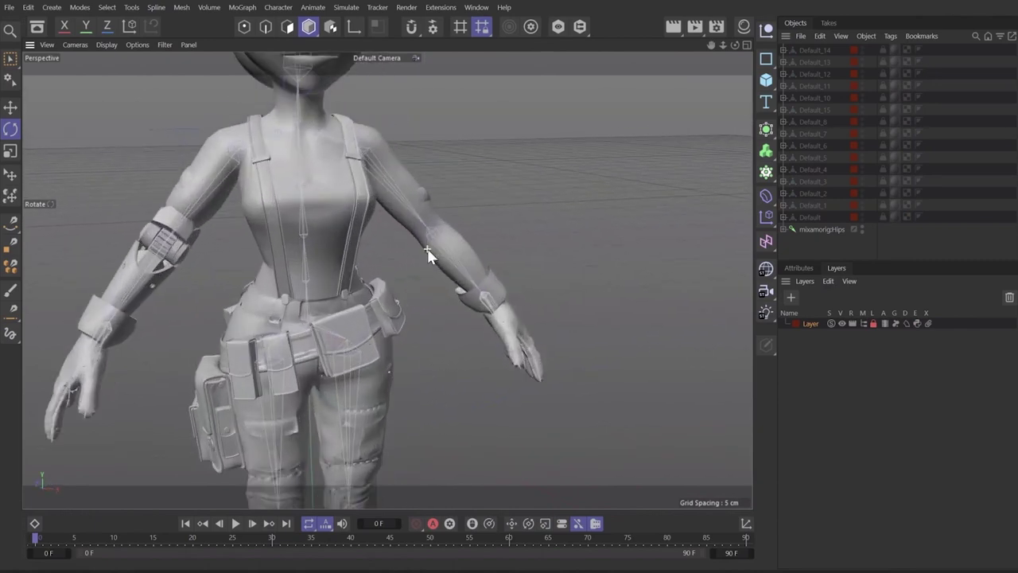
pyautogui.keyDown('alt'); pyautogui.moveTo(406, 208); pyautogui.dragTo(422, 260); pyautogui.keyUp('alt')
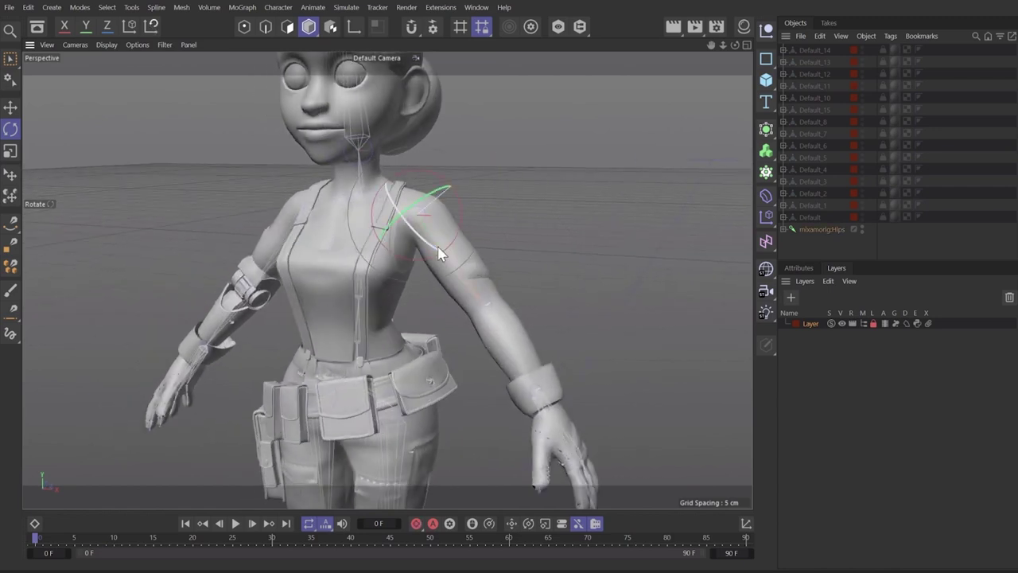
pyautogui.moveTo(464, 215); pyautogui.dragTo(443, 240)
pyautogui.hotkey('ctrl', 'z')
# Test the girl's rig by rotating the elbow, shoulder, head and knee joints and checking how the mesh deforms.
pyautogui.keyDown('alt'); pyautogui.moveTo(397, 294); pyautogui.dragTo(554, 170); pyautogui.keyUp('alt')
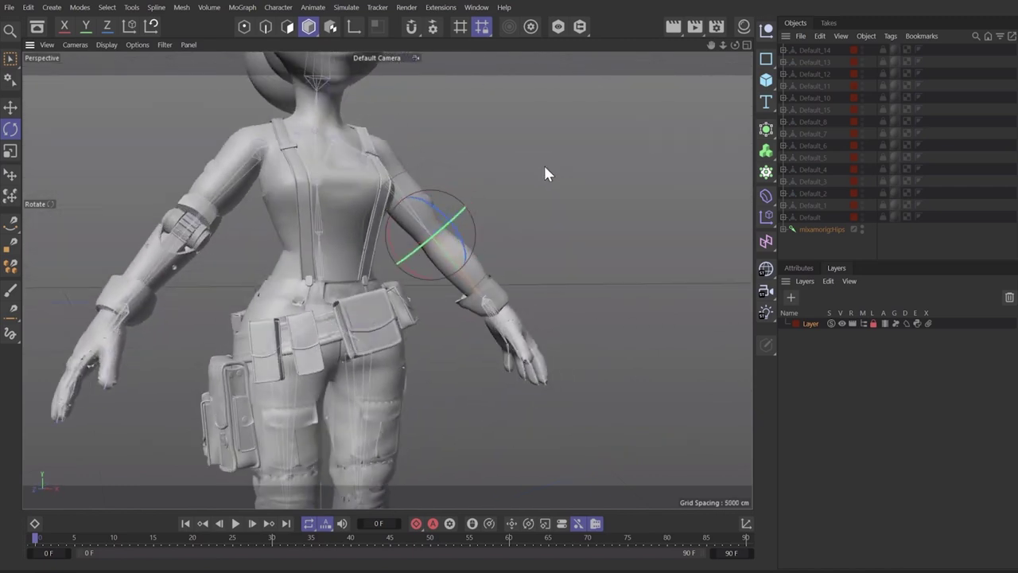
pyautogui.moveTo(302, 253)
pyautogui.mouseDown()
pyautogui.moveTo(274, 256)
pyautogui.moveTo(329, 240)
pyautogui.moveTo(314, 233)
pyautogui.moveTo(287, 244)
pyautogui.moveTo(381, 289)
pyautogui.moveTo(470, 311)
pyautogui.moveTo(169, 298)
pyautogui.mouseUp()
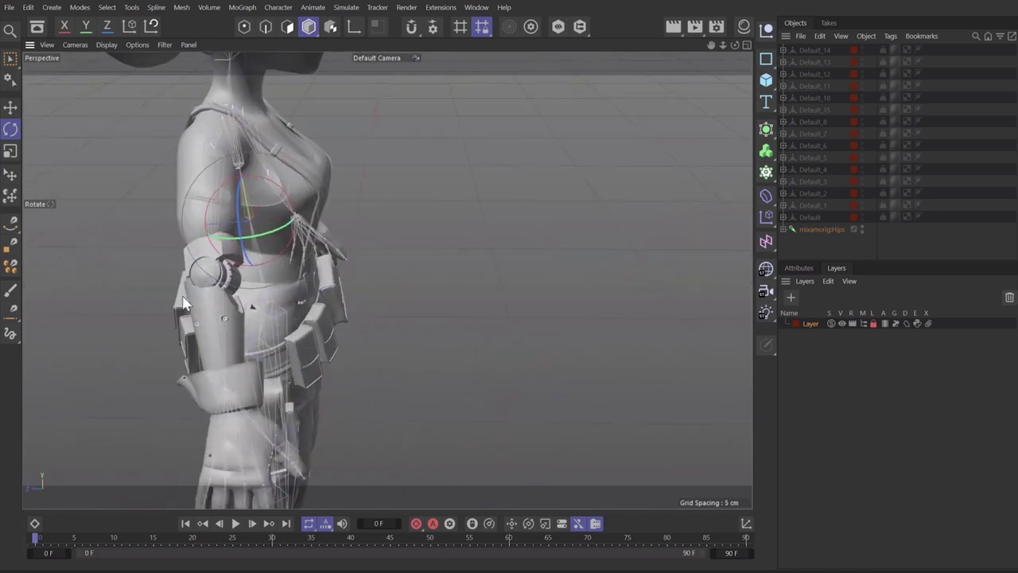
pyautogui.scroll(5, 190, 309)
pyautogui.scroll(-3, 195, 310)
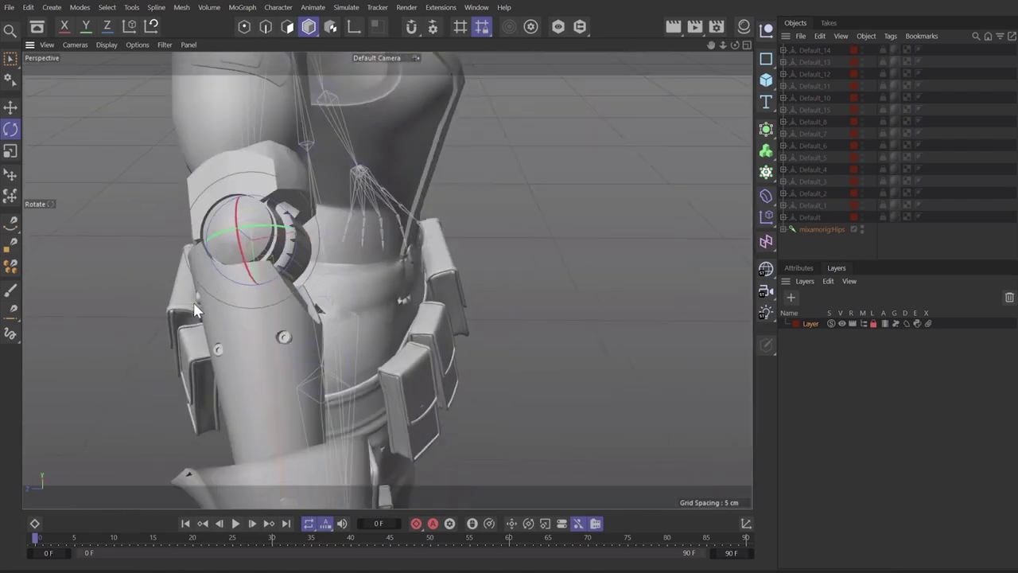
pyautogui.moveTo(290, 269); pyautogui.dragTo(605, 448)
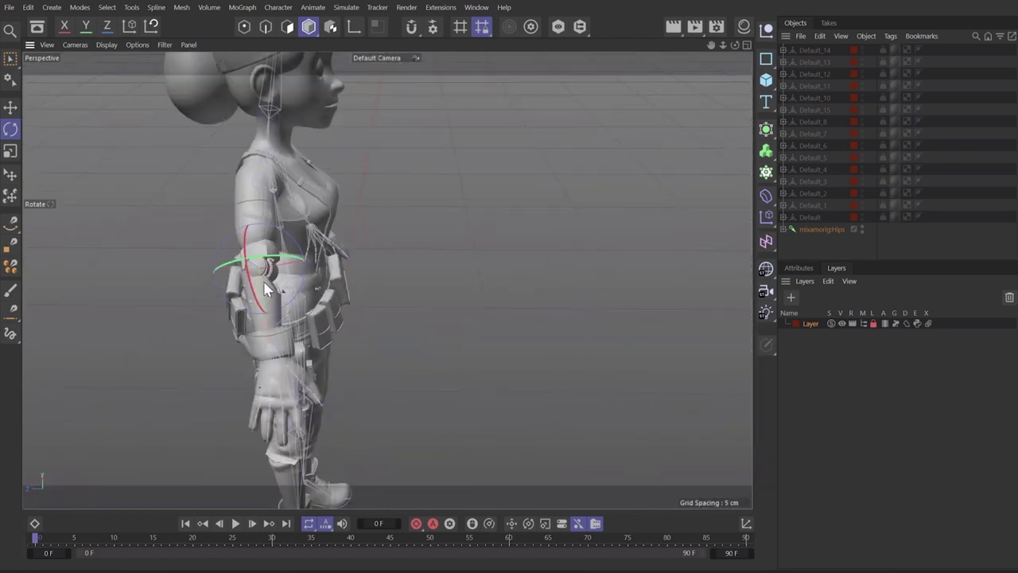
pyautogui.keyDown('alt'); pyautogui.moveTo(325, 201); pyautogui.dragTo(169, 186); pyautogui.keyUp('alt')
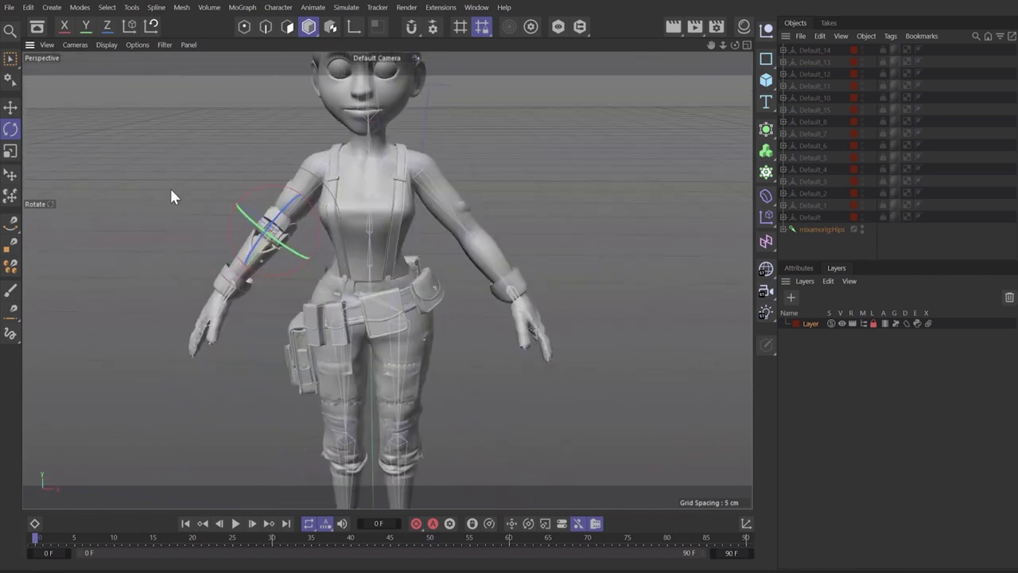
pyautogui.moveTo(374, 167); pyautogui.dragTo(341, 208)
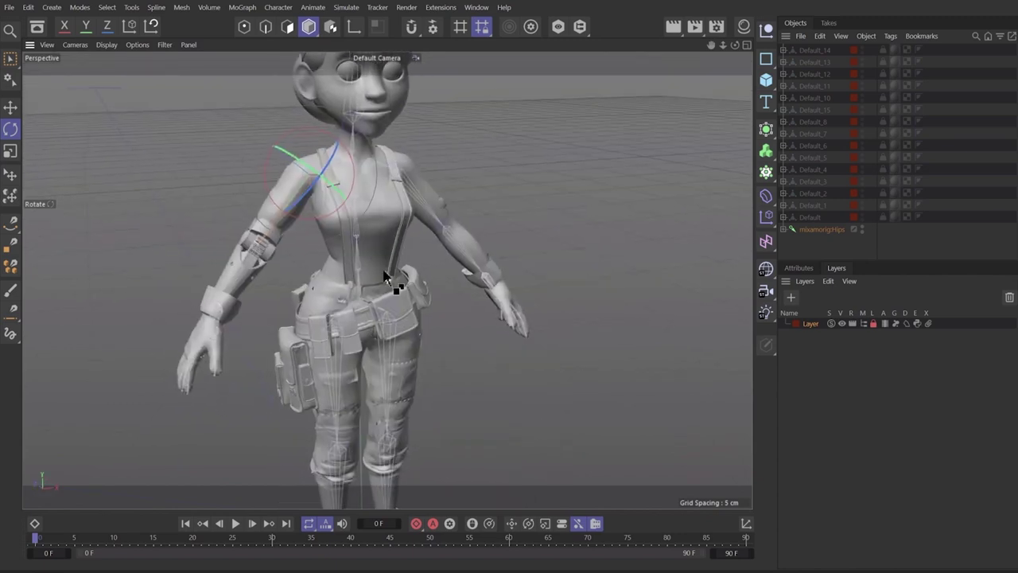
pyautogui.keyDown('alt'); pyautogui.moveTo(342, 209); pyautogui.dragTo(370, 123); pyautogui.keyUp('alt')
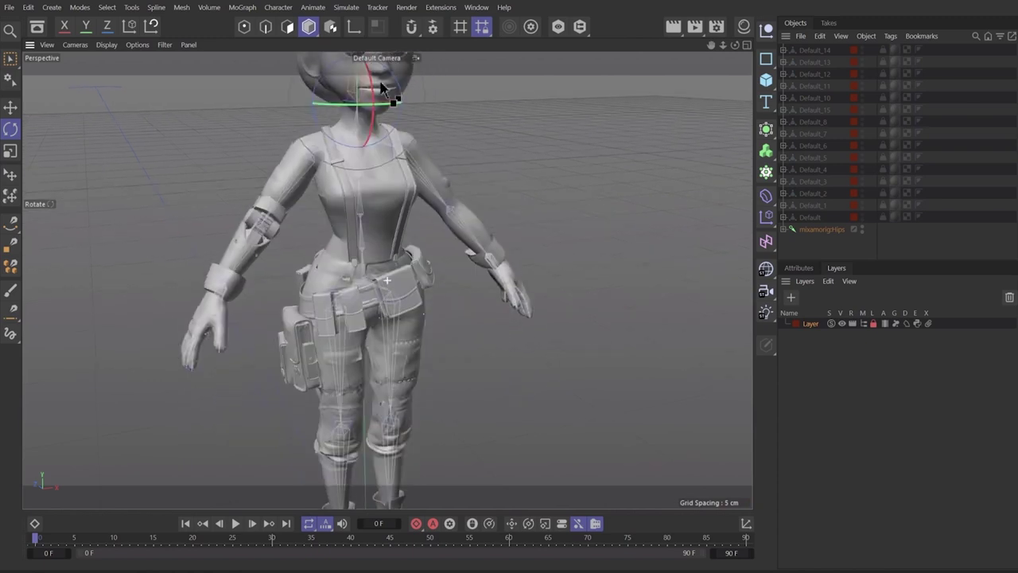
pyautogui.moveTo(401, 330); pyautogui.dragTo(396, 343)
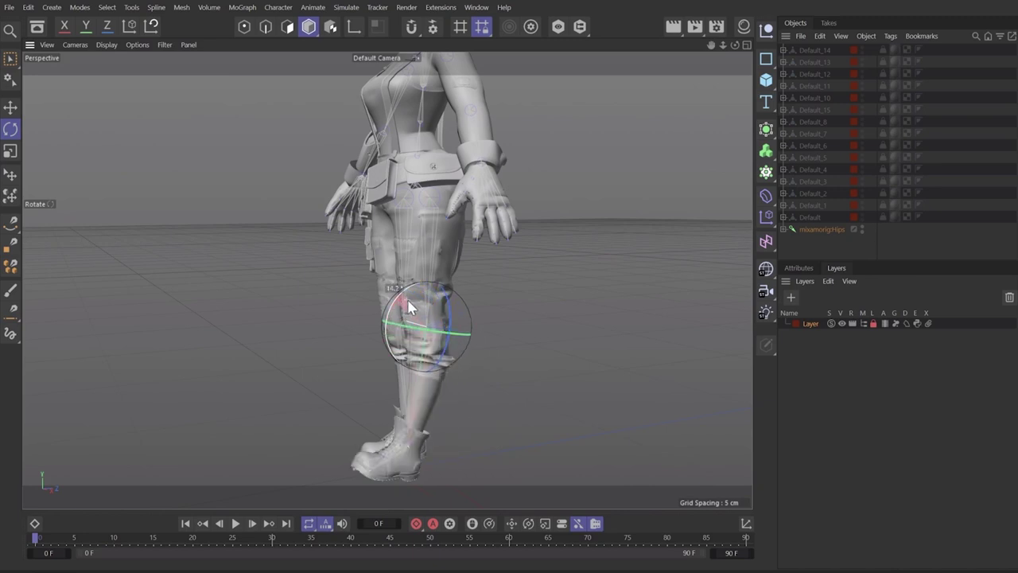
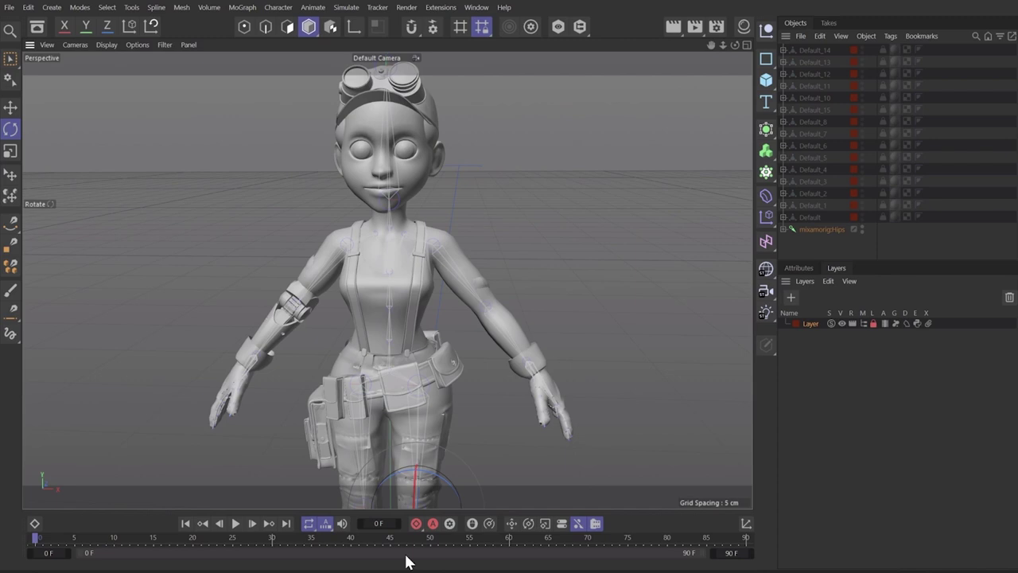
# Add a Motion System tag to the mixamorig:Hips joint.
pyautogui.click(815, 255)
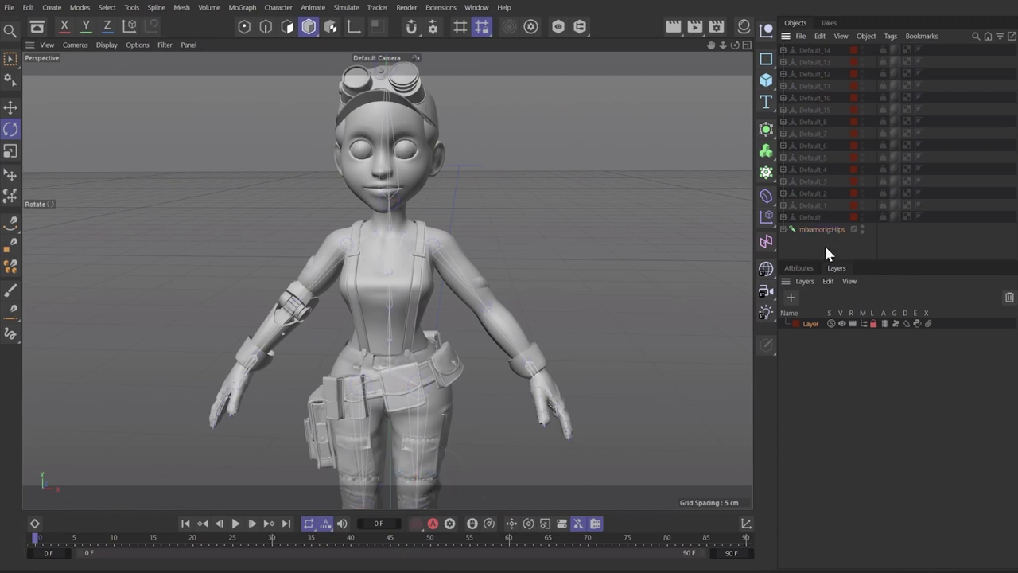
pyautogui.rightClick(820, 228)
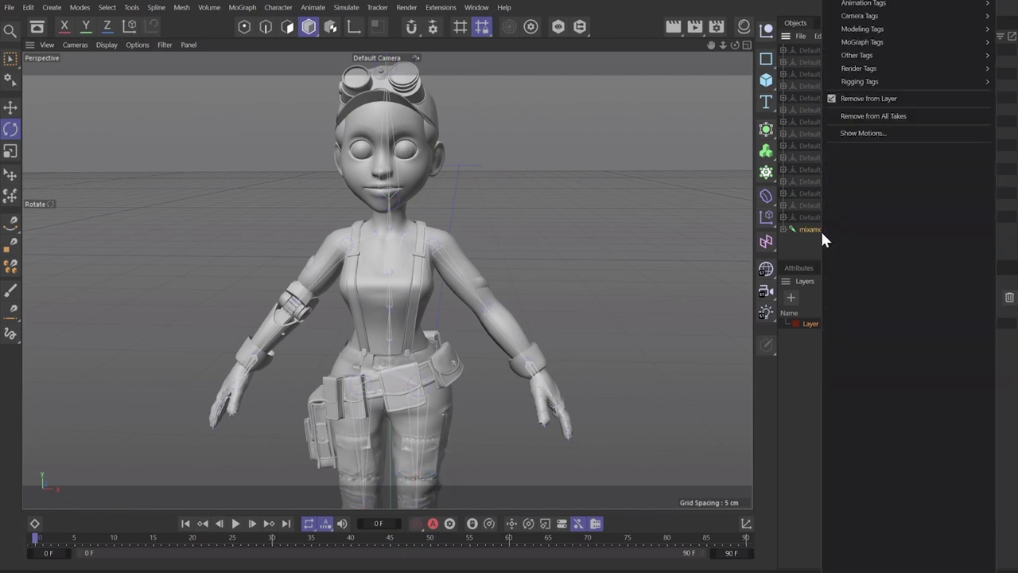
pyautogui.moveTo(855, 4)
pyautogui.click(800, 5)
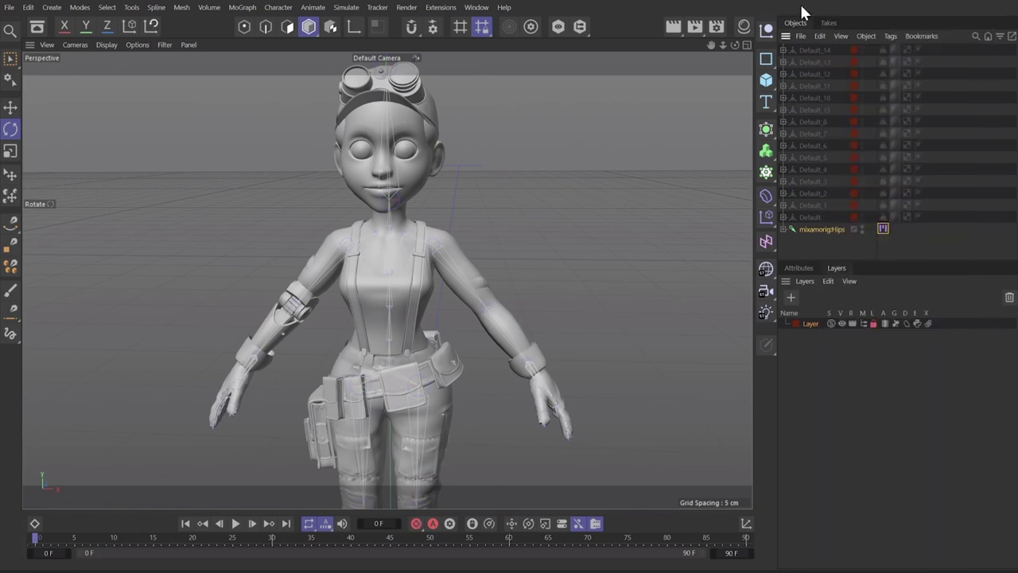
pyautogui.click(888, 254)
# In the timeline's Motion Mode, assign the Man Intro motion to mixamorig:Hips and place its clip at frames -1 to 88.
pyautogui.click(34, 523)
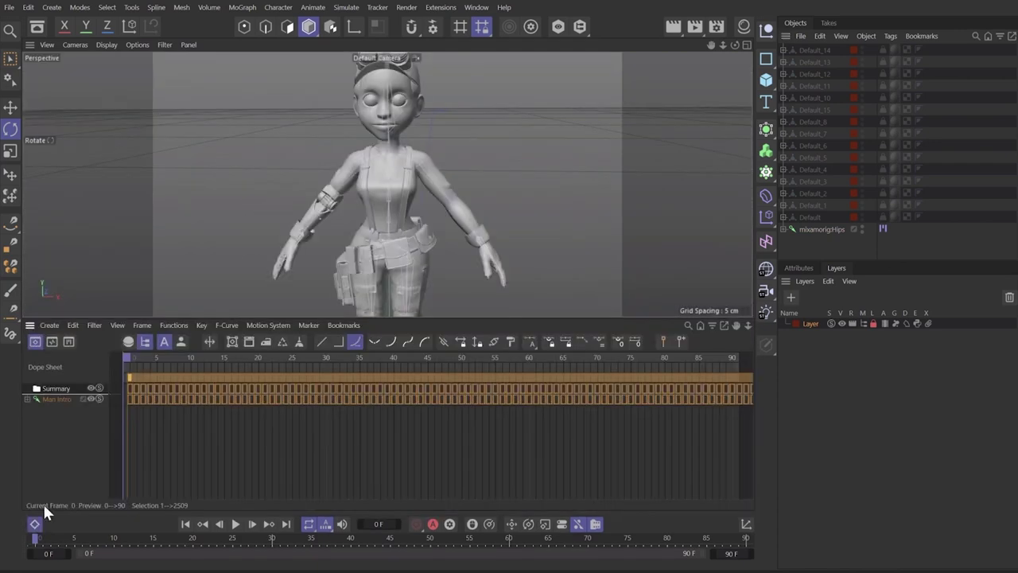
pyautogui.click(69, 341)
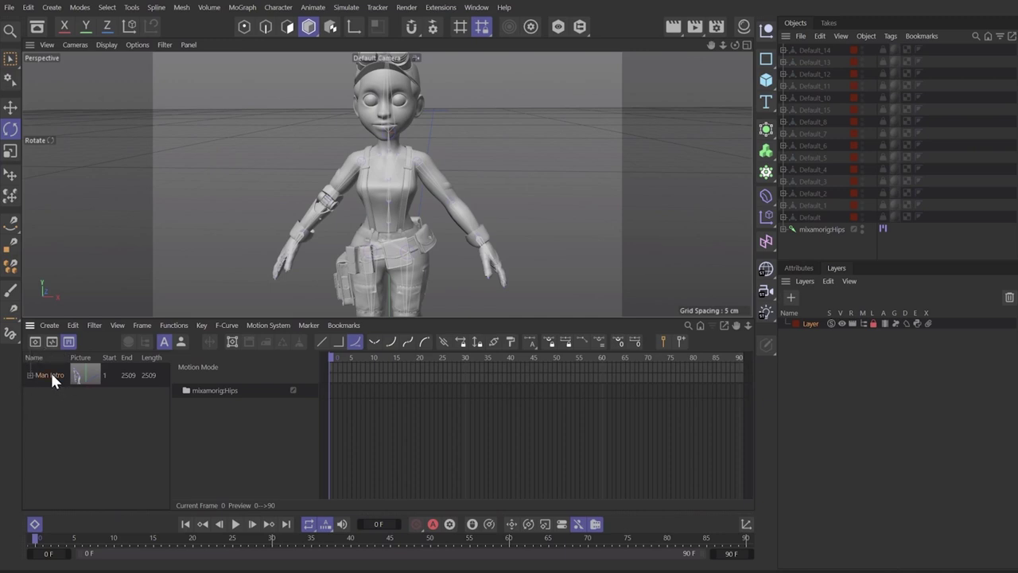
pyautogui.moveTo(50, 374); pyautogui.dragTo(226, 395)
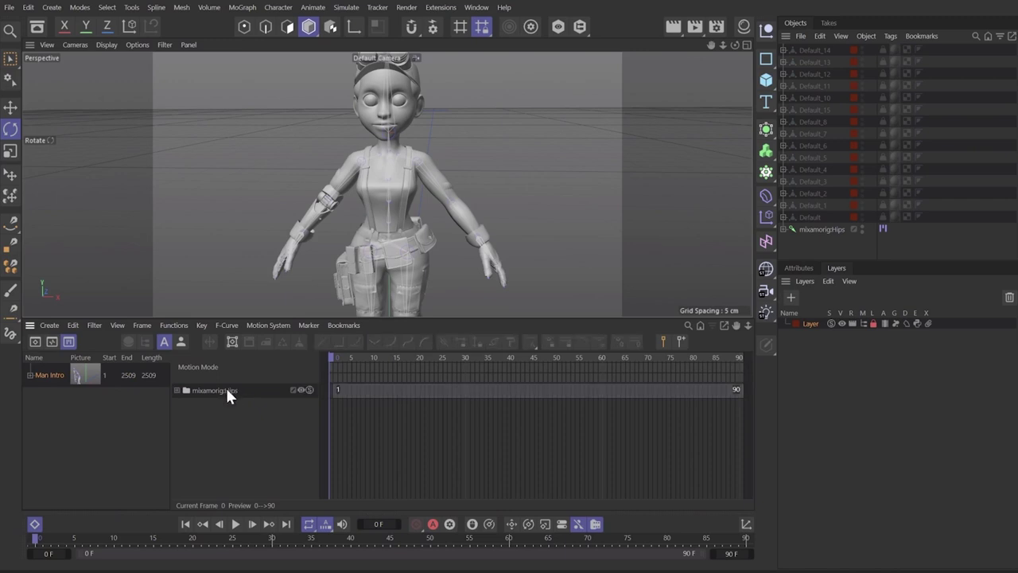
pyautogui.click(178, 390)
pyautogui.click(376, 406)
pyautogui.moveTo(552, 411); pyautogui.dragTo(544, 413)
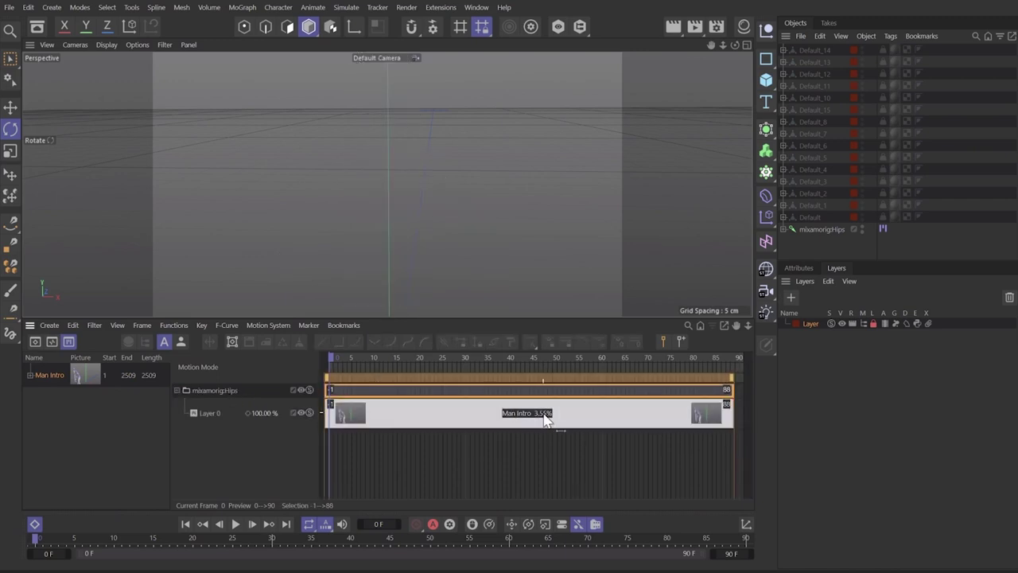
# Examine the girl's size and position against the red skeleton of the Man Intro motion in the viewport.
pyautogui.scroll(-10, 439, 247)
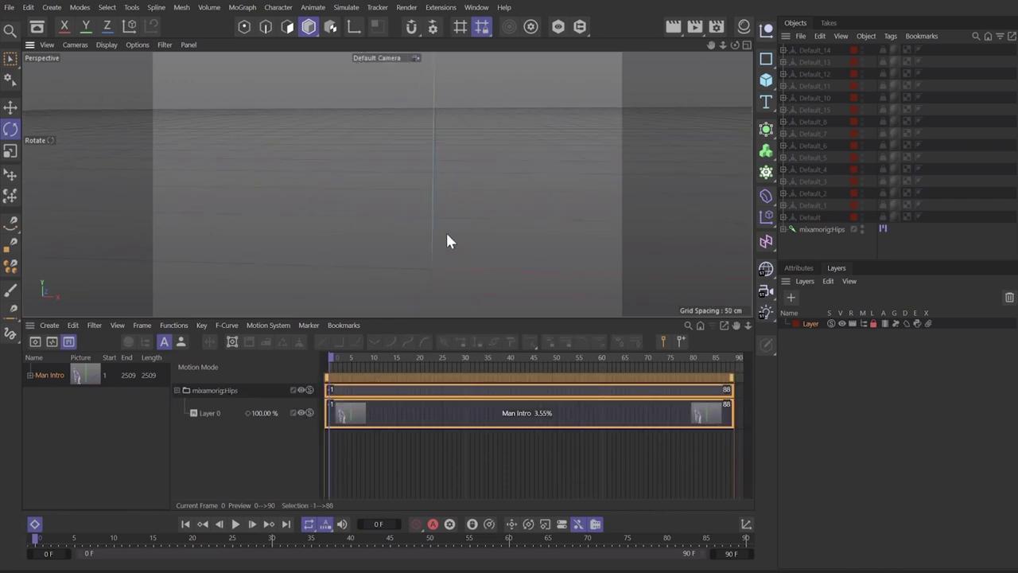
pyautogui.scroll(-3, 341, 249)
pyautogui.scroll(2, 380, 211)
pyautogui.scroll(3, 382, 220)
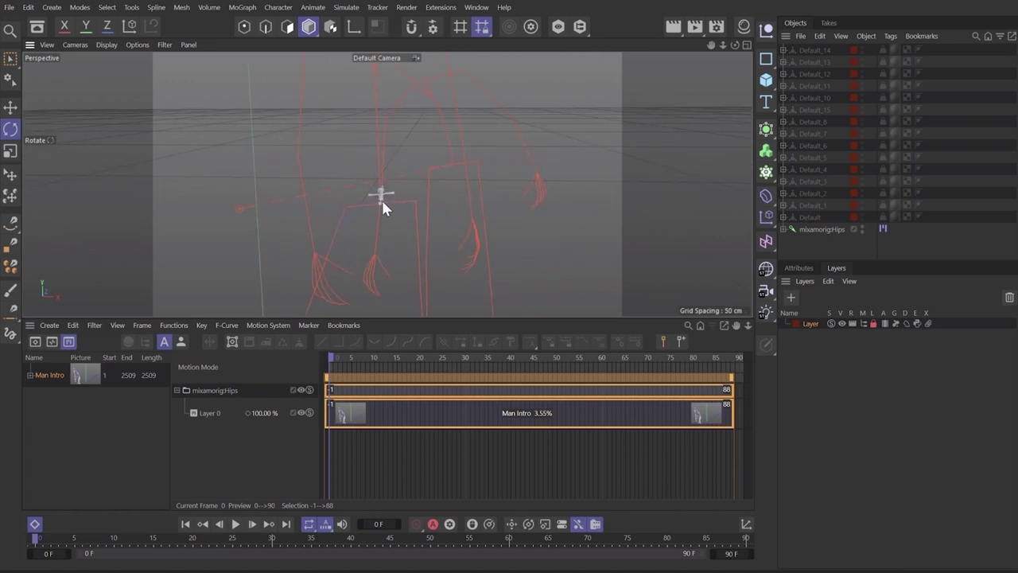
pyautogui.scroll(-3, 382, 199)
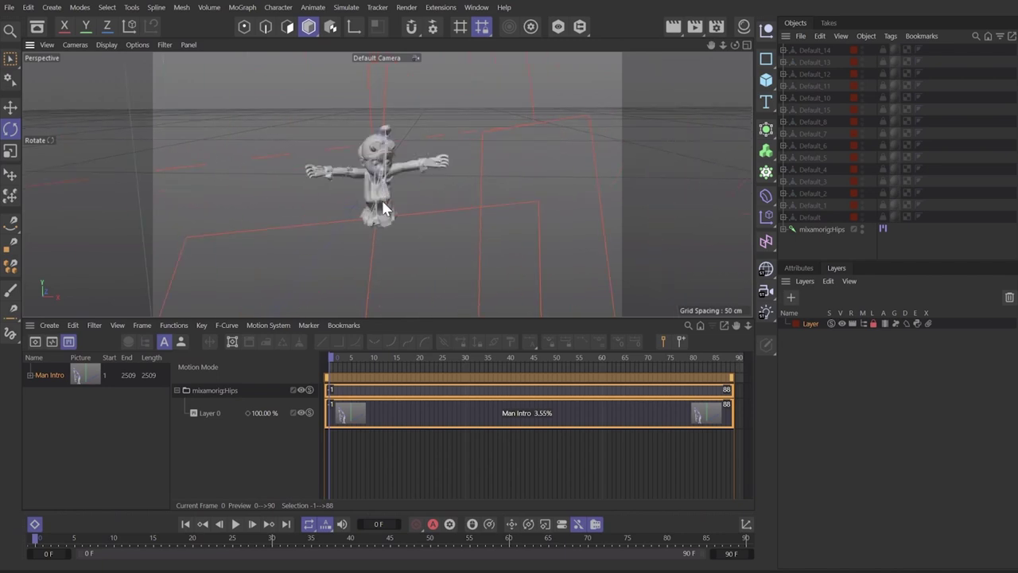
pyautogui.scroll(-5, 381, 200)
pyautogui.scroll(2, 382, 200)
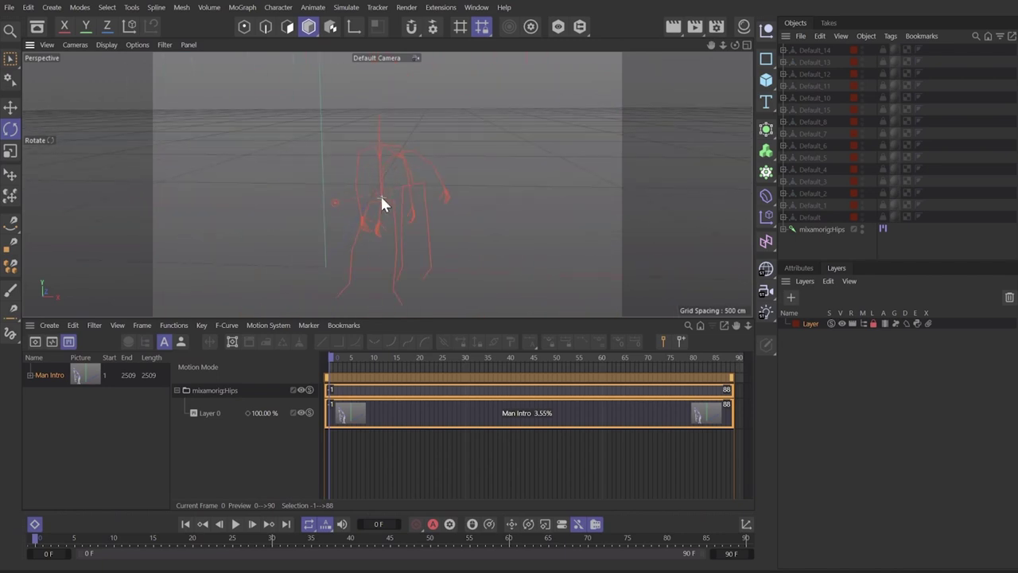
pyautogui.keyDown('alt'); pyautogui.moveTo(381, 205); pyautogui.dragTo(429, 209); pyautogui.keyUp('alt')
pyautogui.scroll(5, 384, 204)
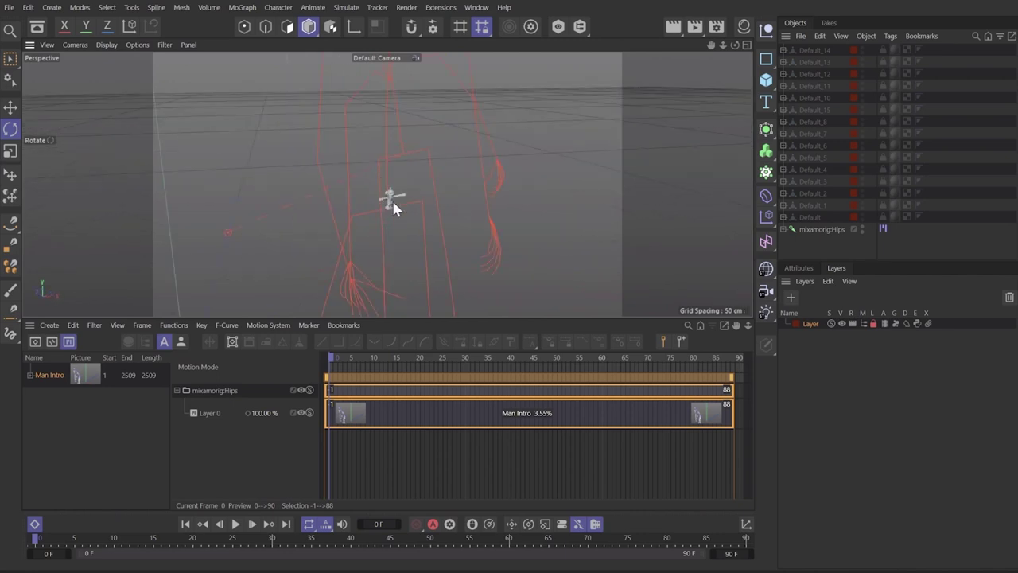
# Show the coordinates of the mixamorig:Hips joint.
pyautogui.click(826, 228)
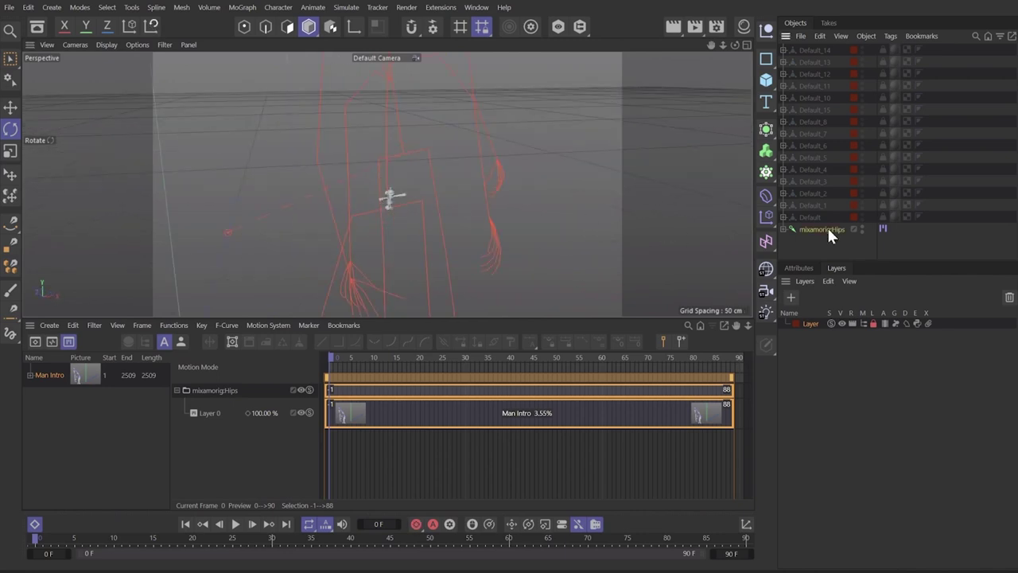
pyautogui.click(801, 269)
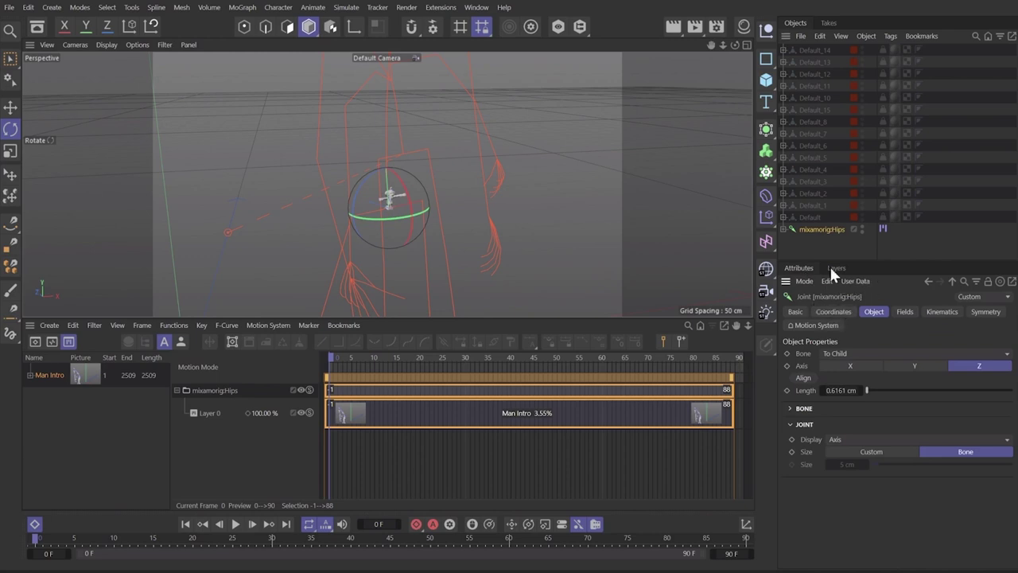
pyautogui.click(834, 312)
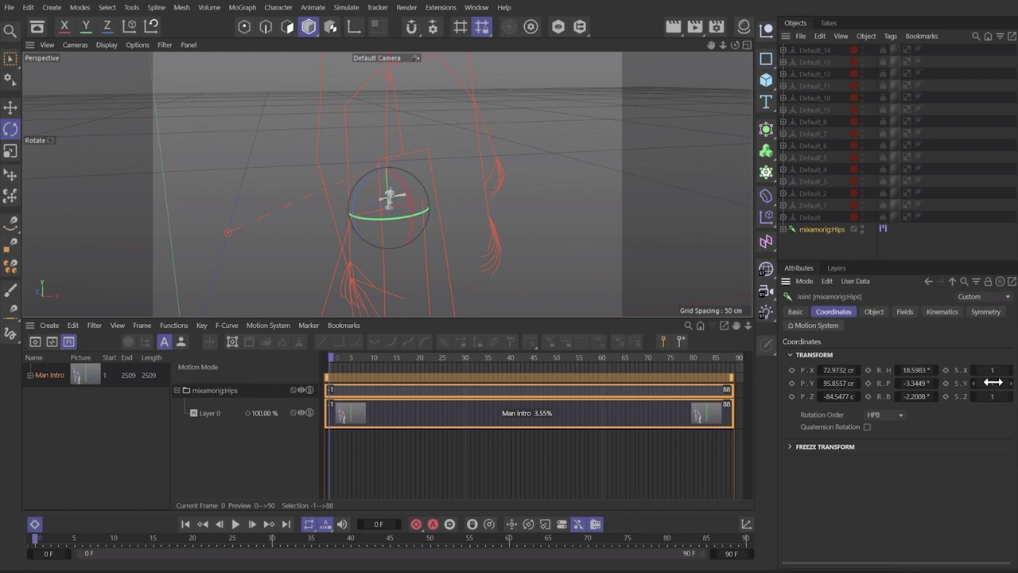
pyautogui.scroll(-5, 422, 228)
pyautogui.keyDown('alt'); pyautogui.moveTo(421, 229); pyautogui.dragTo(396, 159, button='middle'); pyautogui.keyUp('alt')
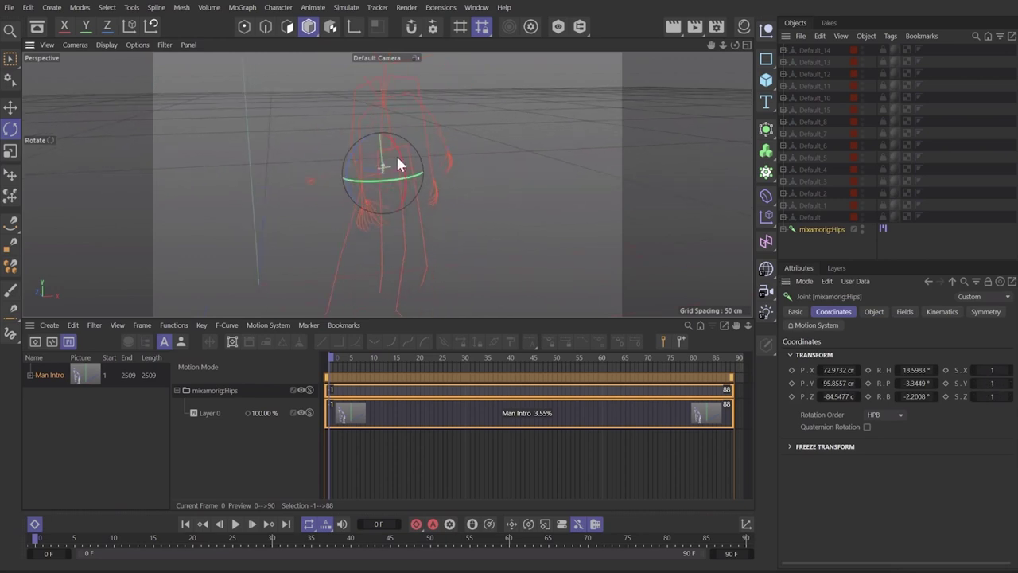
# Set the mixamorig:Hips joint's scale to 10 on X, Y and Z.
pyautogui.click(991, 382)
pyautogui.write('10')
pyautogui.press('Return')
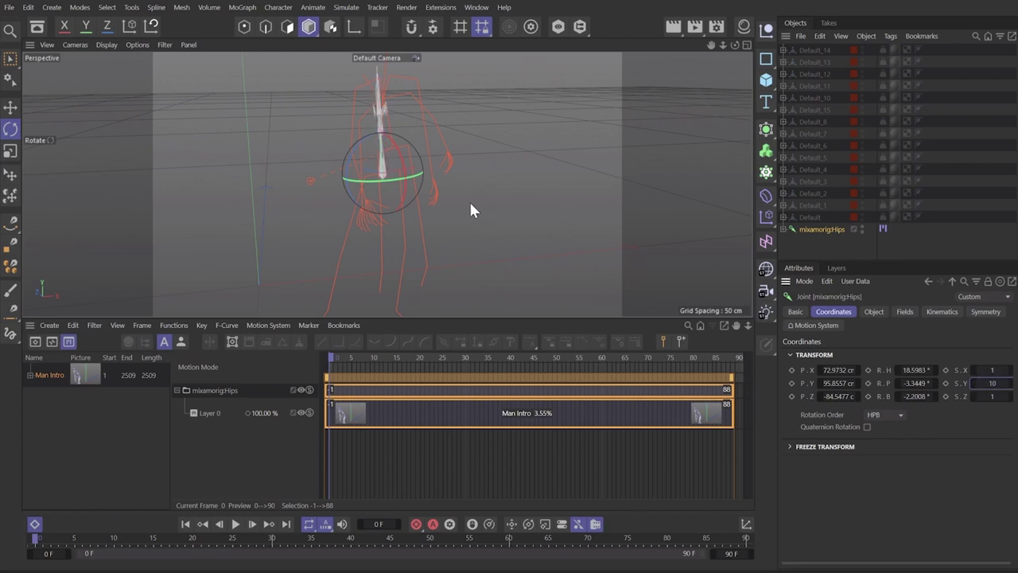
pyautogui.scroll(-4, 477, 207)
pyautogui.click(991, 370)
pyautogui.write('10')
pyautogui.press('Return')
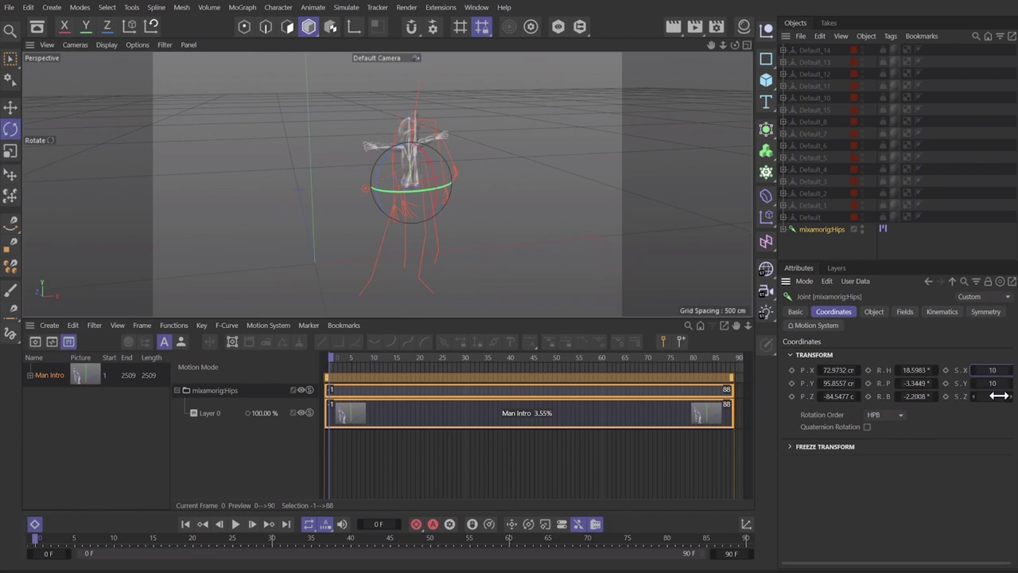
pyautogui.moveTo(427, 163)
pyautogui.keyDown('alt'); pyautogui.mouseDown()
pyautogui.moveTo(321, 145)
pyautogui.moveTo(406, 157)
pyautogui.moveTo(360, 153)
pyautogui.mouseUp(); pyautogui.keyUp('alt')
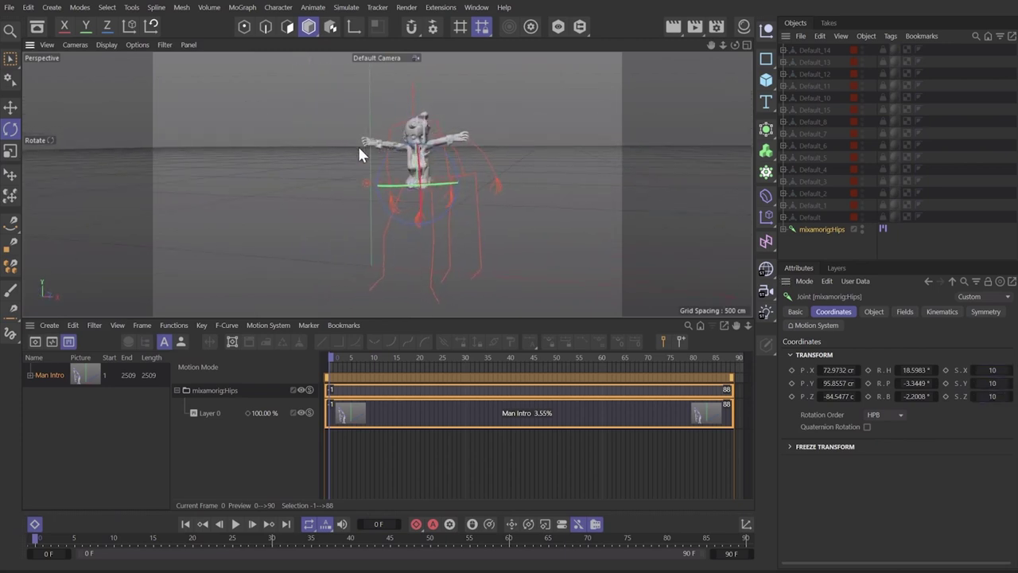
# Set the mixamorig:Hips joint's scale to 15 on X, Y and Z.
pyautogui.doubleClick(993, 370)
pyautogui.write('15')
pyautogui.doubleClick(993, 396)
pyautogui.write('15')
pyautogui.doubleClick(993, 384)
pyautogui.write('15')
pyautogui.press('Return')
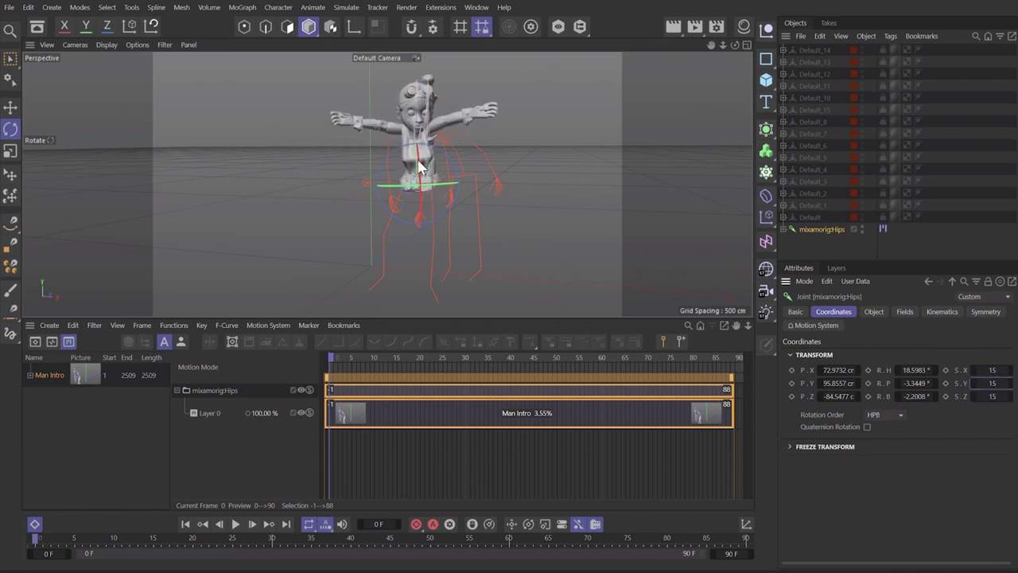
# Inspect the scaled girl's head, arms and hips from several angles and compare her with the motion skeleton.
pyautogui.moveTo(416, 154)
pyautogui.keyDown('alt'); pyautogui.mouseDown()
pyautogui.moveTo(564, 171)
pyautogui.moveTo(548, 159)
pyautogui.moveTo(368, 141)
pyautogui.moveTo(499, 141)
pyautogui.mouseUp(); pyautogui.keyUp('alt')
pyautogui.scroll(10, 418, 87)
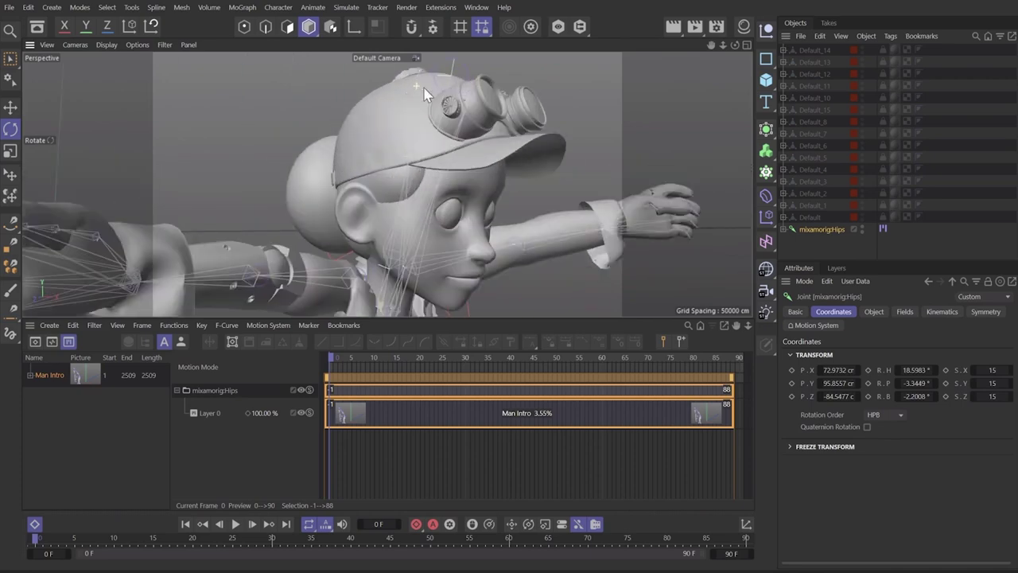
pyautogui.moveTo(454, 81)
pyautogui.keyDown('alt'); pyautogui.mouseDown()
pyautogui.moveTo(437, 70)
pyautogui.moveTo(514, 107)
pyautogui.moveTo(380, 89)
pyautogui.moveTo(370, 74)
pyautogui.mouseUp(); pyautogui.keyUp('alt')
pyautogui.scroll(-8, 439, 175)
pyautogui.scroll(-5, 456, 228)
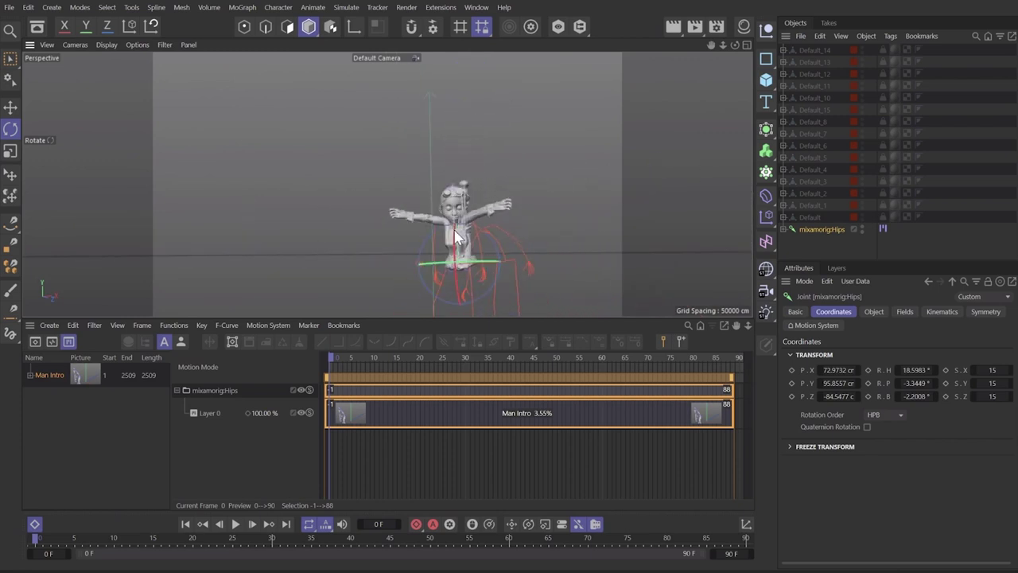
pyautogui.keyDown('alt'); pyautogui.moveTo(456, 229); pyautogui.dragTo(494, 267); pyautogui.keyUp('alt')
pyautogui.keyDown('alt'); pyautogui.moveTo(451, 253); pyautogui.dragTo(434, 185, button='middle'); pyautogui.keyUp('alt')
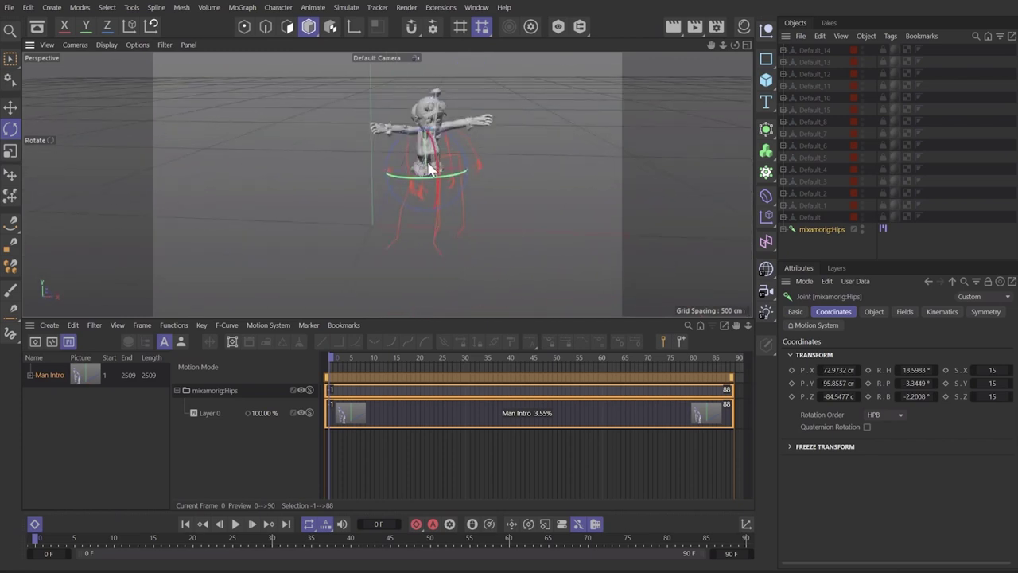
pyautogui.keyDown('alt'); pyautogui.moveTo(435, 191); pyautogui.dragTo(505, 155); pyautogui.keyUp('alt')
pyautogui.scroll(5, 426, 165)
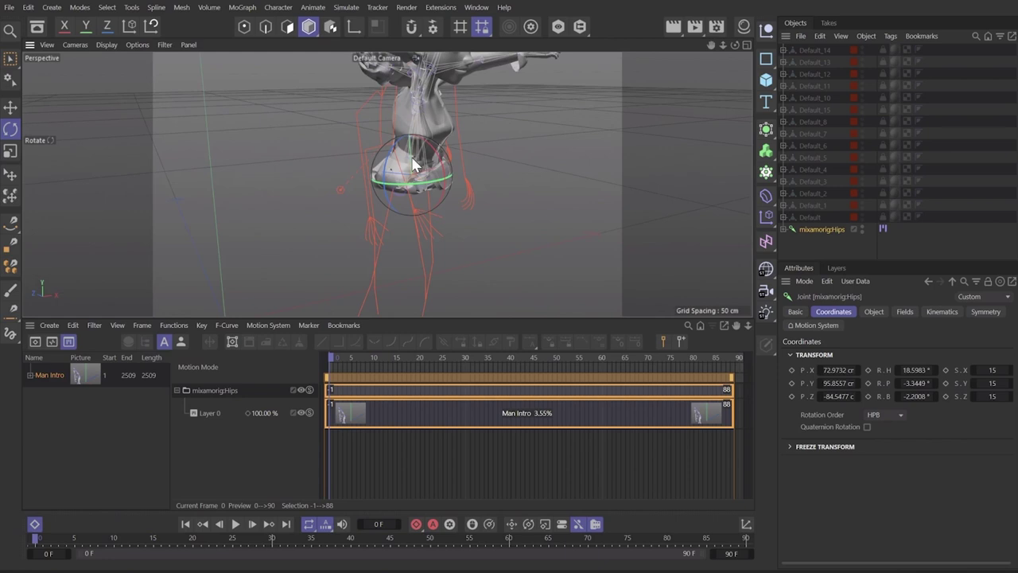
pyautogui.keyDown('alt'); pyautogui.moveTo(417, 164); pyautogui.dragTo(313, 115); pyautogui.keyUp('alt')
pyautogui.keyDown('alt'); pyautogui.moveTo(429, 143); pyautogui.dragTo(344, 178); pyautogui.keyUp('alt')
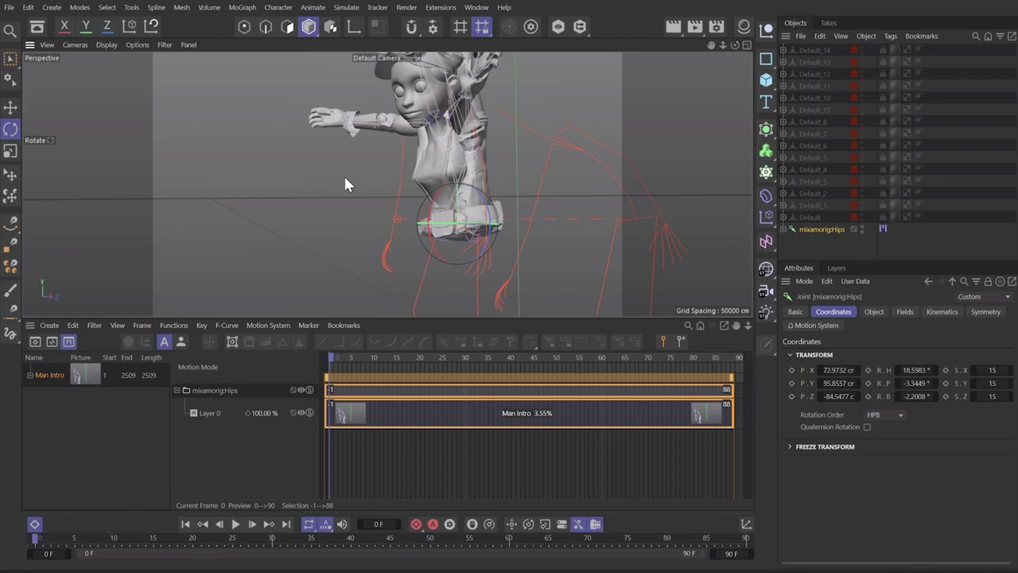
pyautogui.keyDown('alt'); pyautogui.moveTo(345, 184); pyautogui.dragTo(539, 193); pyautogui.keyUp('alt')
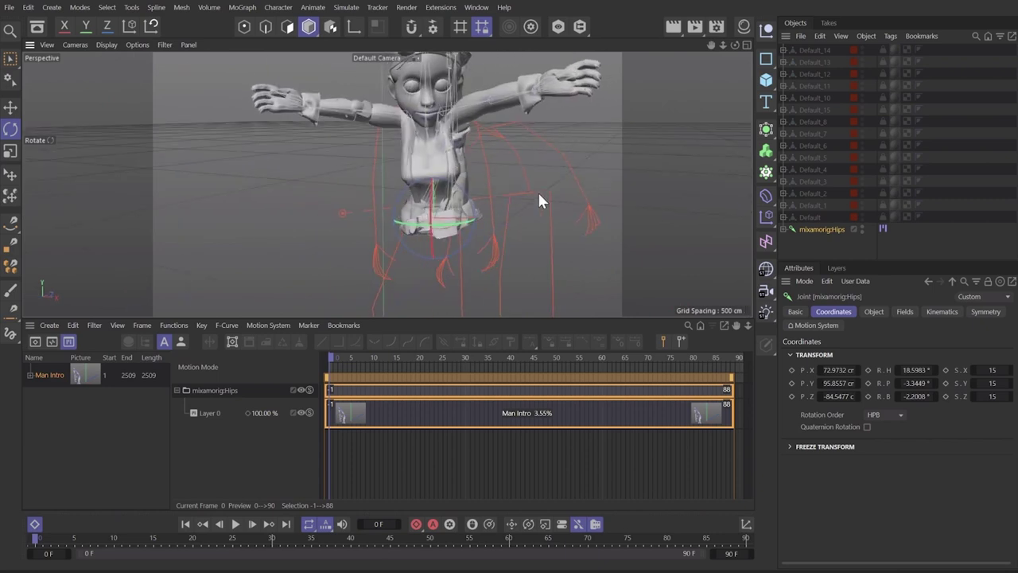
# Undo the scaling and the Man Intro motion setup on the mixamorig:Hips rig and close the timeline.
pyautogui.hotkey('ctrl', 'z')
pyautogui.hotkey('ctrl', 'z')
pyautogui.hotkey('ctrl', 'z')
pyautogui.hotkey('ctrl', 'z')
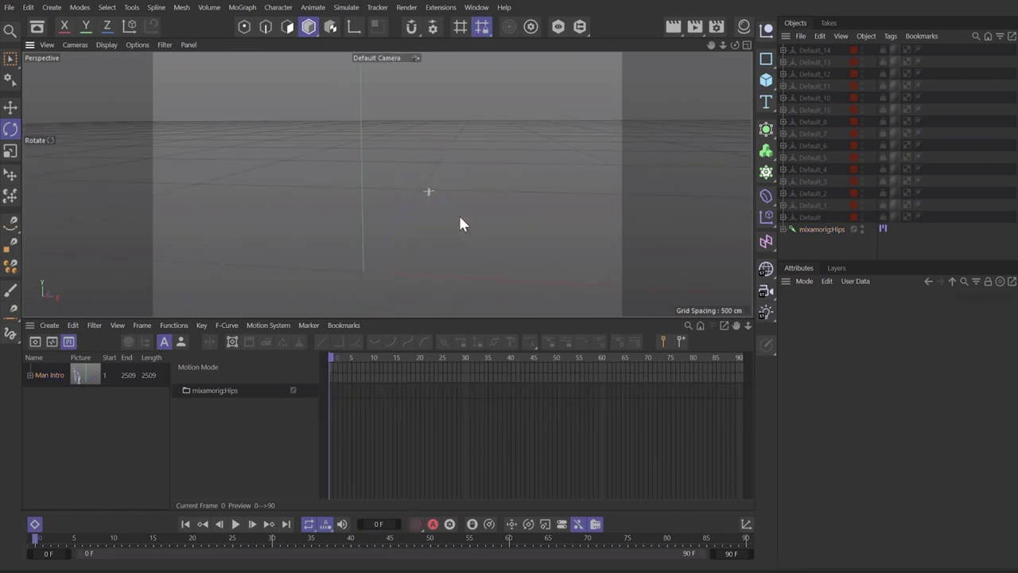
pyautogui.hotkey('ctrl', 'z')
pyautogui.hotkey('ctrl', 'z')
pyautogui.hotkey('ctrl', 'z')
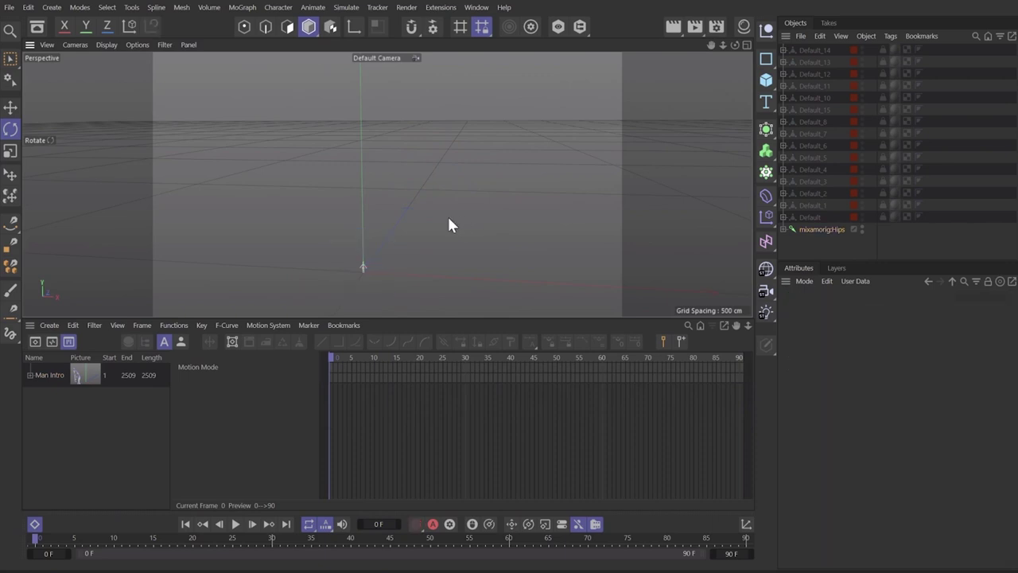
pyautogui.click(35, 522)
pyautogui.click(34, 524)
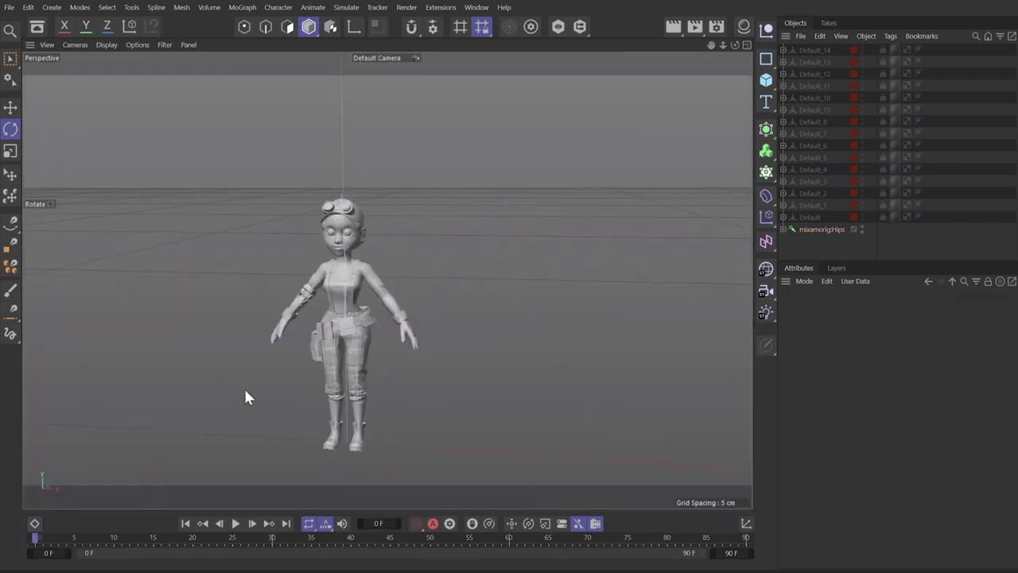
# Hide the layer containing the girl's meshes in the viewport.
pyautogui.keyDown('alt'); pyautogui.moveTo(402, 325); pyautogui.dragTo(468, 278, button='middle'); pyautogui.keyUp('alt')
pyautogui.click(837, 269)
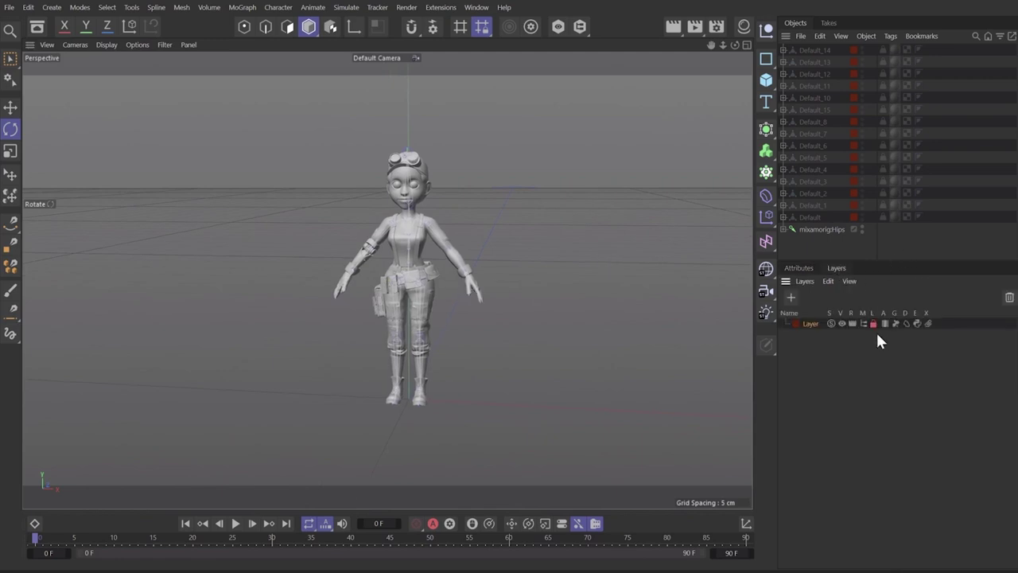
pyautogui.click(842, 323)
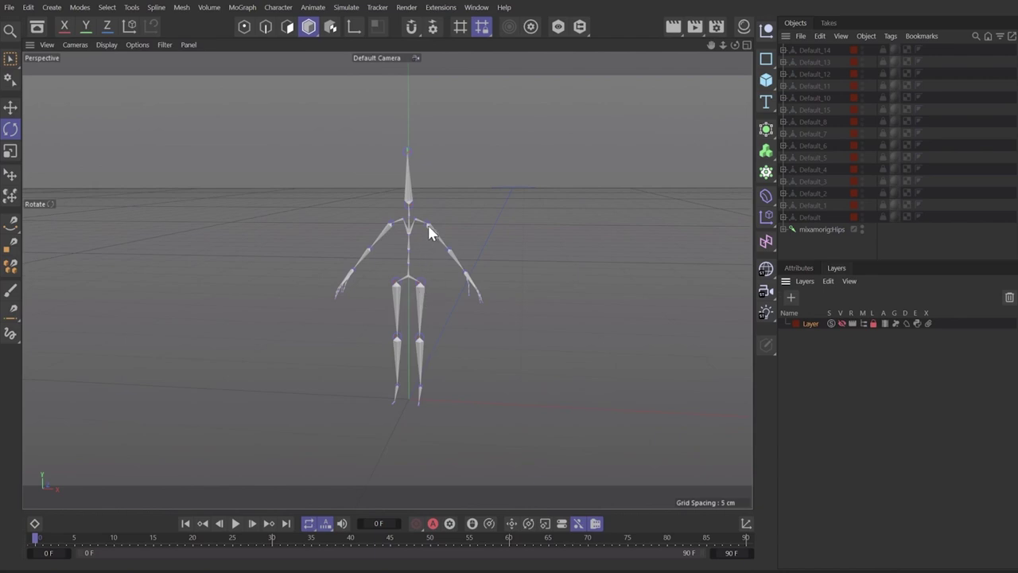
# Examine the axis orientation of the middle spine joint with the Move tool from several angles.
pyautogui.scroll(4, 431, 228)
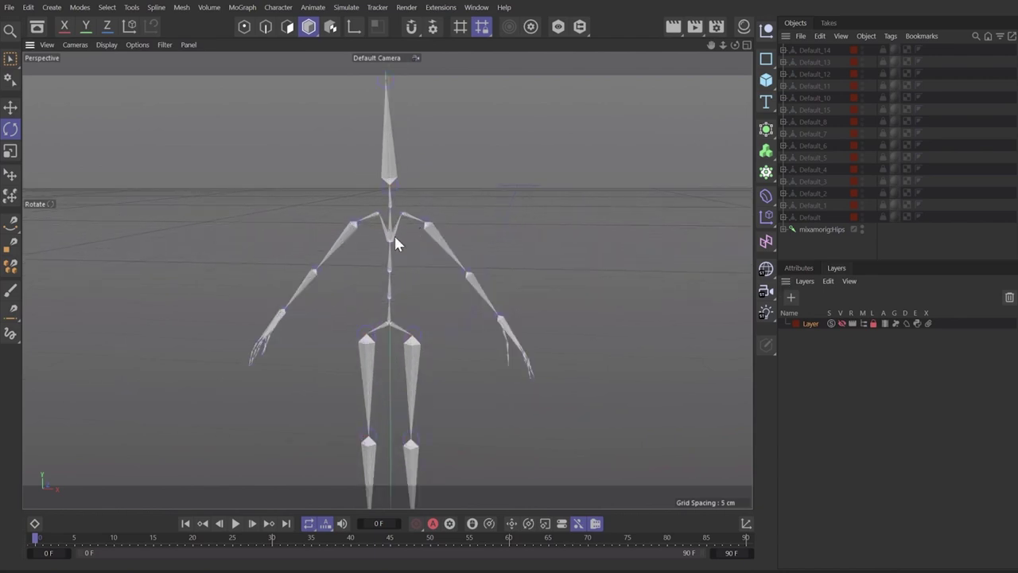
pyautogui.scroll(5, 395, 243)
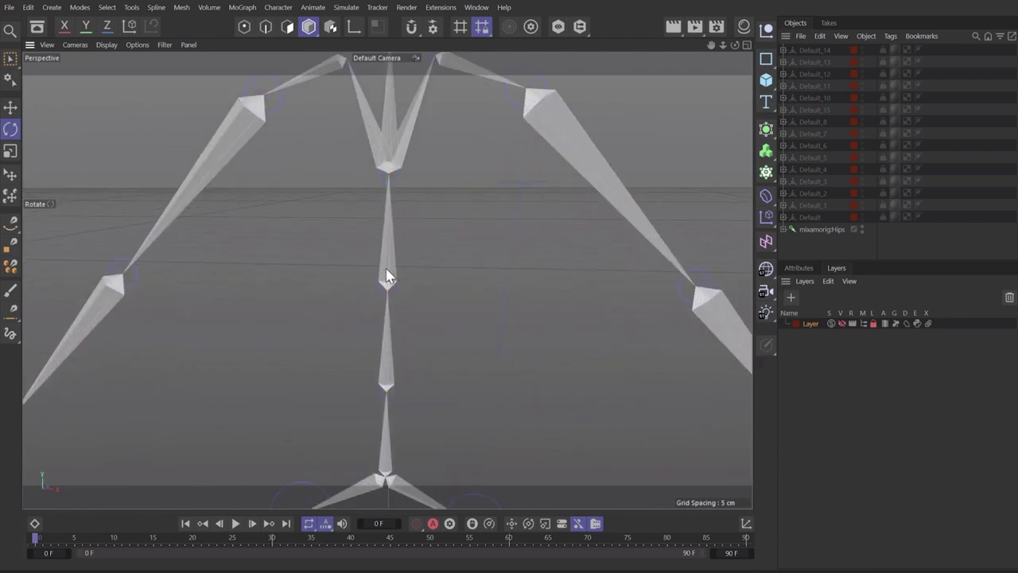
pyautogui.click(386, 275)
pyautogui.press('e')
pyautogui.scroll(2, 334, 282)
pyautogui.scroll(3, 332, 281)
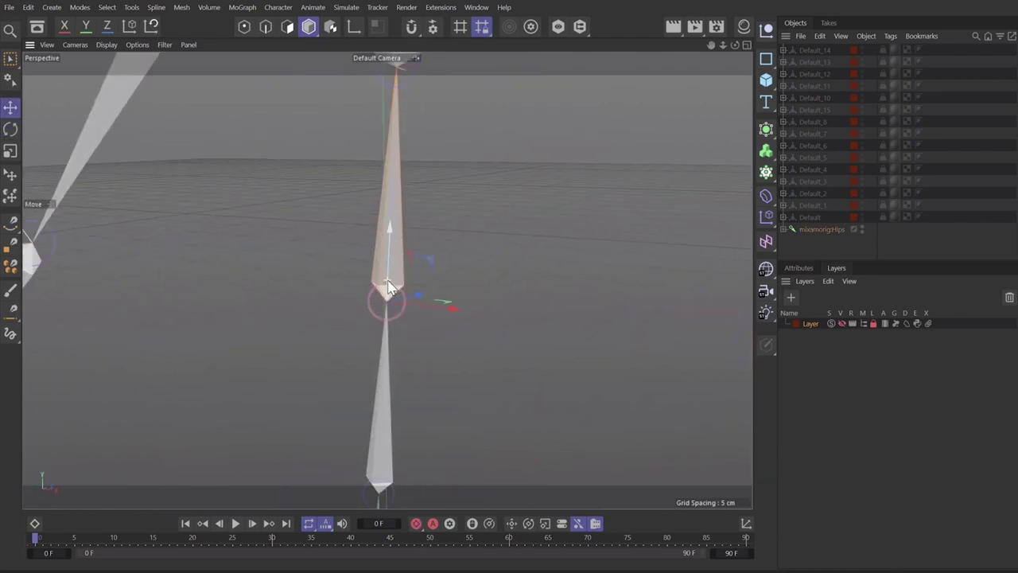
pyautogui.scroll(-1, 329, 273)
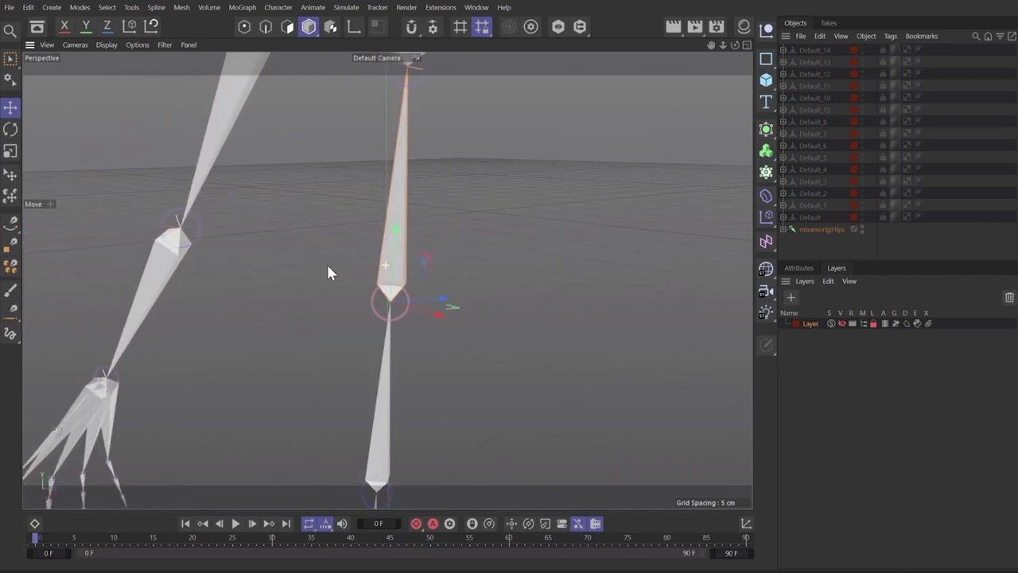
pyautogui.keyDown('alt'); pyautogui.moveTo(326, 263); pyautogui.dragTo(382, 239); pyautogui.keyUp('alt')
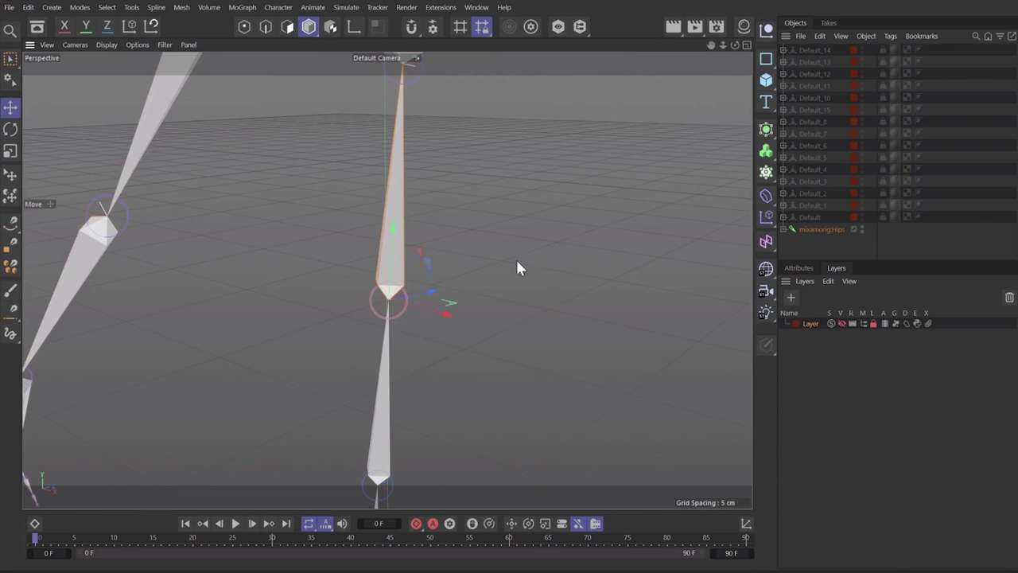
pyautogui.scroll(-5, 390, 294)
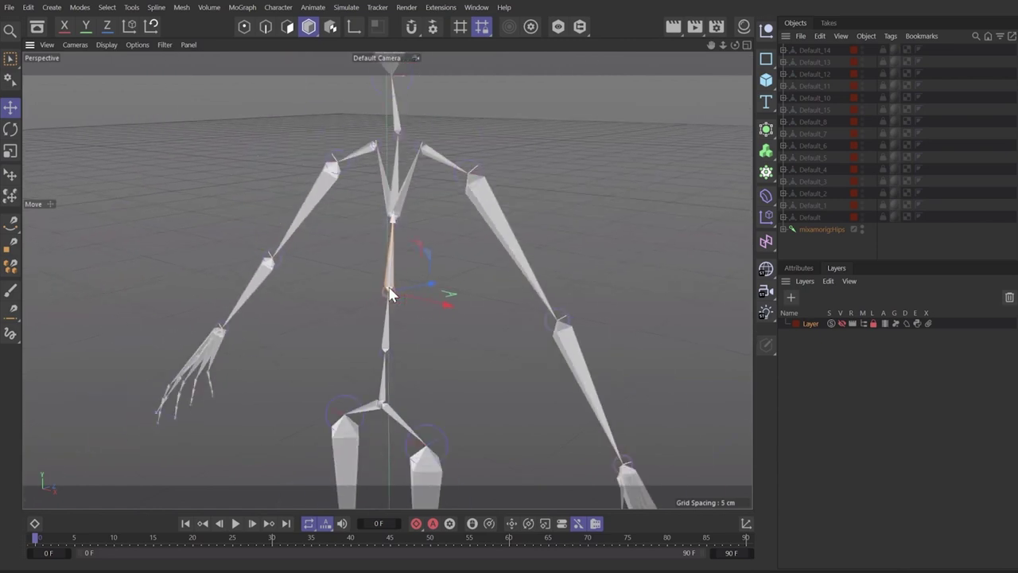
# Examine the axis orientation of the girl's left upper arm, forearm and hand joints.
pyautogui.click(490, 194)
pyautogui.scroll(3, 489, 191)
pyautogui.keyDown('alt'); pyautogui.moveTo(484, 194); pyautogui.dragTo(462, 205); pyautogui.keyUp('alt')
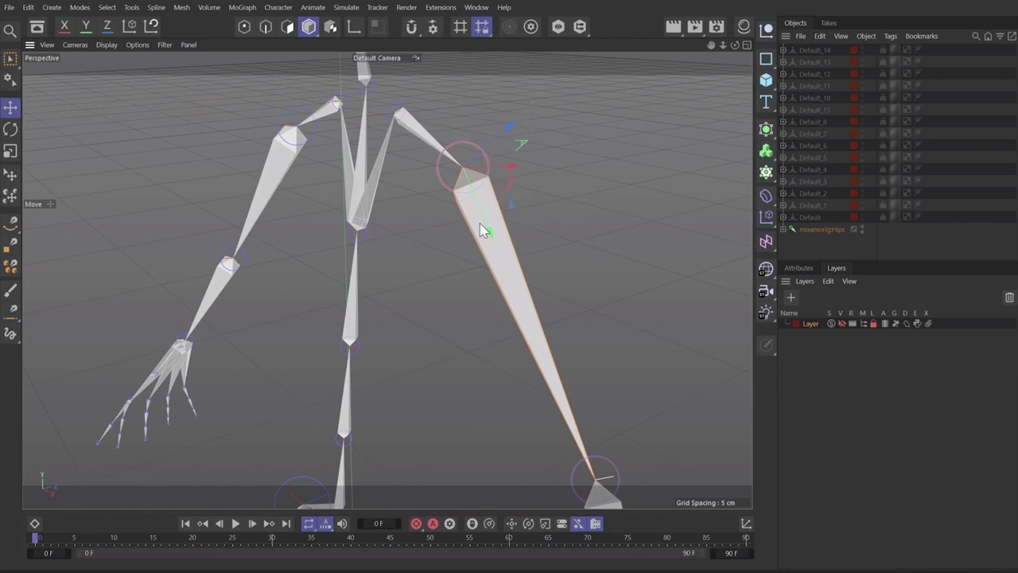
pyautogui.keyDown('alt'); pyautogui.moveTo(479, 88); pyautogui.dragTo(418, 68); pyautogui.keyUp('alt')
pyautogui.keyDown('alt'); pyautogui.moveTo(418, 68); pyautogui.dragTo(522, 222, button='middle'); pyautogui.keyUp('alt')
pyautogui.click(459, 352)
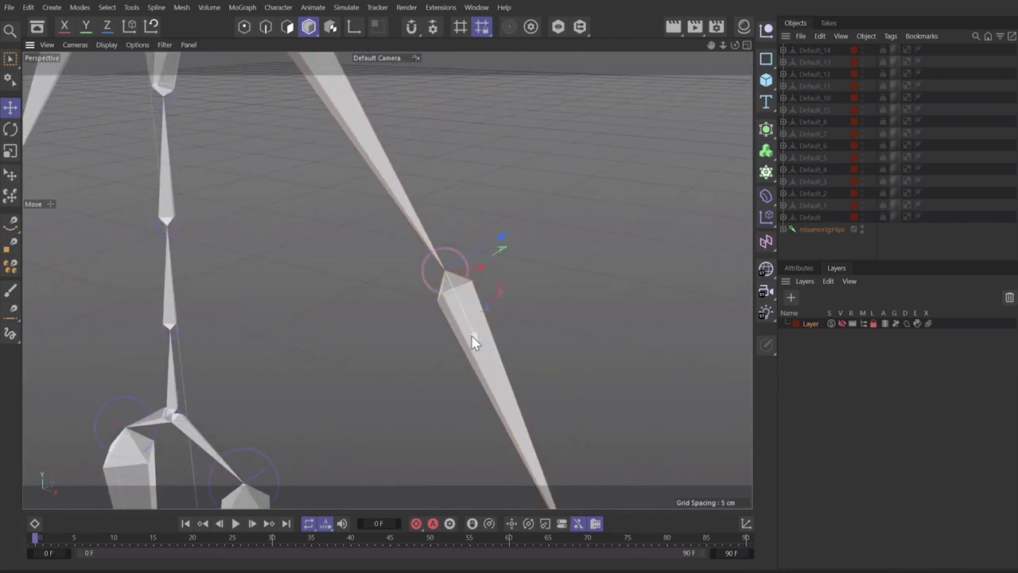
pyautogui.scroll(-6, 470, 334)
pyautogui.scroll(1, 463, 273)
pyautogui.click(480, 336)
pyautogui.scroll(3, 480, 336)
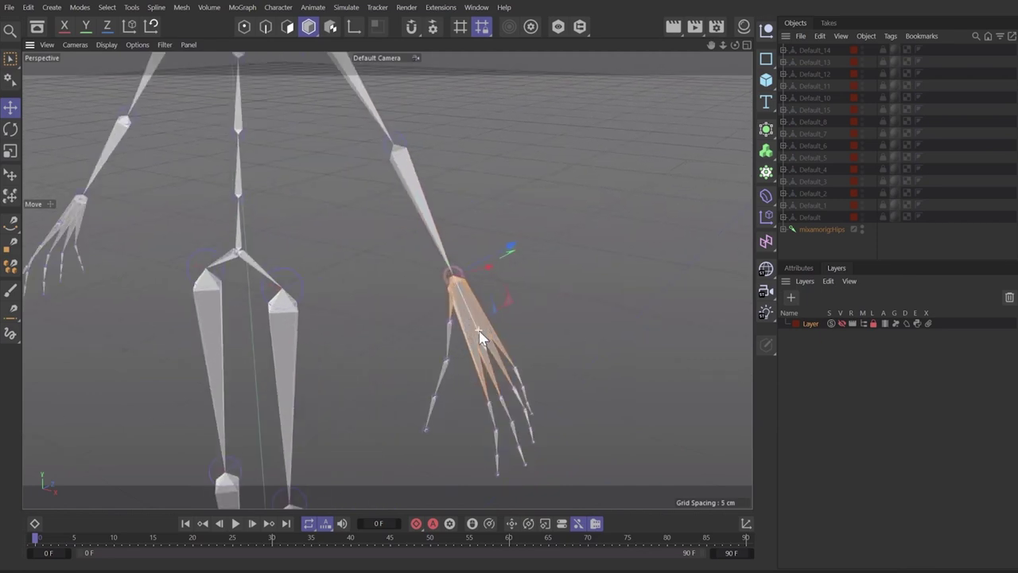
pyautogui.keyDown('alt'); pyautogui.moveTo(462, 299); pyautogui.dragTo(340, 349); pyautogui.keyUp('alt')
pyautogui.keyDown('alt'); pyautogui.moveTo(341, 348); pyautogui.dragTo(555, 41, button='middle'); pyautogui.keyUp('alt')
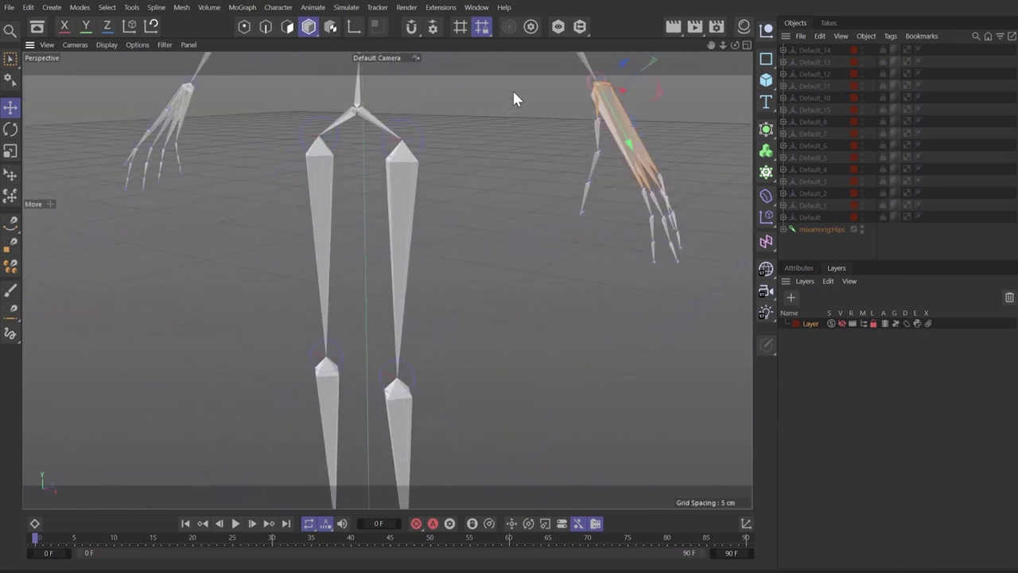
# Examine the axis orientation of the girl's left thigh joint.
pyautogui.click(403, 178)
pyautogui.keyDown('alt'); pyautogui.moveTo(403, 178); pyautogui.dragTo(405, 240); pyautogui.keyUp('alt')
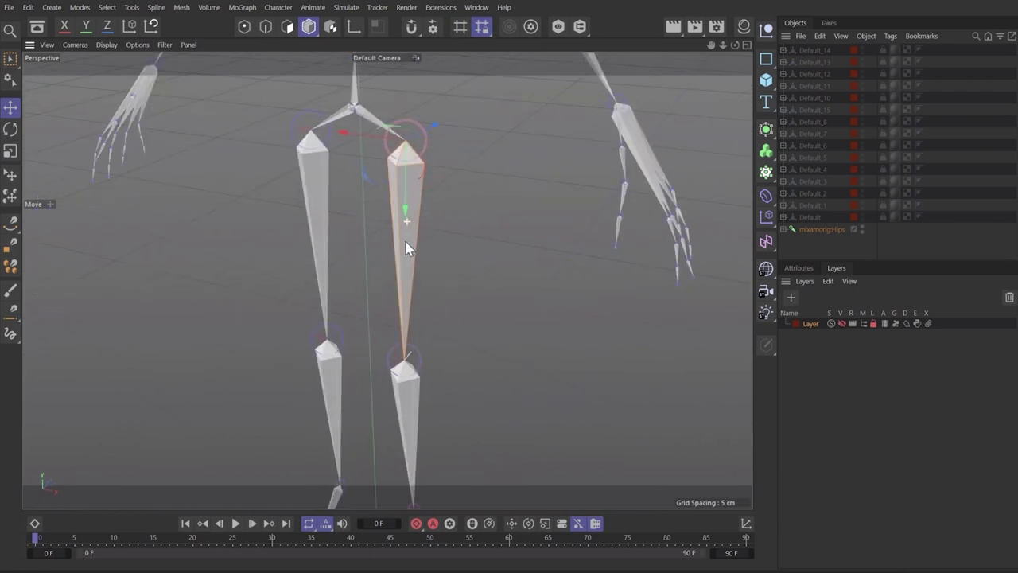
pyautogui.keyDown('alt'); pyautogui.moveTo(409, 179); pyautogui.dragTo(407, 285, button='middle'); pyautogui.keyUp('alt')
pyautogui.moveTo(408, 285)
pyautogui.keyDown('alt'); pyautogui.mouseDown()
pyautogui.moveTo(409, 323)
pyautogui.moveTo(391, 288)
pyautogui.mouseUp(); pyautogui.keyUp('alt')
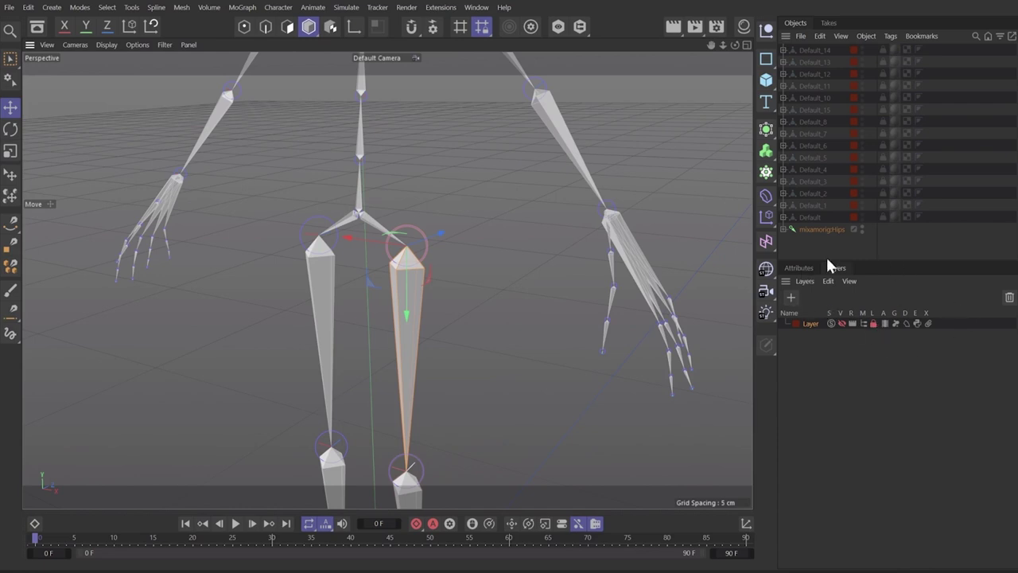
# Unlock the mesh layer, then search the objects for "skin" and disable all Skin deformers.
pyautogui.click(872, 323)
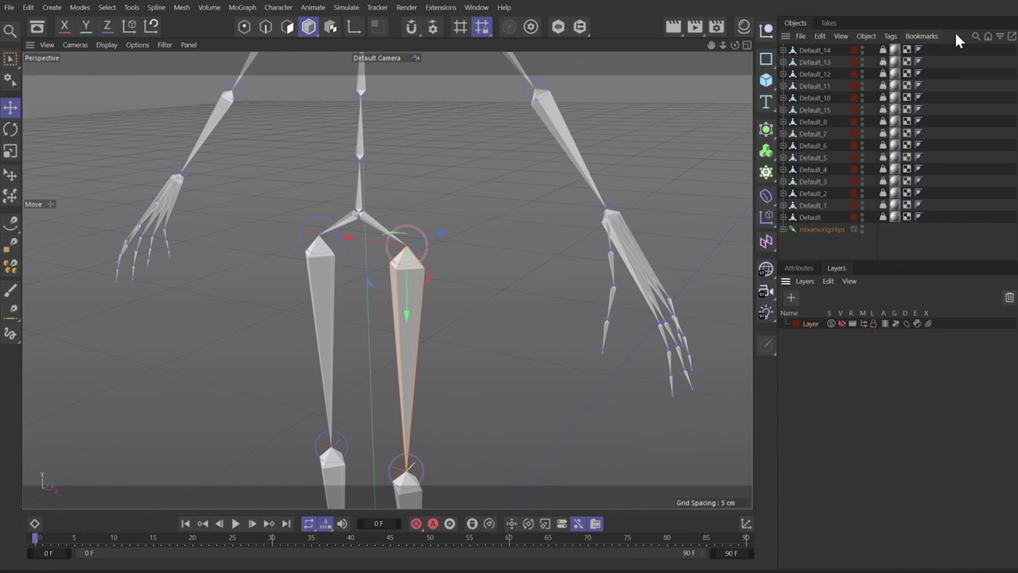
pyautogui.click(975, 36)
pyautogui.write('skin')
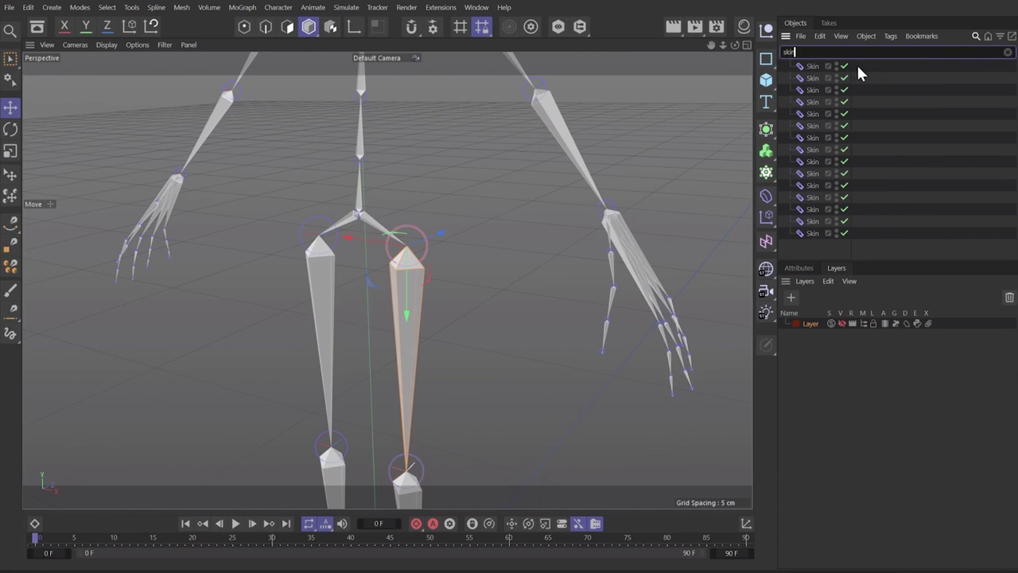
pyautogui.moveTo(844, 67); pyautogui.dragTo(846, 233)
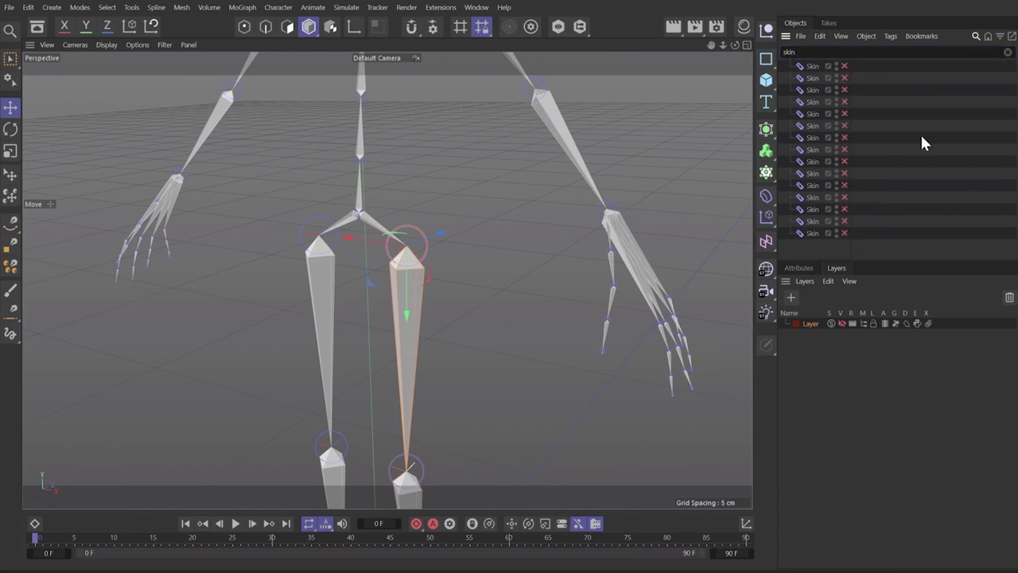
pyautogui.click(1007, 51)
pyautogui.click(975, 37)
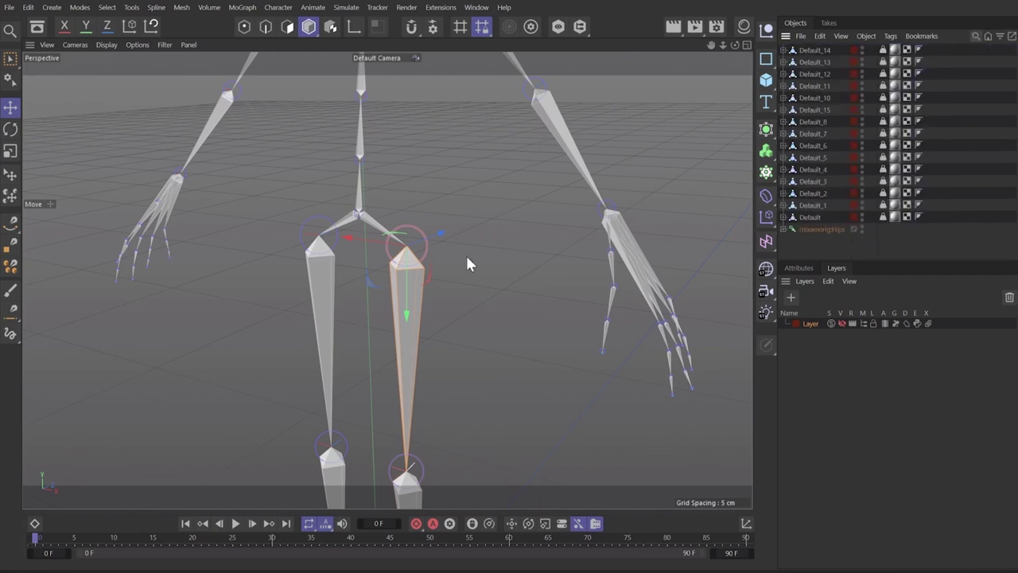
# Flip only the left thigh joint's axis by rotating it about Z in axis mode until Y points up.
pyautogui.click(478, 314)
pyautogui.click(407, 298)
pyautogui.scroll(5, 408, 310)
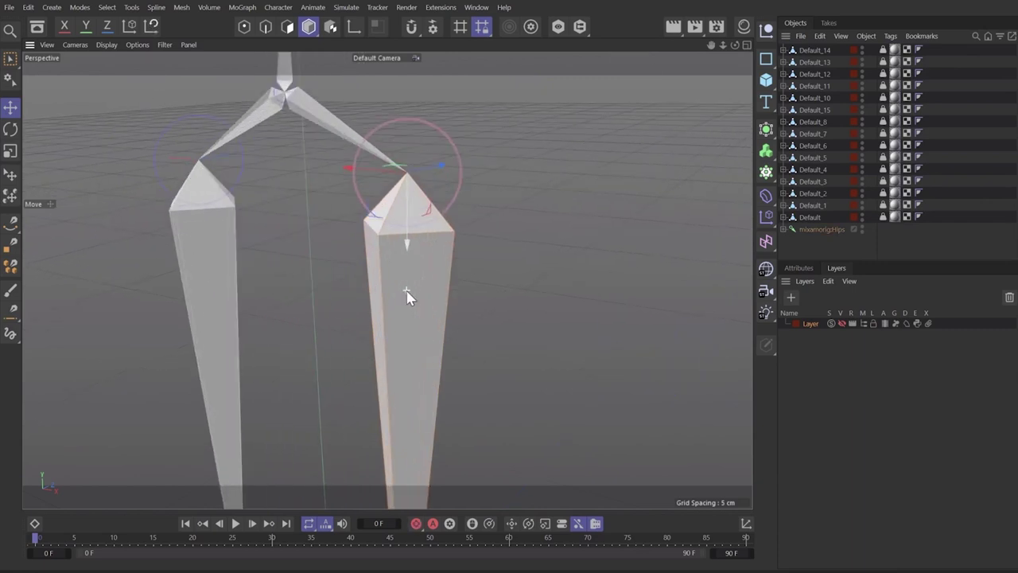
pyautogui.click(352, 31)
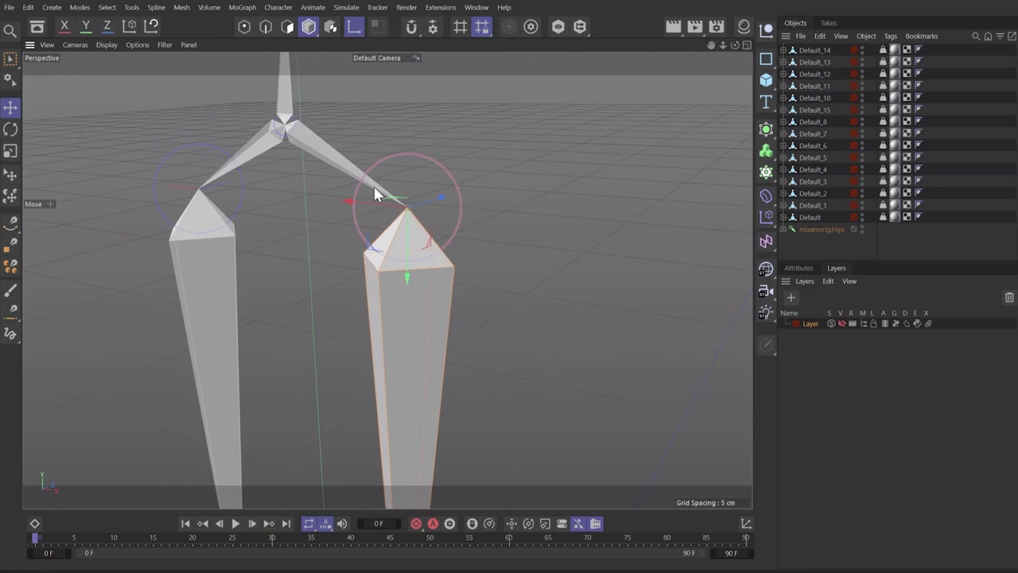
pyautogui.press('r')
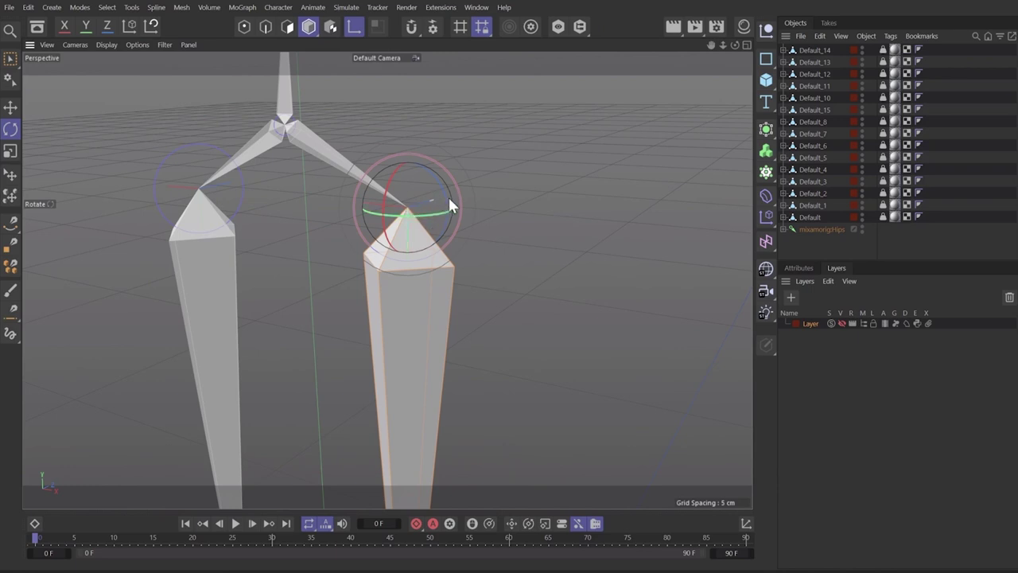
pyautogui.moveTo(446, 197); pyautogui.dragTo(327, 229)
pyautogui.keyDown('alt'); pyautogui.moveTo(402, 243); pyautogui.dragTo(380, 247); pyautogui.keyUp('alt')
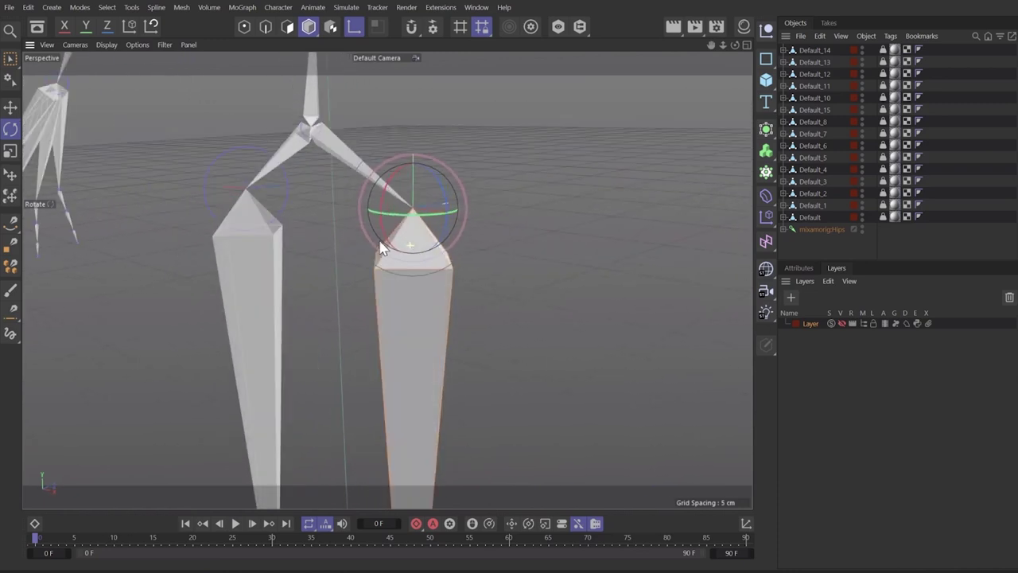
pyautogui.click(355, 30)
# Flip only the left shin joint's axis by rotating it about Z in axis mode.
pyautogui.scroll(-6, 405, 234)
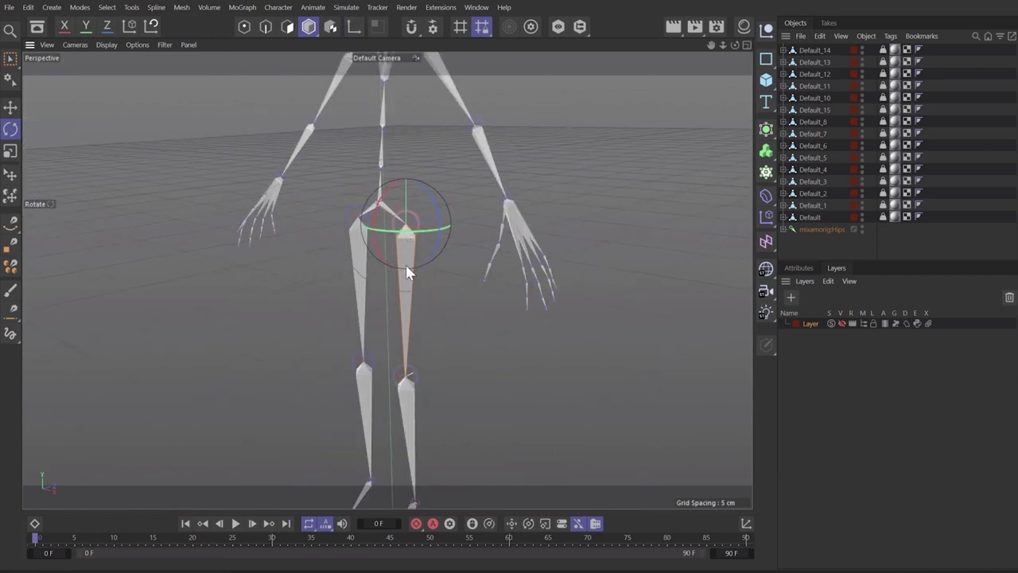
pyautogui.keyDown('alt'); pyautogui.moveTo(409, 272); pyautogui.dragTo(411, 291, button='middle'); pyautogui.keyUp('alt')
pyautogui.scroll(4, 404, 285)
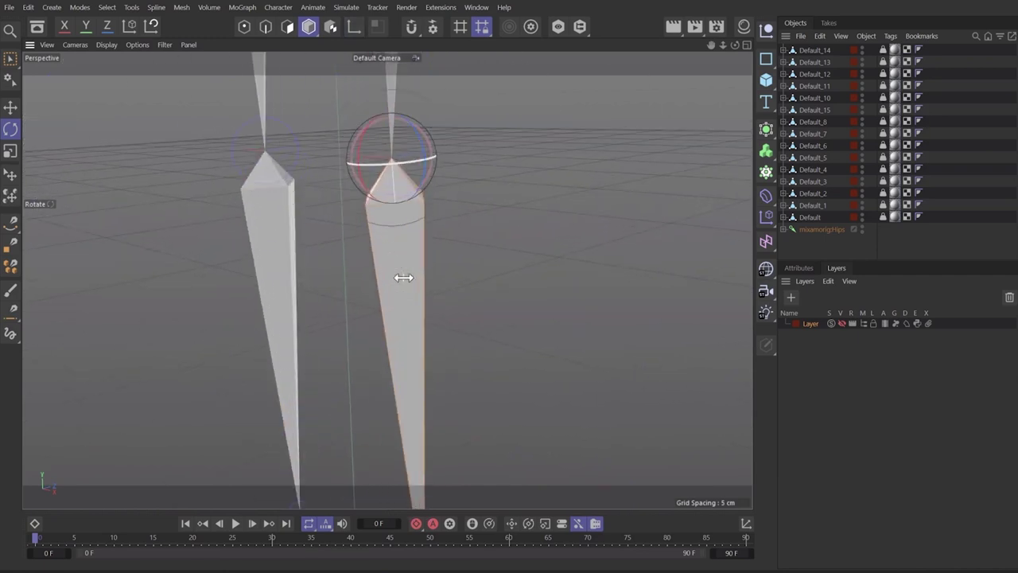
pyautogui.scroll(-1, 405, 277)
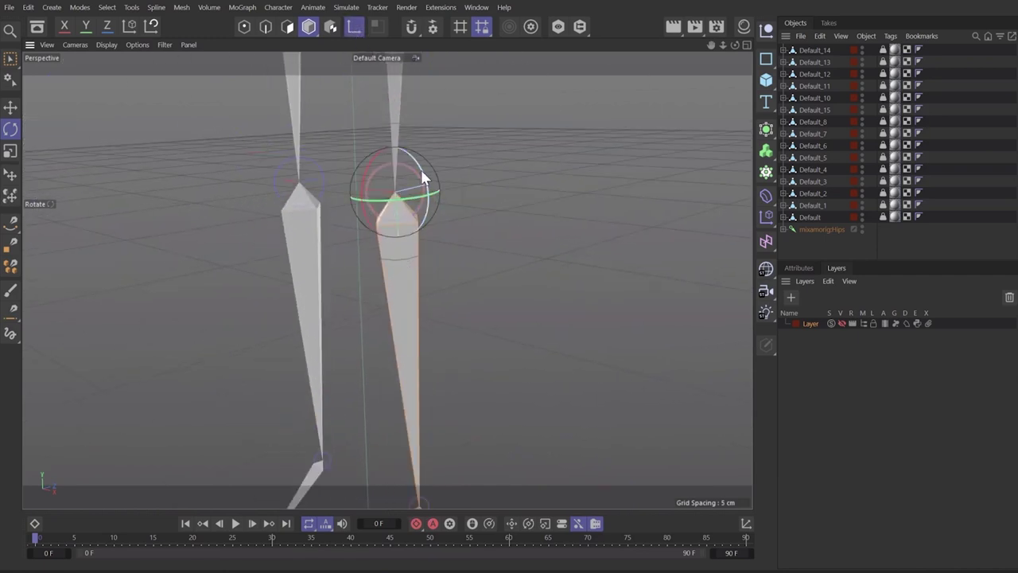
pyautogui.moveTo(421, 172); pyautogui.dragTo(326, 250)
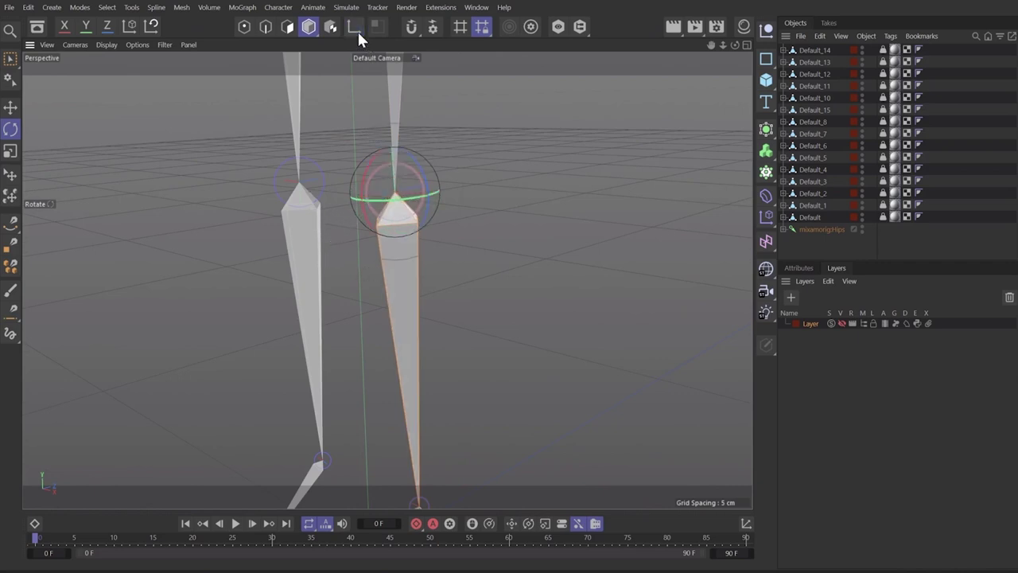
# Check the axis orientation of the hips, spine and neck joints.
pyautogui.keyDown('alt'); pyautogui.moveTo(405, 294); pyautogui.dragTo(389, 89, button='middle'); pyautogui.keyUp('alt')
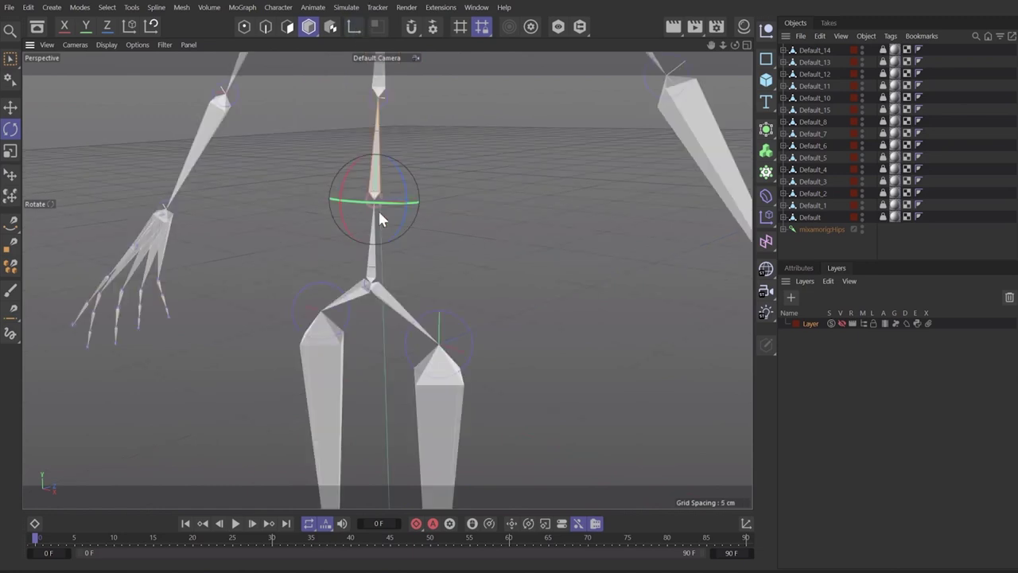
pyautogui.click(378, 297)
pyautogui.keyDown('alt'); pyautogui.moveTo(368, 157); pyautogui.dragTo(370, 381, button='middle'); pyautogui.keyUp('alt')
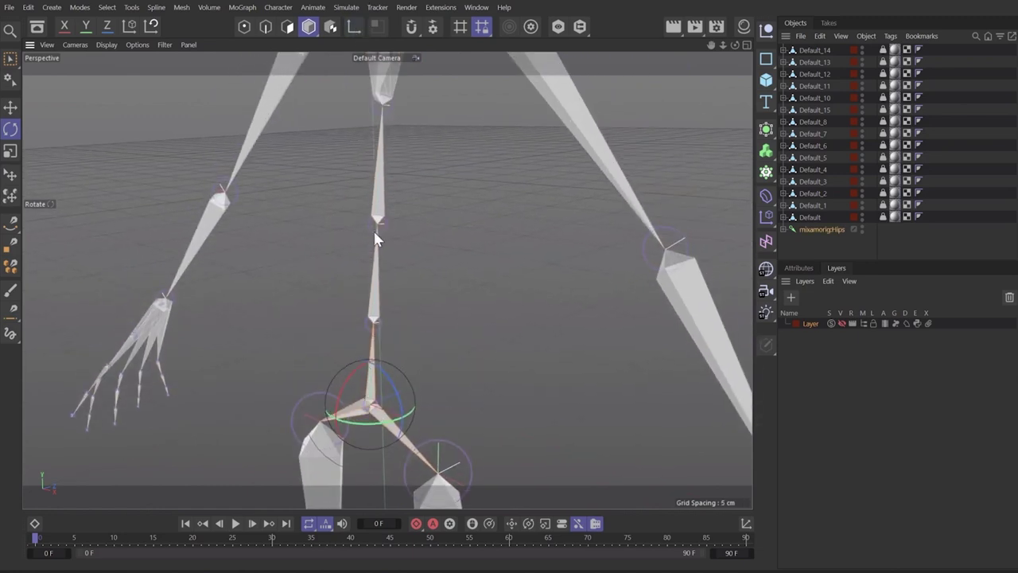
pyautogui.keyDown('alt'); pyautogui.moveTo(386, 133); pyautogui.dragTo(408, 541, button='middle'); pyautogui.keyUp('alt')
pyautogui.keyDown('alt'); pyautogui.moveTo(396, 112); pyautogui.dragTo(391, 241, button='middle'); pyautogui.keyUp('alt')
pyautogui.keyDown('alt'); pyautogui.moveTo(391, 248); pyautogui.dragTo(396, 253); pyautogui.keyUp('alt')
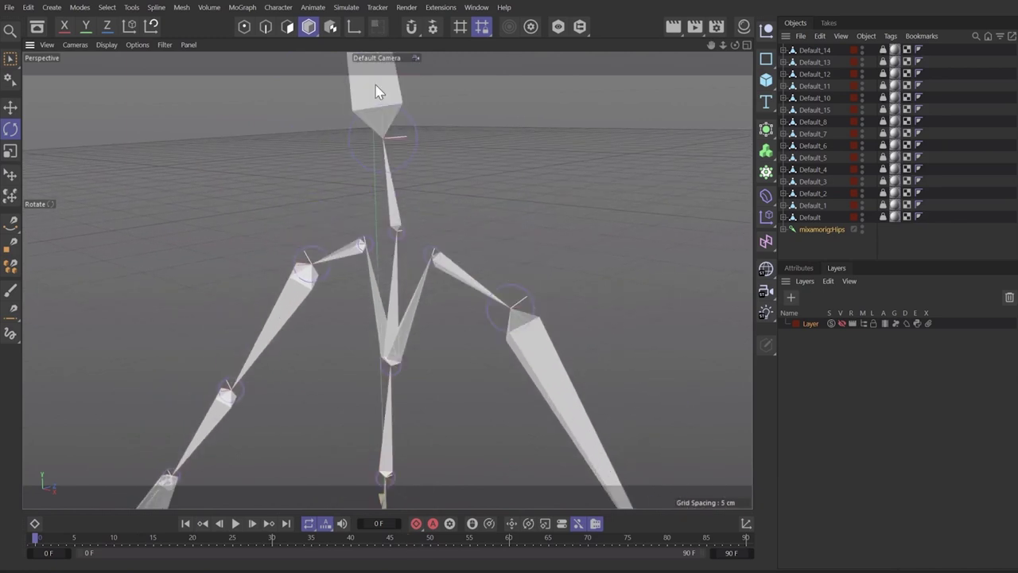
# Reorient only the left shoulder joint's axis by rotating it in axis mode until Y points up.
pyautogui.keyDown('alt'); pyautogui.moveTo(465, 277); pyautogui.dragTo(400, 236); pyautogui.keyUp('alt')
pyautogui.click(420, 253)
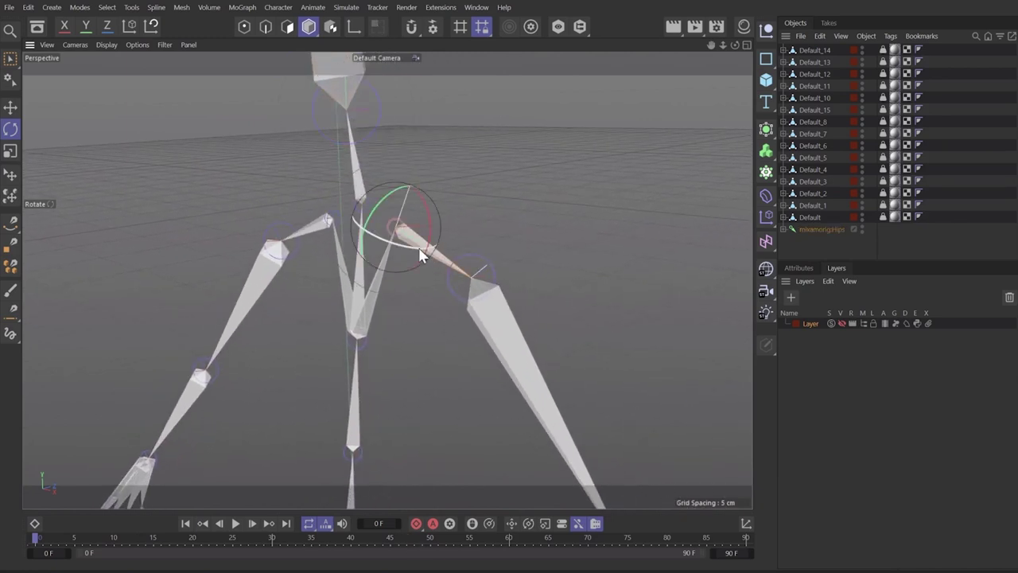
pyautogui.press('l')
pyautogui.scroll(6, 421, 254)
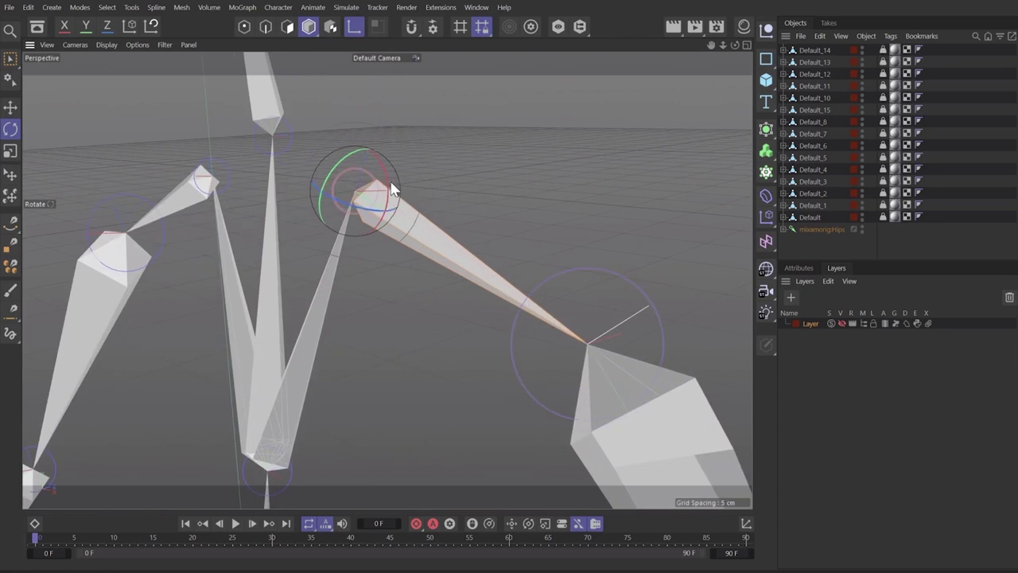
pyautogui.moveTo(391, 191); pyautogui.dragTo(344, 83)
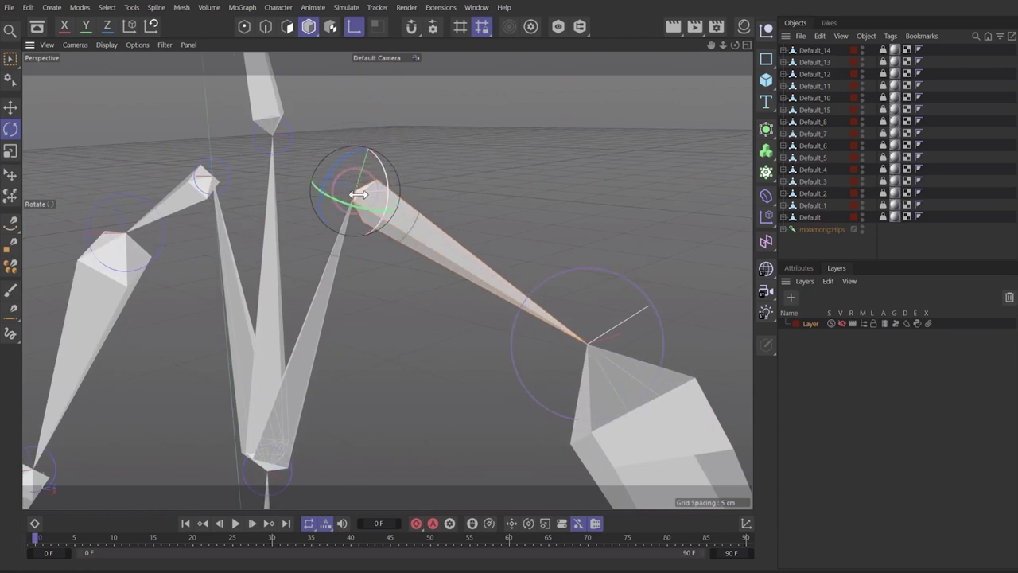
pyautogui.moveTo(367, 216); pyautogui.dragTo(217, 160)
# Rotate only the left upper arm joint's axis in axis mode so that Y points up.
pyautogui.keyDown('alt'); pyautogui.moveTo(442, 260); pyautogui.dragTo(67, 123, button='middle'); pyautogui.keyUp('alt')
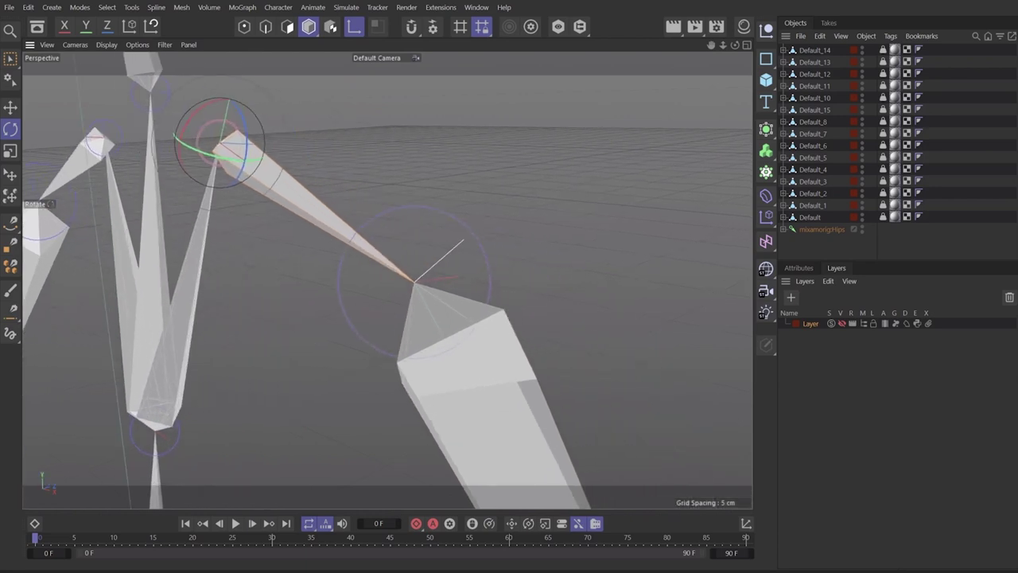
pyautogui.press('l')
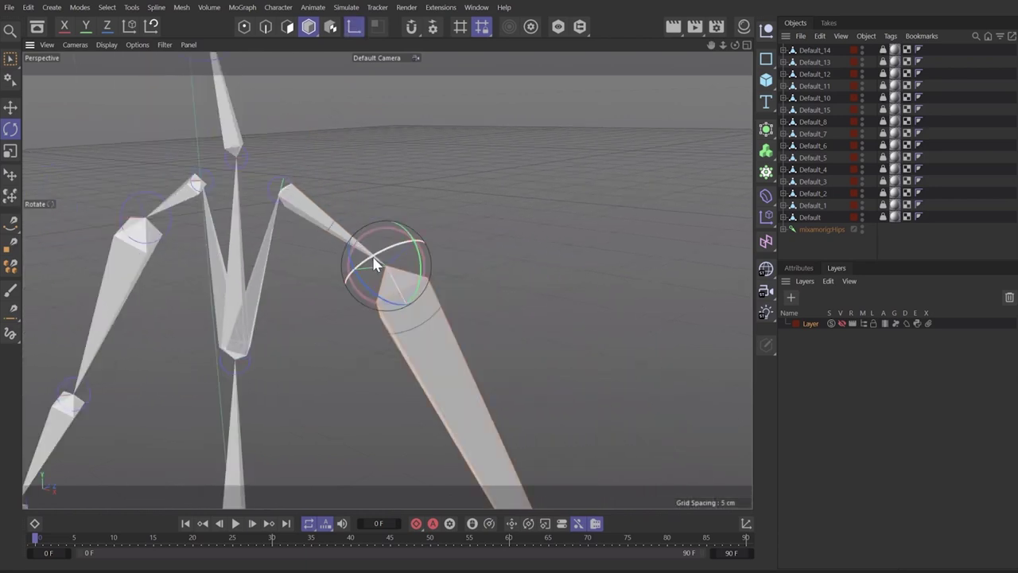
pyautogui.moveTo(372, 253); pyautogui.dragTo(452, 240)
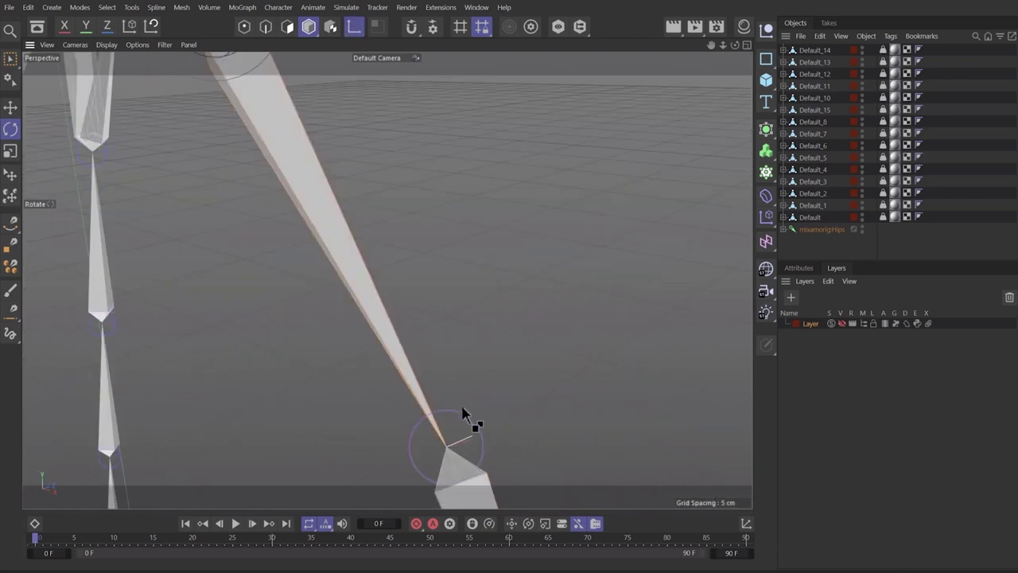
# Rotate only the left forearm joint's axis in axis mode until Y points up like the upper arm's.
pyautogui.keyDown('alt'); pyautogui.moveTo(463, 411); pyautogui.dragTo(357, 116, button='middle'); pyautogui.keyUp('alt')
pyautogui.click(393, 308)
pyautogui.press('l')
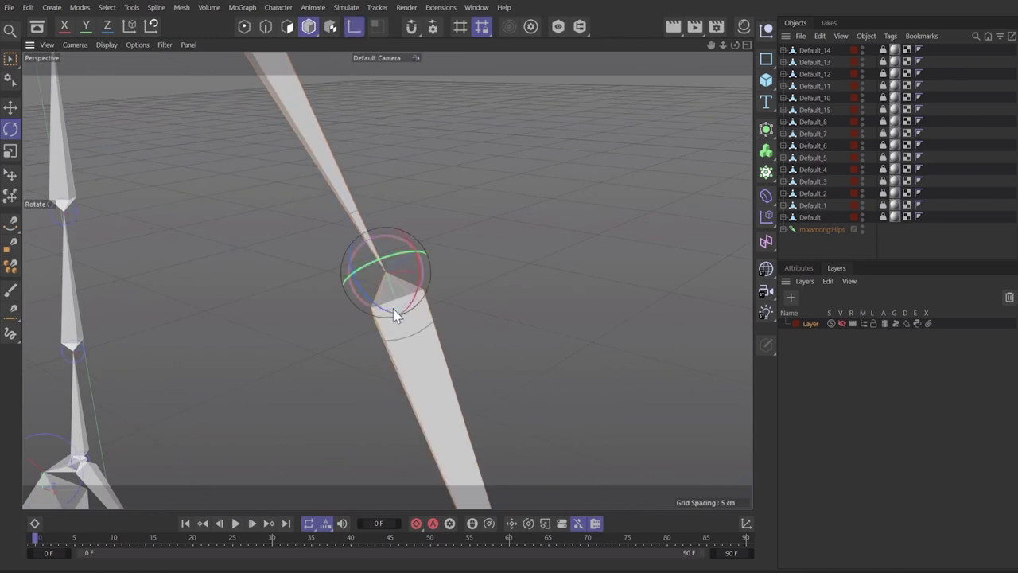
pyautogui.scroll(-5, 393, 308)
pyautogui.keyDown('alt'); pyautogui.moveTo(389, 286); pyautogui.dragTo(353, 234, button='middle'); pyautogui.keyUp('alt')
pyautogui.scroll(5, 375, 277)
pyautogui.keyDown('alt'); pyautogui.moveTo(377, 283); pyautogui.dragTo(334, 83); pyautogui.keyUp('alt')
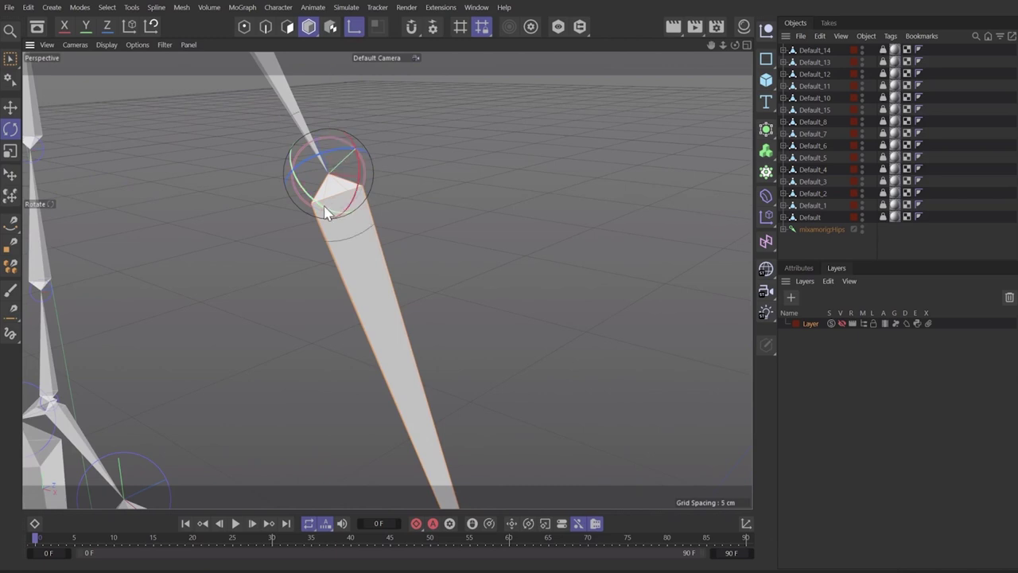
pyautogui.moveTo(326, 212); pyautogui.dragTo(279, 141)
pyautogui.press('l')
# Rotate only the left hand joint's axis in axis mode to match the rest of the arm.
pyautogui.keyDown('alt'); pyautogui.moveTo(343, 211); pyautogui.dragTo(361, 245, button='right'); pyautogui.keyUp('alt')
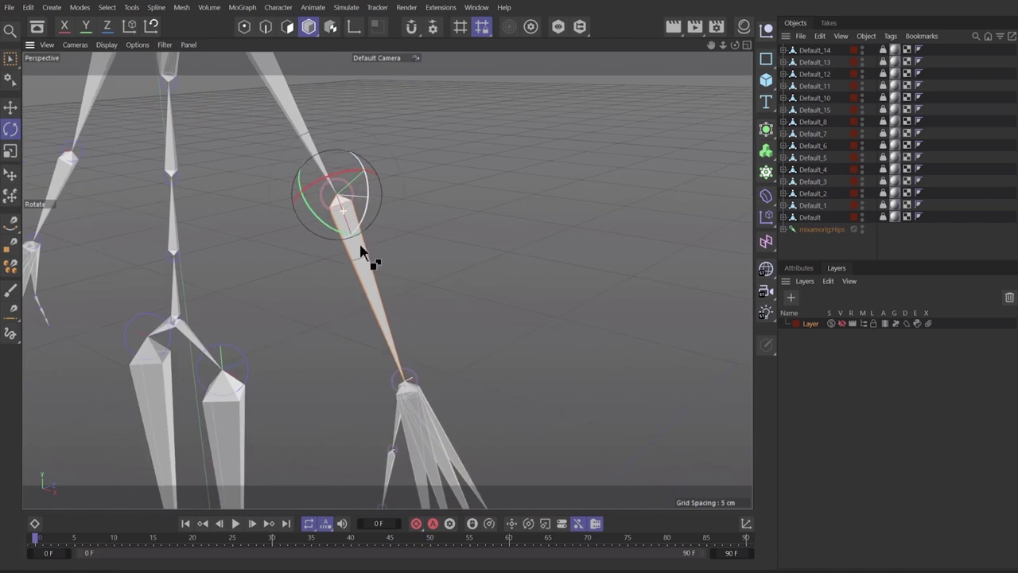
pyautogui.keyDown('alt'); pyautogui.moveTo(387, 280); pyautogui.dragTo(327, 184, button='middle'); pyautogui.keyUp('alt')
pyautogui.click(375, 352)
pyautogui.press('l')
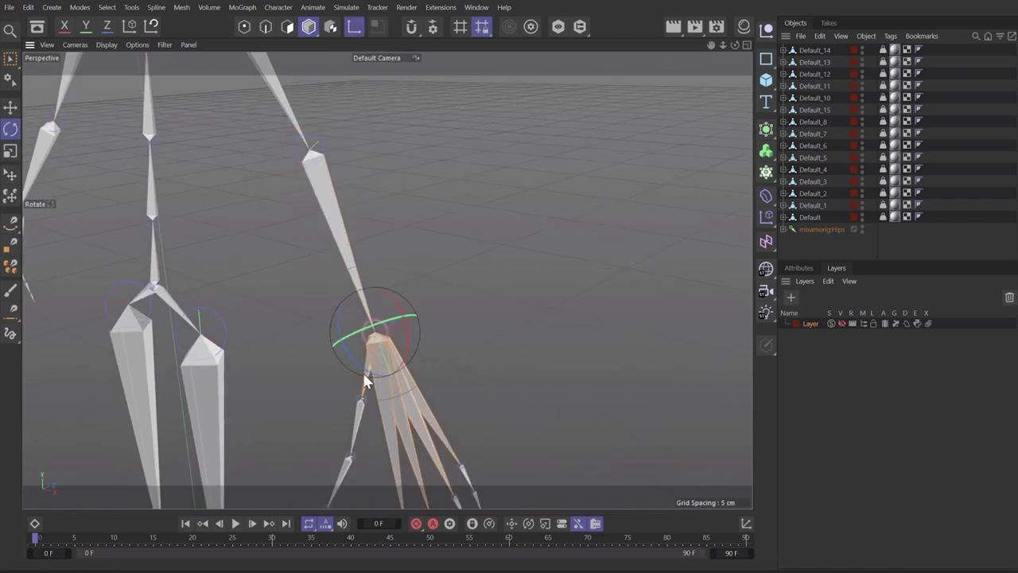
pyautogui.moveTo(363, 374); pyautogui.dragTo(317, 282)
pyautogui.moveTo(363, 334); pyautogui.dragTo(494, 328)
pyautogui.keyDown('alt'); pyautogui.moveTo(390, 373); pyautogui.dragTo(412, 371); pyautogui.keyUp('alt')
pyautogui.keyDown('alt'); pyautogui.moveTo(390, 369); pyautogui.dragTo(401, 394, button='middle'); pyautogui.keyUp('alt')
pyautogui.keyDown('alt'); pyautogui.moveTo(401, 394); pyautogui.dragTo(235, 298, button='right'); pyautogui.keyUp('alt')
pyautogui.keyDown('alt'); pyautogui.moveTo(236, 298); pyautogui.dragTo(358, 332, button='middle'); pyautogui.keyUp('alt')
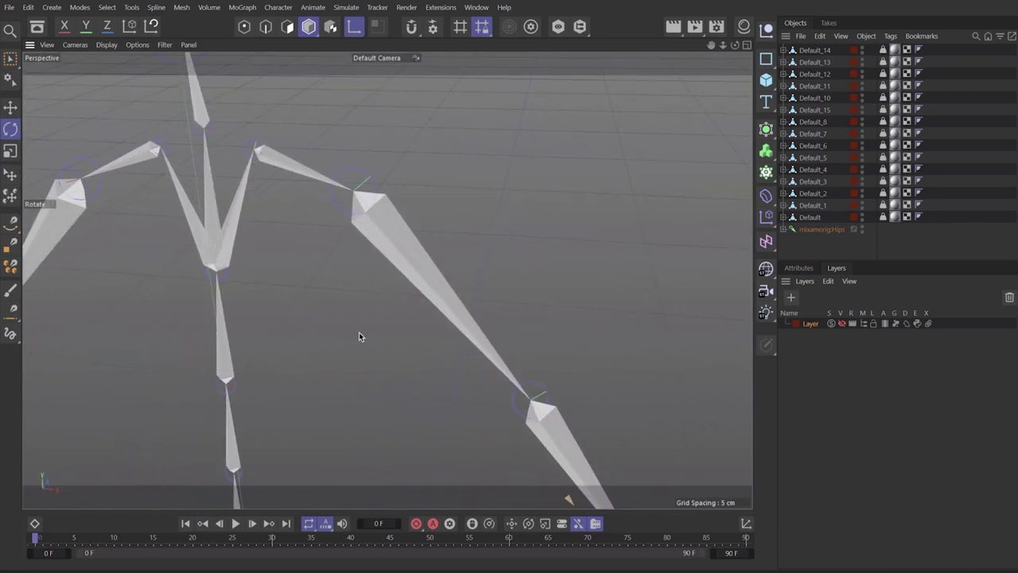
pyautogui.press('l')
# Reorient only the right shoulder joint's axis by rotating it about X in axis mode until Y points up.
pyautogui.keyDown('alt'); pyautogui.moveTo(359, 188); pyautogui.dragTo(530, 199, button='middle'); pyautogui.keyUp('alt')
pyautogui.click(319, 174)
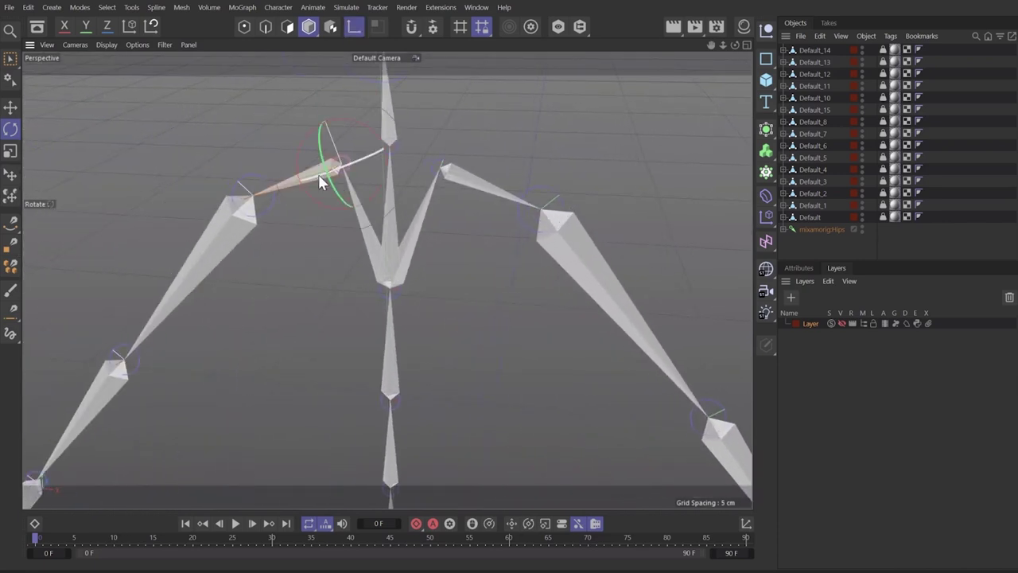
pyautogui.scroll(2, 329, 166)
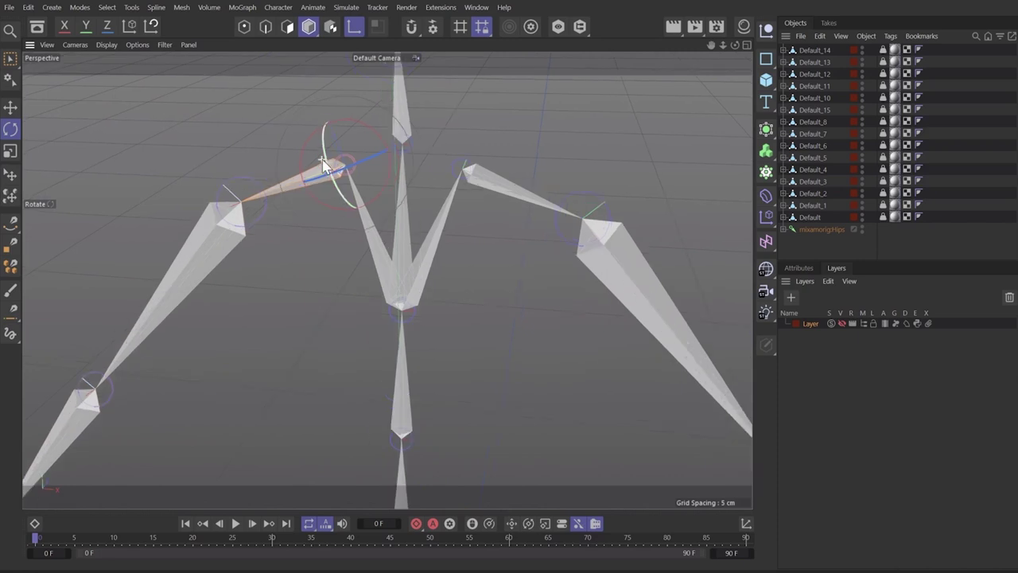
pyautogui.keyDown('alt'); pyautogui.moveTo(371, 173); pyautogui.dragTo(390, 123); pyautogui.keyUp('alt')
pyautogui.keyDown('alt'); pyautogui.moveTo(355, 177); pyautogui.dragTo(481, 46); pyautogui.keyUp('alt')
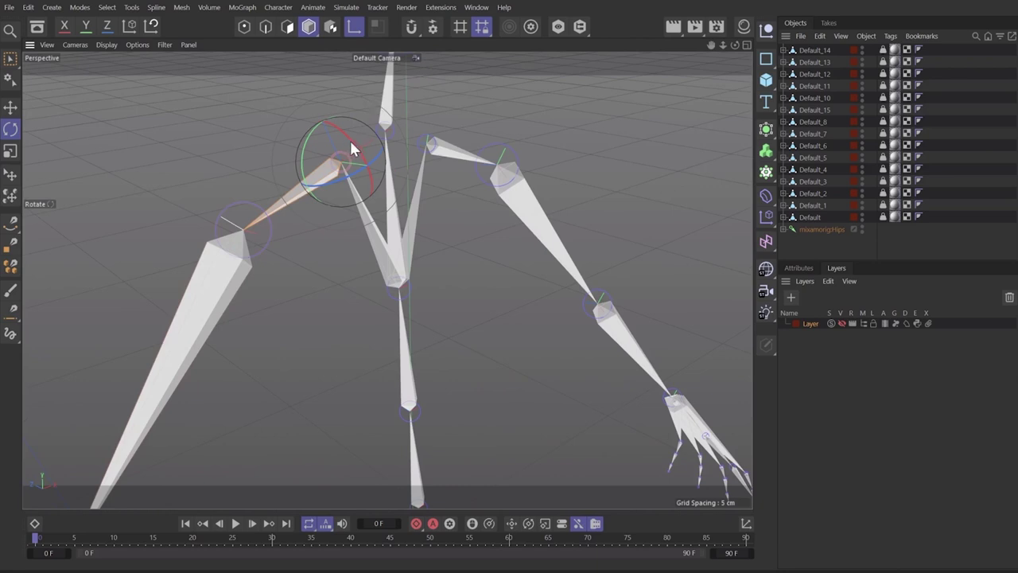
pyautogui.moveTo(349, 138); pyautogui.dragTo(280, 89)
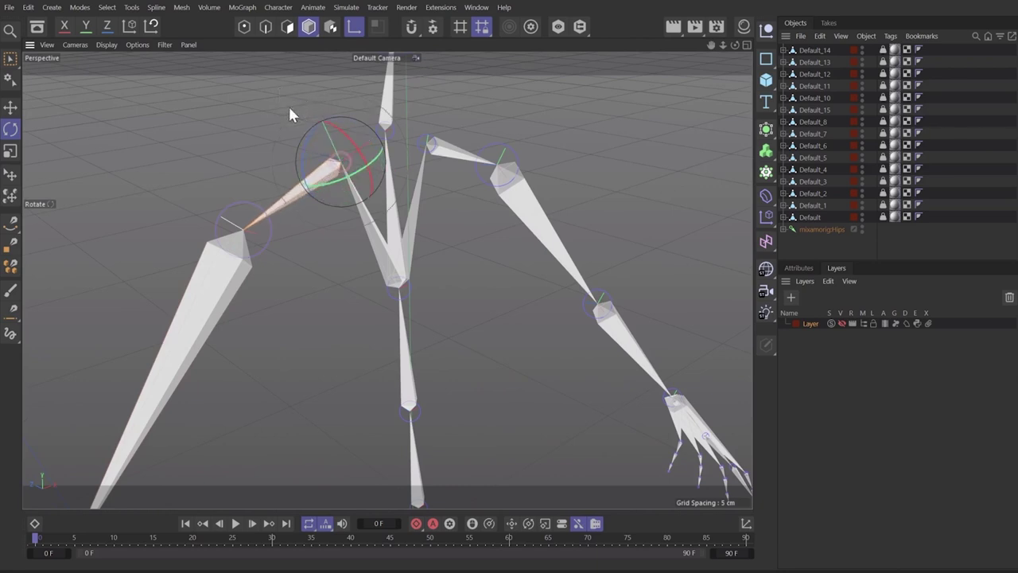
pyautogui.press('l')
# Rotate only the right upper arm joint's axis in axis mode until Y points up.
pyautogui.keyDown('alt'); pyautogui.moveTo(254, 256); pyautogui.dragTo(413, 68, button='middle'); pyautogui.keyUp('alt')
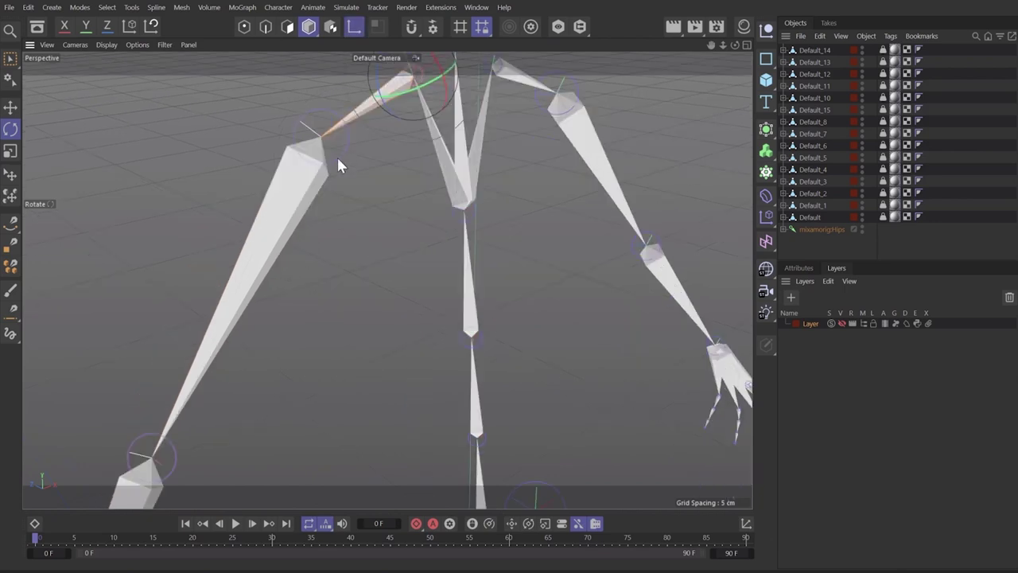
pyautogui.click(311, 195)
pyautogui.press('l')
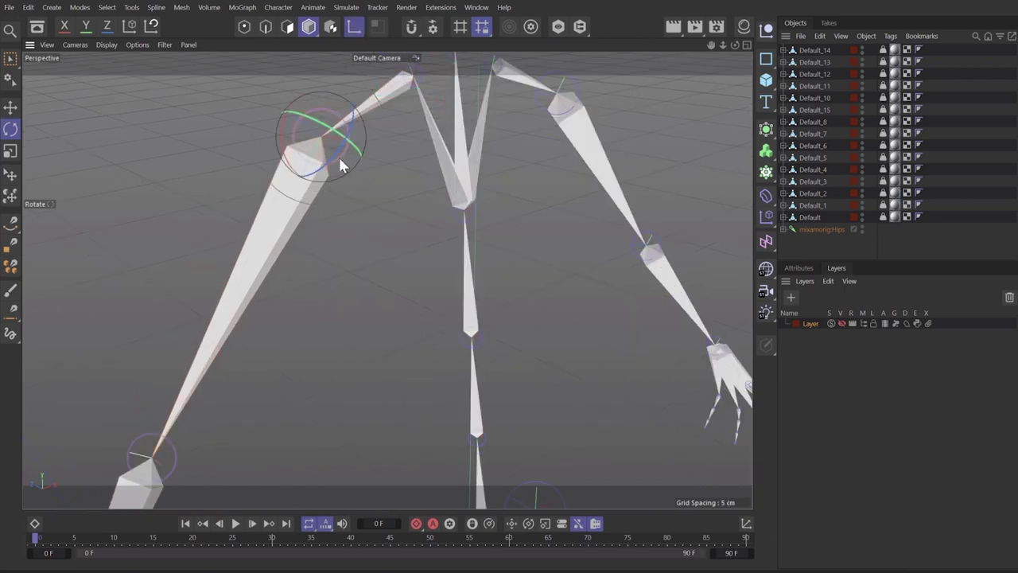
pyautogui.moveTo(335, 164); pyautogui.dragTo(375, 92)
pyautogui.moveTo(357, 149); pyautogui.dragTo(294, 109)
# Rotate only the right forearm joint's axis in axis mode to match the right upper arm.
pyautogui.keyDown('alt'); pyautogui.moveTo(299, 270); pyautogui.dragTo(386, 91, button='middle'); pyautogui.keyUp('alt')
pyautogui.click(263, 263)
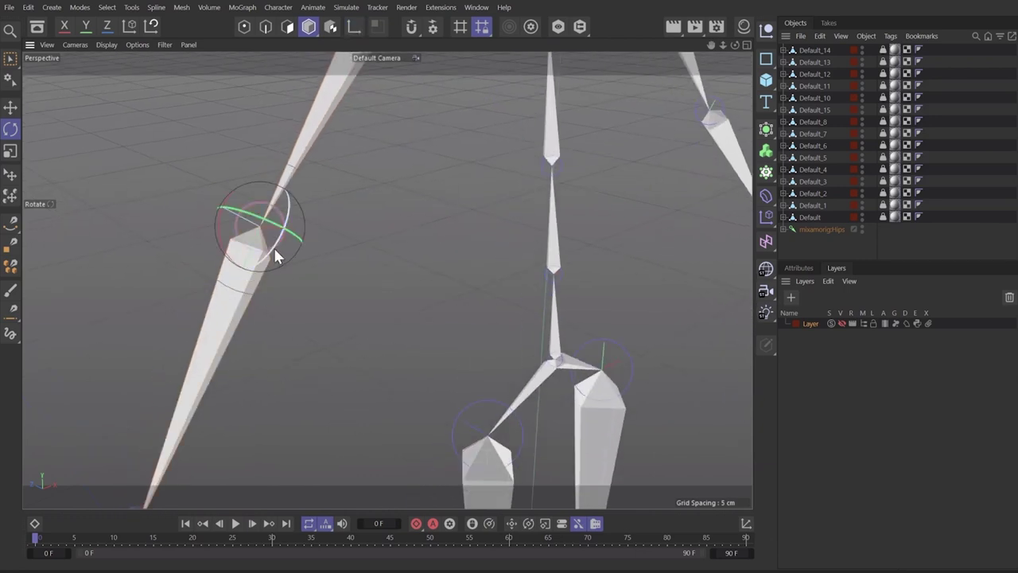
pyautogui.moveTo(288, 237); pyautogui.dragTo(314, 151)
pyautogui.moveTo(295, 232); pyautogui.dragTo(163, 201)
pyautogui.press('l')
# Rotate only the right hand joint's axis in axis mode to match the right forearm.
pyautogui.keyDown('alt'); pyautogui.moveTo(140, 469); pyautogui.dragTo(205, 318, button='middle'); pyautogui.keyUp('alt')
pyautogui.click(280, 210)
pyautogui.press('l')
pyautogui.moveTo(329, 166); pyautogui.dragTo(253, 124)
pyautogui.press('l')
# Flip only the right thigh joint's axis by rotating it about Z in axis mode.
pyautogui.keyDown('alt'); pyautogui.moveTo(277, 156); pyautogui.dragTo(367, 224, button='right'); pyautogui.keyUp('alt')
pyautogui.click(488, 259)
pyautogui.press('l')
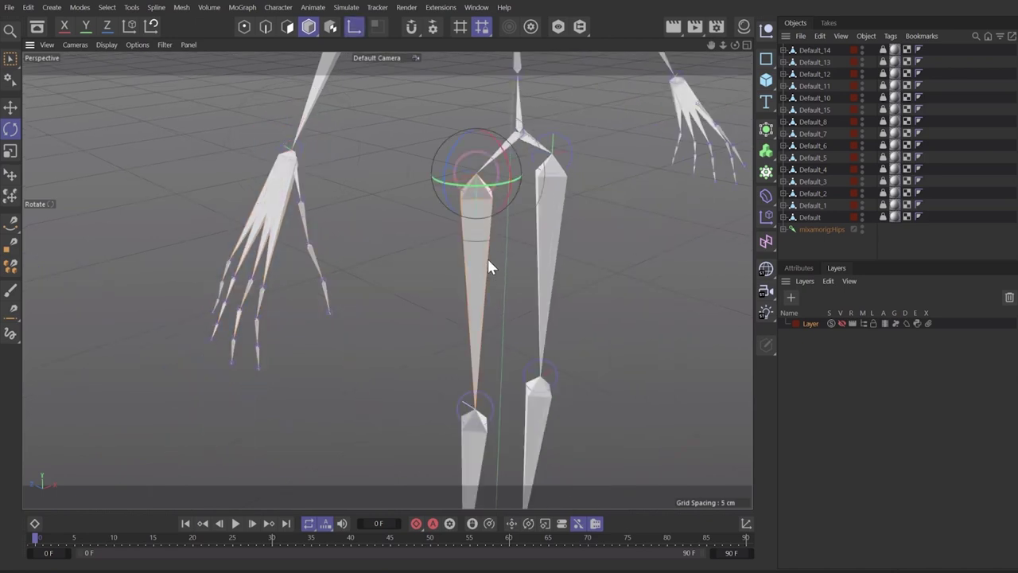
pyautogui.moveTo(451, 151); pyautogui.dragTo(550, 252)
pyautogui.press('l')
# Flip only the right shin joint's axis by rotating it about Z in axis mode.
pyautogui.keyDown('alt'); pyautogui.moveTo(532, 396); pyautogui.dragTo(509, 306, button='middle'); pyautogui.keyUp('alt')
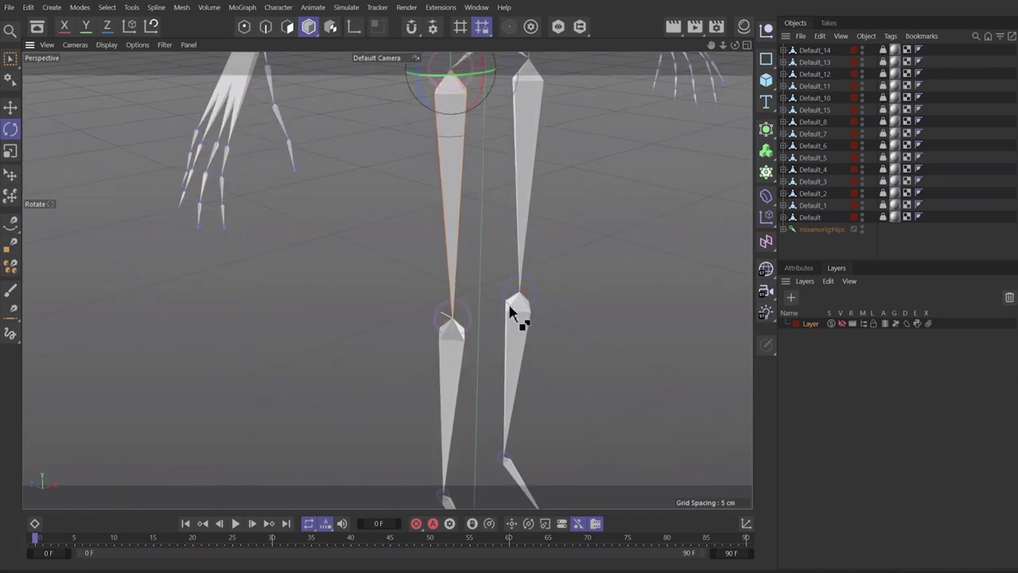
pyautogui.click(457, 400)
pyautogui.press('l')
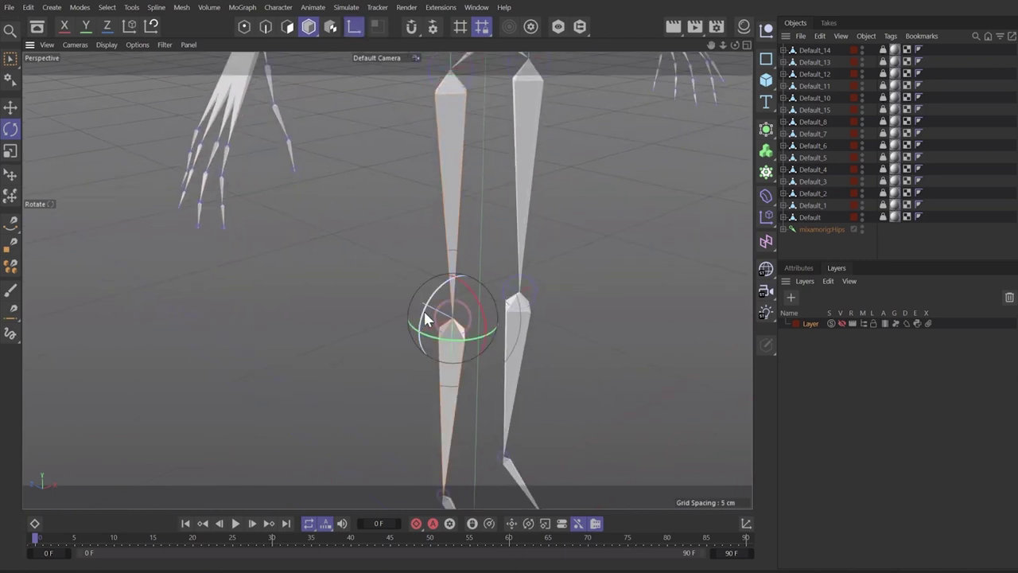
pyautogui.moveTo(426, 319); pyautogui.dragTo(528, 342)
pyautogui.moveTo(461, 404); pyautogui.dragTo(452, 259, button='middle')
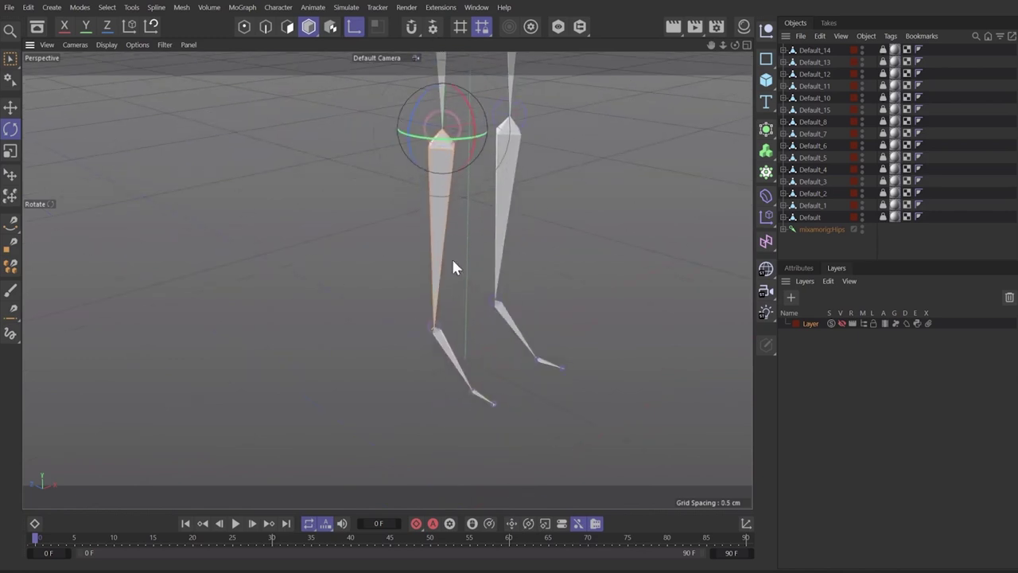
pyautogui.press('l')
# Show the transform coordinates and set only the right foot joint's X, Y and Z axis rotation to 0° in axis mode.
pyautogui.press('s')
pyautogui.keyDown('alt'); pyautogui.moveTo(449, 345); pyautogui.dragTo(383, 351); pyautogui.keyUp('alt')
pyautogui.click(748, 525)
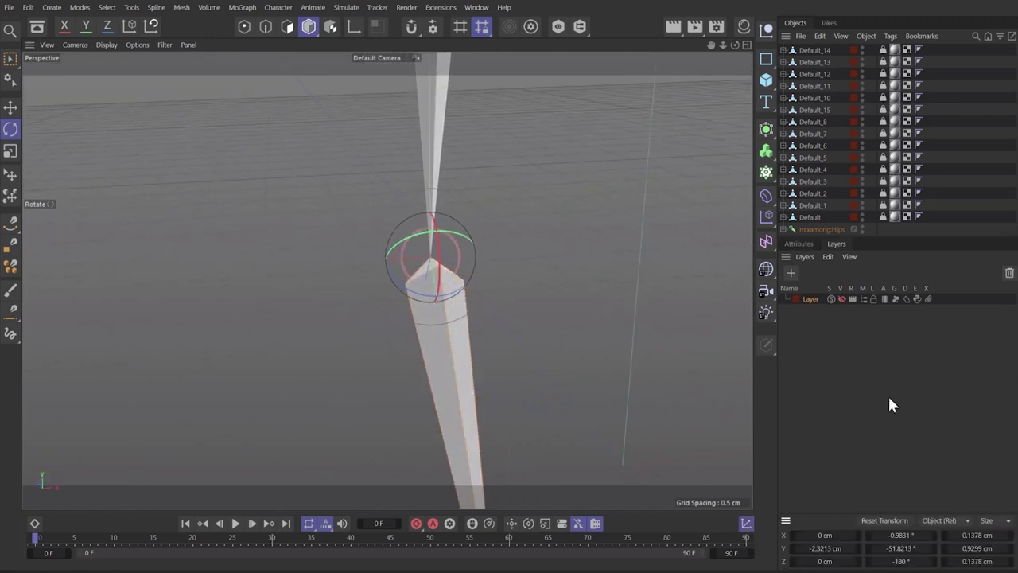
pyautogui.press('l')
pyautogui.click(901, 535)
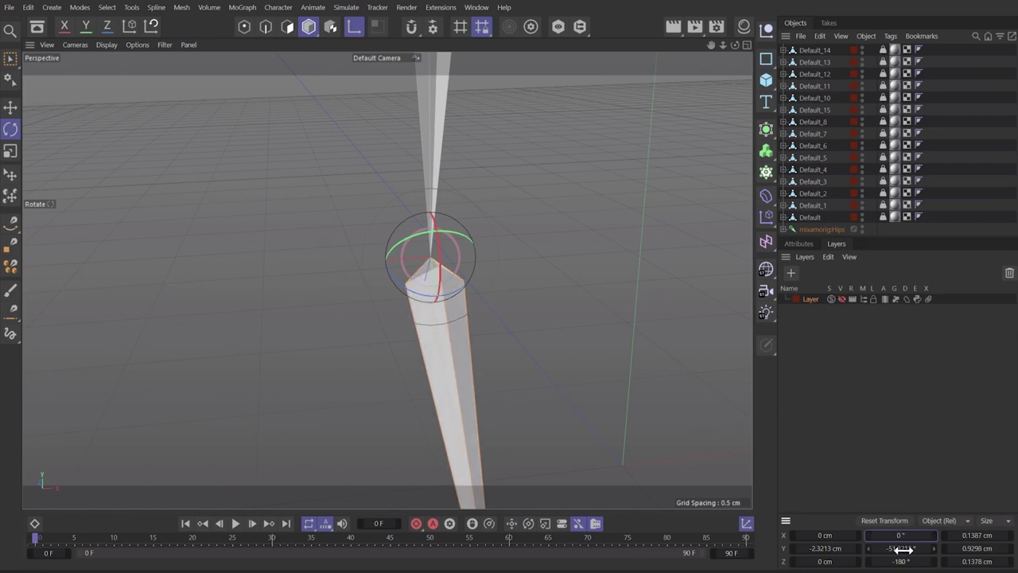
pyautogui.rightClick(901, 548)
pyautogui.rightClick(904, 560)
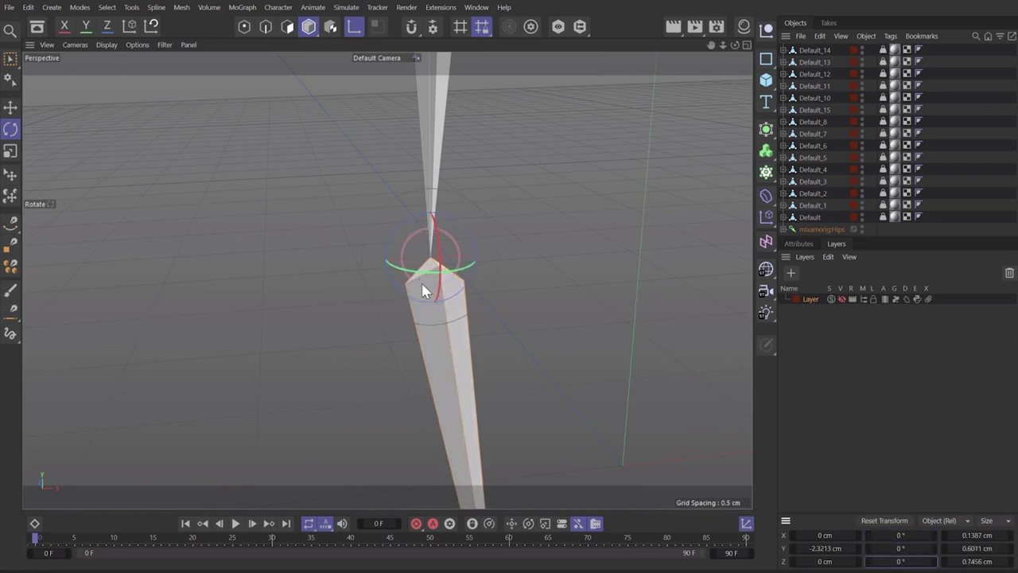
# Set only the left foot joint's X, Y and Z axis rotation to 0° in axis mode.
pyautogui.keyDown('alt'); pyautogui.moveTo(446, 305); pyautogui.dragTo(343, 298); pyautogui.keyUp('alt')
pyautogui.scroll(-5, 394, 306)
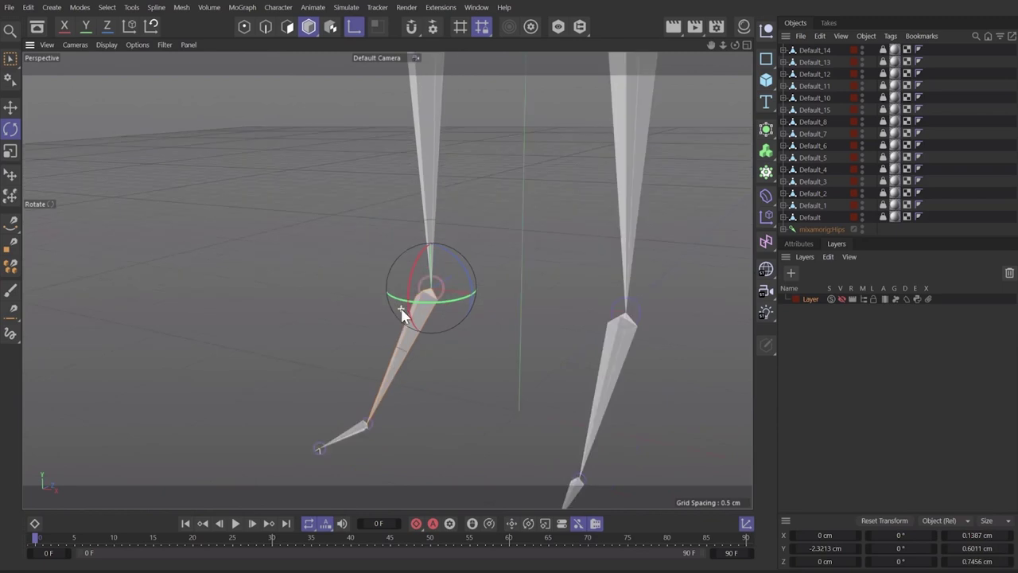
pyautogui.scroll(-3, 403, 309)
pyautogui.scroll(6, 427, 304)
pyautogui.scroll(-6, 391, 301)
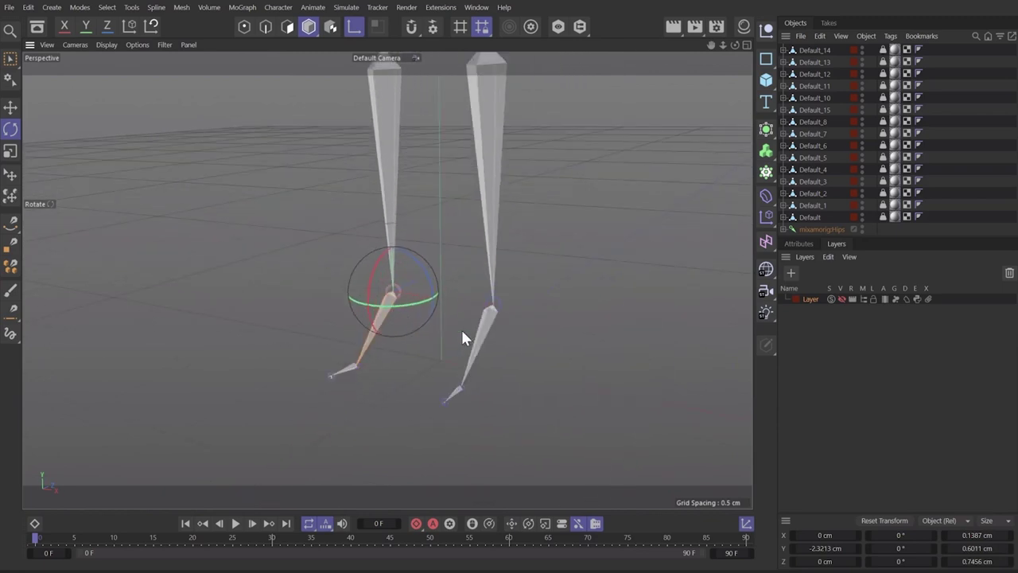
pyautogui.click(490, 338)
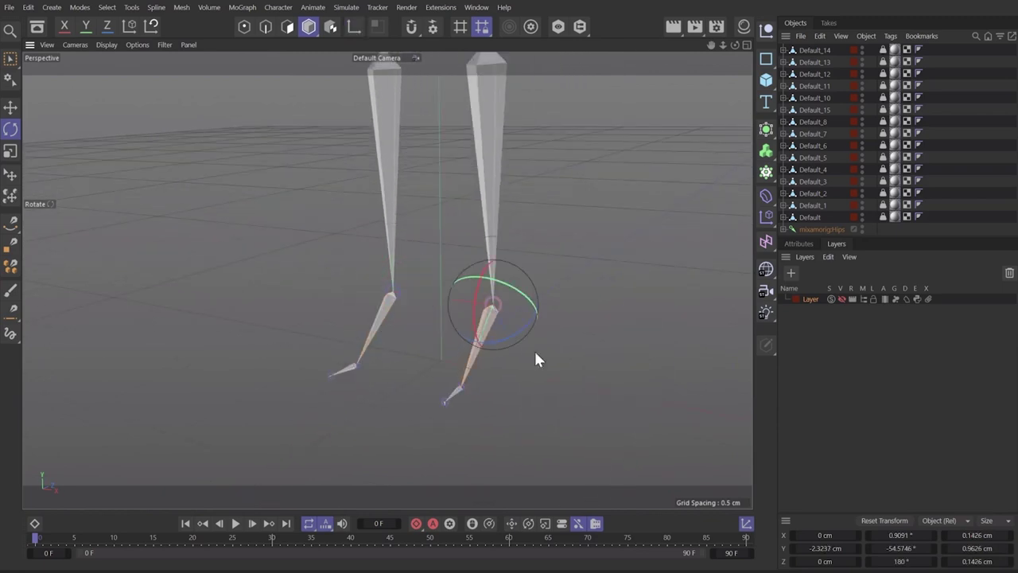
pyautogui.click(901, 536)
pyautogui.write('0')
pyautogui.press('Return')
pyautogui.click(900, 548)
pyautogui.write('0')
pyautogui.press('Return')
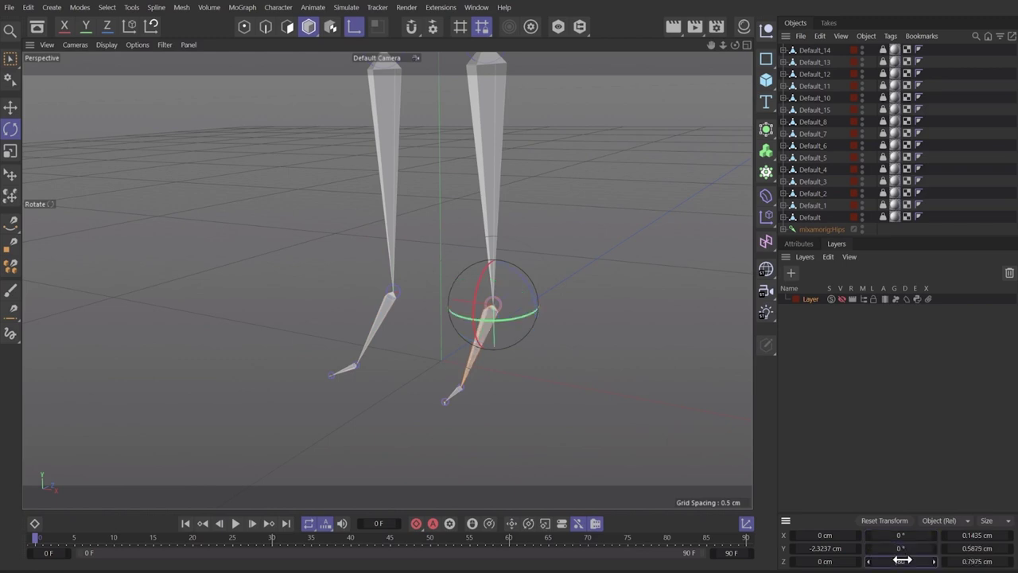
pyautogui.press('l')
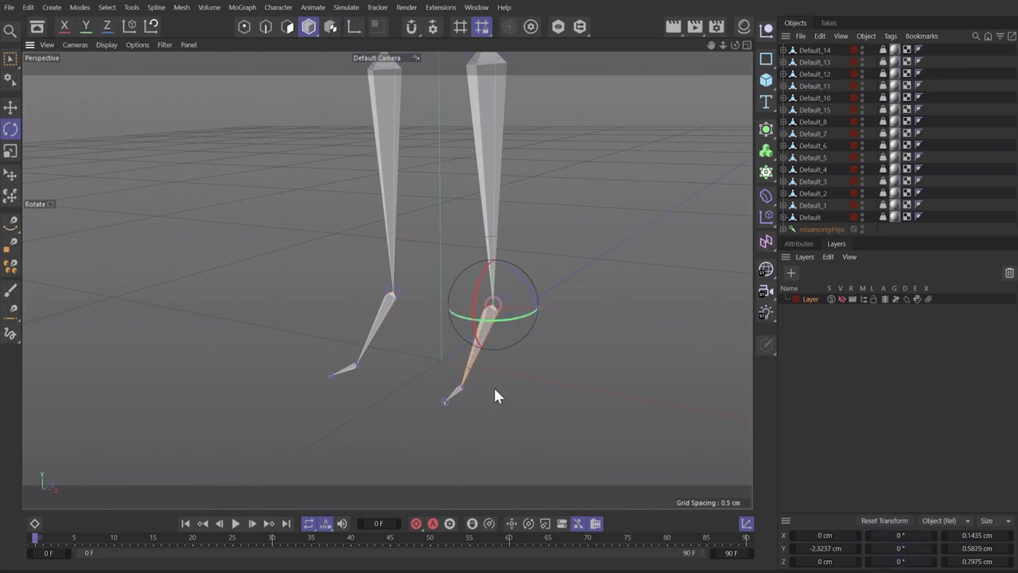
# Set only the left toe joint's X, Y and Z axis rotation to 0° in axis mode.
pyautogui.click(462, 393)
pyautogui.press('l')
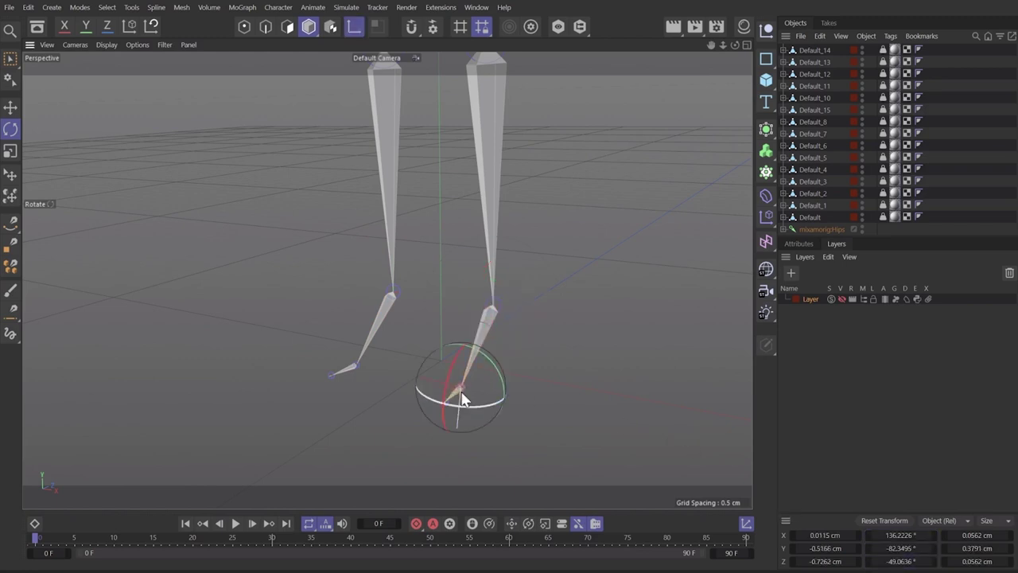
pyautogui.doubleClick(898, 548)
pyautogui.write('0')
pyautogui.press('Return')
pyautogui.doubleClick(898, 561)
pyautogui.write('0')
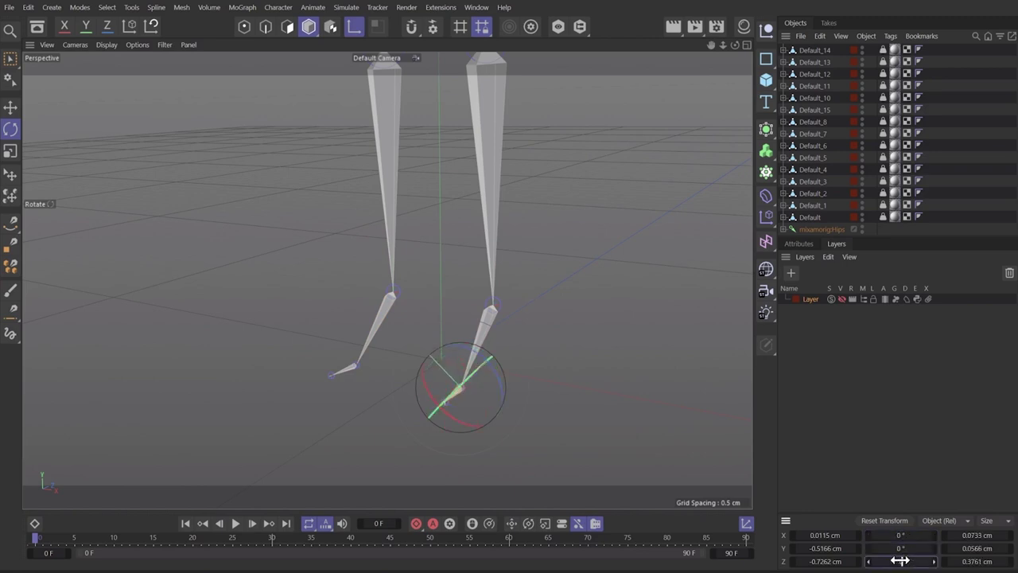
pyautogui.press('Return')
pyautogui.press('l')
# Set only the right toe joint's X, Y and Z axis rotation to 0° in axis mode.
pyautogui.click(348, 371)
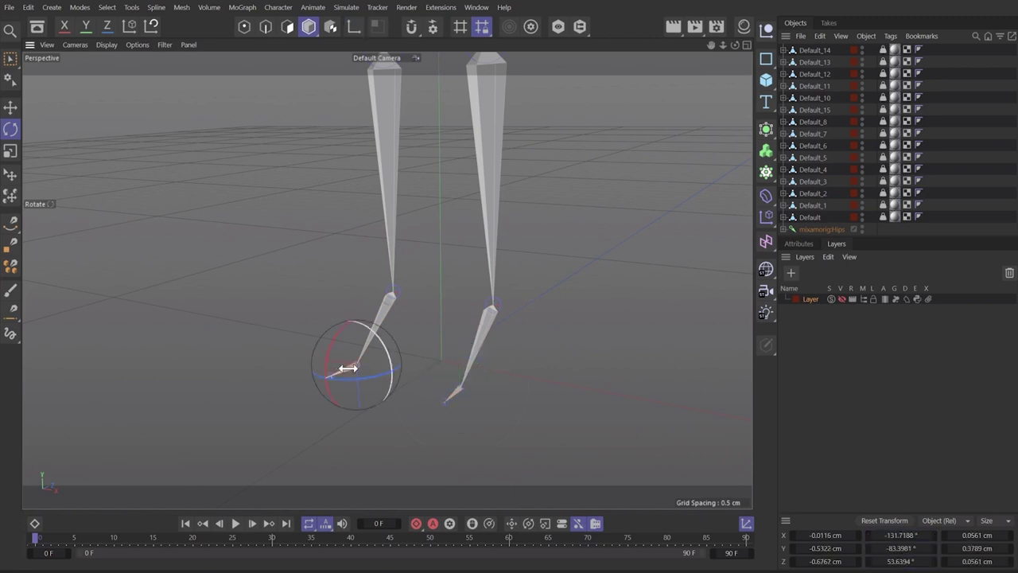
pyautogui.press('l')
pyautogui.doubleClick(898, 535)
pyautogui.write('0')
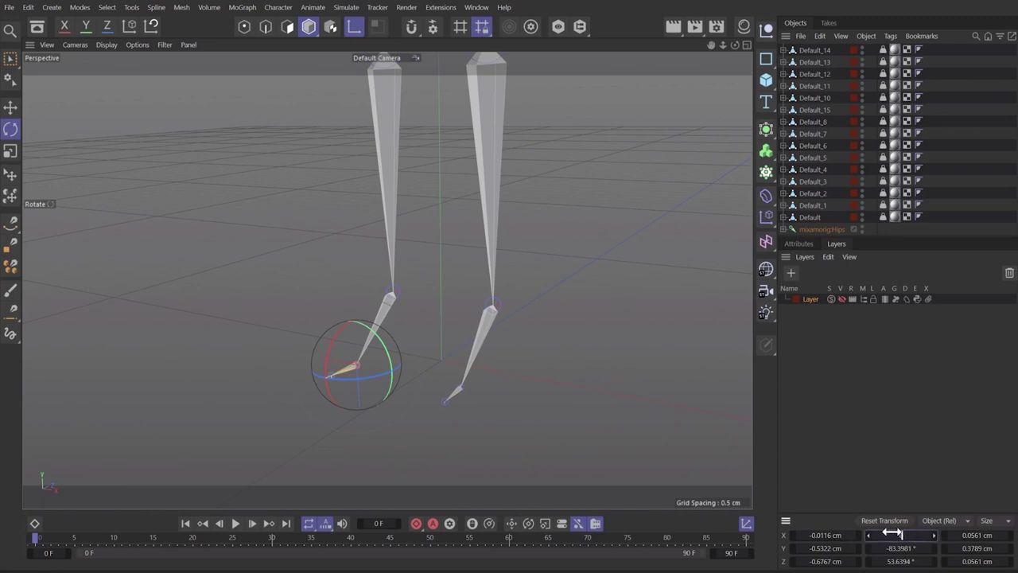
pyautogui.press('Return')
pyautogui.press('0')
pyautogui.doubleClick(901, 561)
pyautogui.write('0')
pyautogui.press('Return')
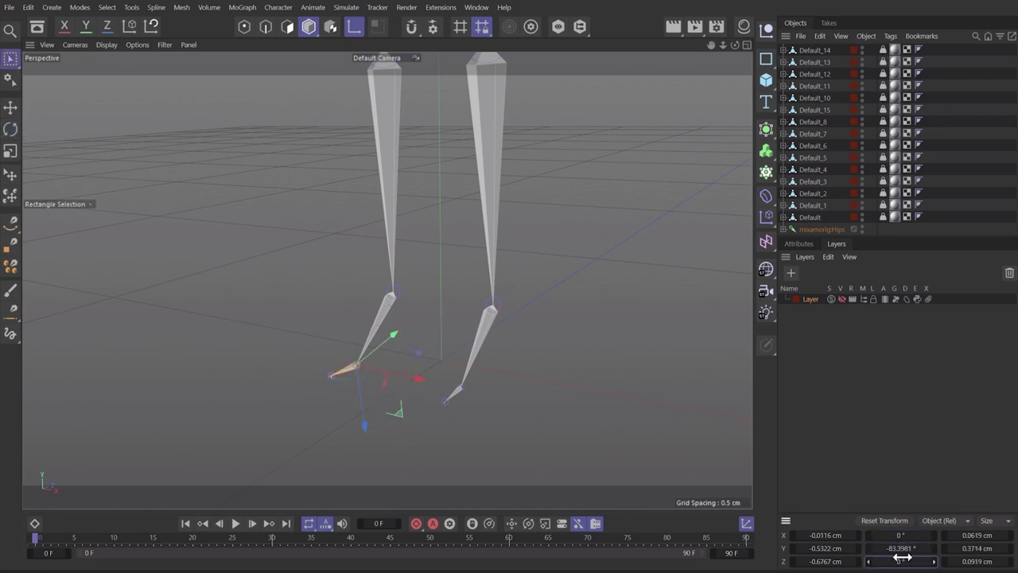
pyautogui.doubleClick(900, 548)
pyautogui.write('0')
pyautogui.press('Return')
pyautogui.press('l')
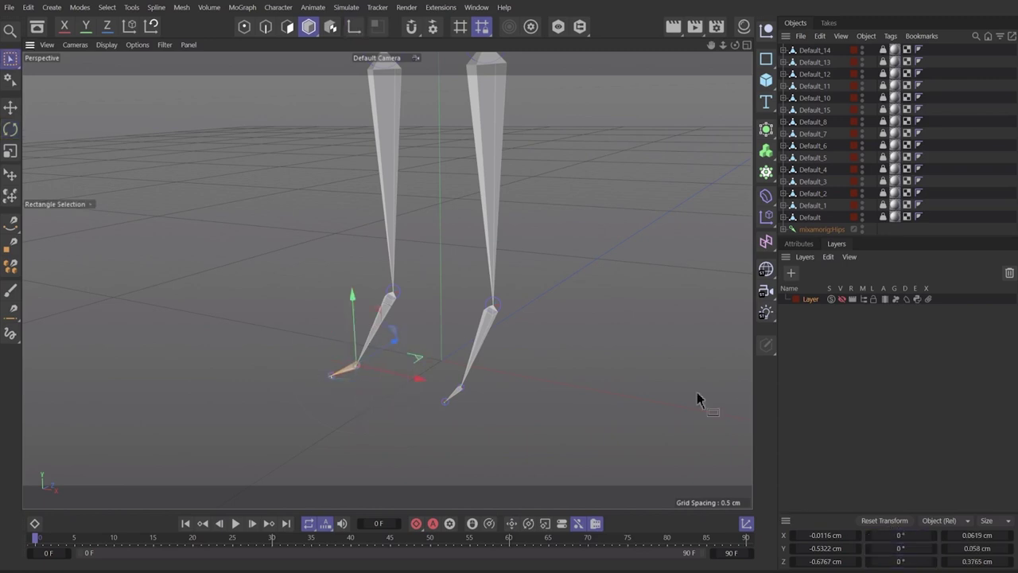
# Select the Weight tags of all the Default meshes and set their bind pose to the corrected skeleton.
pyautogui.scroll(-5, 563, 276)
pyautogui.keyDown('alt'); pyautogui.moveTo(443, 325); pyautogui.dragTo(386, 389, button='middle'); pyautogui.keyUp('alt')
pyautogui.keyDown('alt'); pyautogui.moveTo(386, 389); pyautogui.dragTo(546, 199); pyautogui.keyUp('alt')
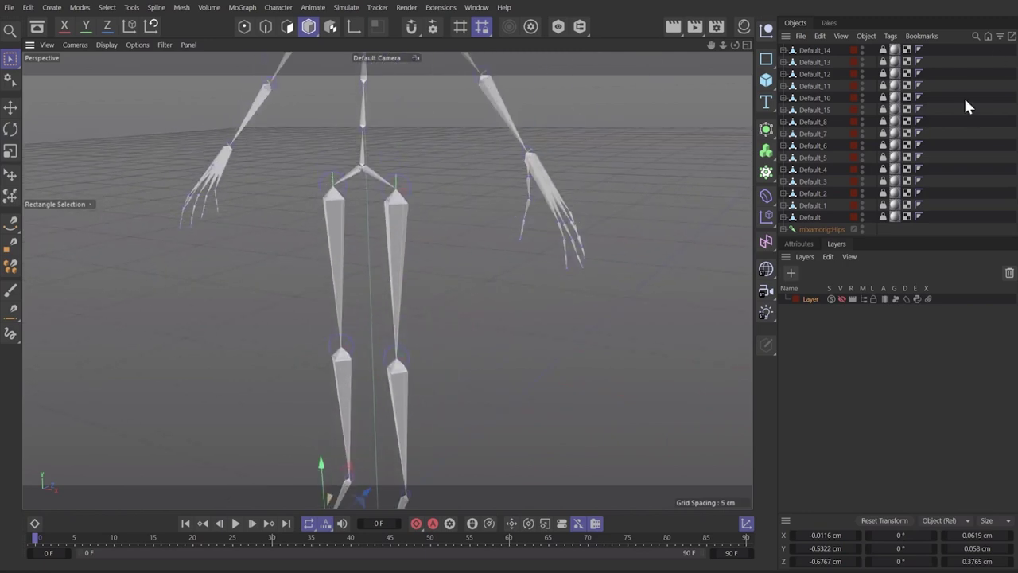
pyautogui.click(884, 49)
pyautogui.click(799, 243)
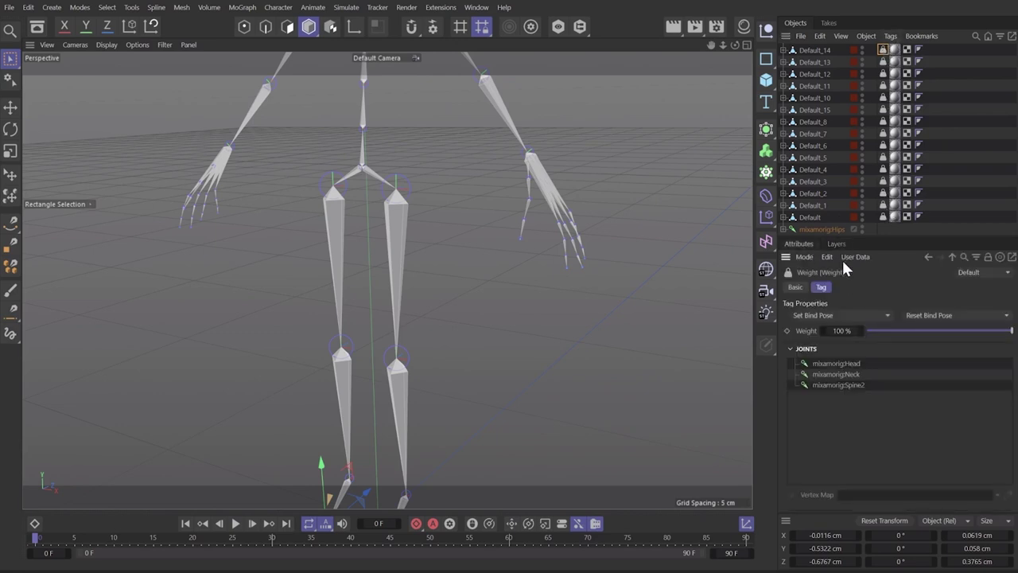
pyautogui.keyDown('shift'); pyautogui.click(882, 218); pyautogui.keyUp('shift')
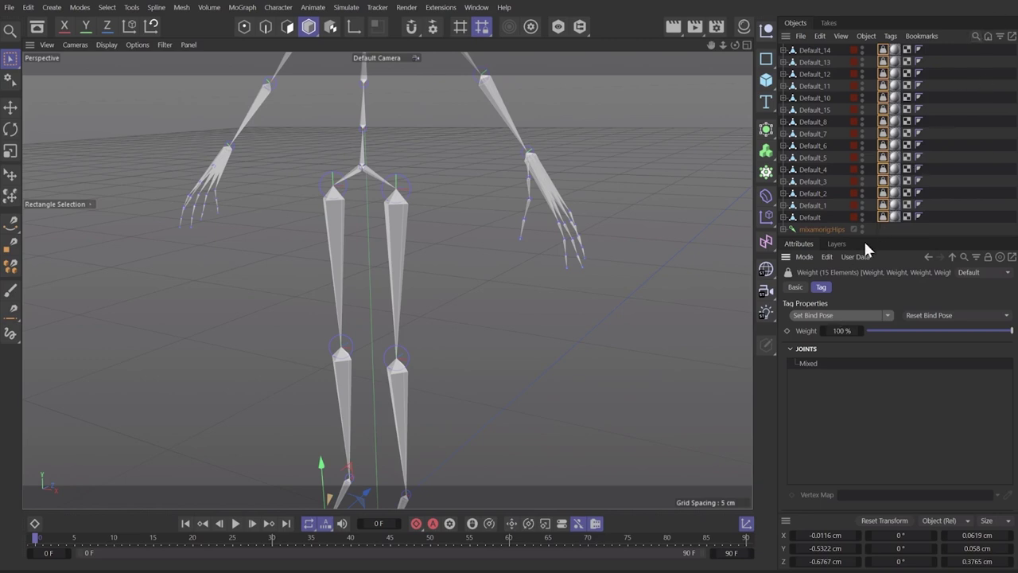
# Search the objects for "skin" and enable every Skin deformer, then close the search.
pyautogui.click(975, 36)
pyautogui.write('ski')
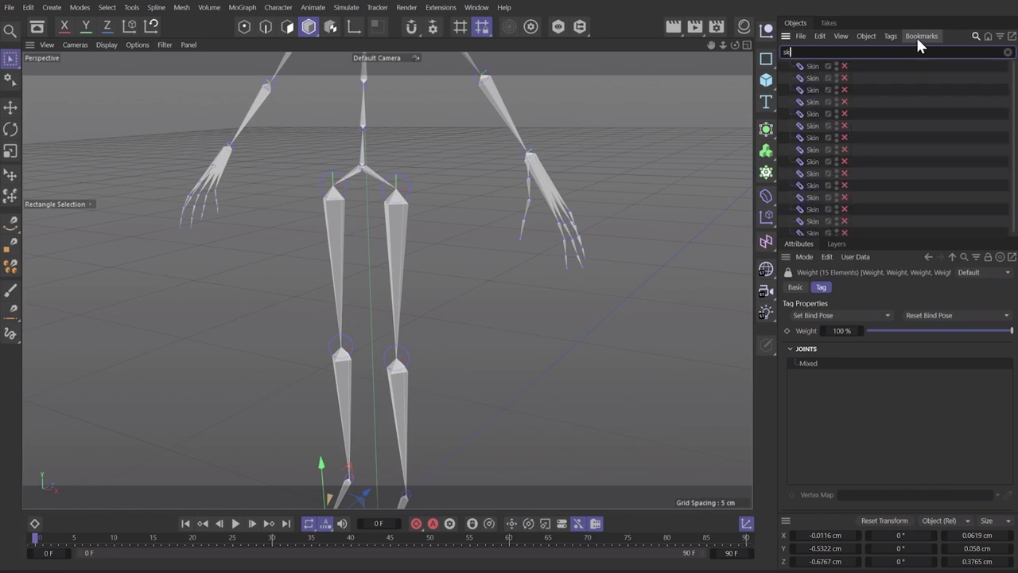
pyautogui.write('n')
pyautogui.click(845, 77)
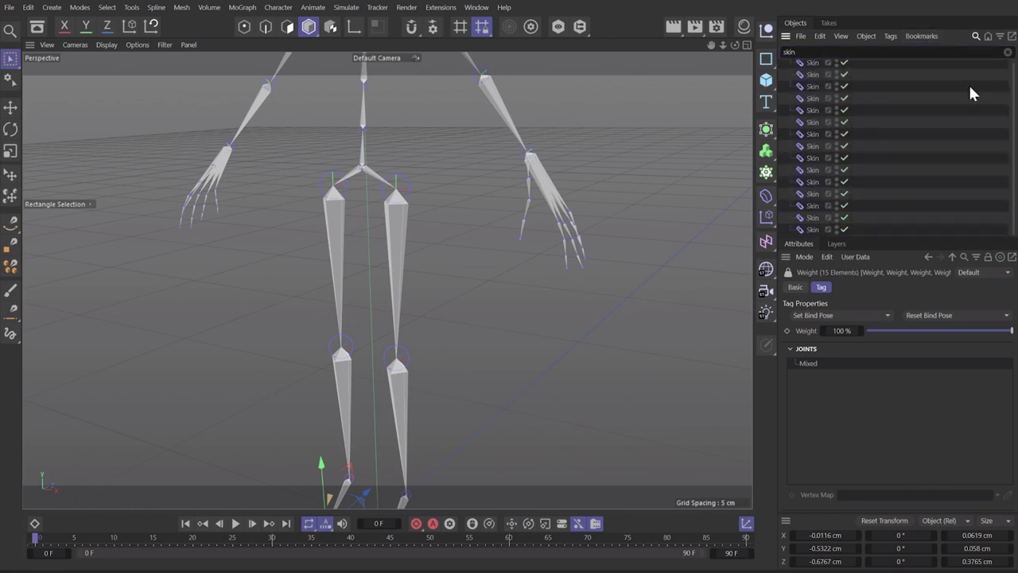
pyautogui.click(977, 37)
# Make the character meshes on the red layer visible in the viewport again.
pyautogui.click(831, 244)
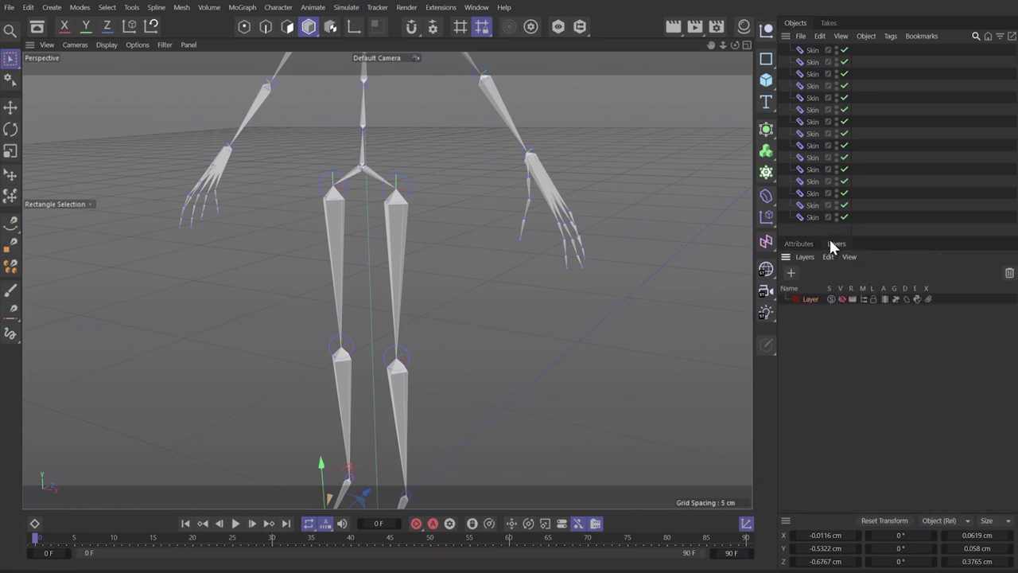
pyautogui.click(842, 298)
pyautogui.scroll(-5, 354, 250)
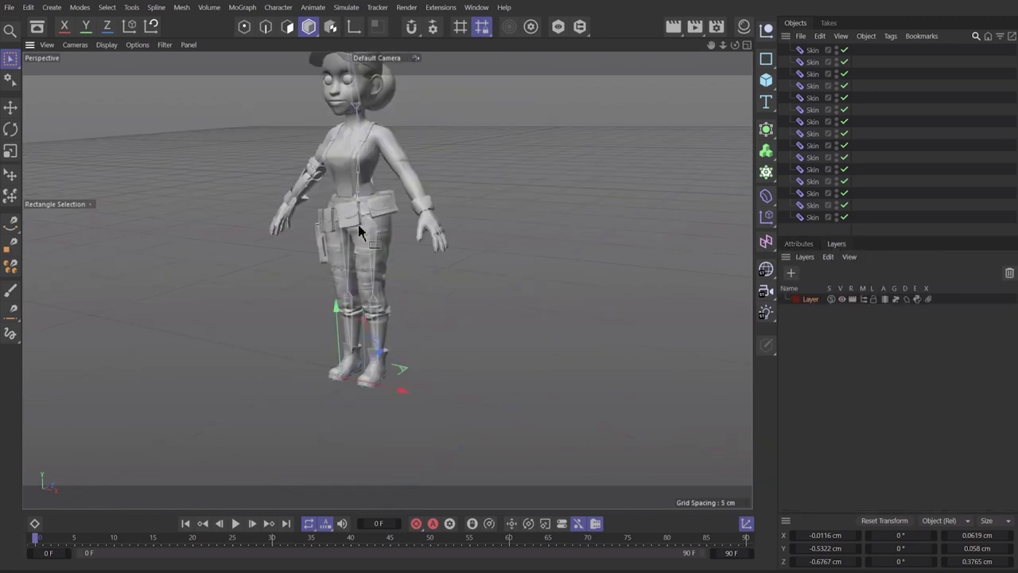
pyautogui.keyDown('alt'); pyautogui.moveTo(359, 227); pyautogui.dragTo(376, 336, button='middle'); pyautogui.keyUp('alt')
pyautogui.moveTo(376, 335)
pyautogui.keyDown('alt'); pyautogui.mouseDown()
pyautogui.moveTo(516, 297)
pyautogui.moveTo(379, 344)
pyautogui.mouseUp(); pyautogui.keyUp('alt')
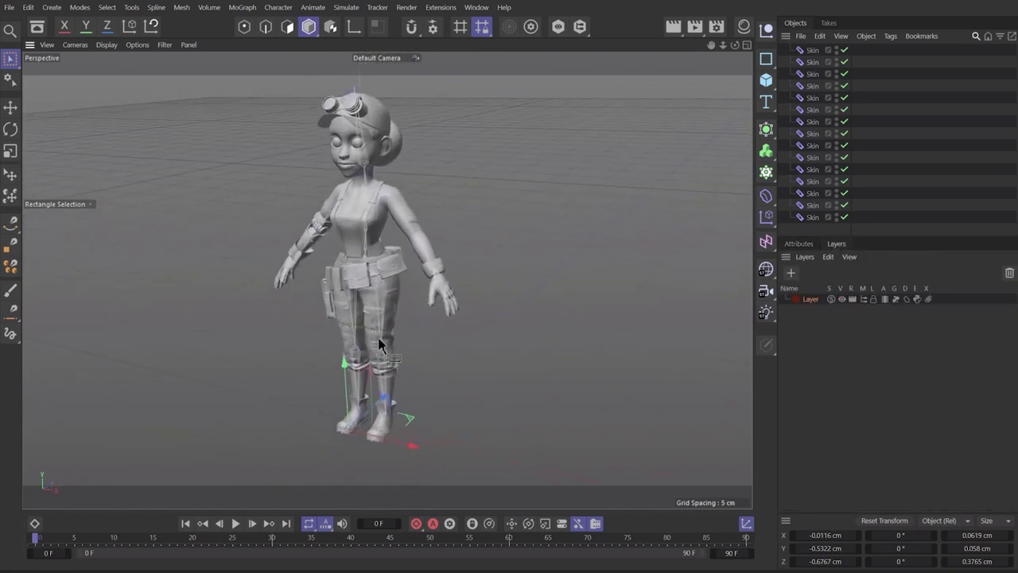
# Open the timeline in motion mode and add a Motion System tag to the mixamorig:Hips joint.
pyautogui.click(35, 523)
pyautogui.click(70, 342)
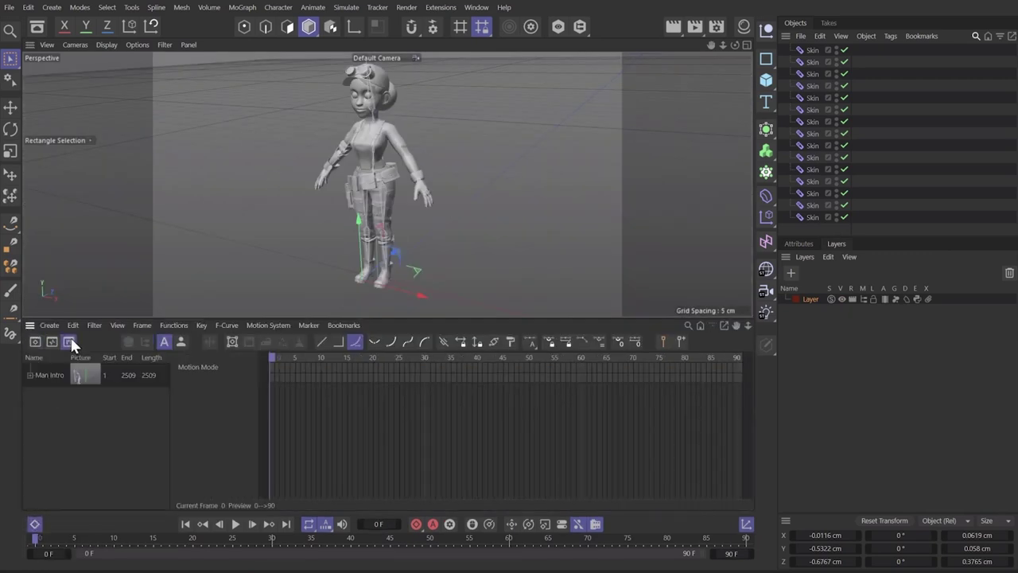
pyautogui.rightClick(831, 229)
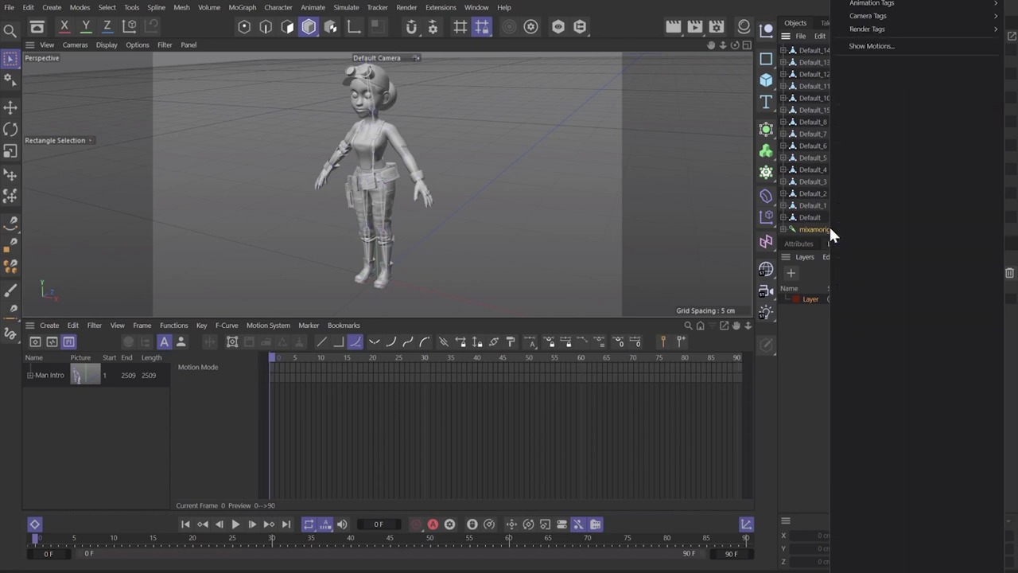
pyautogui.moveTo(871, 3)
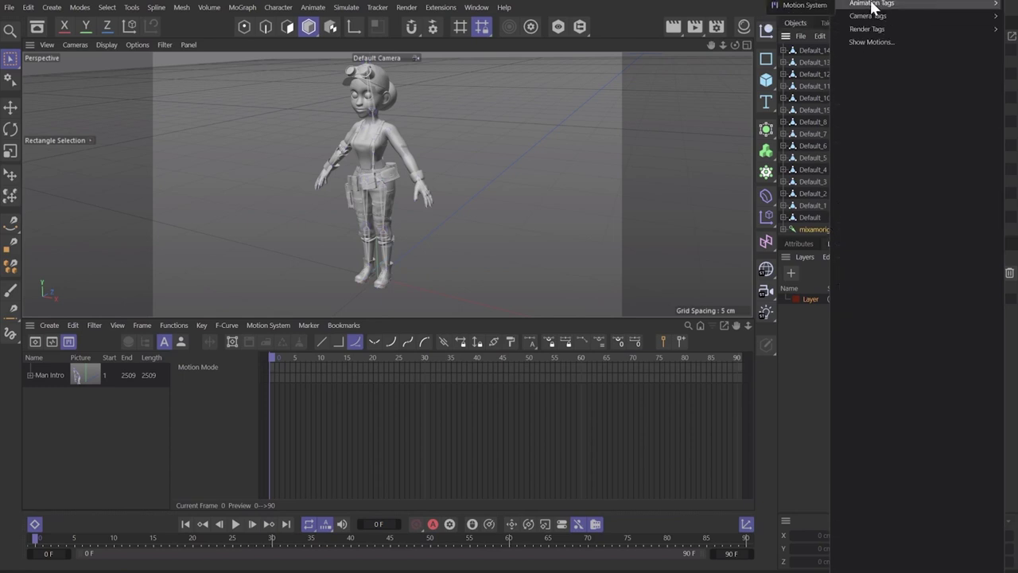
pyautogui.click(819, 4)
# Add the Man Intro motion to the mixamorig:Hips motion system and shift its clip to start at frame -1.
pyautogui.moveTo(50, 379); pyautogui.dragTo(227, 394)
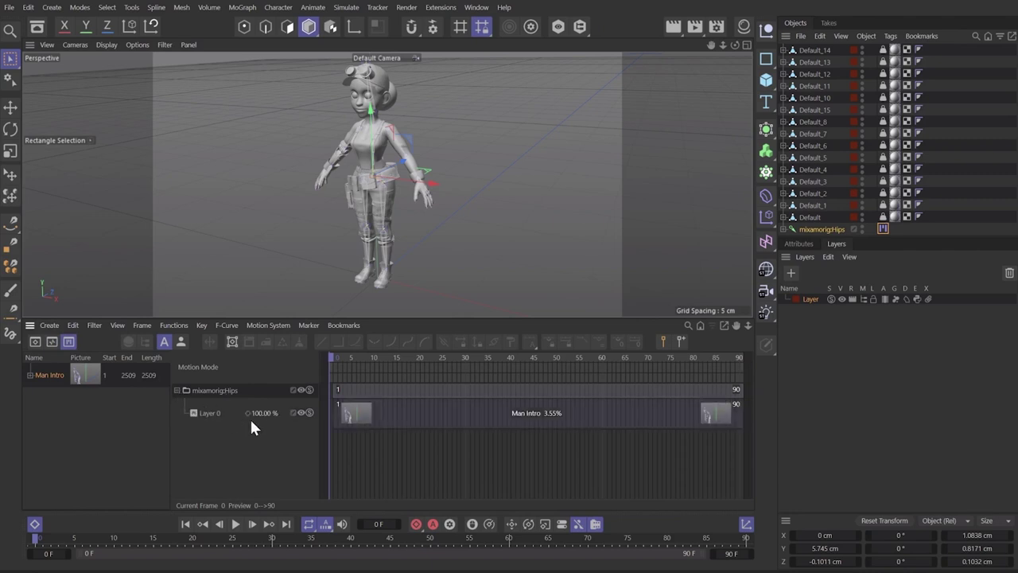
pyautogui.click(402, 403)
pyautogui.moveTo(428, 413); pyautogui.dragTo(423, 420)
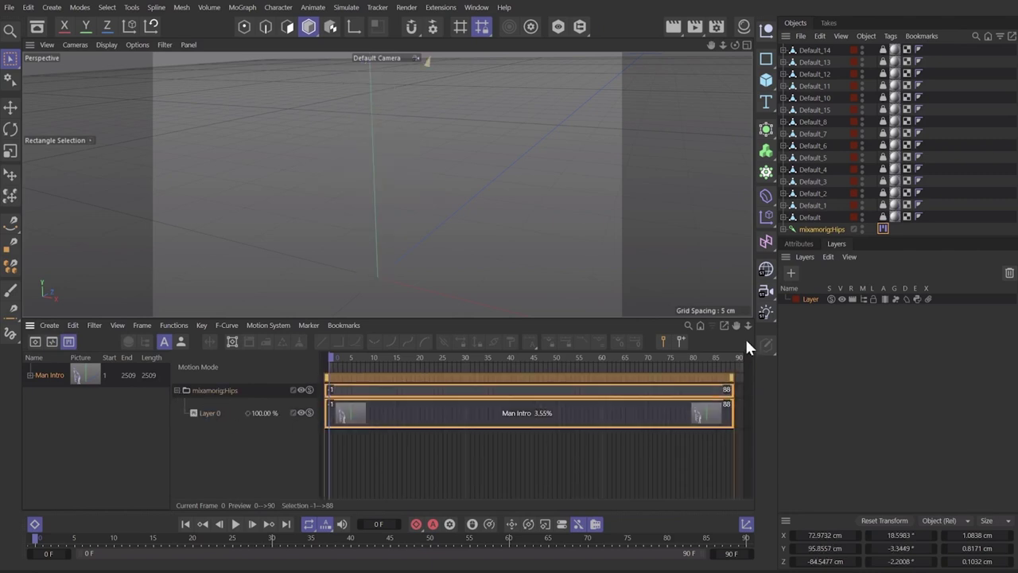
# Set the mixamorig:Hips joint's X, Y and Z scale to 15.
pyautogui.scroll(-3, 477, 227)
pyautogui.scroll(-4, 466, 221)
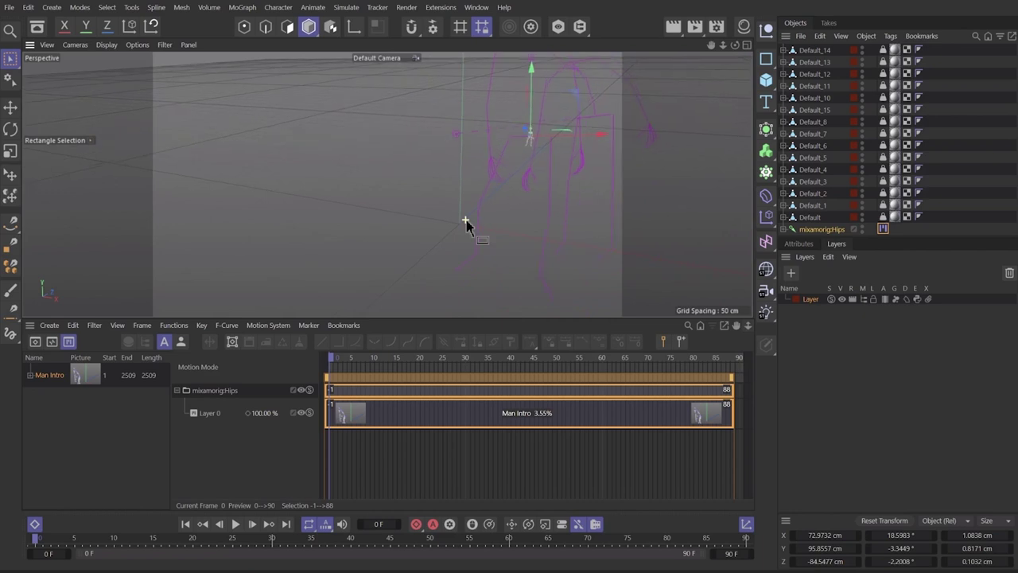
pyautogui.keyDown('alt'); pyautogui.moveTo(466, 220); pyautogui.dragTo(547, 172); pyautogui.keyUp('alt')
pyautogui.keyDown('alt'); pyautogui.moveTo(546, 173); pyautogui.dragTo(345, 271, button='middle'); pyautogui.keyUp('alt')
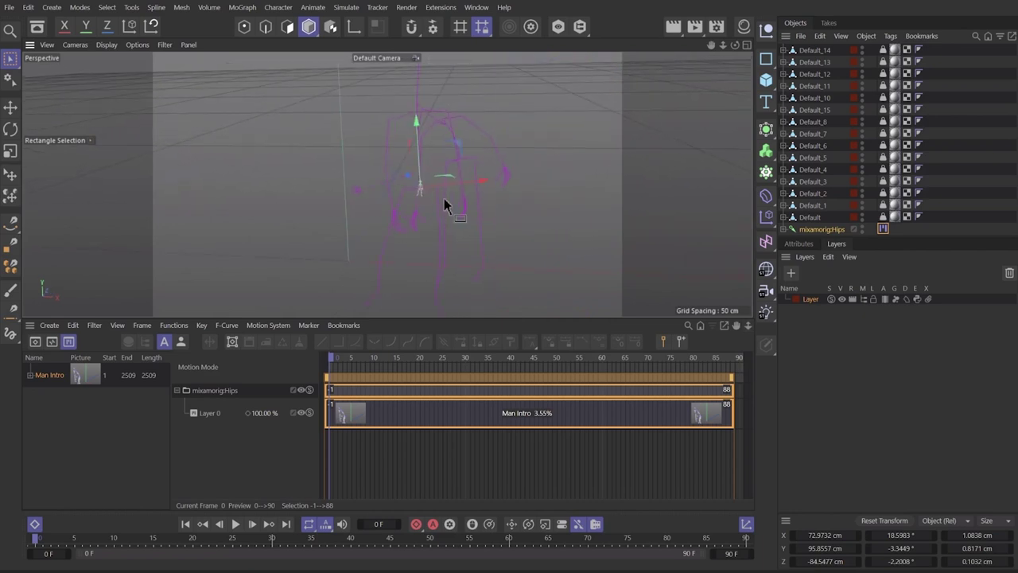
pyautogui.keyDown('alt'); pyautogui.moveTo(444, 199); pyautogui.dragTo(465, 191, button='middle'); pyautogui.keyUp('alt')
pyautogui.press('e')
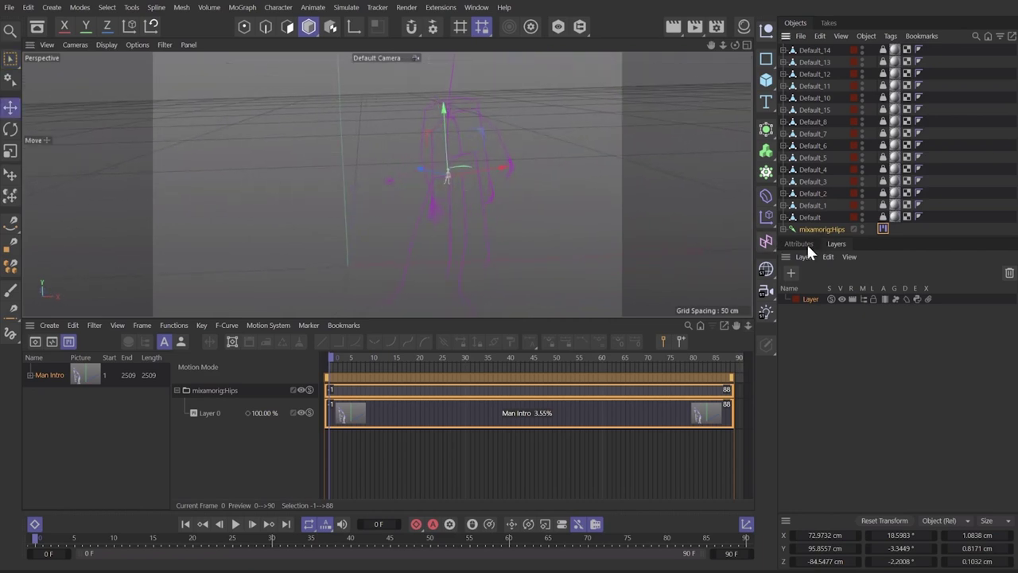
pyautogui.click(803, 242)
pyautogui.scroll(-5, 487, 277)
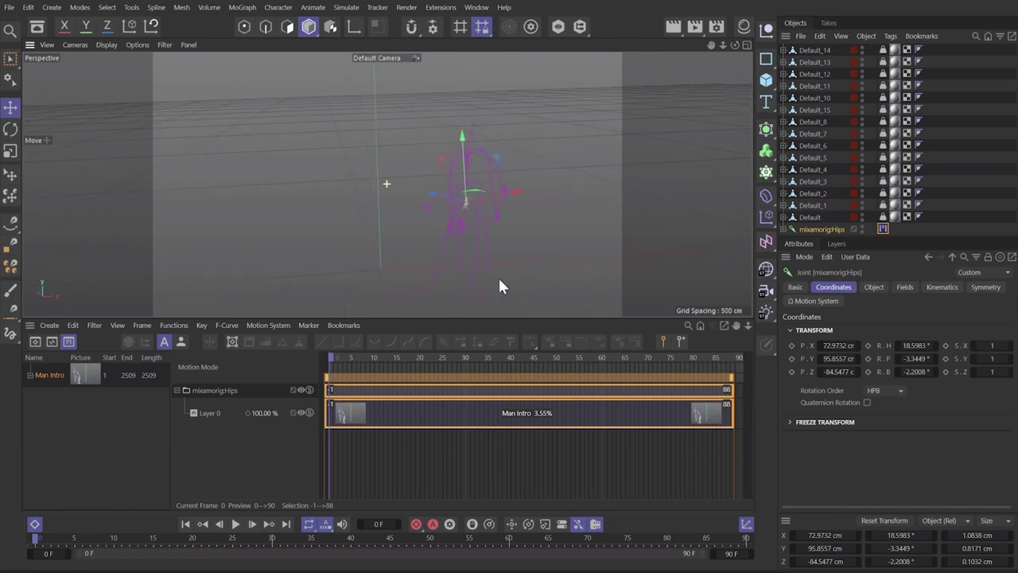
pyautogui.moveTo(995, 361); pyautogui.dragTo(1006, 361)
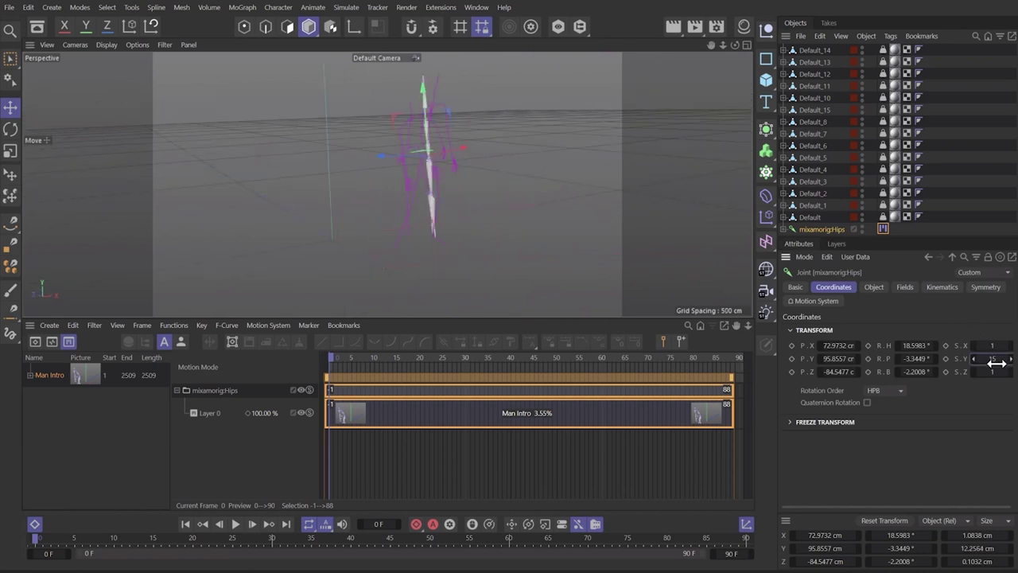
pyautogui.write('15')
pyautogui.doubleClick(993, 371)
pyautogui.write('15')
pyautogui.press('Return')
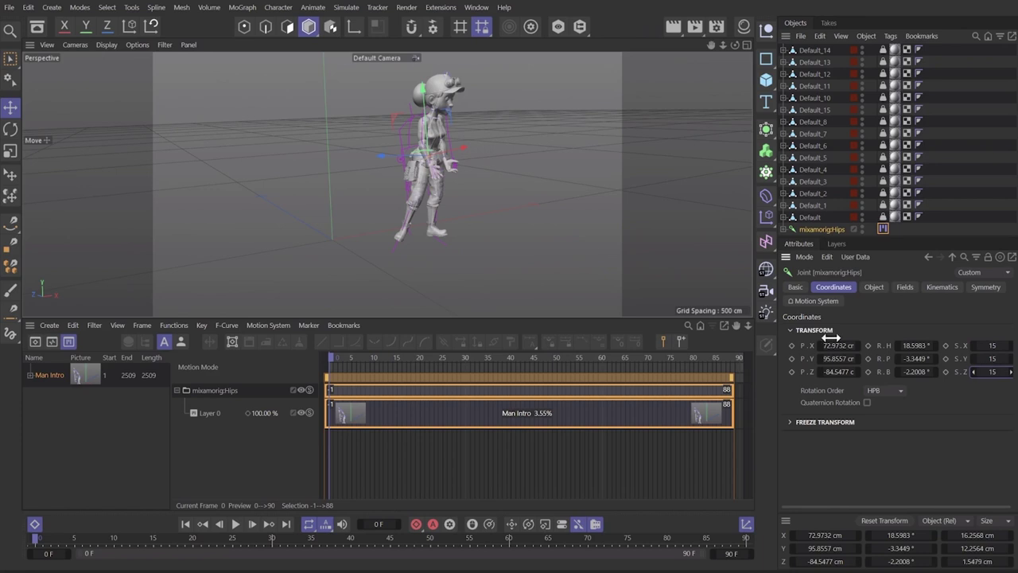
# Check the feet against the motion's skeleton and try an X and Z scale of 18 on the mixamorig:Hips joint.
pyautogui.scroll(4, 427, 235)
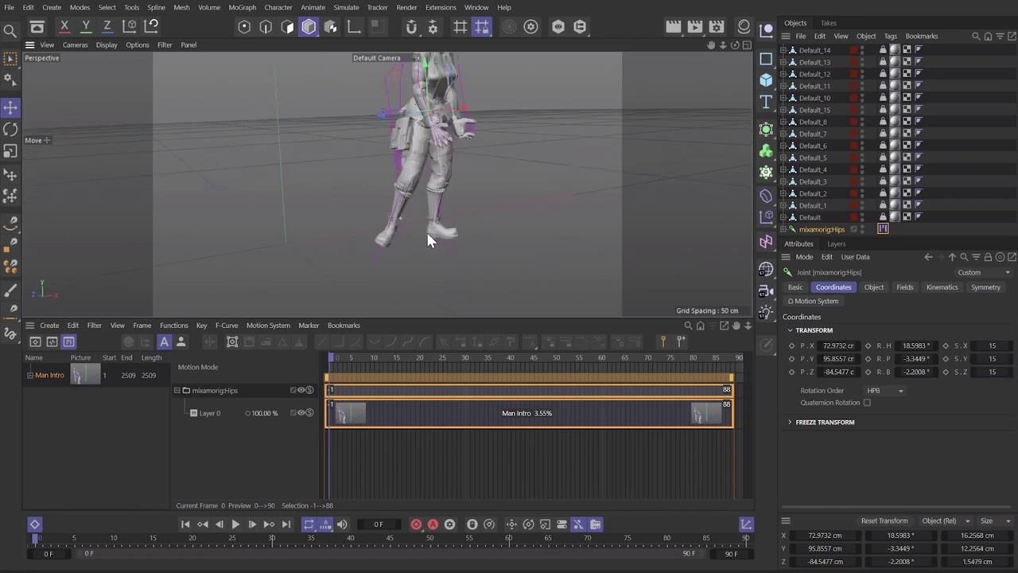
pyautogui.scroll(8, 429, 238)
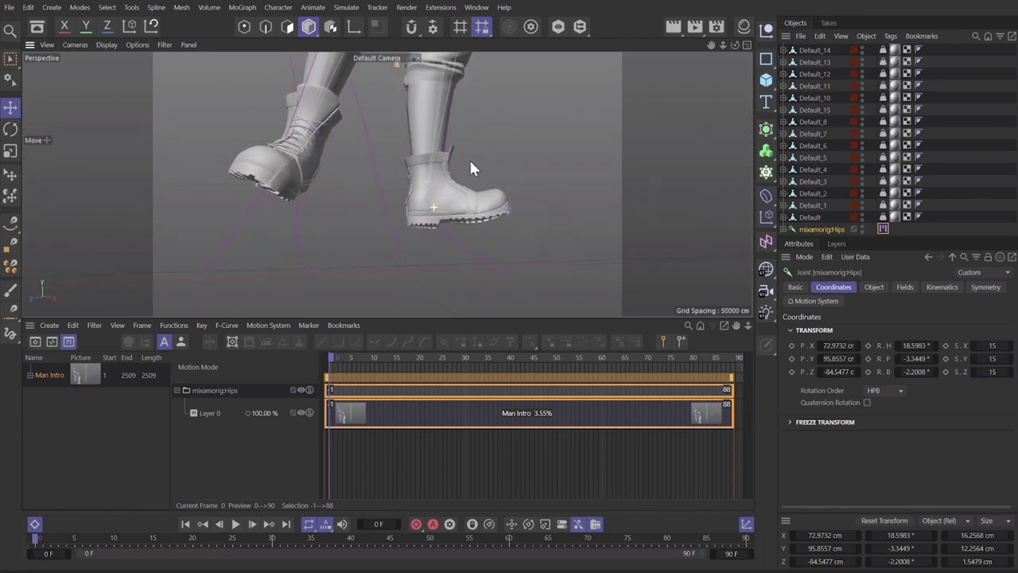
pyautogui.keyDown('alt'); pyautogui.moveTo(470, 161); pyautogui.dragTo(504, 230); pyautogui.keyUp('alt')
pyautogui.keyDown('alt'); pyautogui.moveTo(471, 216); pyautogui.dragTo(459, 201, button='middle'); pyautogui.keyUp('alt')
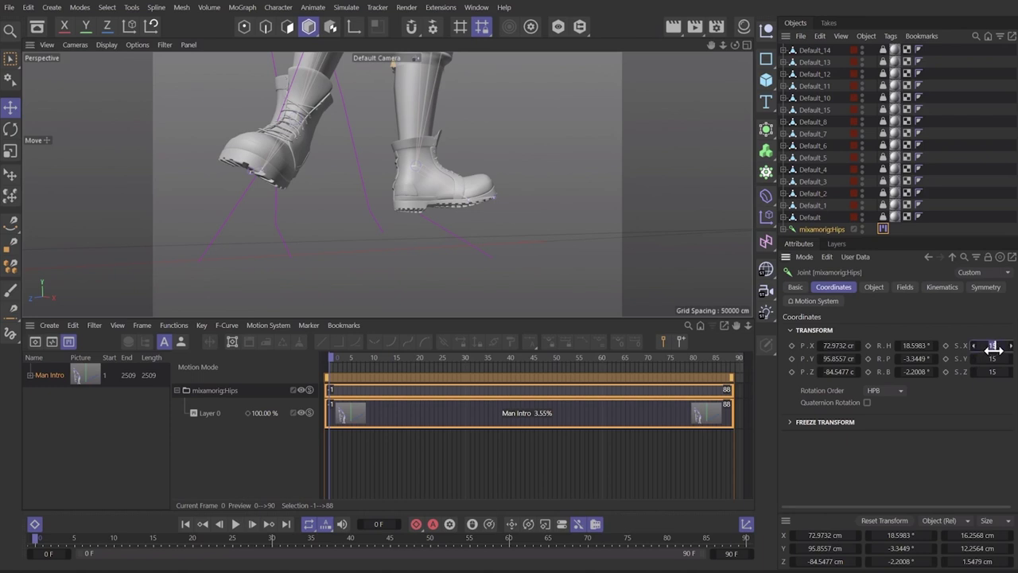
pyautogui.moveTo(993, 349); pyautogui.dragTo(994, 372)
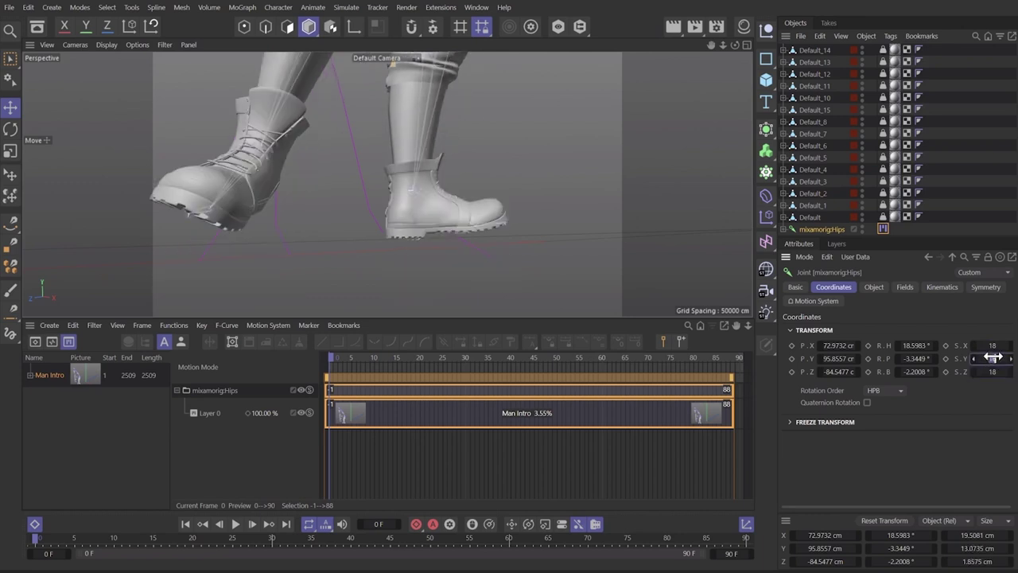
# Set the mixamorig:Hips joint's X, Y and Z scale to 17.
pyautogui.moveTo(993, 356); pyautogui.dragTo(994, 357)
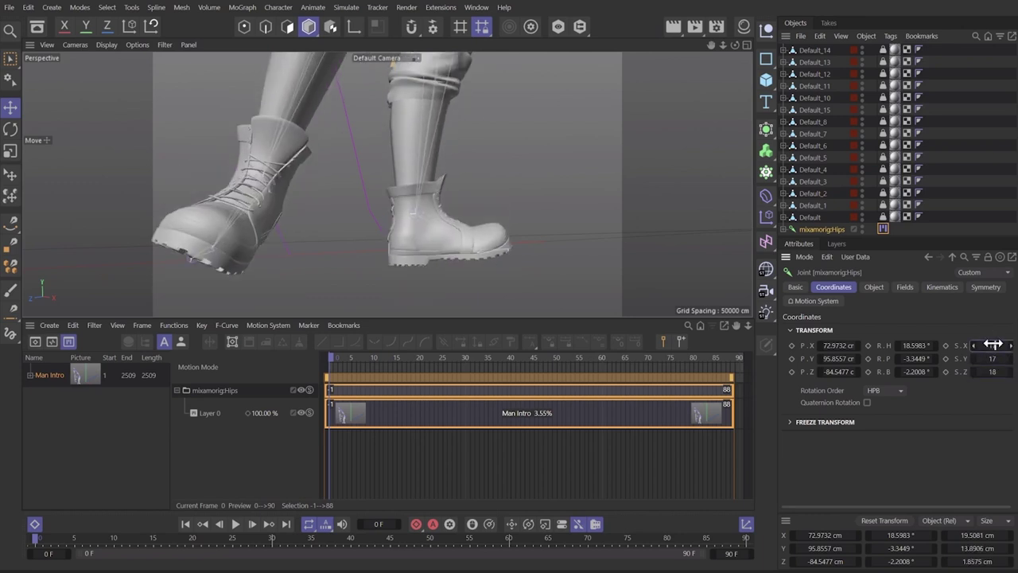
pyautogui.press('Return')
pyautogui.doubleClick(993, 366)
pyautogui.write('17')
pyautogui.press('Return')
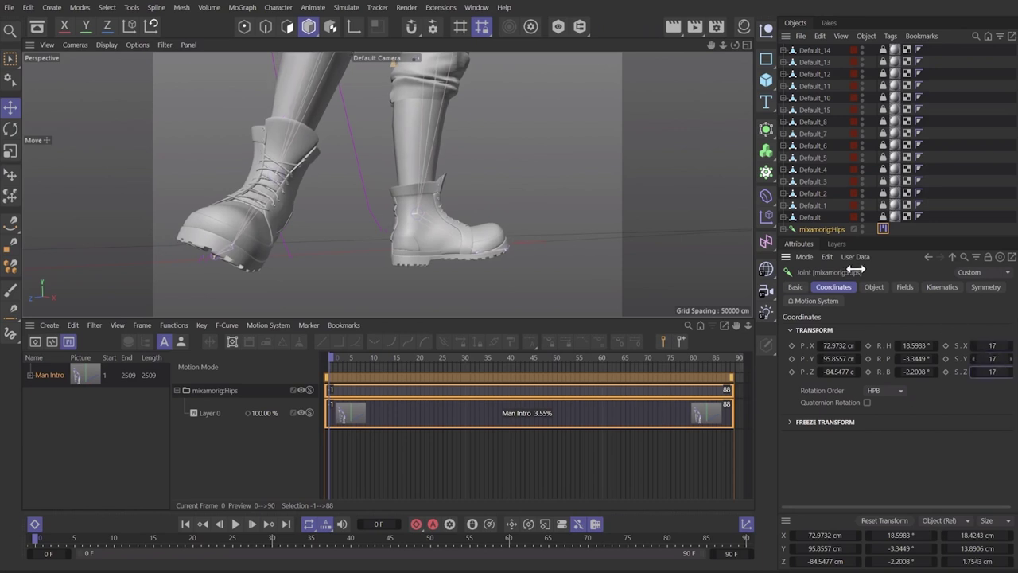
# Examine the boot sole's position relative to the ground and the whole character's pose at the new scale.
pyautogui.keyDown('alt'); pyautogui.moveTo(443, 246); pyautogui.dragTo(388, 229); pyautogui.keyUp('alt')
pyautogui.keyDown('alt'); pyautogui.moveTo(501, 248); pyautogui.dragTo(569, 254, button='right'); pyautogui.keyUp('alt')
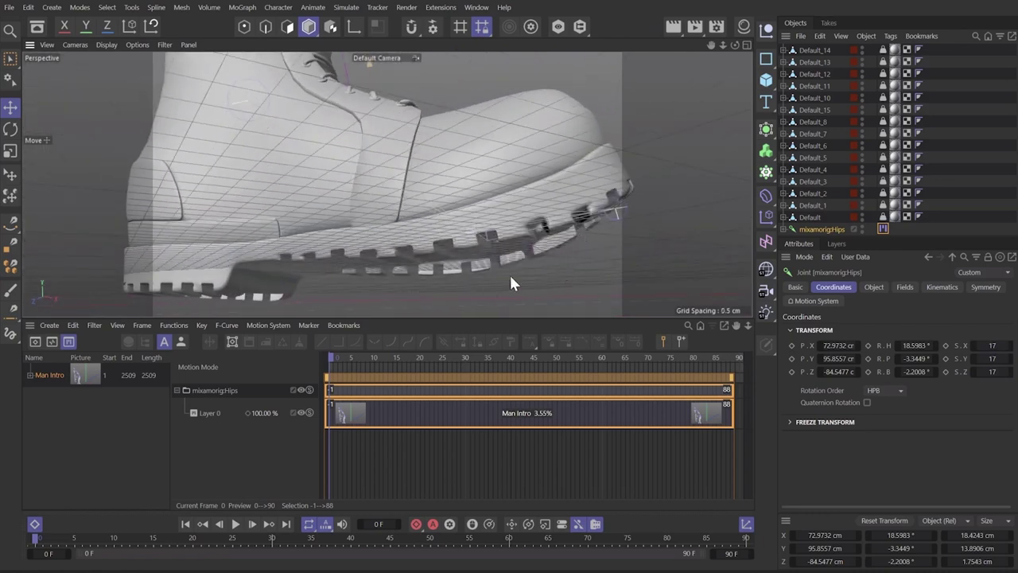
pyautogui.keyDown('alt'); pyautogui.moveTo(518, 167); pyautogui.dragTo(509, 244); pyautogui.keyUp('alt')
pyautogui.scroll(-10, 413, 202)
pyautogui.keyDown('alt'); pyautogui.moveTo(409, 174); pyautogui.dragTo(371, 165); pyautogui.keyUp('alt')
pyautogui.keyDown('alt'); pyautogui.moveTo(370, 95); pyautogui.dragTo(369, 170, button='middle'); pyautogui.keyUp('alt')
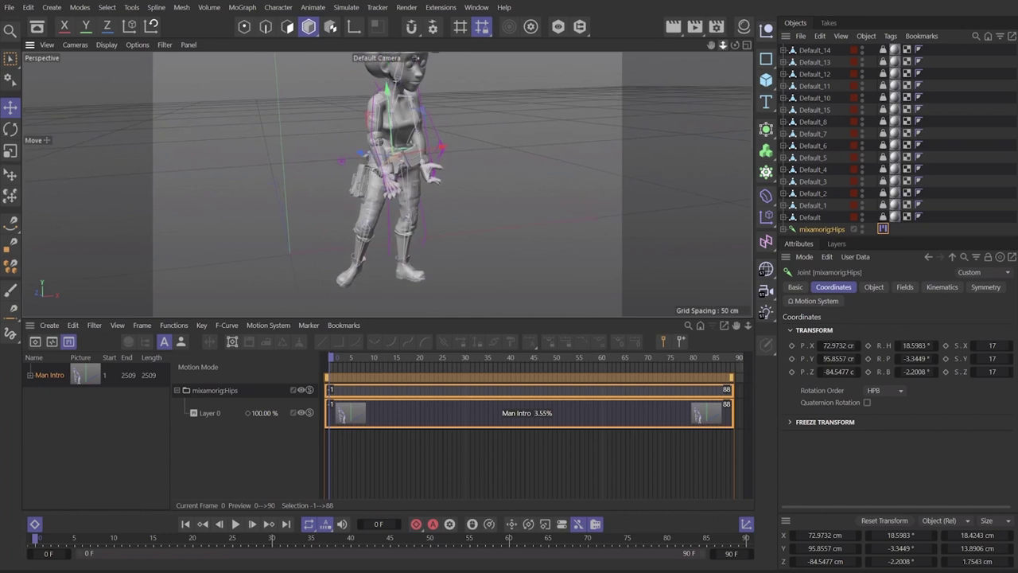
pyautogui.keyDown('alt'); pyautogui.moveTo(479, 113); pyautogui.dragTo(435, 112, button='right'); pyautogui.keyUp('alt')
pyautogui.keyDown('alt'); pyautogui.moveTo(415, 170); pyautogui.dragTo(300, 158); pyautogui.keyUp('alt')
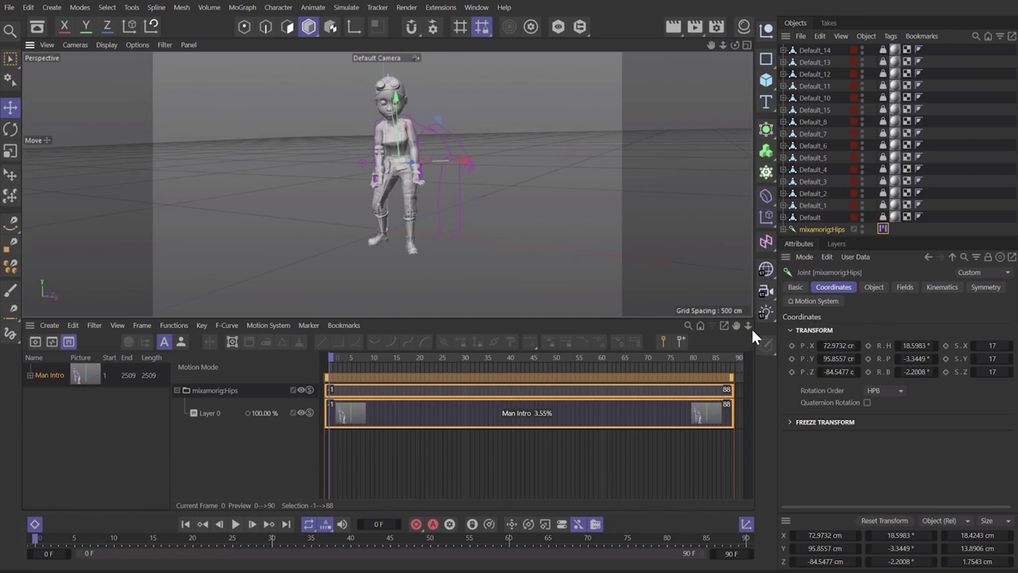
# Stretch the Man Intro clip on Layer 0 to its full length so that it ends at frame 2508.
pyautogui.moveTo(748, 325); pyautogui.dragTo(104, 273)
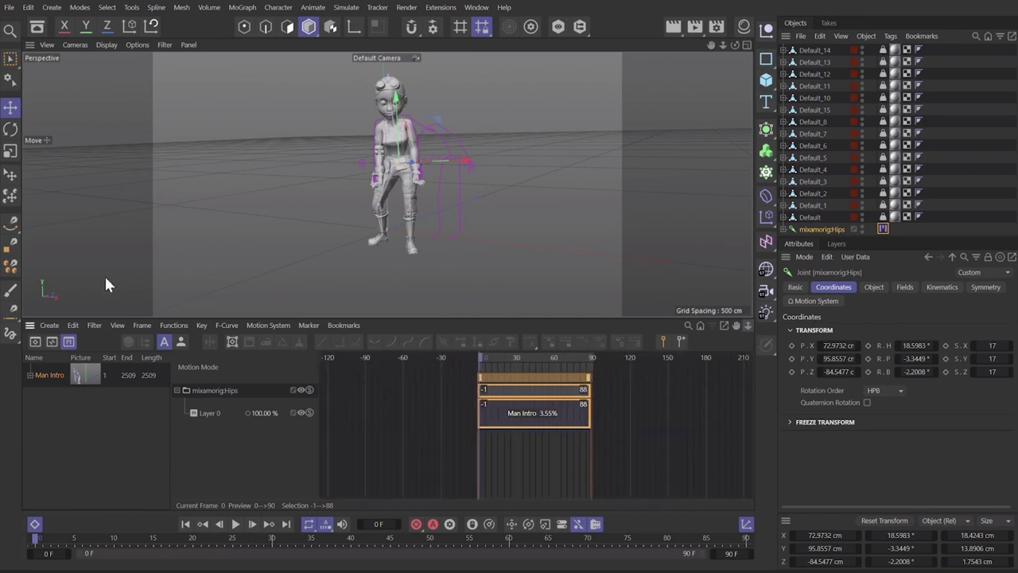
pyautogui.moveTo(737, 325); pyautogui.dragTo(620, 414)
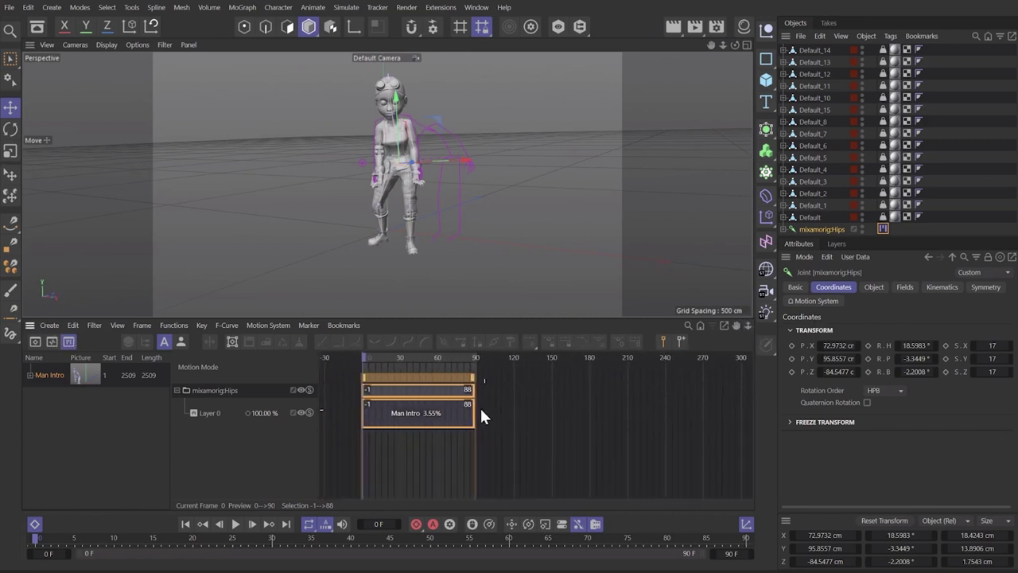
pyautogui.moveTo(472, 381); pyautogui.dragTo(768, 406)
pyautogui.moveTo(747, 325)
pyautogui.mouseDown()
pyautogui.moveTo(604, 322)
pyautogui.moveTo(732, 327)
pyautogui.mouseUp()
pyautogui.moveTo(575, 384); pyautogui.dragTo(697, 400)
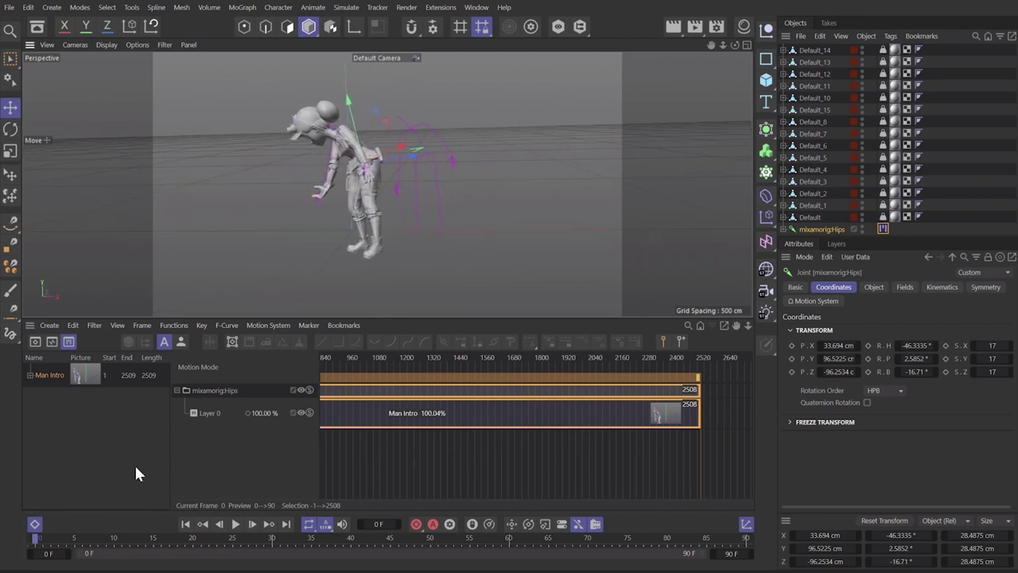
# Play the animation and extend the project's end frame to 400, watching the girl's motion from another angle.
pyautogui.press('F8')
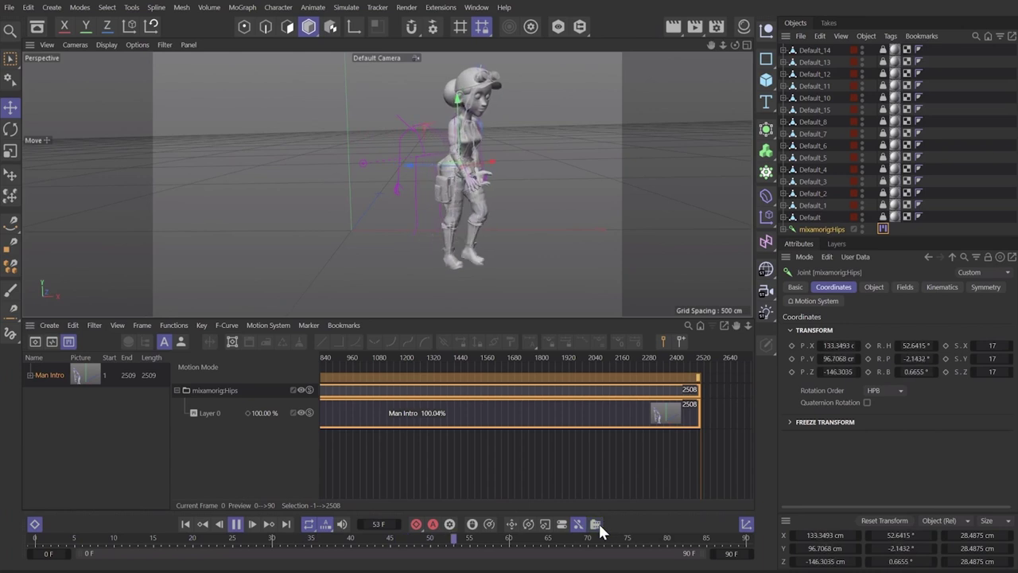
pyautogui.doubleClick(731, 554)
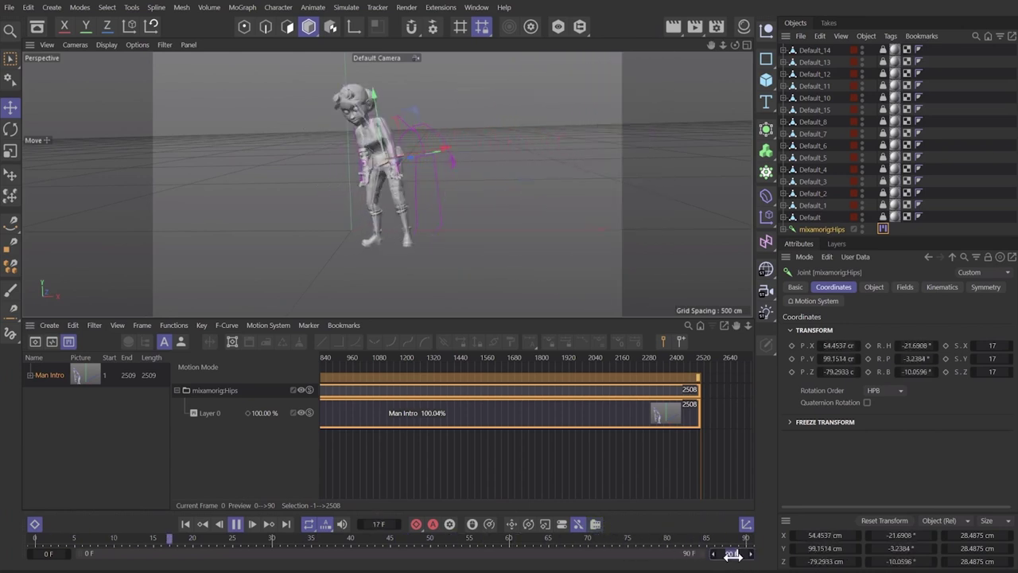
pyautogui.write('400')
pyautogui.press('Return')
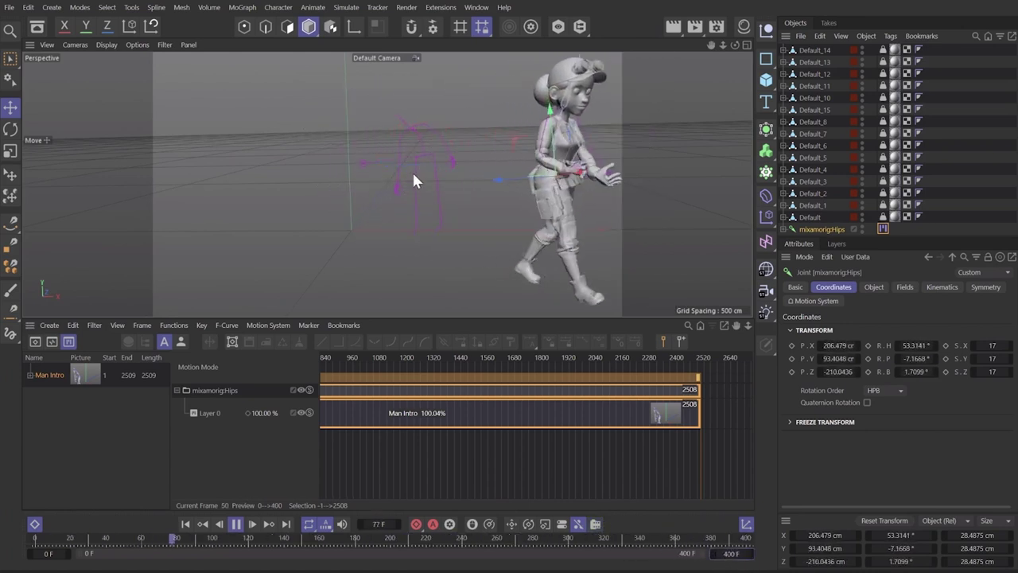
pyautogui.click(439, 199)
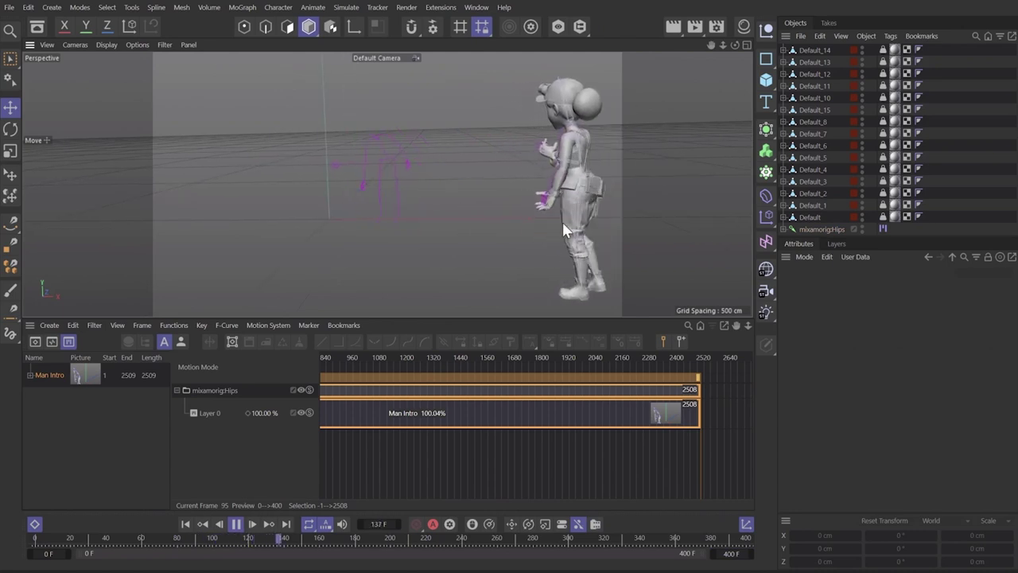
pyautogui.keyDown('alt'); pyautogui.moveTo(563, 220); pyautogui.dragTo(672, 225); pyautogui.keyUp('alt')
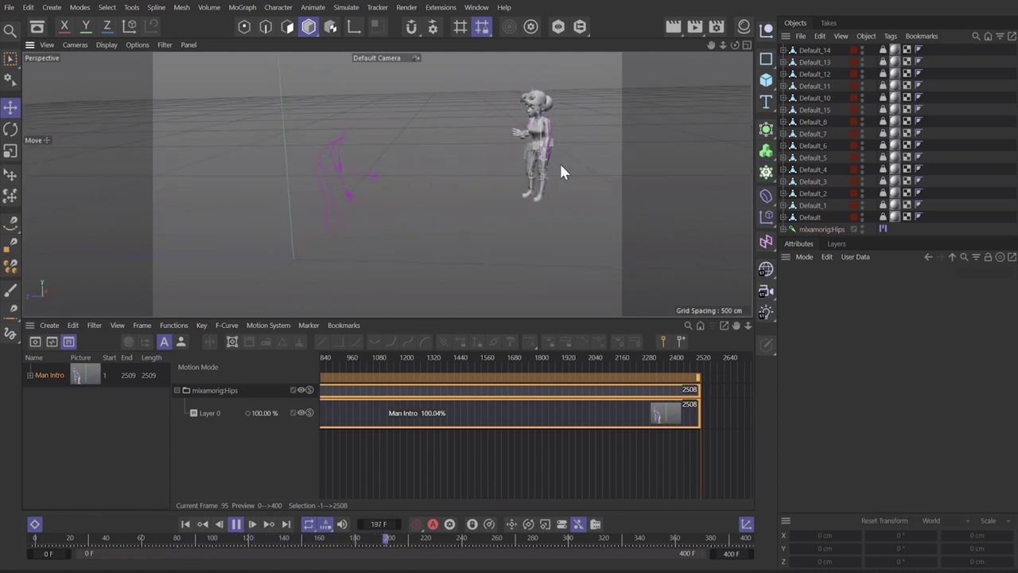
# Extend the project's end frame to 1000 while the motion keeps playing.
pyautogui.doubleClick(738, 555)
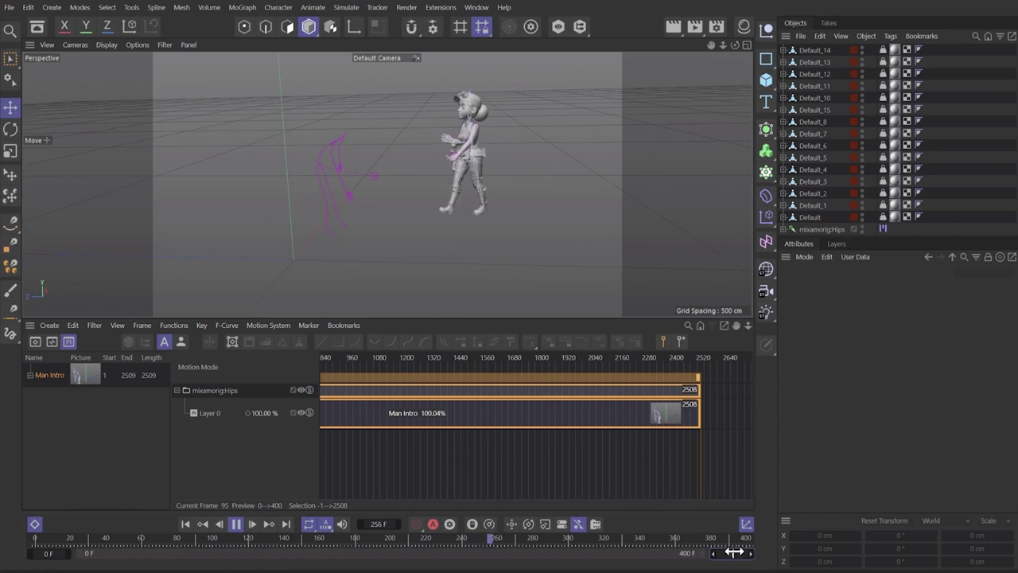
pyautogui.write('1000')
pyautogui.press('Return')
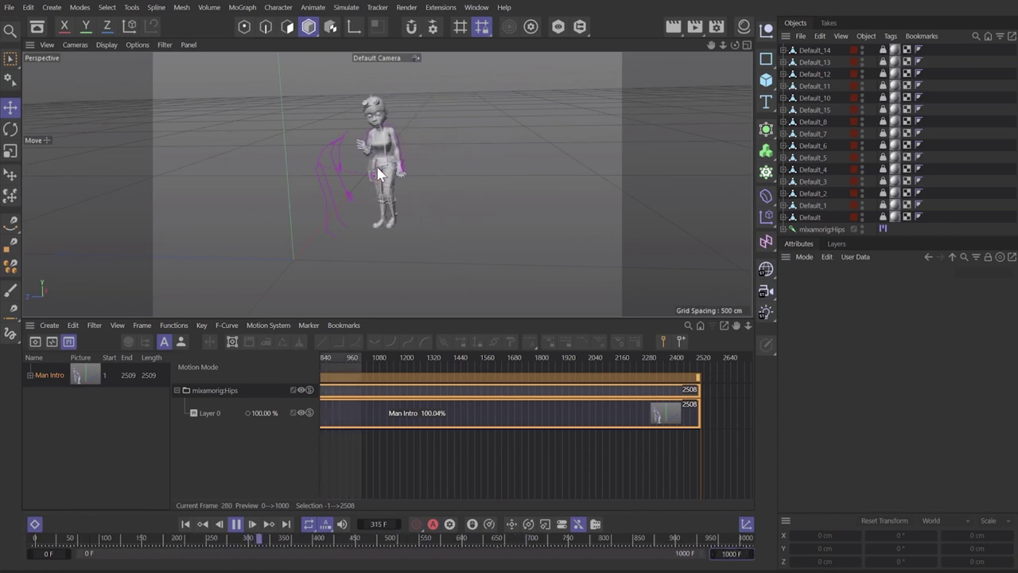
pyautogui.keyDown('alt'); pyautogui.moveTo(376, 165); pyautogui.dragTo(271, 165); pyautogui.keyUp('alt')
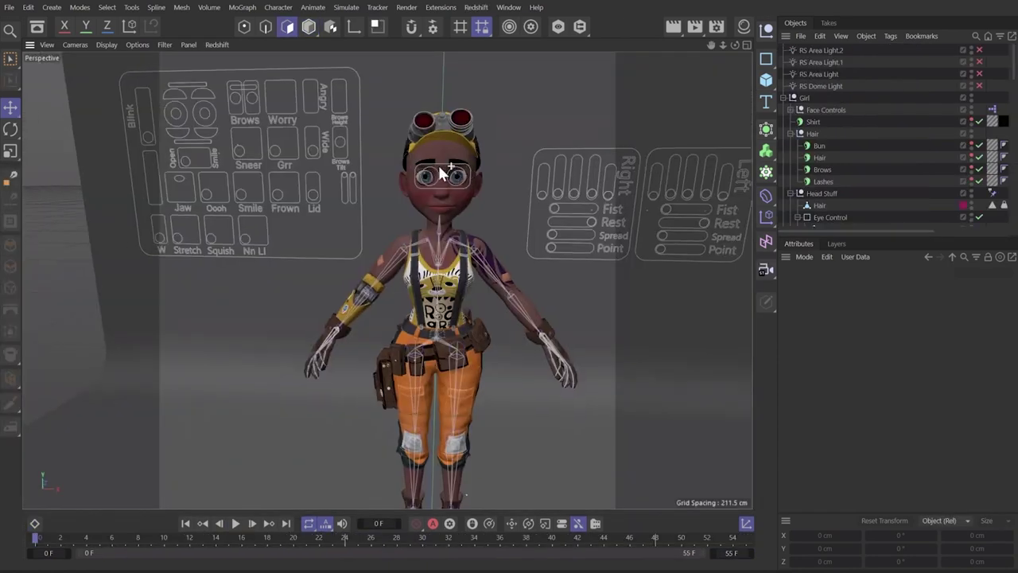
# In the fully rigged girl scene, try moving the Eye Control in front of her face and undo it.
pyautogui.keyDown('alt'); pyautogui.moveTo(440, 168); pyautogui.dragTo(466, 182); pyautogui.keyUp('alt')
pyautogui.keyDown('alt'); pyautogui.moveTo(466, 182); pyautogui.dragTo(484, 214, button='middle'); pyautogui.keyUp('alt')
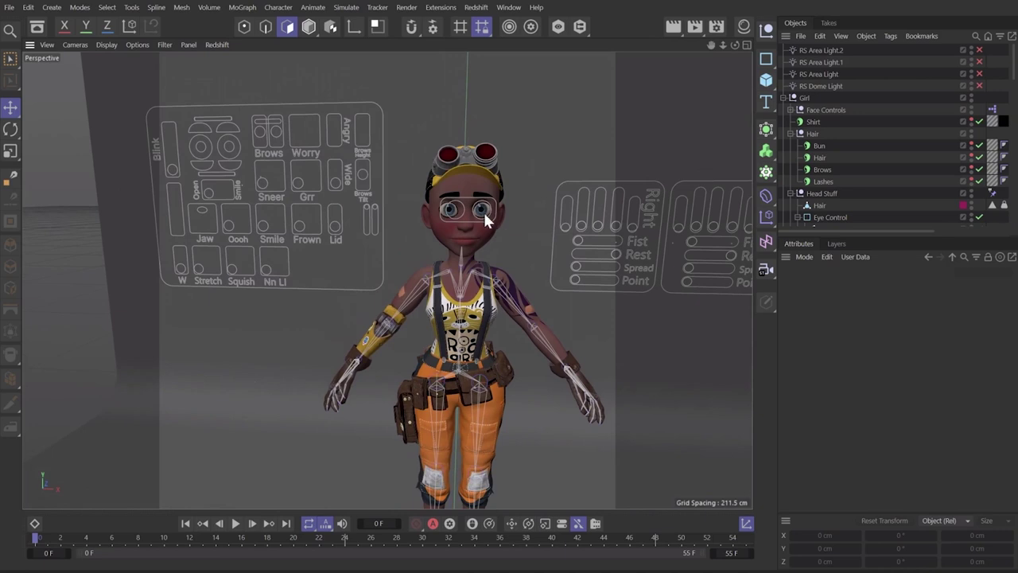
pyautogui.click(470, 205)
pyautogui.scroll(2, 468, 205)
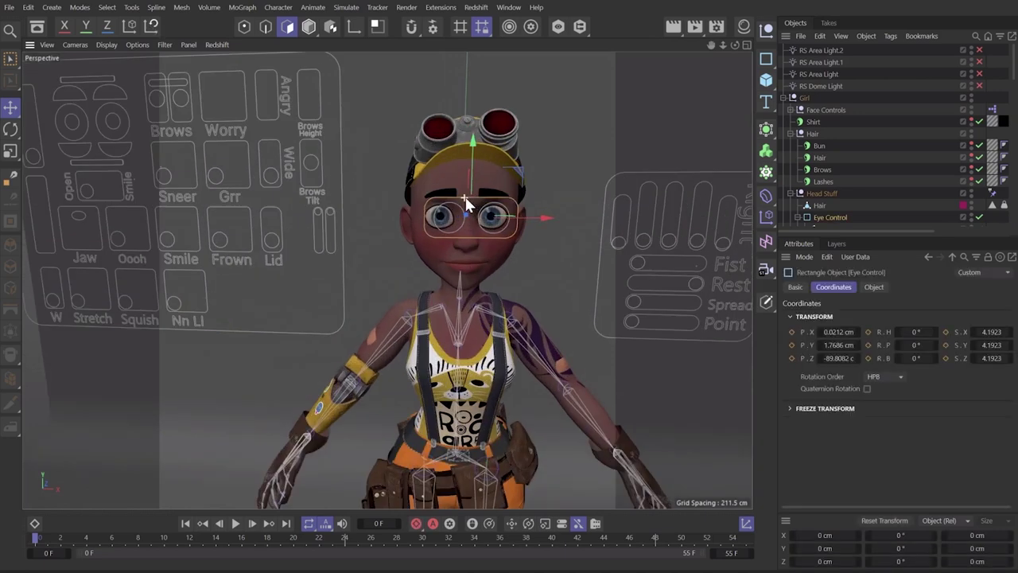
pyautogui.moveTo(531, 189); pyautogui.dragTo(467, 215)
pyautogui.hotkey('ctrl', 'z')
# Slide the R Rest and L Rest hand controls fully back so the fingers of both hands straighten.
pyautogui.keyDown('alt'); pyautogui.moveTo(457, 202); pyautogui.dragTo(300, 105, button='middle'); pyautogui.keyUp('alt')
pyautogui.keyDown('alt'); pyautogui.moveTo(300, 105); pyautogui.dragTo(144, 12); pyautogui.keyUp('alt')
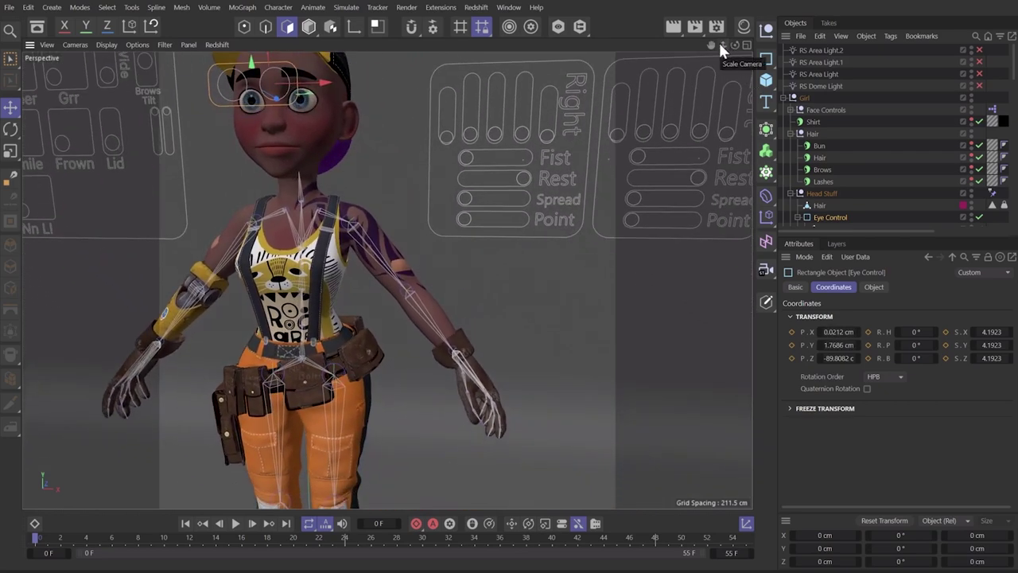
pyautogui.moveTo(721, 45); pyautogui.dragTo(490, 171)
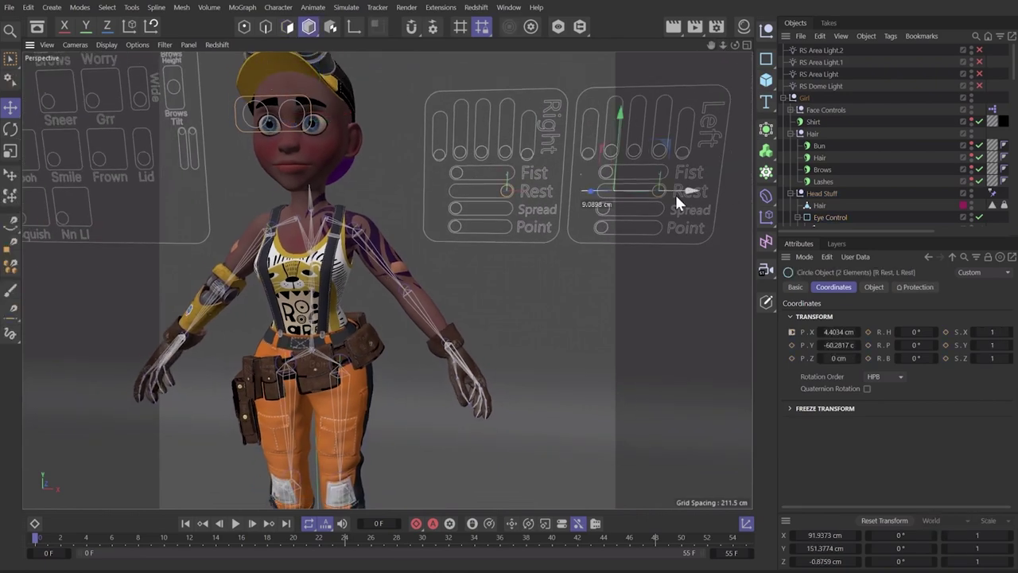
pyautogui.moveTo(675, 193); pyautogui.dragTo(524, 198)
# Try the R Fist and L Fist controls together and return them to their starting position.
pyautogui.click(456, 169)
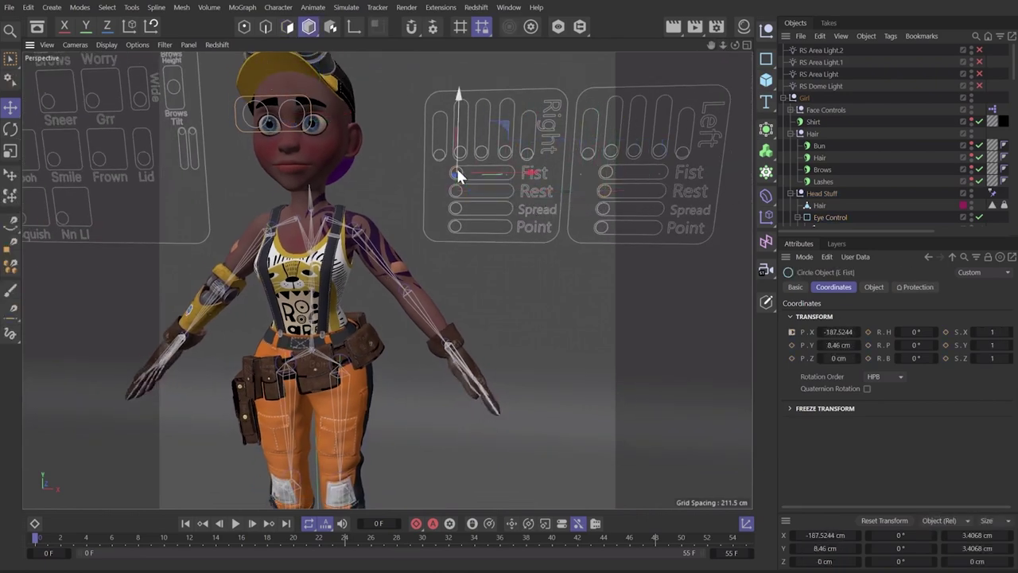
pyautogui.keyDown('shift'); pyautogui.click(606, 172); pyautogui.keyUp('shift')
pyautogui.moveTo(596, 166); pyautogui.dragTo(477, 186)
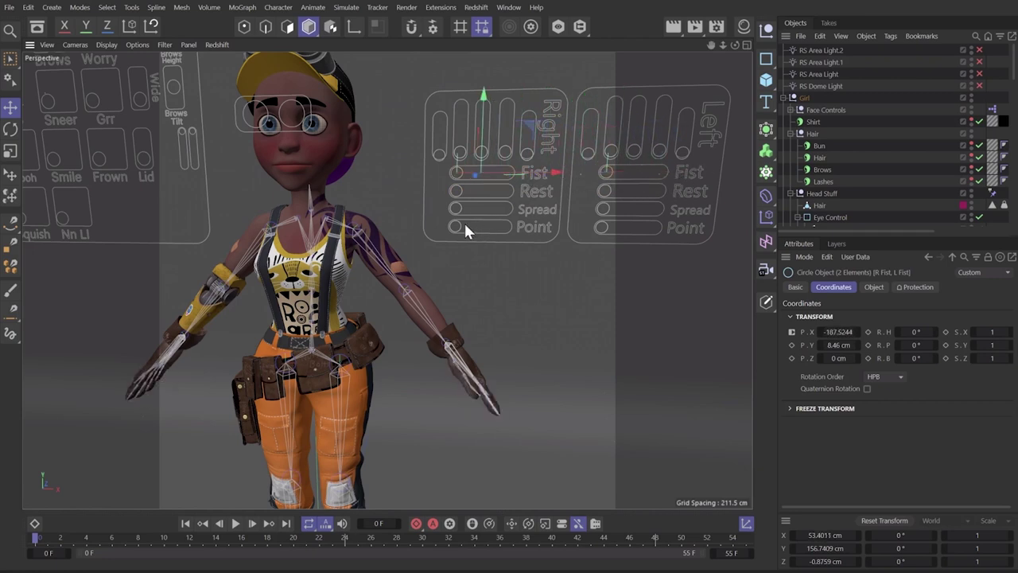
# Try the pointing hand pose with the R Point and L Point controls together, and return both to their start.
pyautogui.click(463, 220)
pyautogui.keyDown('shift'); pyautogui.click(600, 228); pyautogui.keyUp('shift')
pyautogui.moveTo(600, 229); pyautogui.dragTo(689, 227)
pyautogui.keyDown('alt'); pyautogui.moveTo(426, 362); pyautogui.dragTo(471, 357); pyautogui.keyUp('alt')
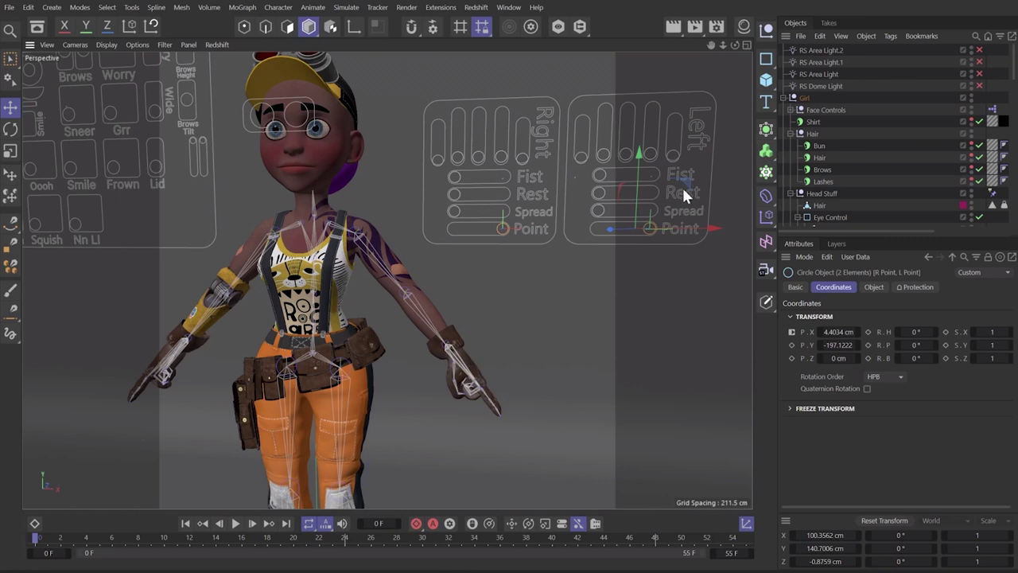
pyautogui.moveTo(689, 226); pyautogui.dragTo(597, 230)
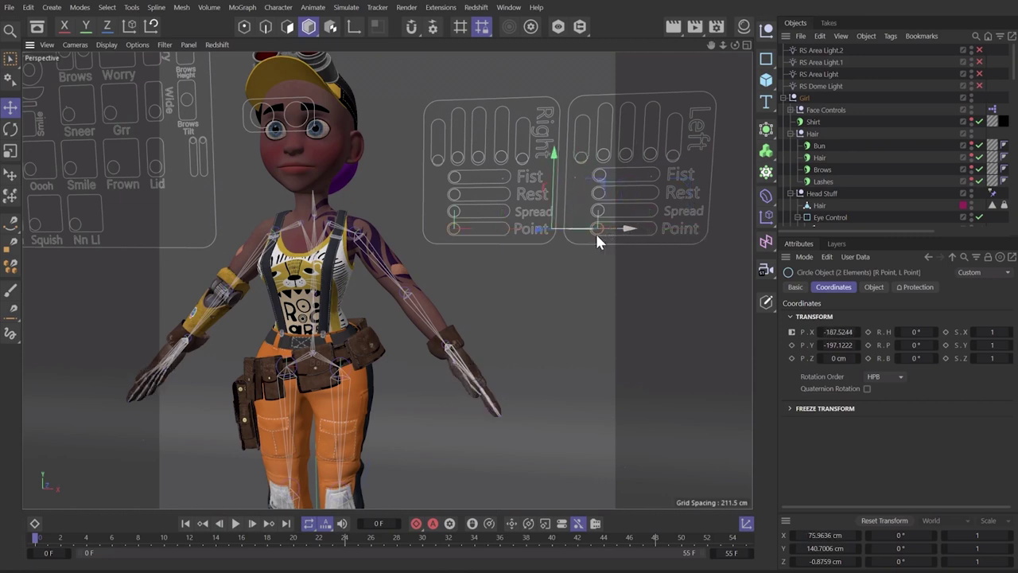
# Slide the R Rest and L Rest controls to their full extent to relax both hands.
pyautogui.click(454, 194)
pyautogui.keyDown('shift'); pyautogui.click(604, 191); pyautogui.keyUp('shift')
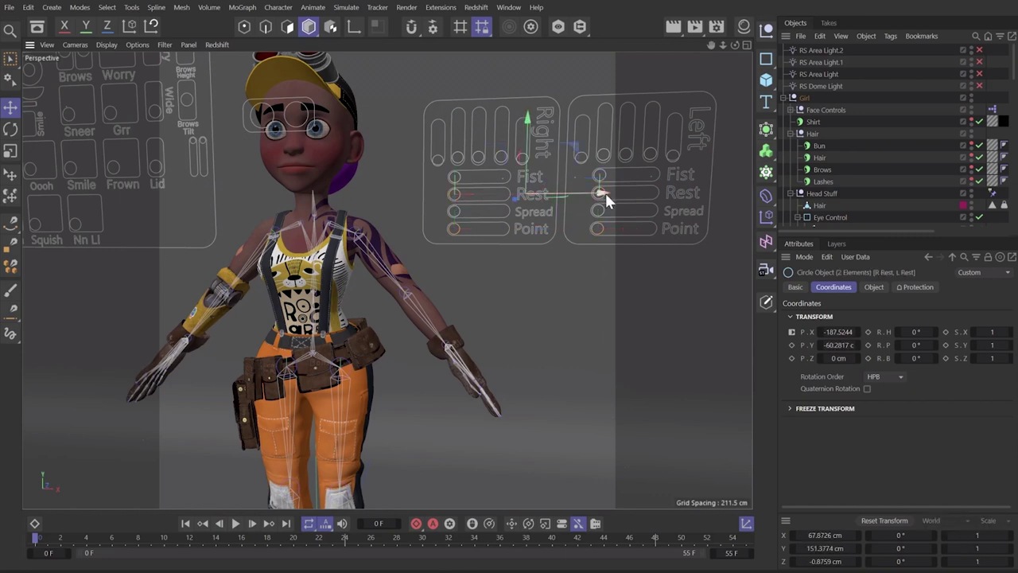
pyautogui.moveTo(588, 196); pyautogui.dragTo(710, 185)
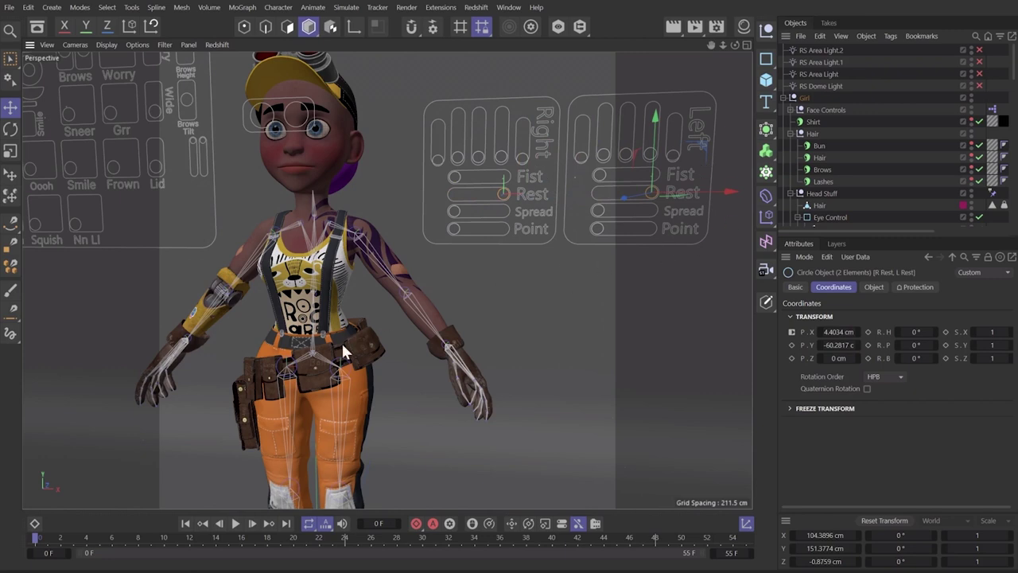
# Examine the girl's relaxed hands, her head and the facial control board from several angles.
pyautogui.keyDown('alt'); pyautogui.moveTo(343, 352); pyautogui.dragTo(390, 279, button='middle'); pyautogui.keyUp('alt')
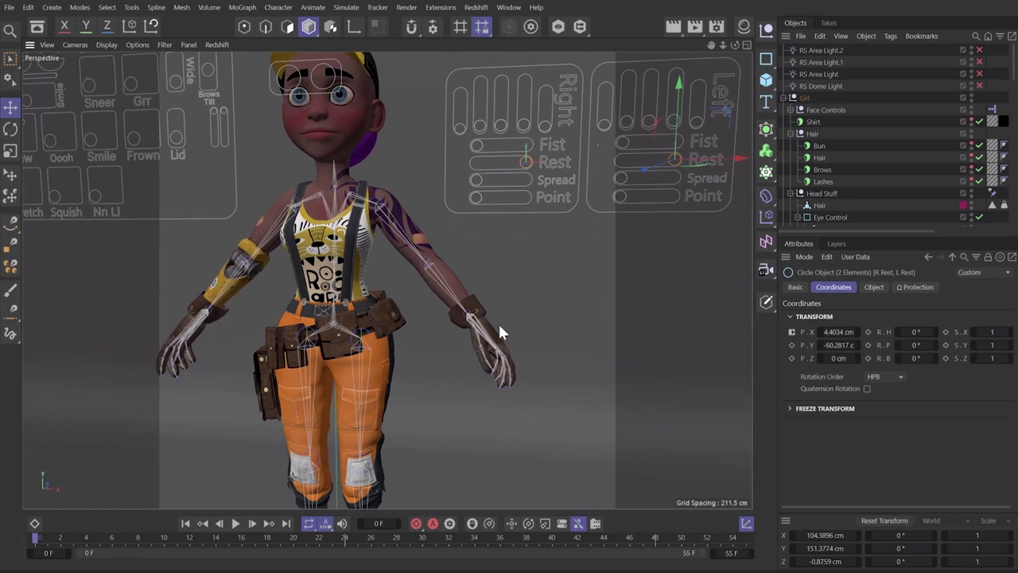
pyautogui.keyDown('alt'); pyautogui.moveTo(336, 229); pyautogui.dragTo(464, 321, button='middle'); pyautogui.keyUp('alt')
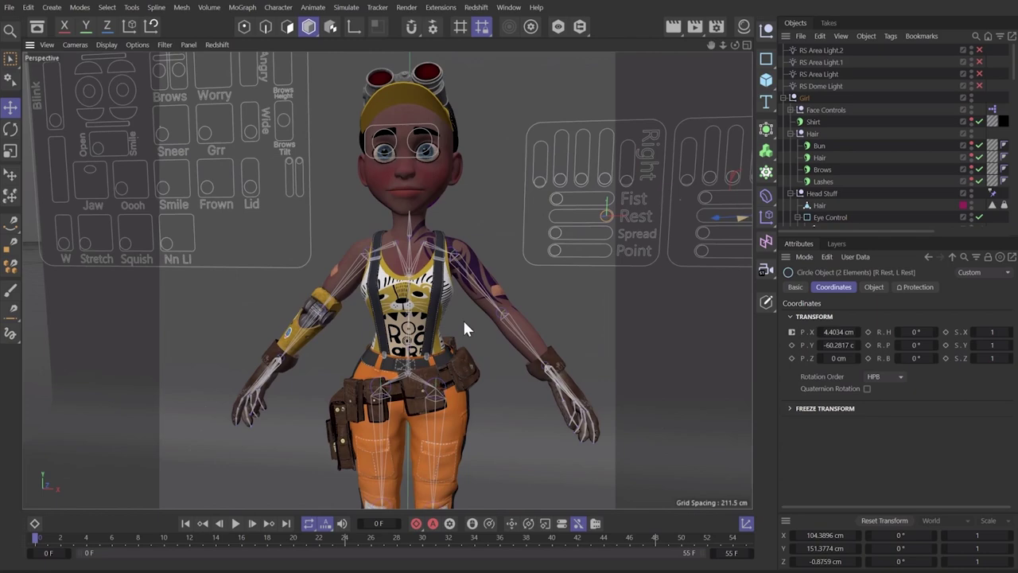
pyautogui.keyDown('alt'); pyautogui.moveTo(465, 328); pyautogui.dragTo(545, 395, button='middle'); pyautogui.keyUp('alt')
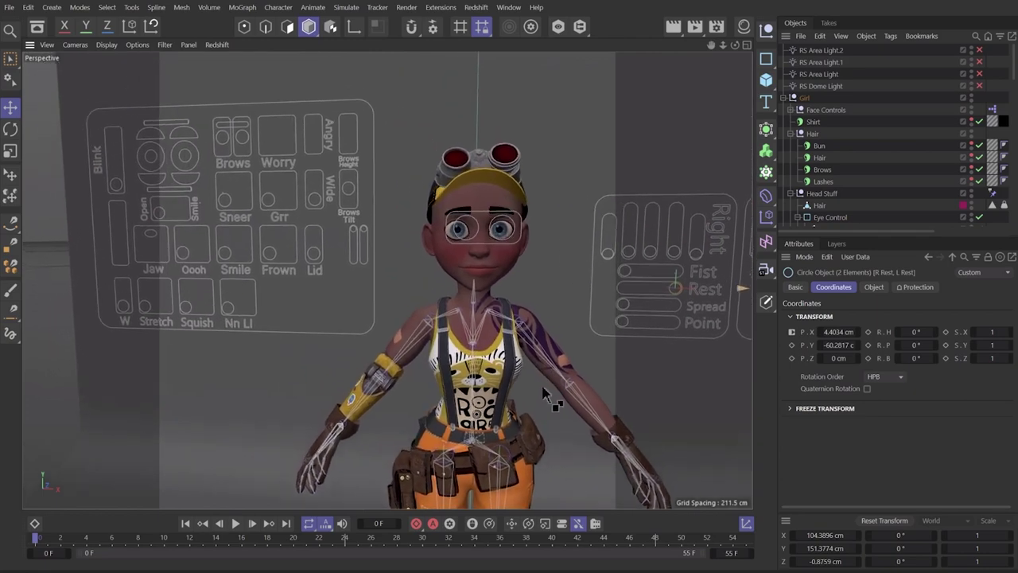
pyautogui.moveTo(483, 260)
pyautogui.keyDown('alt'); pyautogui.mouseDown()
pyautogui.moveTo(461, 261)
pyautogui.moveTo(502, 266)
pyautogui.mouseUp(); pyautogui.keyUp('alt')
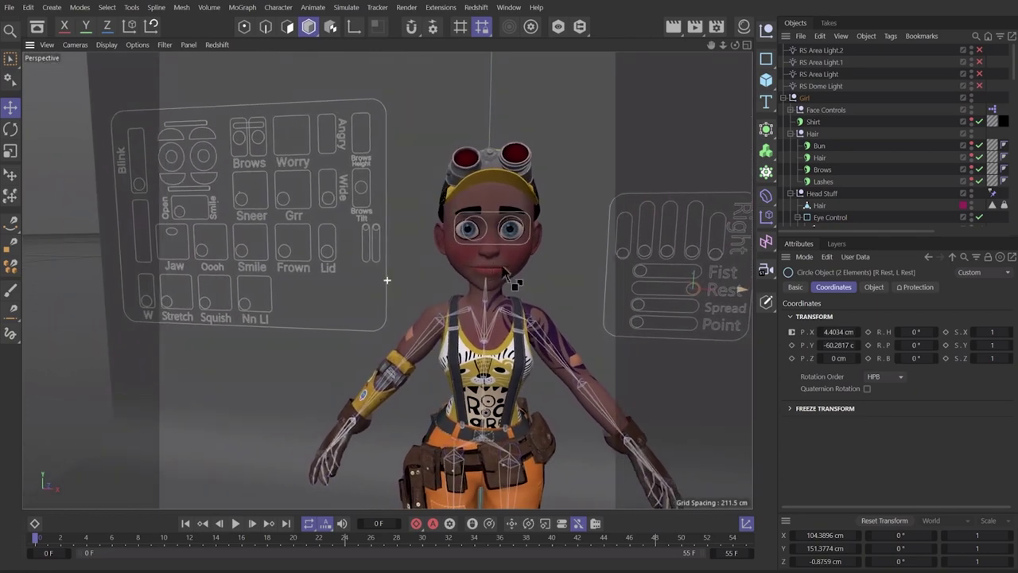
pyautogui.keyDown('alt'); pyautogui.moveTo(502, 272); pyautogui.dragTo(586, 236, button='middle'); pyautogui.keyUp('alt')
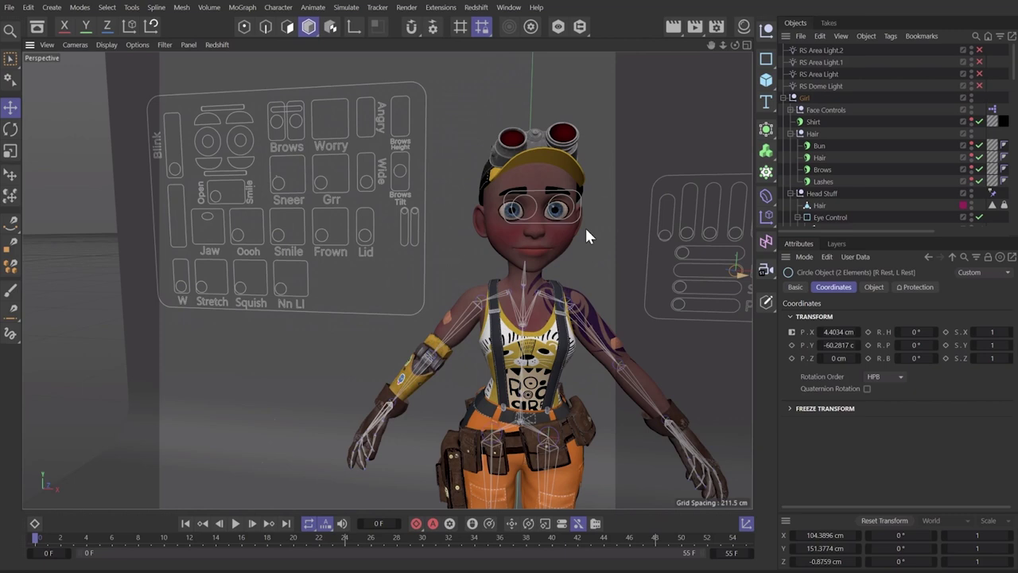
pyautogui.keyDown('alt'); pyautogui.moveTo(530, 245); pyautogui.dragTo(553, 228); pyautogui.keyUp('alt')
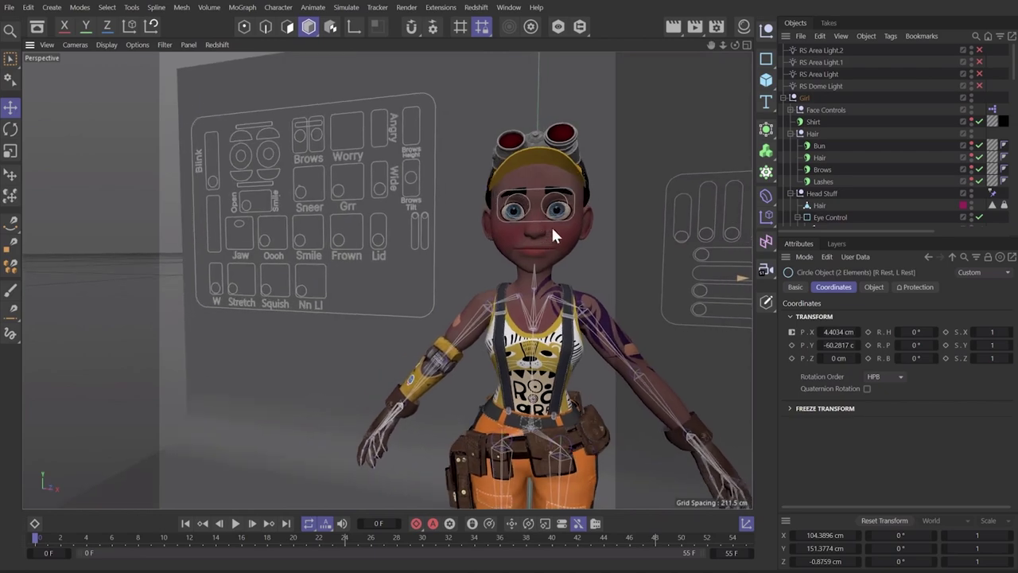
pyautogui.keyDown('alt'); pyautogui.moveTo(583, 250); pyautogui.dragTo(593, 255, button='middle'); pyautogui.keyUp('alt')
pyautogui.keyDown('alt'); pyautogui.moveTo(616, 191); pyautogui.dragTo(649, 122, button='right'); pyautogui.keyUp('alt')
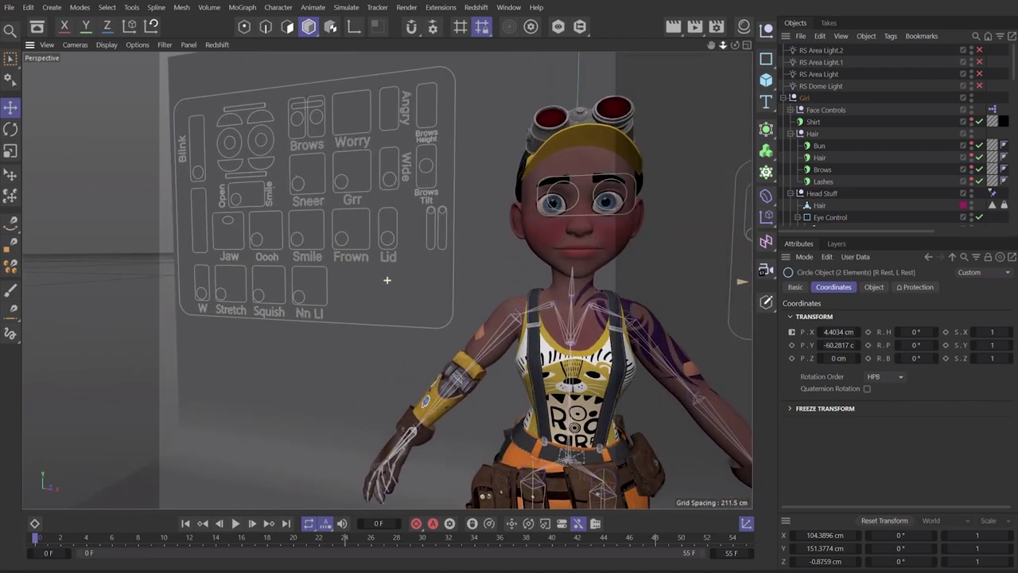
pyautogui.keyDown('alt'); pyautogui.moveTo(595, 205); pyautogui.dragTo(621, 205); pyautogui.keyUp('alt')
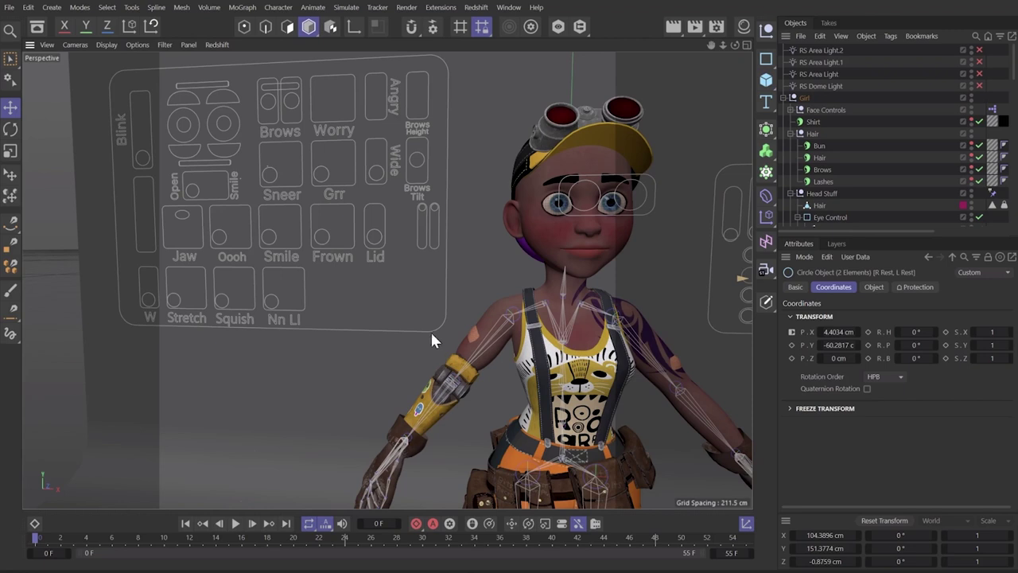
pyautogui.keyDown('alt'); pyautogui.moveTo(539, 217); pyautogui.dragTo(532, 211, button='middle'); pyautogui.keyUp('alt')
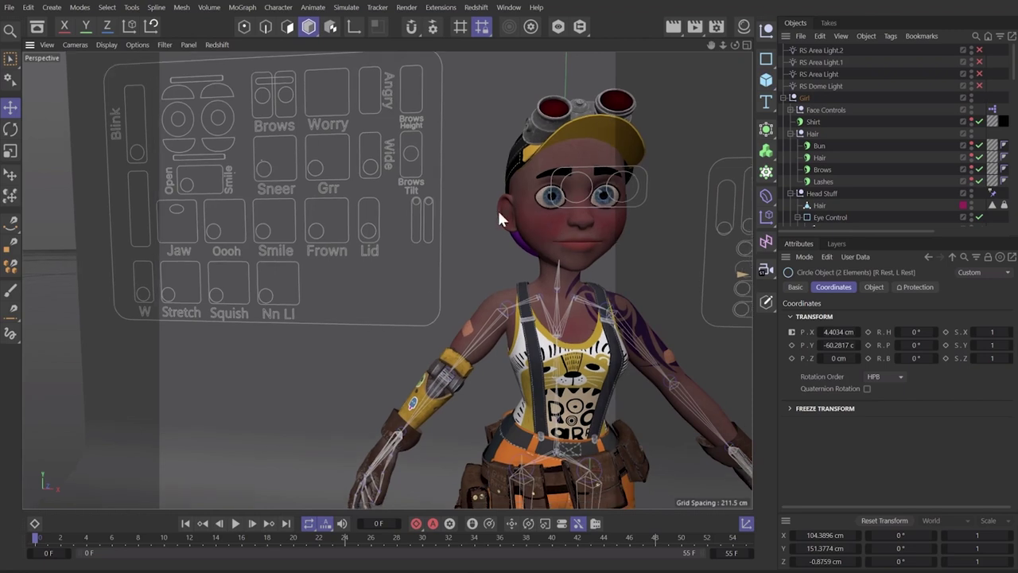
# Try the Open Smile, Sneer, Jaw and Blink controls on the girl's face and return them to rest.
pyautogui.click(189, 182)
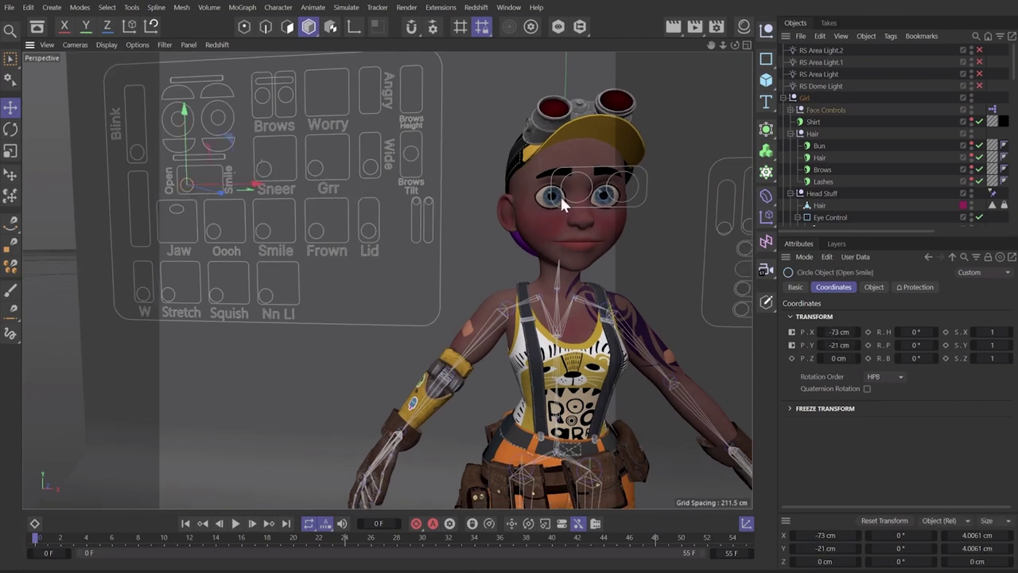
pyautogui.keyDown('alt'); pyautogui.moveTo(189, 182); pyautogui.dragTo(334, 143); pyautogui.keyUp('alt')
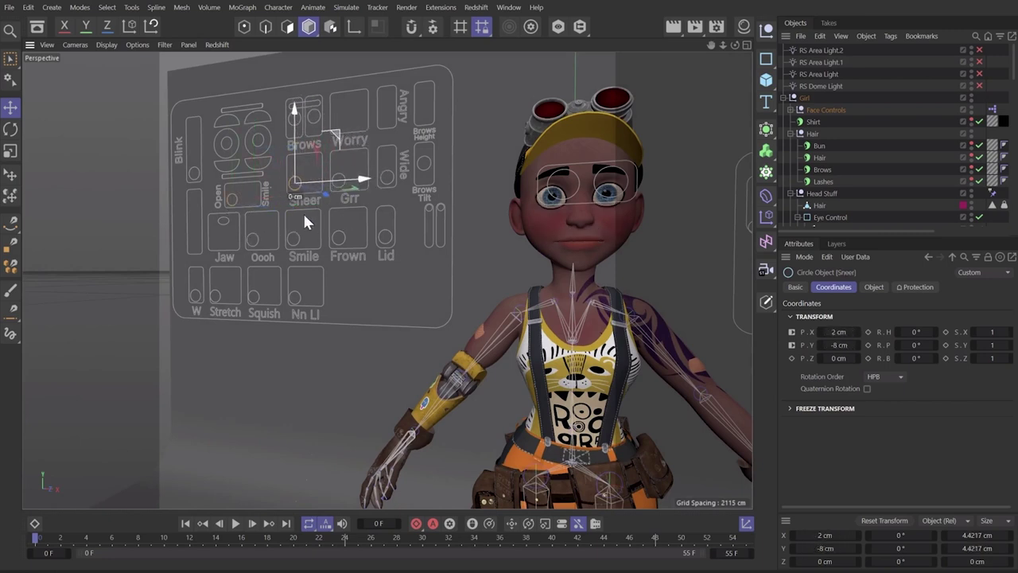
pyautogui.click(226, 217)
pyautogui.moveTo(226, 179); pyautogui.dragTo(256, 166)
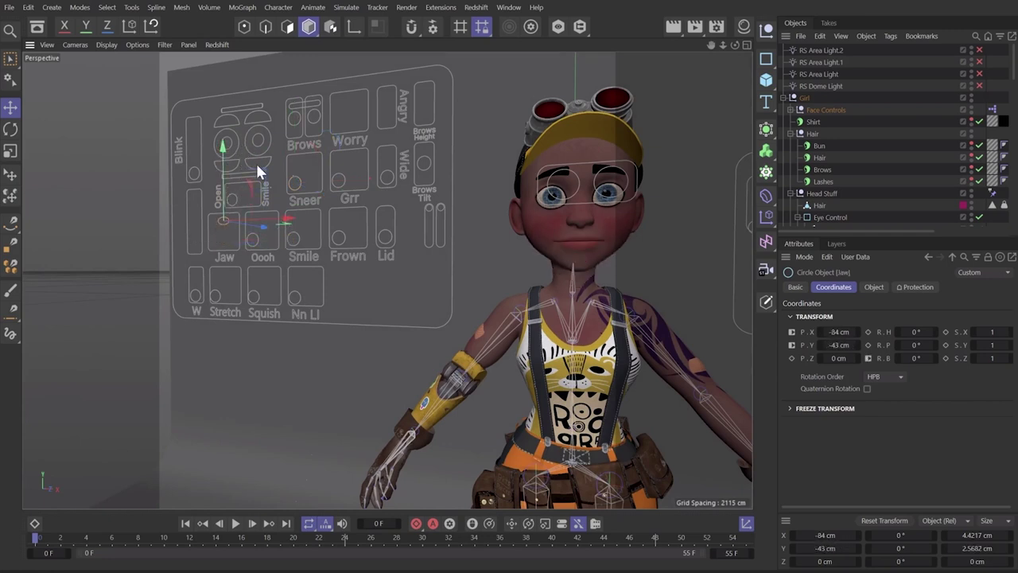
pyautogui.moveTo(193, 171); pyautogui.dragTo(182, 295)
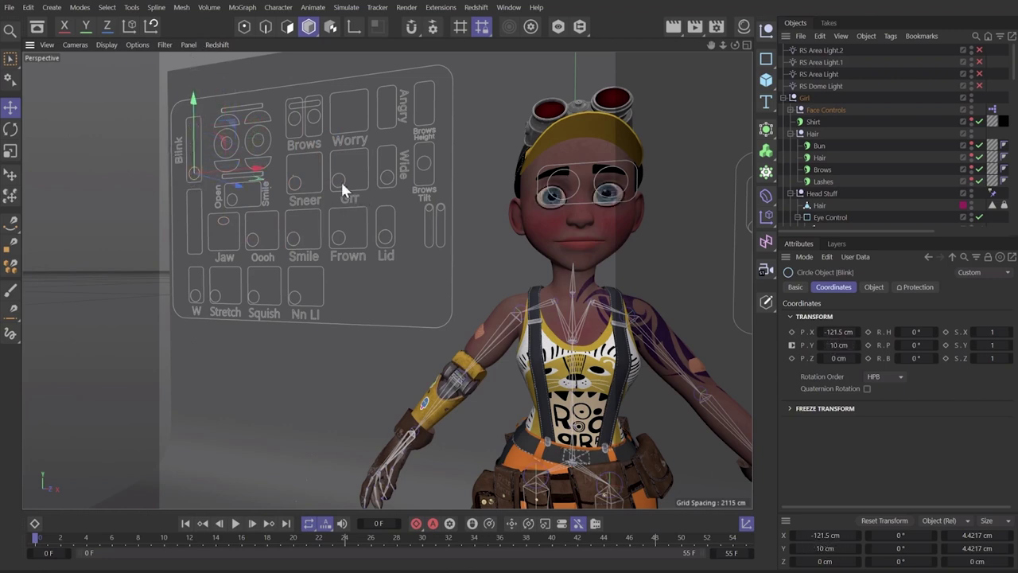
# Try the Frown, Wide and Smile controls on the facial board and return them to rest.
pyautogui.click(340, 234)
pyautogui.moveTo(385, 192); pyautogui.dragTo(338, 252)
pyautogui.click(297, 229)
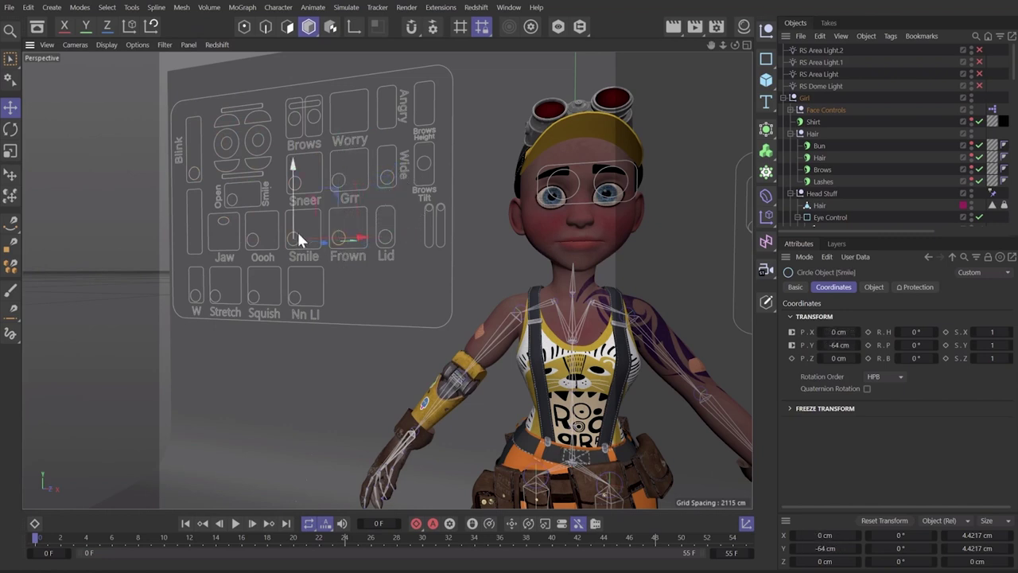
pyautogui.moveTo(357, 213); pyautogui.dragTo(245, 336)
# Shape a toothy, open-lipped expression with the Open Smile and Sneer controls, and try the Grr control on it.
pyautogui.click(234, 199)
pyautogui.moveTo(276, 199); pyautogui.dragTo(344, 164)
pyautogui.click(342, 174)
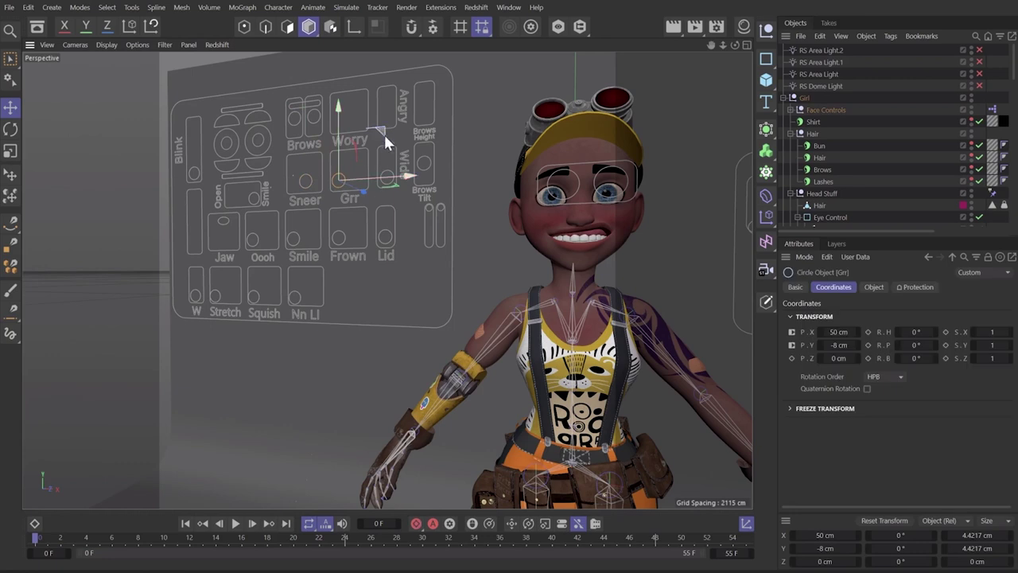
pyautogui.moveTo(384, 133); pyautogui.dragTo(371, 153)
# Return the Open Smile control to its resting position and lower both Brows controls together on the facial board.
pyautogui.click(251, 196)
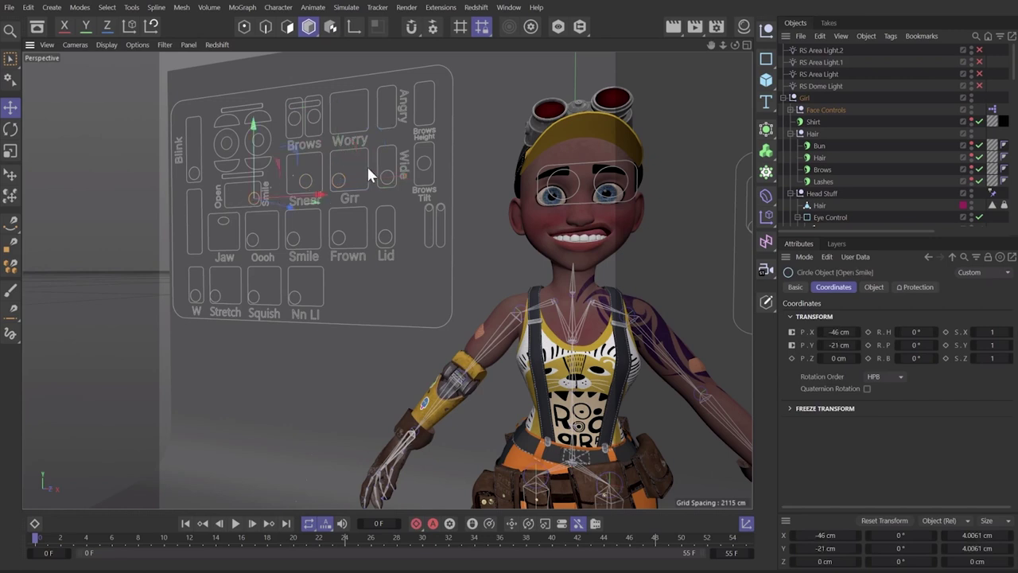
pyautogui.moveTo(297, 151); pyautogui.dragTo(256, 214)
pyautogui.click(309, 98)
pyautogui.click(311, 113)
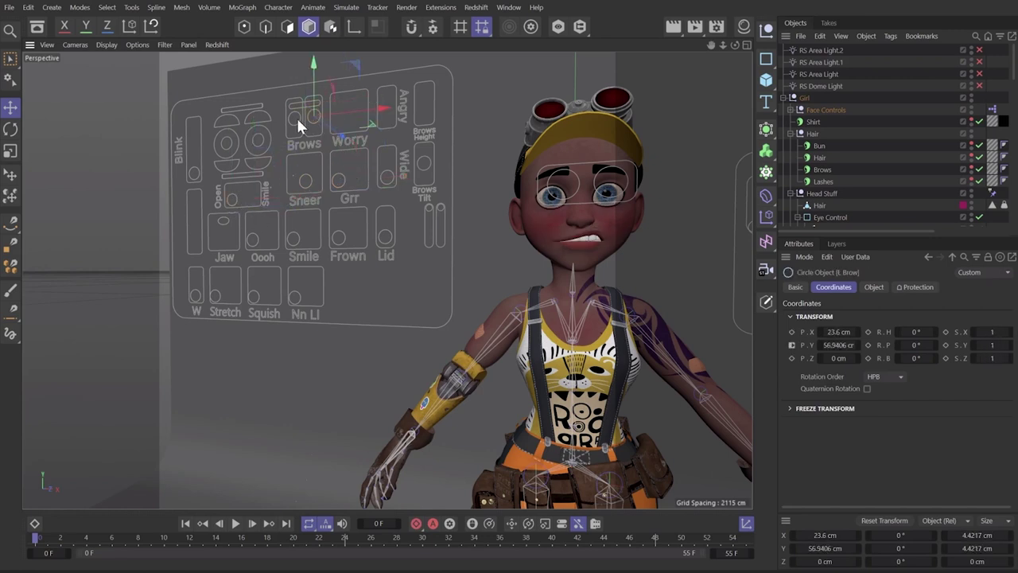
pyautogui.keyDown('shift'); pyautogui.click(316, 113); pyautogui.keyUp('shift')
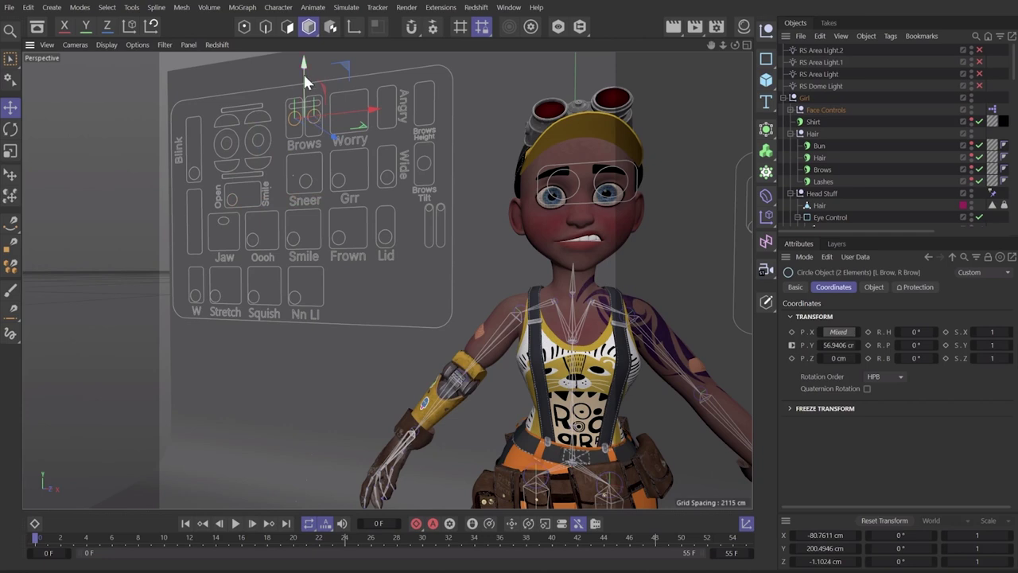
pyautogui.moveTo(305, 76); pyautogui.dragTo(314, 121)
pyautogui.click(290, 115)
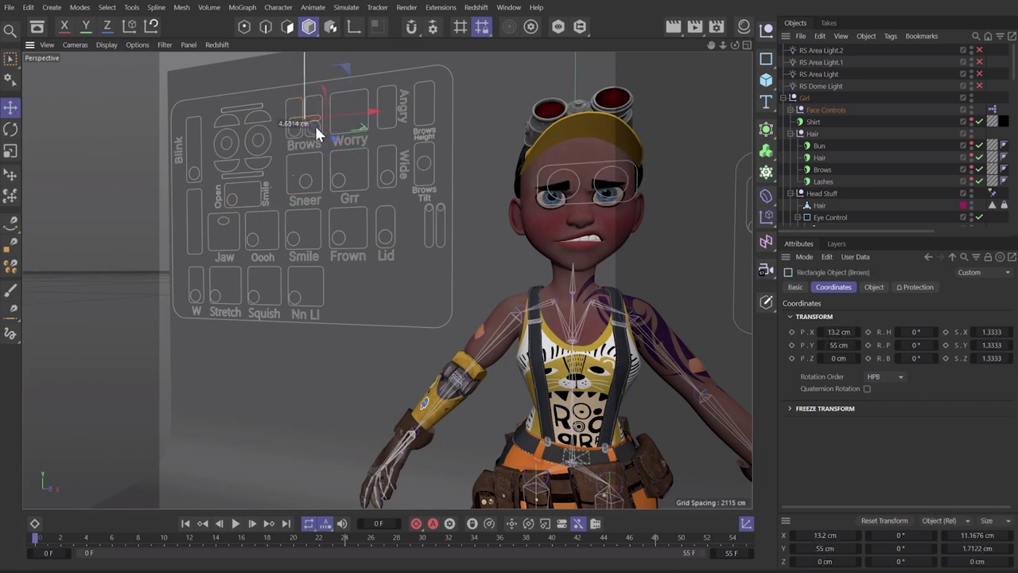
# Refine the girl's bared-teeth grimace with the Sneer and Grr controls and raise the Stretch control.
pyautogui.click(306, 182)
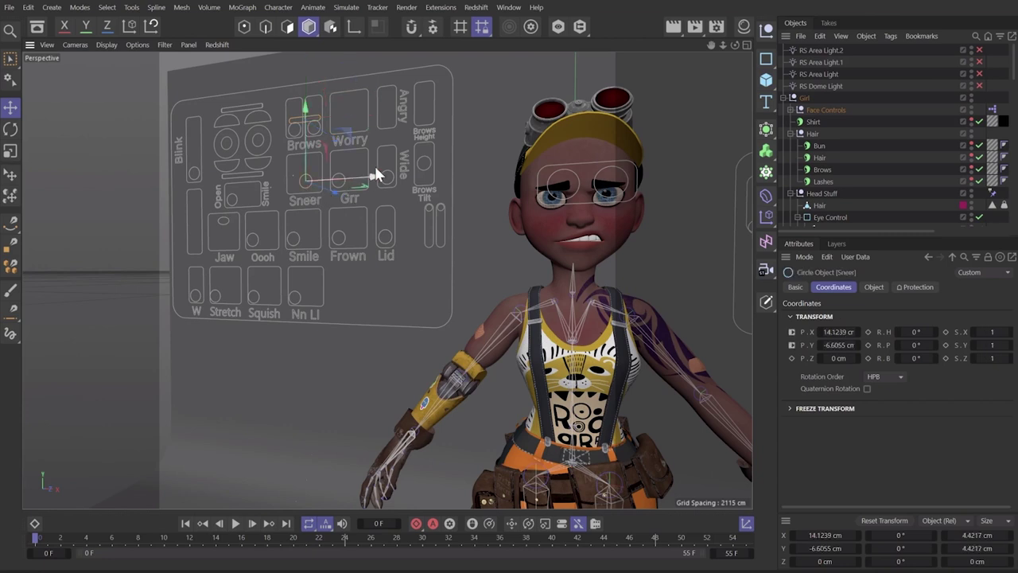
pyautogui.moveTo(373, 143)
pyautogui.mouseDown()
pyautogui.moveTo(373, 153)
pyautogui.moveTo(389, 146)
pyautogui.mouseUp()
pyautogui.click(373, 151)
pyautogui.click(339, 173)
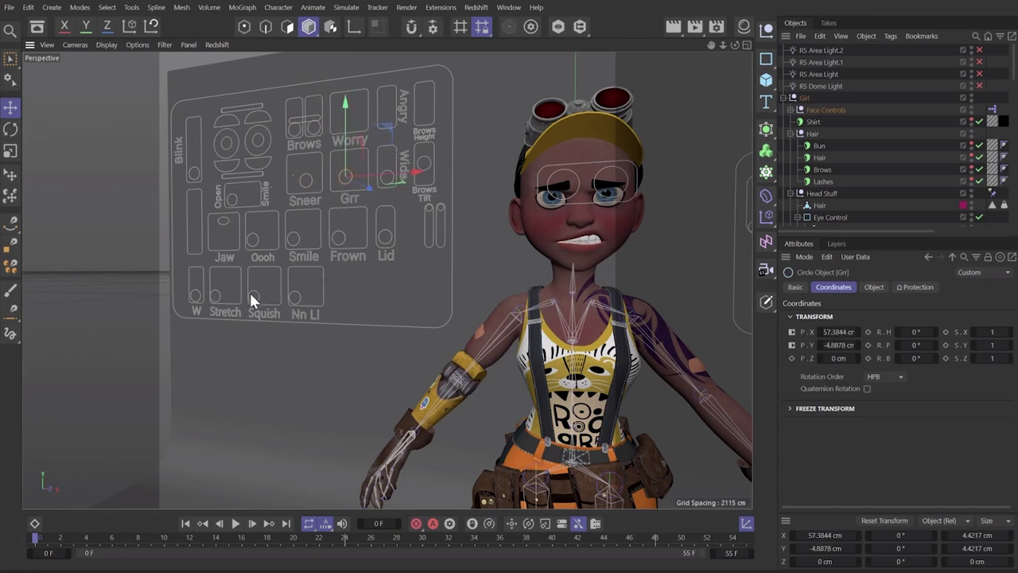
pyautogui.click(221, 301)
pyautogui.moveTo(361, 281)
pyautogui.mouseDown()
pyautogui.moveTo(370, 280)
pyautogui.moveTo(357, 263)
pyautogui.mouseUp()
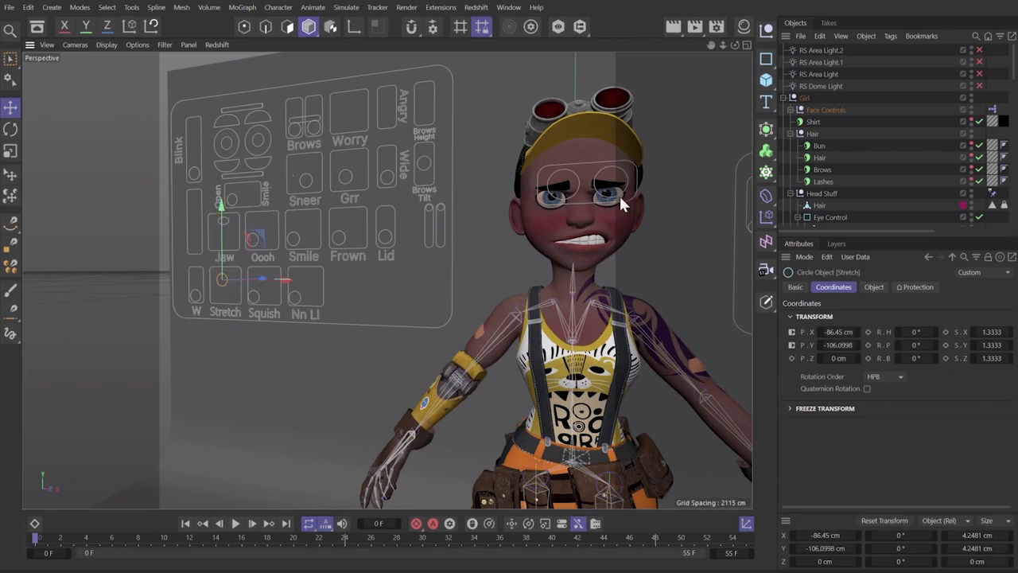
pyautogui.keyDown('alt'); pyautogui.moveTo(620, 199); pyautogui.dragTo(611, 229); pyautogui.keyUp('alt')
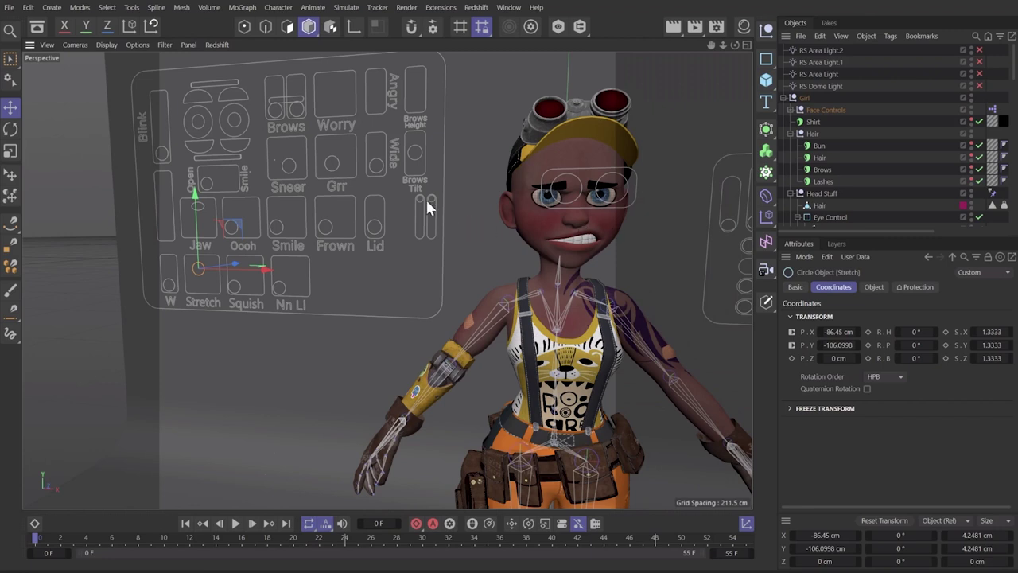
# Return the Sneer and Grr controls to their resting positions so the girl's lips close over her teeth.
pyautogui.click(302, 153)
pyautogui.moveTo(370, 119); pyautogui.dragTo(340, 162)
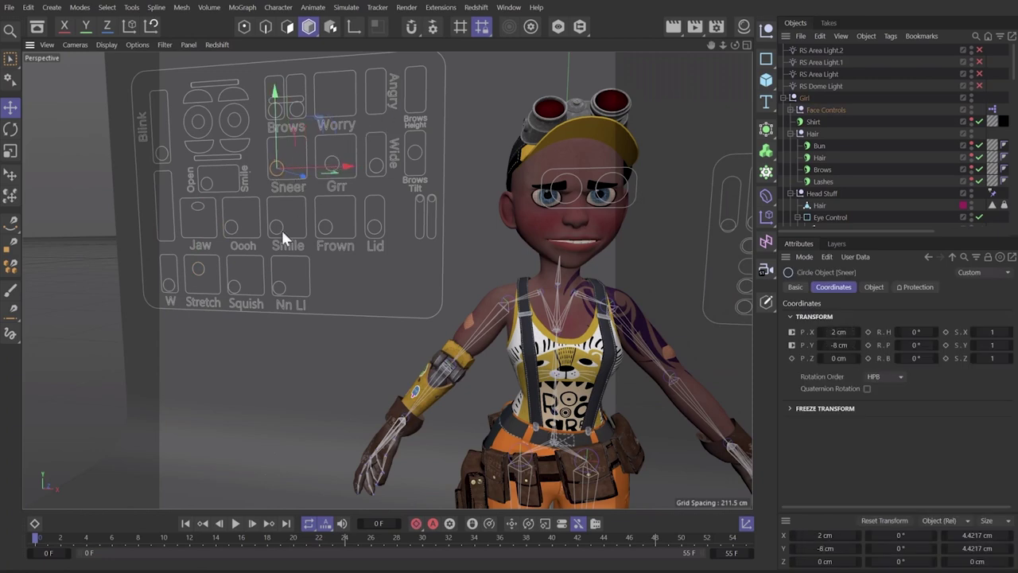
pyautogui.click(341, 155)
pyautogui.moveTo(458, 118); pyautogui.dragTo(402, 165)
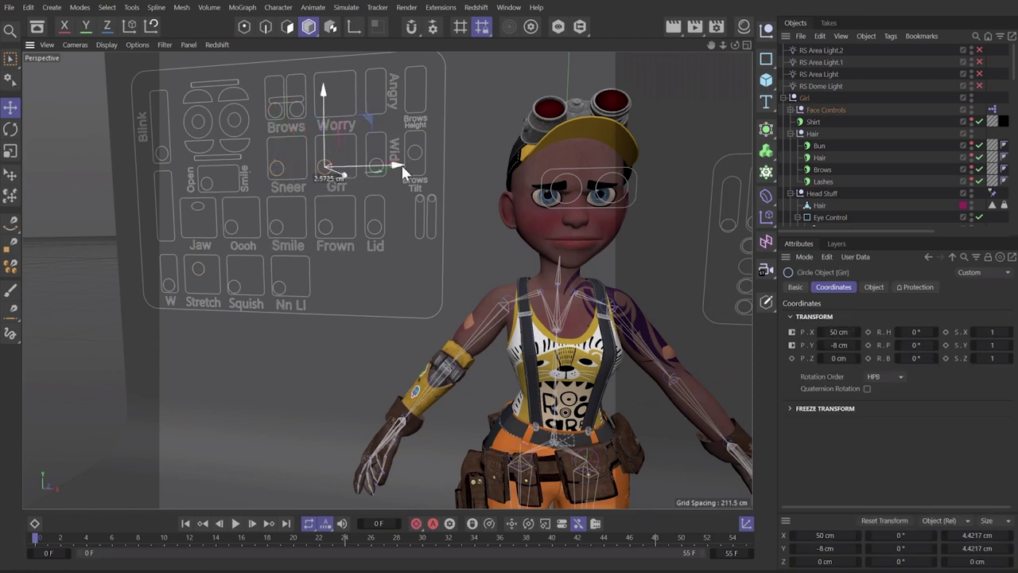
pyautogui.click(194, 206)
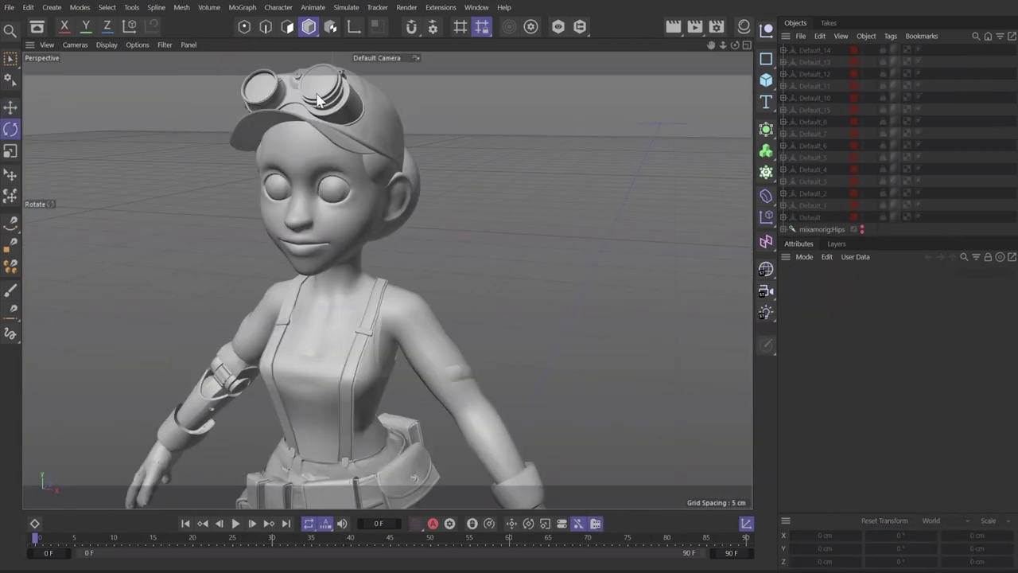
# Make the layer holding the untextured girl's meshes editable and select her body mesh, Default_15.
pyautogui.click(841, 247)
pyautogui.click(831, 300)
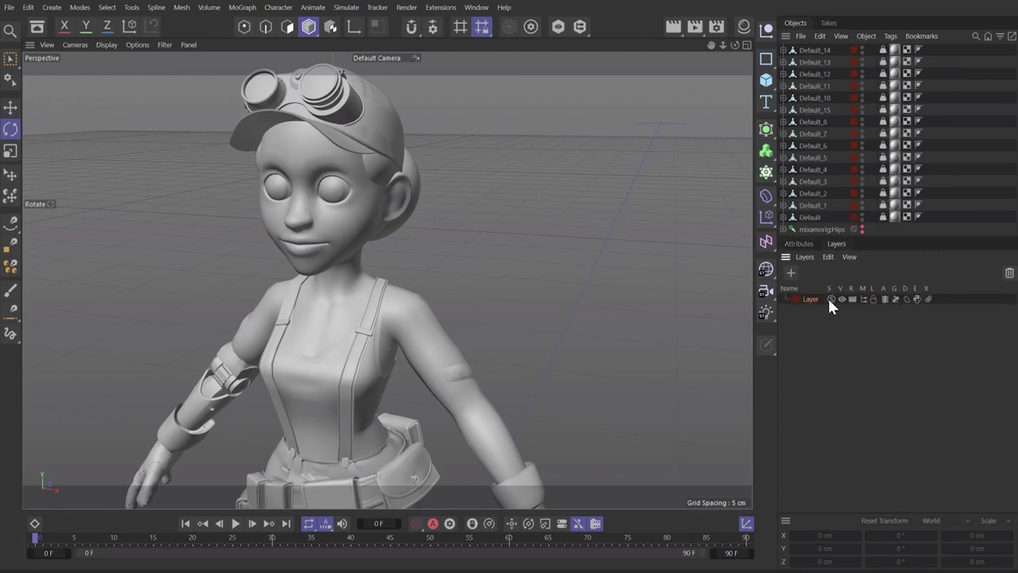
pyautogui.click(337, 208)
# Add a Pose Morph tag to the body mesh and show the tag's basic properties.
pyautogui.rightClick(804, 117)
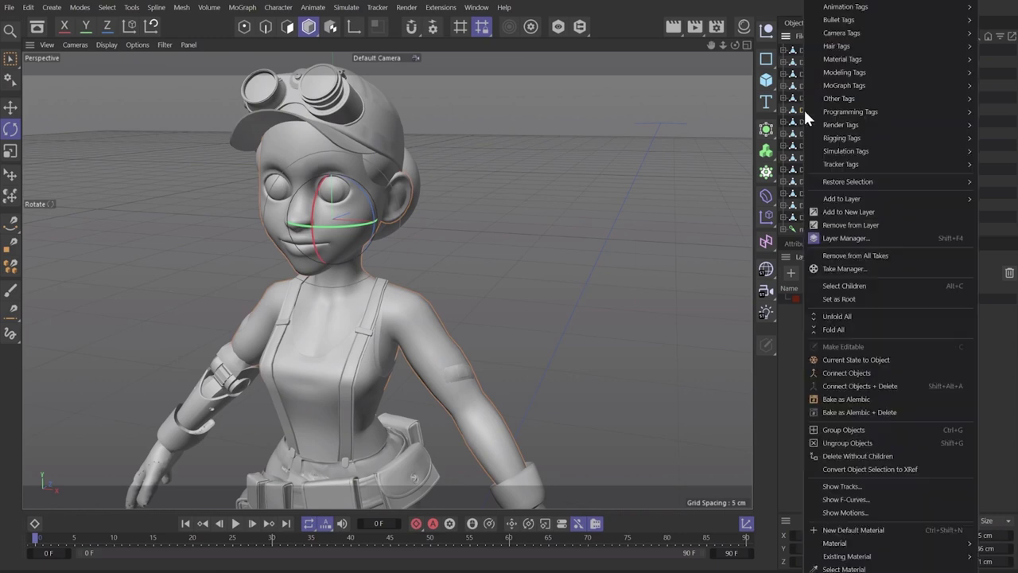
pyautogui.write('pose')
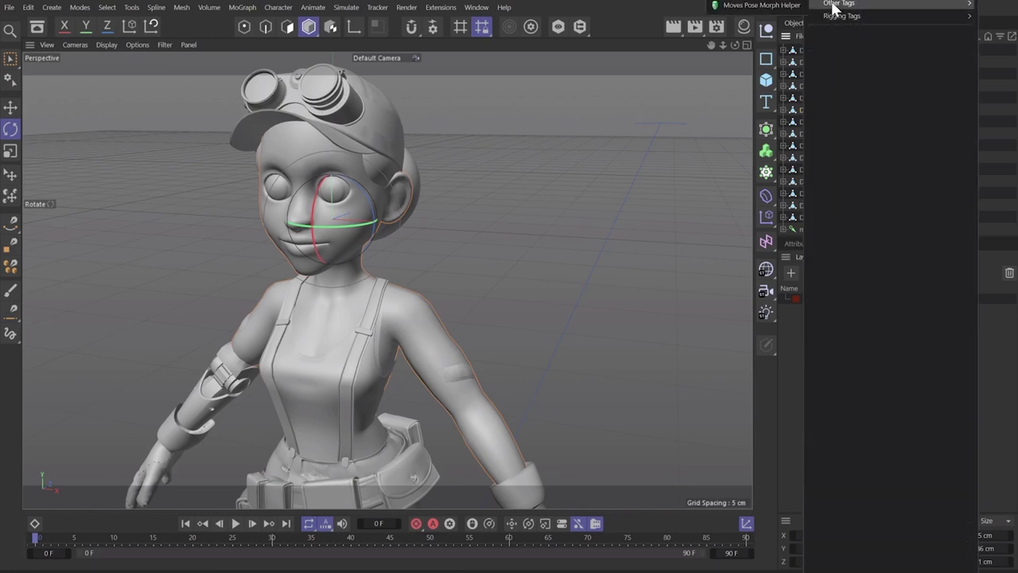
pyautogui.moveTo(843, 19)
pyautogui.click(796, 23)
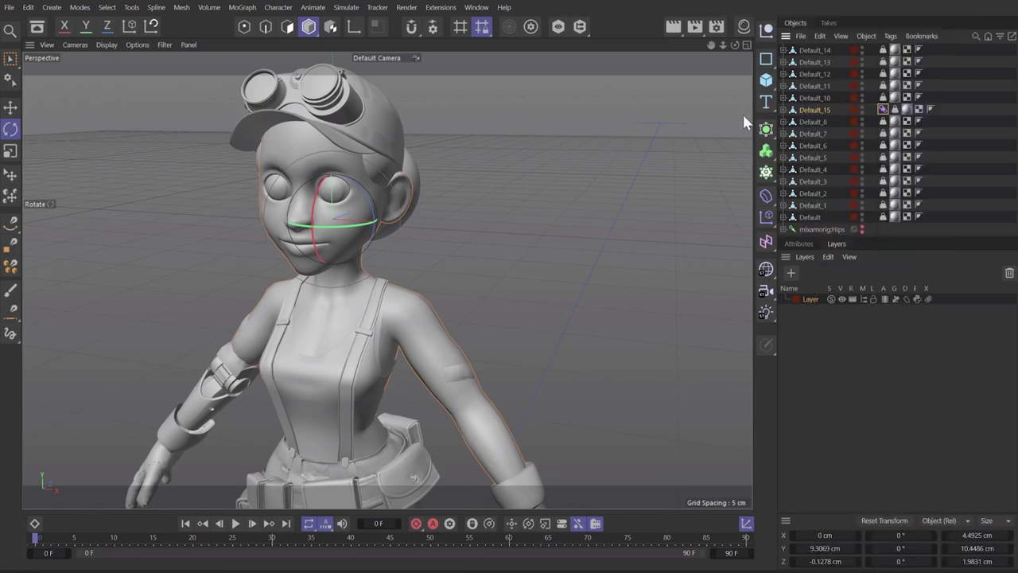
pyautogui.keyDown('alt'); pyautogui.moveTo(418, 213); pyautogui.dragTo(446, 209, button='middle'); pyautogui.keyUp('alt')
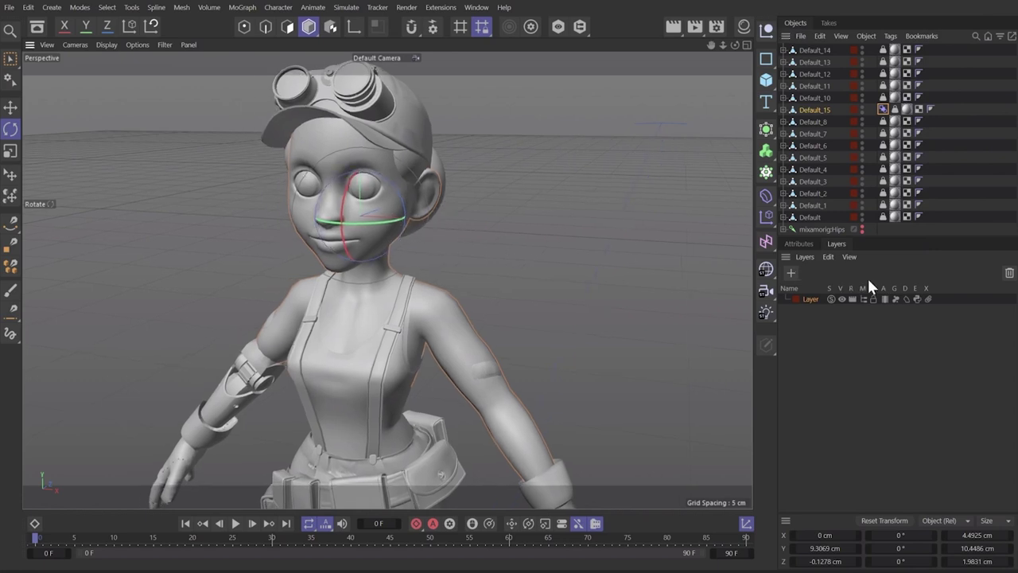
pyautogui.click(805, 243)
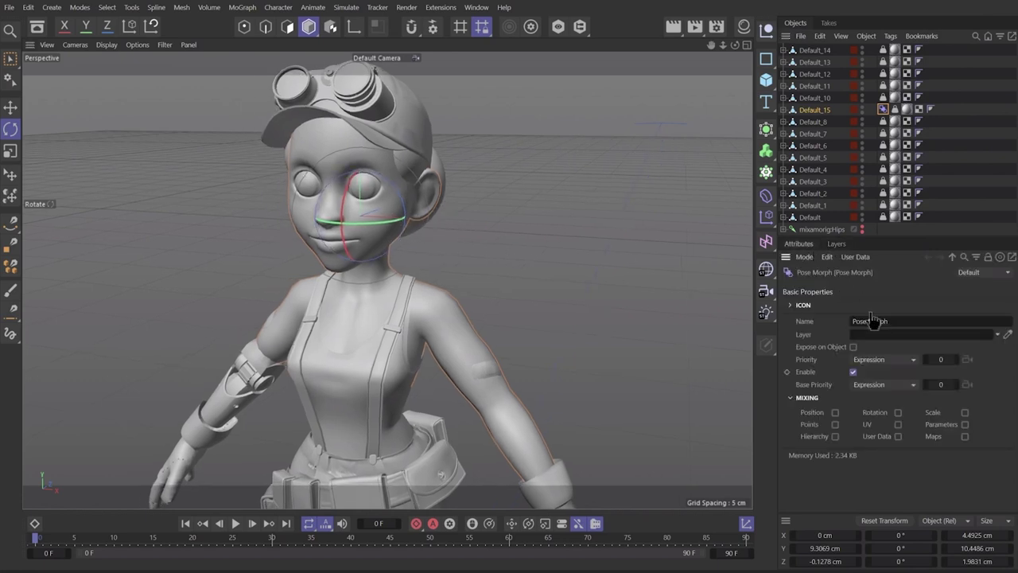
# Enable Points mixing for the Pose Morph tag on Default_15 and rename its new pose Test.
pyautogui.click(835, 424)
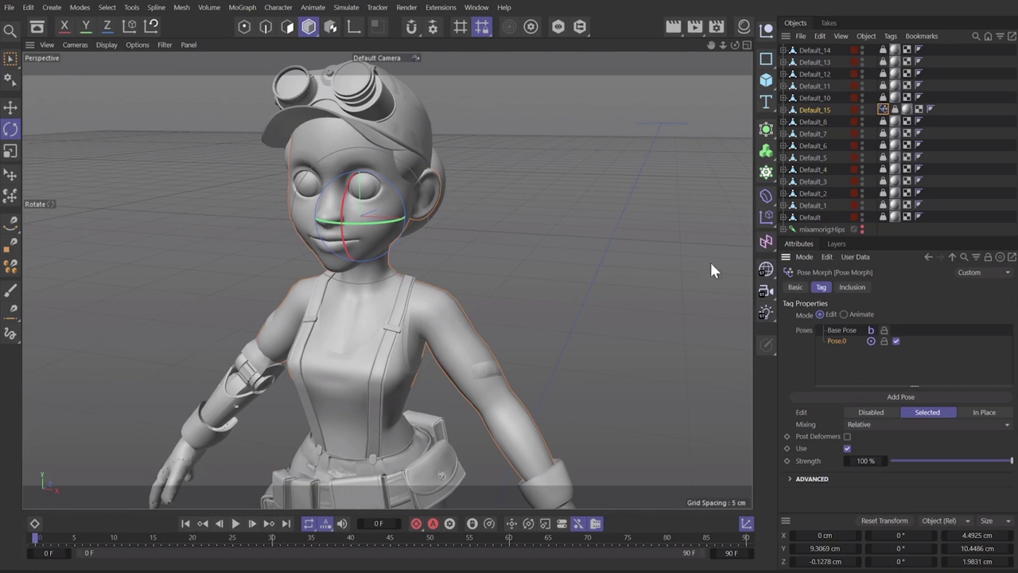
pyautogui.keyDown('alt'); pyautogui.moveTo(357, 210); pyautogui.dragTo(392, 214); pyautogui.keyUp('alt')
pyautogui.doubleClick(838, 340)
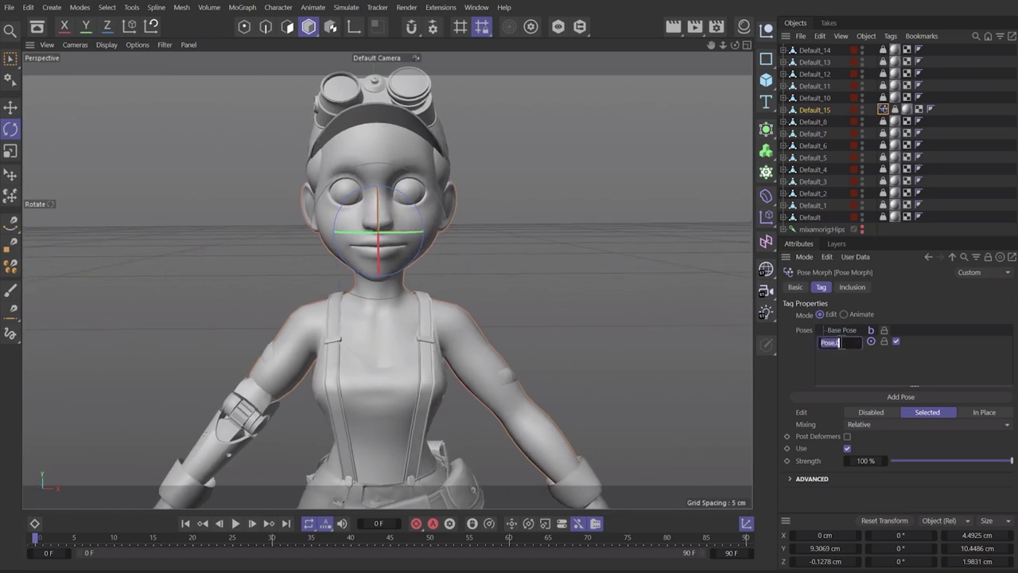
pyautogui.write('Test')
pyautogui.press('Return')
# Activate the Grab brush and reduce its size to about 35 for working around the mouth.
pyautogui.hotkey('shift', 'c')
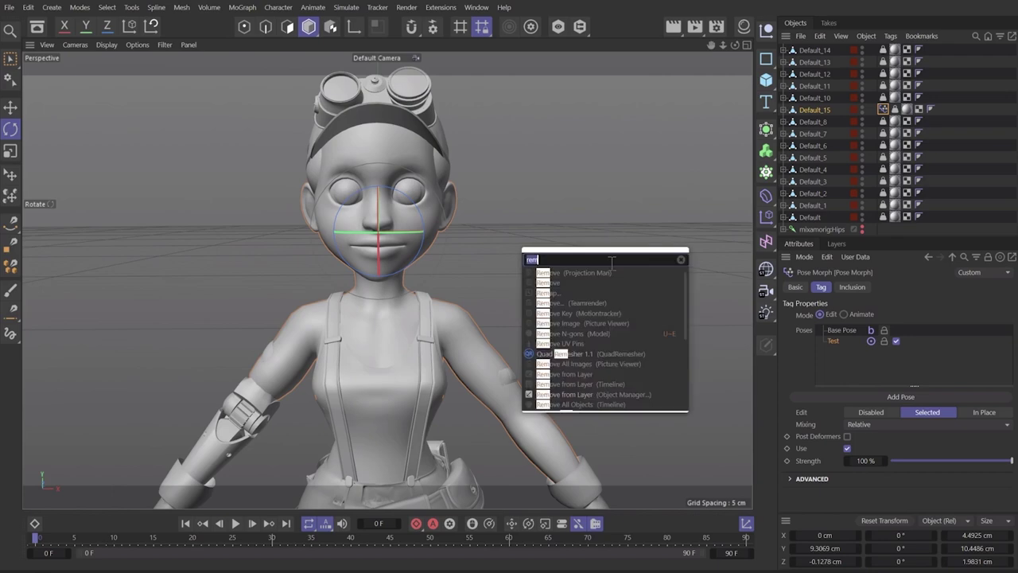
pyautogui.write('grab')
pyautogui.press('Return')
pyautogui.scroll(5, 418, 230)
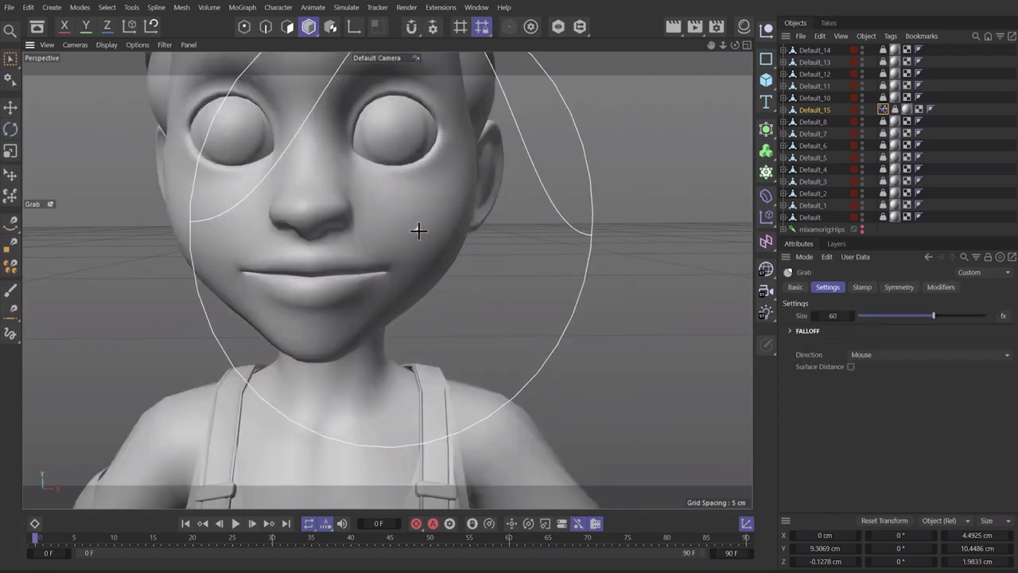
pyautogui.scroll(-5, 419, 231)
pyautogui.moveTo(419, 231)
pyautogui.mouseDown(button='middle')
pyautogui.moveTo(390, 227)
pyautogui.moveTo(412, 245)
pyautogui.mouseUp(button='middle')
pyautogui.scroll(2, 390, 239)
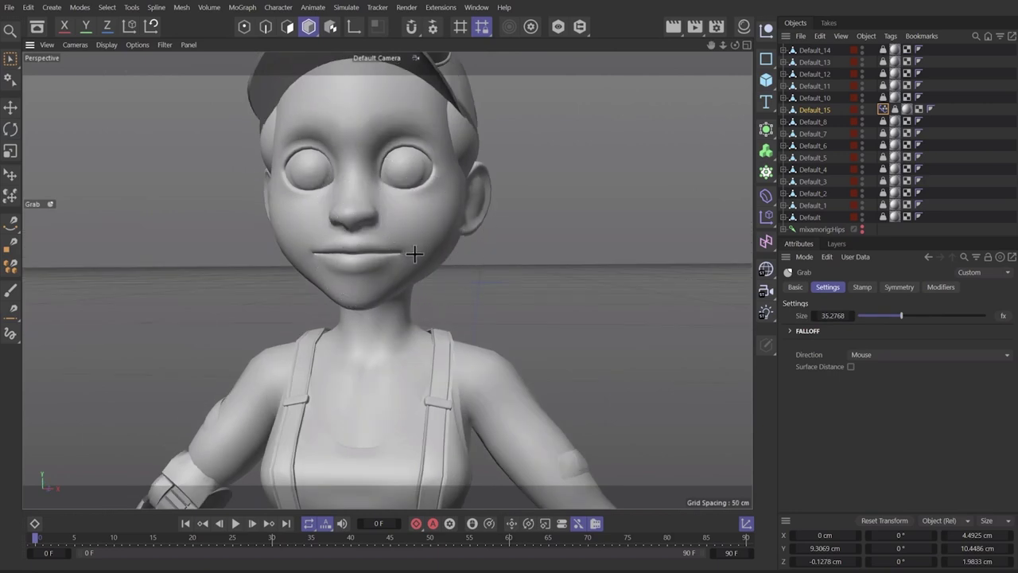
# Pull the character's left mouth corner up into a half smile on the Test pose, using a Grab size of about 24.
pyautogui.moveTo(409, 245)
pyautogui.mouseDown()
pyautogui.moveTo(432, 220)
pyautogui.moveTo(392, 246)
pyautogui.mouseUp()
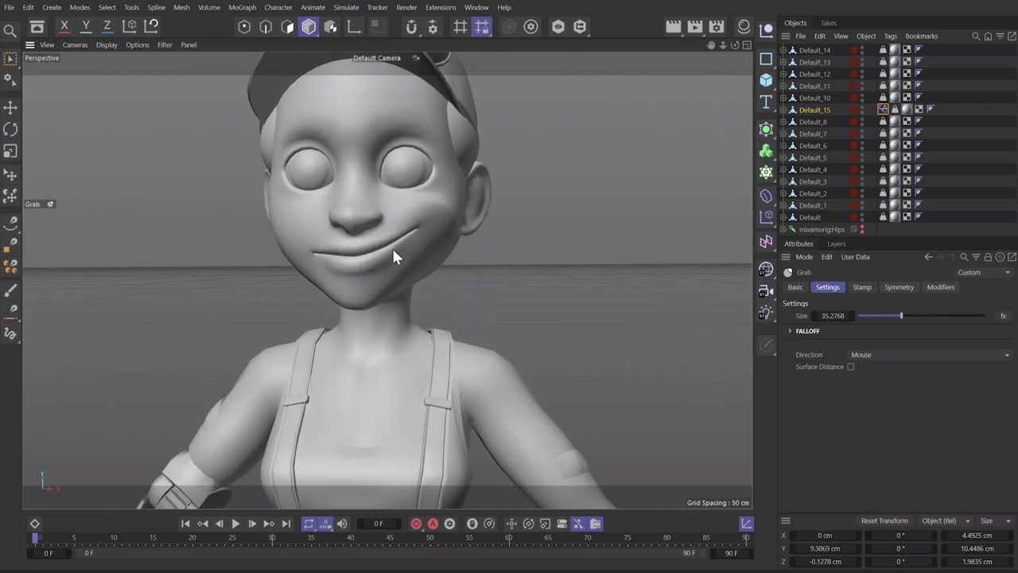
pyautogui.moveTo(403, 245)
pyautogui.mouseDown(button='middle')
pyautogui.moveTo(387, 250)
pyautogui.moveTo(379, 239)
pyautogui.mouseUp(button='middle')
pyautogui.moveTo(407, 245); pyautogui.dragTo(402, 211)
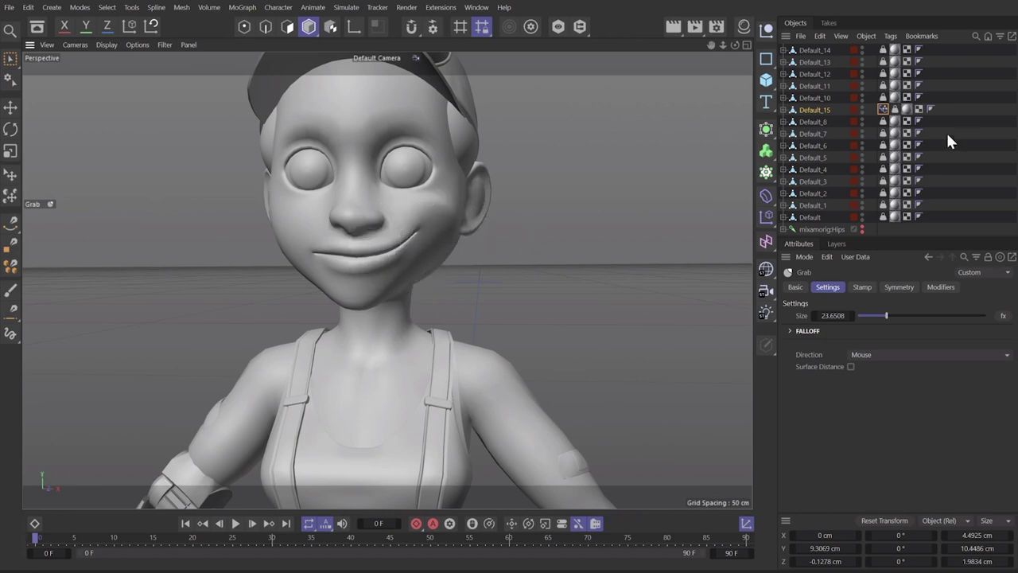
# Preview the Test pose in Animate mode by fading its strength to 0%.
pyautogui.click(883, 109)
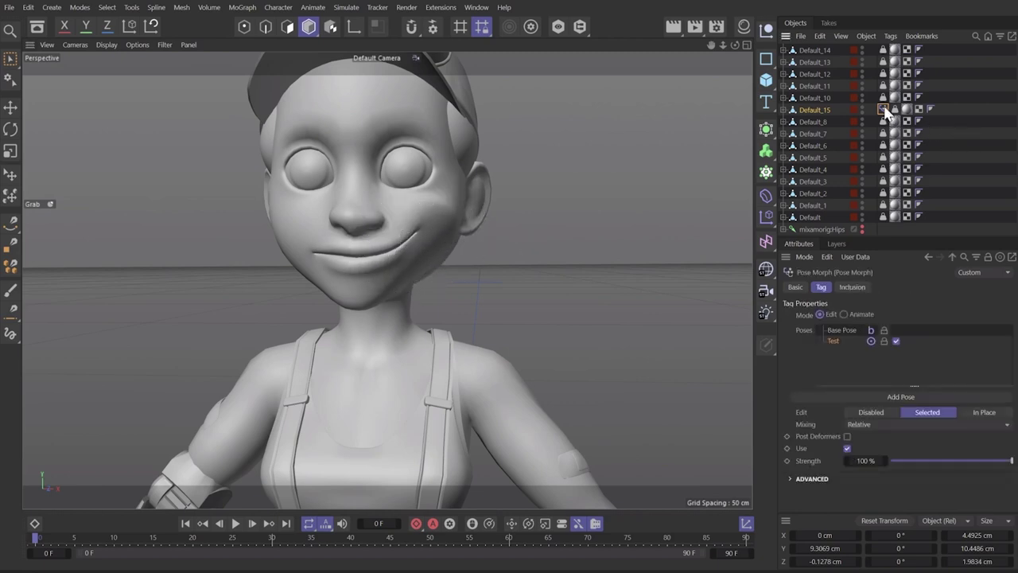
pyautogui.click(845, 314)
pyautogui.moveTo(1002, 371); pyautogui.dragTo(750, 385)
# Return the Pose Morph tag to Edit mode and replace the Test pose with a new pose named L Smile.
pyautogui.click(820, 314)
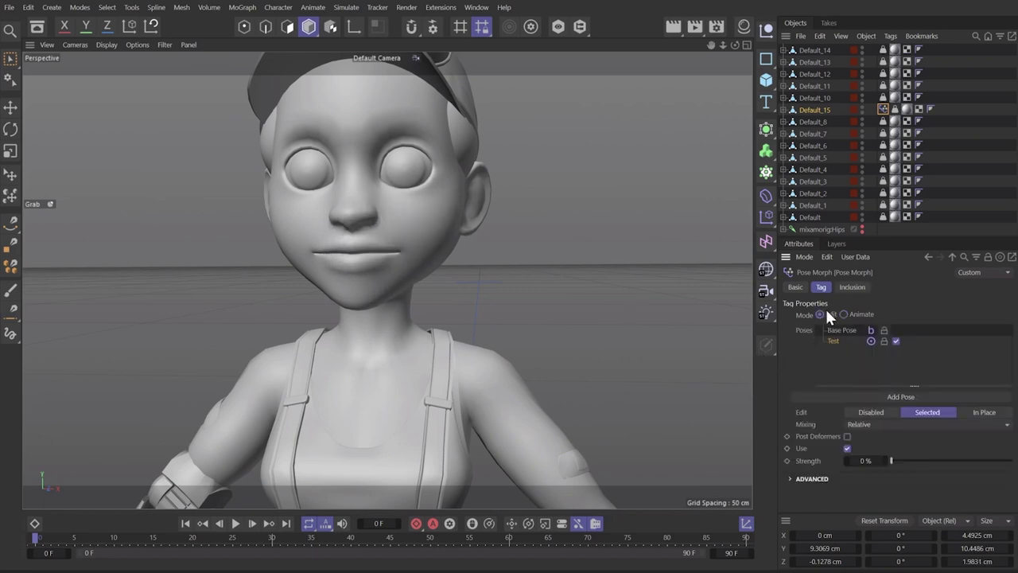
pyautogui.press('Delete')
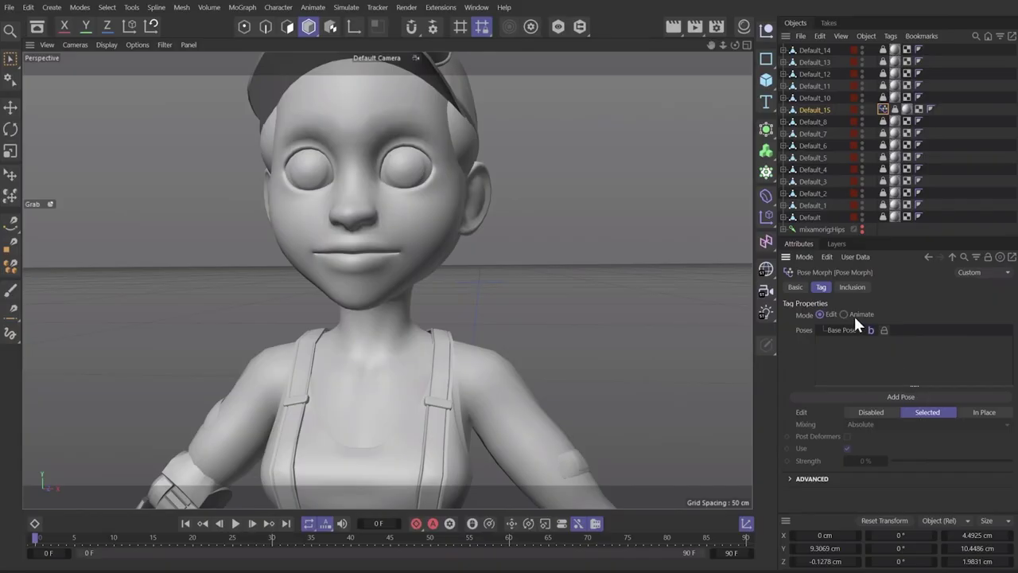
pyautogui.click(819, 109)
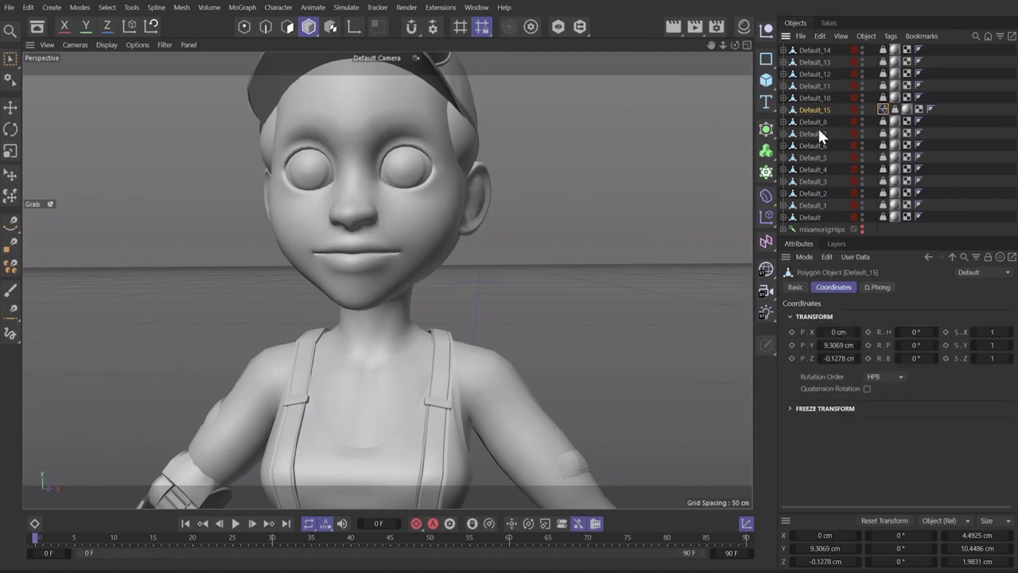
pyautogui.click(883, 110)
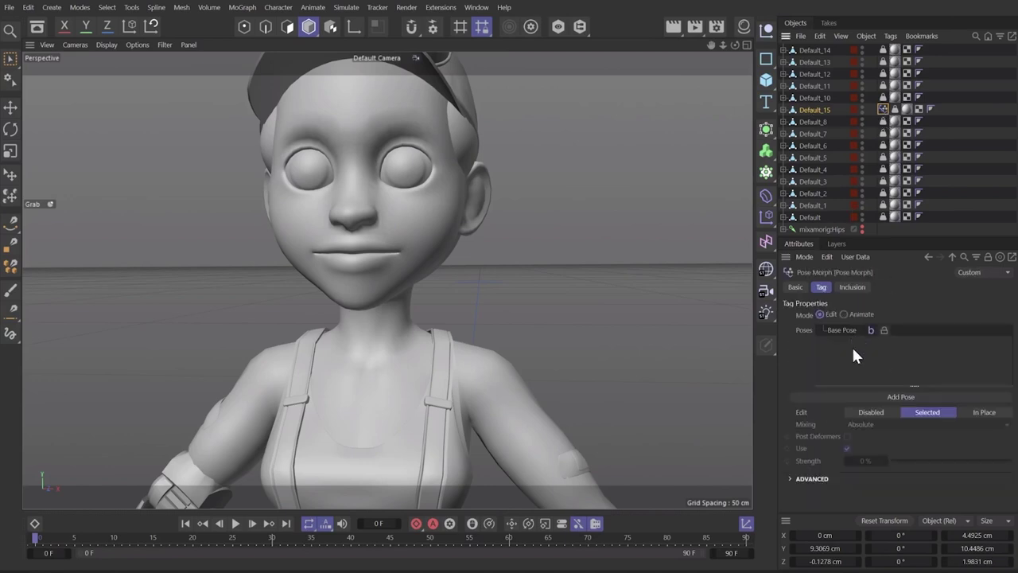
pyautogui.click(907, 396)
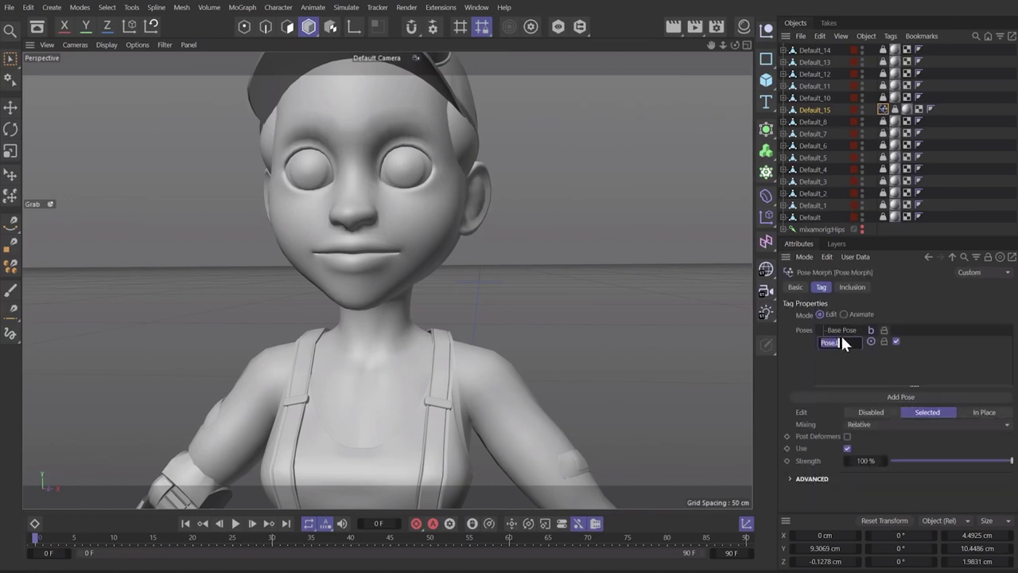
pyautogui.doubleClick(841, 340)
pyautogui.press('Return')
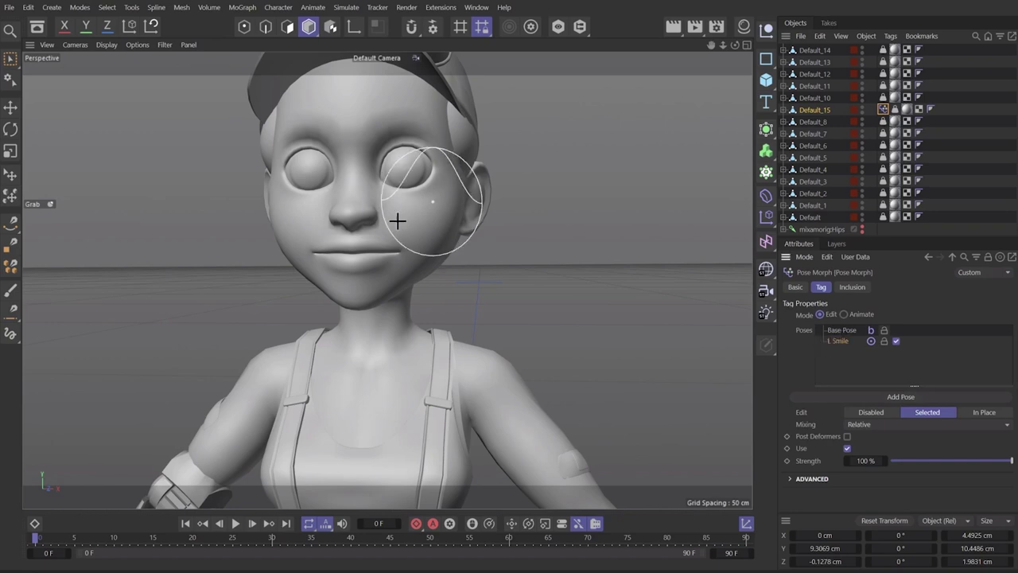
# Sculpt the L Smile pose with the Grab brush, pulling the character's left mouth corner up and back along the cheek.
pyautogui.scroll(3, 407, 251)
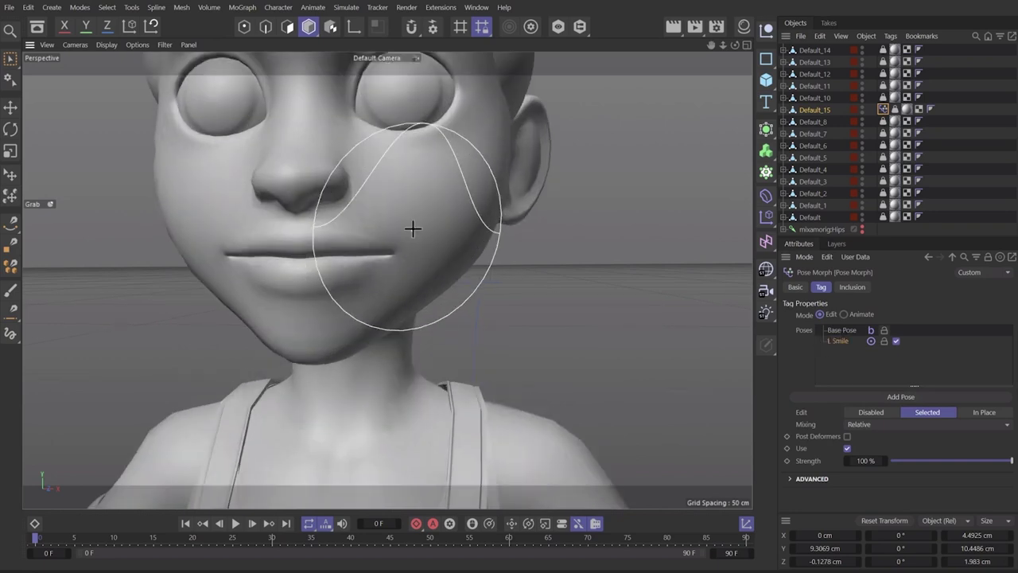
pyautogui.keyDown('alt'); pyautogui.moveTo(411, 228); pyautogui.dragTo(336, 227); pyautogui.keyUp('alt')
pyautogui.moveTo(411, 246); pyautogui.dragTo(391, 250, button='middle')
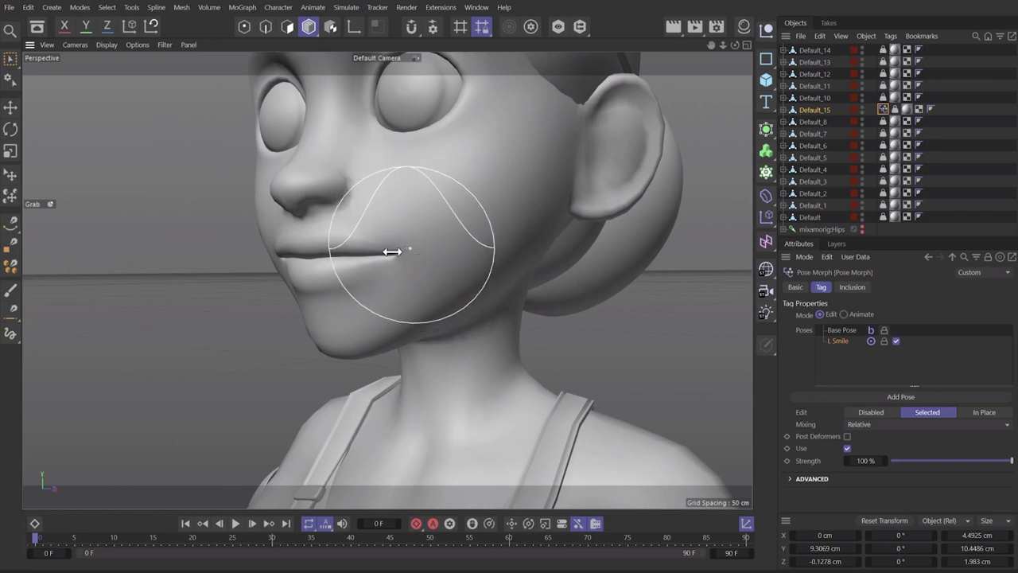
pyautogui.moveTo(399, 252)
pyautogui.mouseDown()
pyautogui.moveTo(444, 234)
pyautogui.moveTo(446, 219)
pyautogui.moveTo(386, 241)
pyautogui.mouseUp()
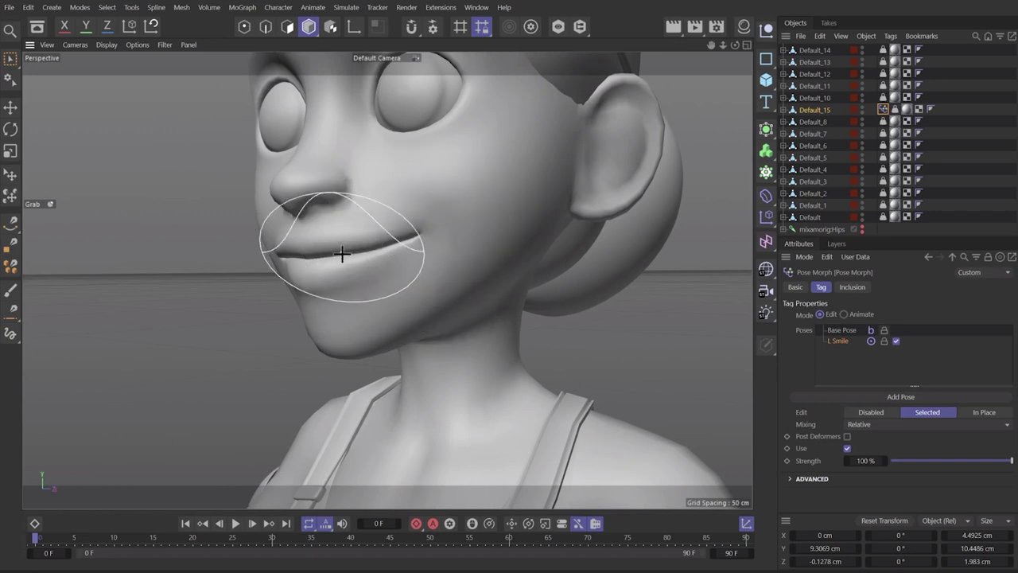
pyautogui.moveTo(461, 250)
pyautogui.keyDown('alt'); pyautogui.mouseDown()
pyautogui.moveTo(439, 237)
pyautogui.moveTo(446, 227)
pyautogui.mouseUp(); pyautogui.keyUp('alt')
pyautogui.keyDown('alt'); pyautogui.moveTo(447, 229); pyautogui.dragTo(442, 239); pyautogui.keyUp('alt')
pyautogui.moveTo(441, 241)
pyautogui.mouseDown()
pyautogui.moveTo(448, 228)
pyautogui.moveTo(527, 227)
pyautogui.moveTo(463, 243)
pyautogui.moveTo(427, 236)
pyautogui.moveTo(444, 258)
pyautogui.moveTo(357, 207)
pyautogui.mouseUp()
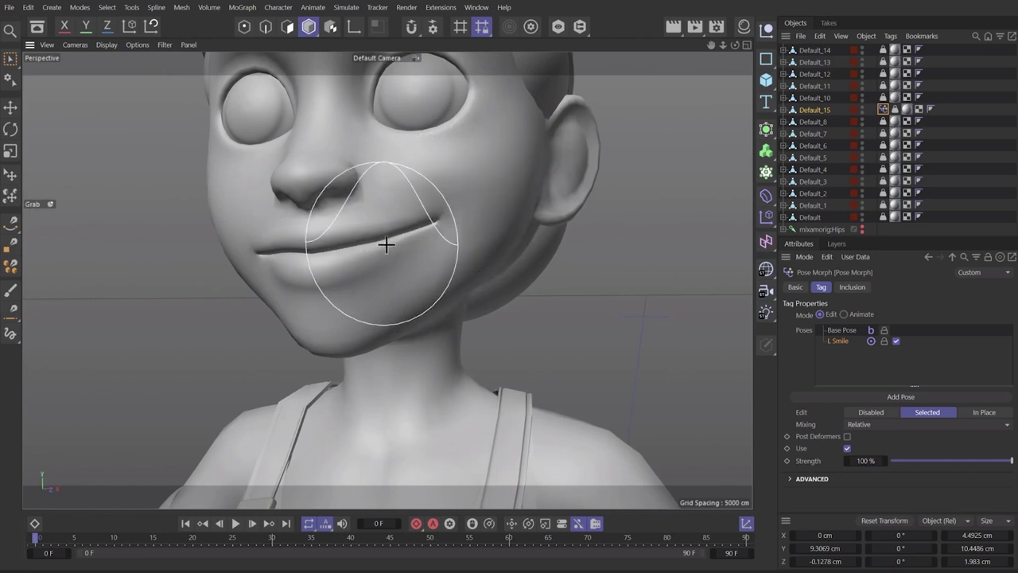
# Check the left smile from the side and front and scrub the pose strength, leaving it at 100%.
pyautogui.moveTo(374, 230)
pyautogui.keyDown('alt'); pyautogui.mouseDown()
pyautogui.moveTo(416, 234)
pyautogui.moveTo(295, 247)
pyautogui.mouseUp(); pyautogui.keyUp('alt')
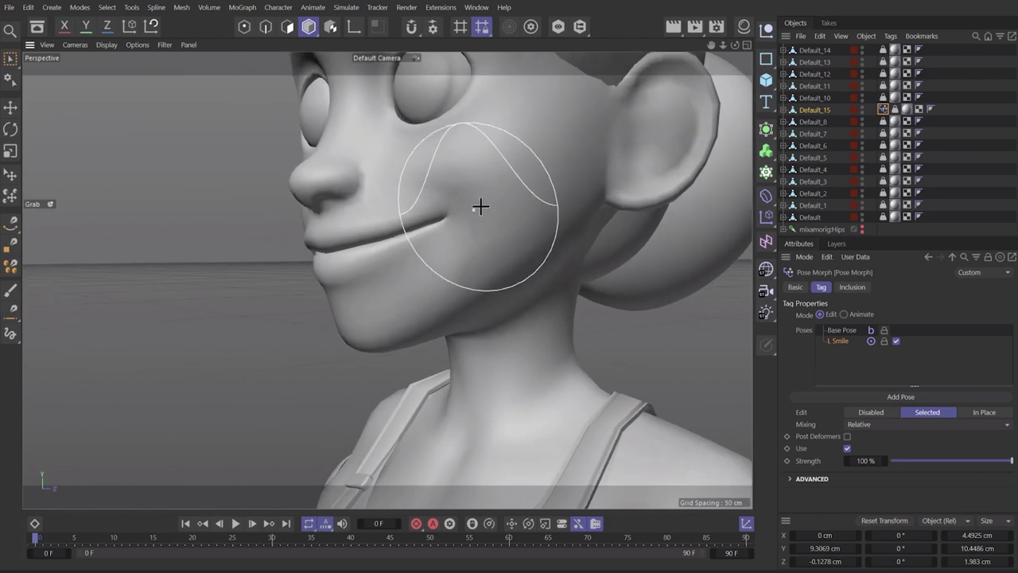
pyautogui.keyDown('alt'); pyautogui.moveTo(461, 198); pyautogui.dragTo(474, 203); pyautogui.keyUp('alt')
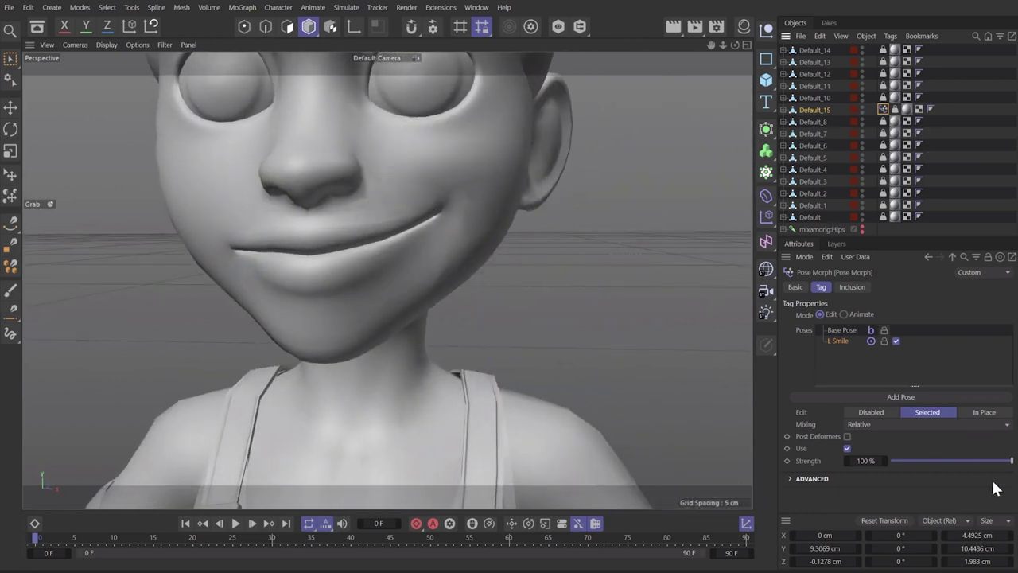
pyautogui.moveTo(1007, 461)
pyautogui.mouseDown()
pyautogui.moveTo(891, 460)
pyautogui.moveTo(752, 436)
pyautogui.moveTo(1014, 461)
pyautogui.moveTo(907, 462)
pyautogui.moveTo(1012, 461)
pyautogui.mouseUp()
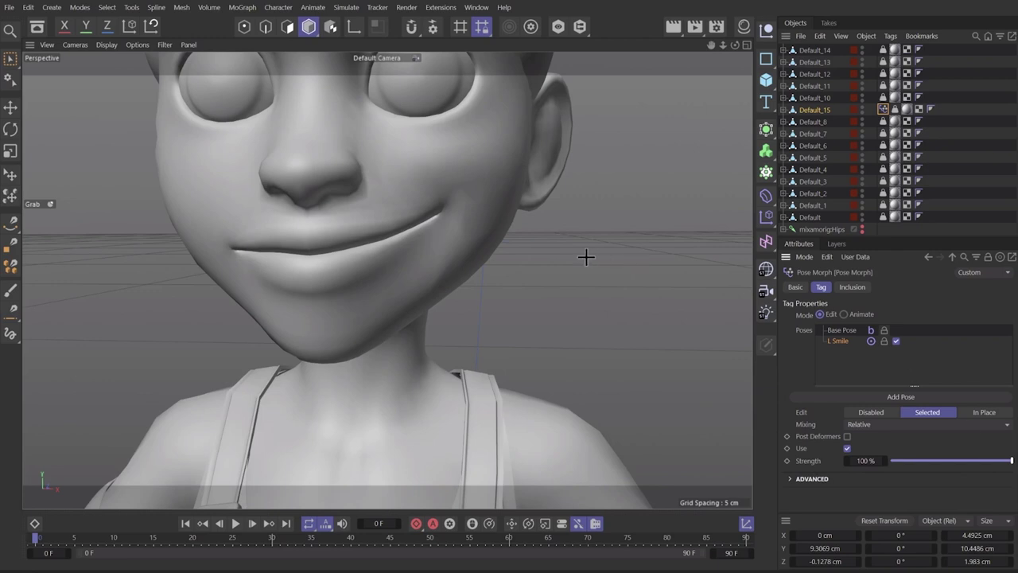
pyautogui.scroll(-5, 414, 219)
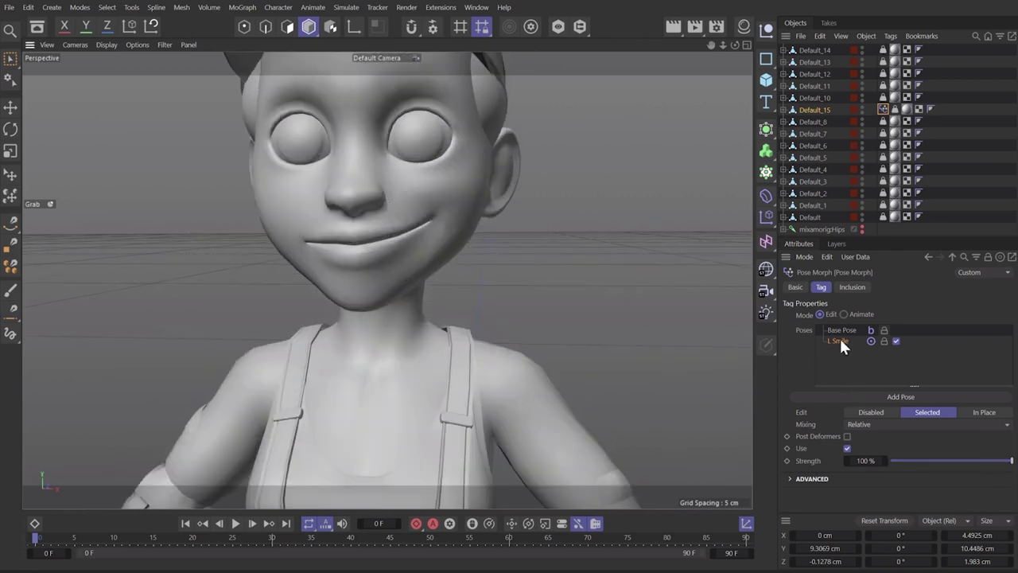
# Copy and paste the L Smile pose and flip the duplicate along X to mirror the smile.
pyautogui.rightClick(841, 344)
pyautogui.click(847, 373)
pyautogui.rightClick(841, 344)
pyautogui.click(862, 408)
pyautogui.rightClick(844, 353)
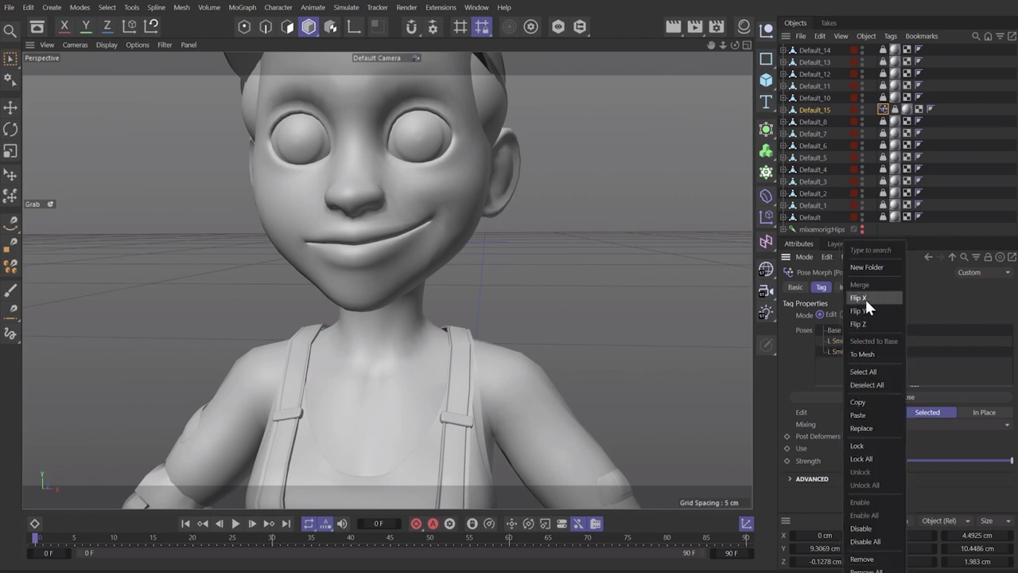
pyautogui.click(865, 298)
pyautogui.keyDown('alt'); pyautogui.moveTo(416, 227); pyautogui.dragTo(449, 226); pyautogui.keyUp('alt')
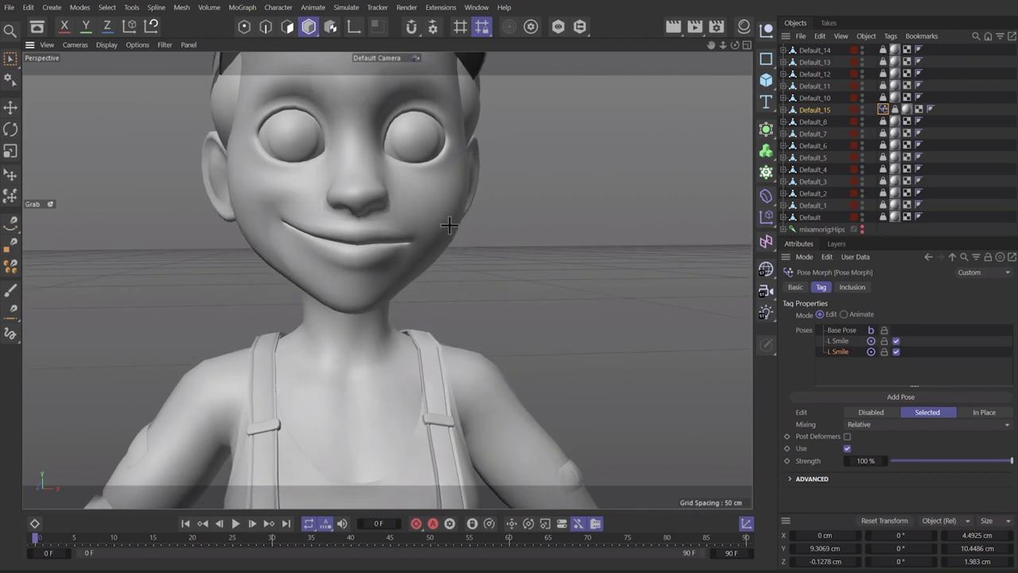
# Rename the flipped pose R Smile.
pyautogui.doubleClick(838, 352)
pyautogui.write('R Smile')
pyautogui.press('Return')
# Test both smile poses in Animate mode by varying the strengths, lowering L Smile to 41% and adjusting R Smile.
pyautogui.moveTo(1008, 459)
pyautogui.mouseDown()
pyautogui.moveTo(915, 466)
pyautogui.moveTo(1011, 463)
pyautogui.mouseUp()
pyautogui.click(857, 313)
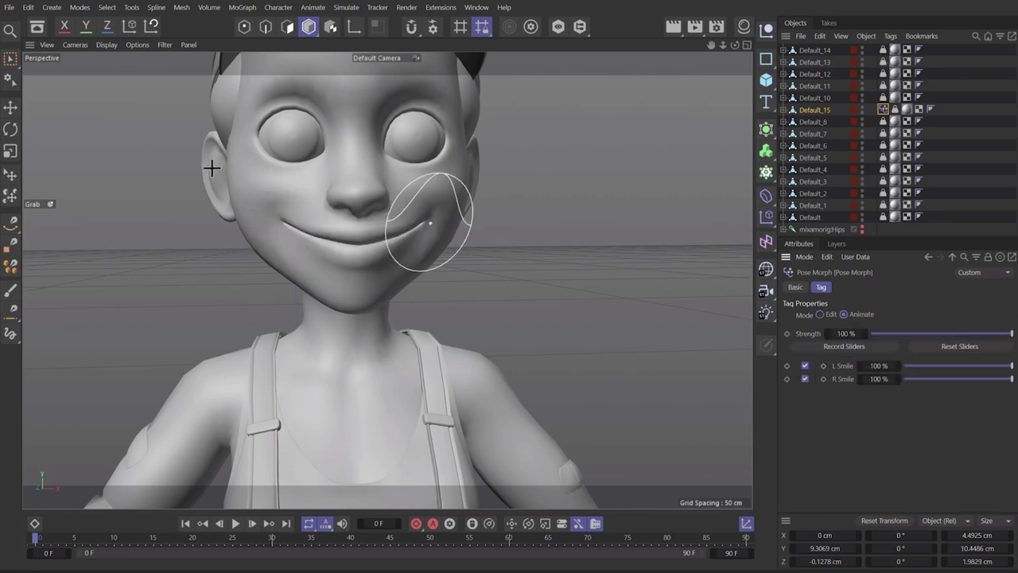
pyautogui.keyDown('alt'); pyautogui.moveTo(432, 222); pyautogui.dragTo(419, 248); pyautogui.keyUp('alt')
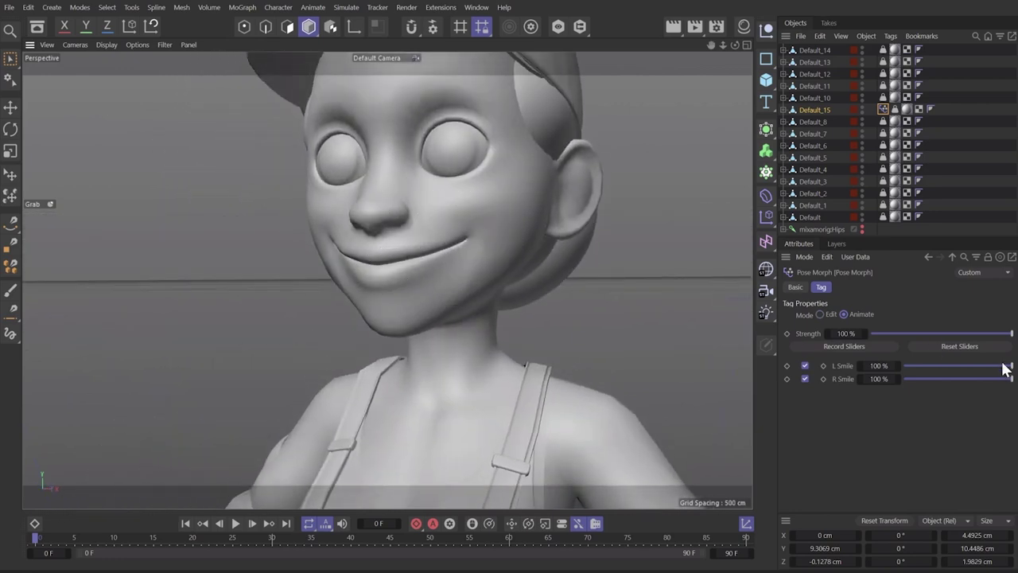
pyautogui.moveTo(1009, 365); pyautogui.dragTo(947, 366)
pyautogui.keyDown('alt'); pyautogui.moveTo(389, 238); pyautogui.dragTo(450, 236); pyautogui.keyUp('alt')
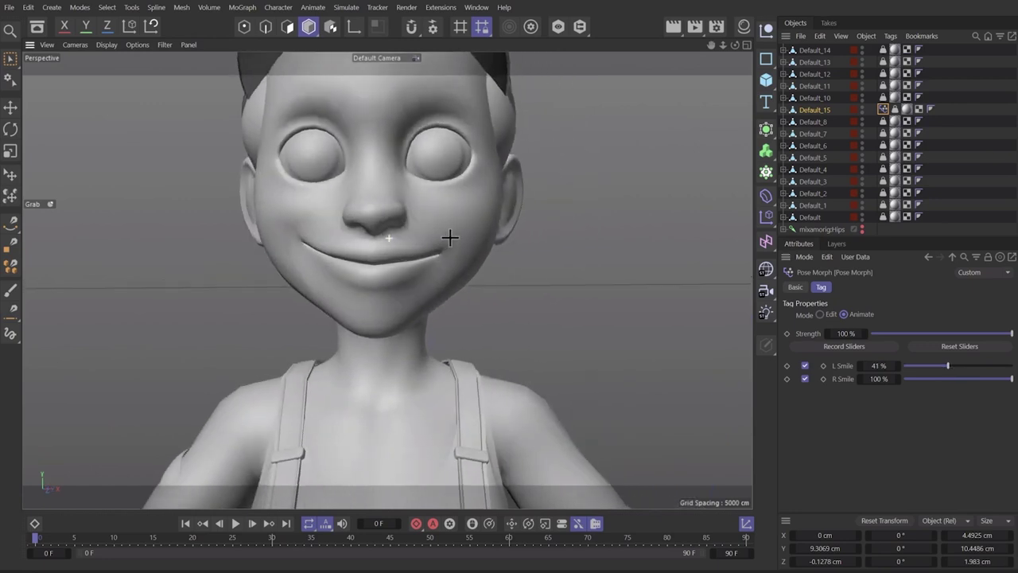
pyautogui.moveTo(1004, 380); pyautogui.dragTo(972, 370)
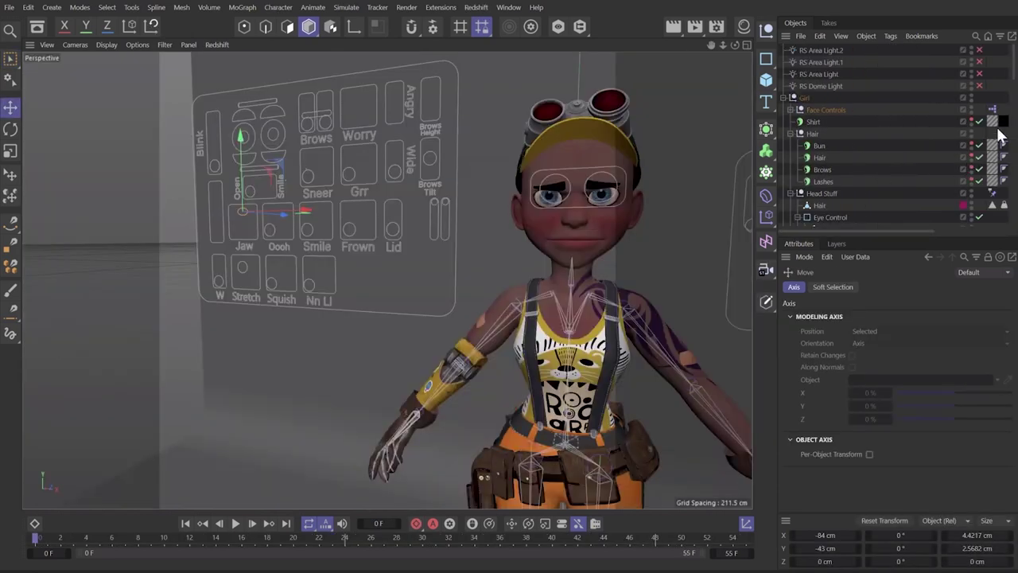
# Open the XPresso network attached to the Face Controls null in the finished character rig.
pyautogui.click(836, 110)
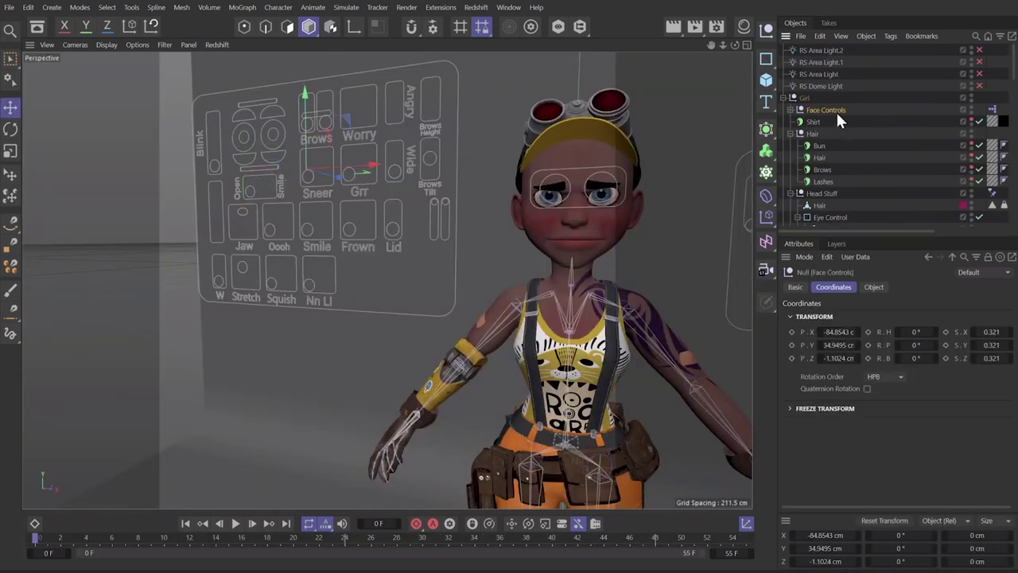
pyautogui.click(993, 111)
pyautogui.doubleClick(994, 112)
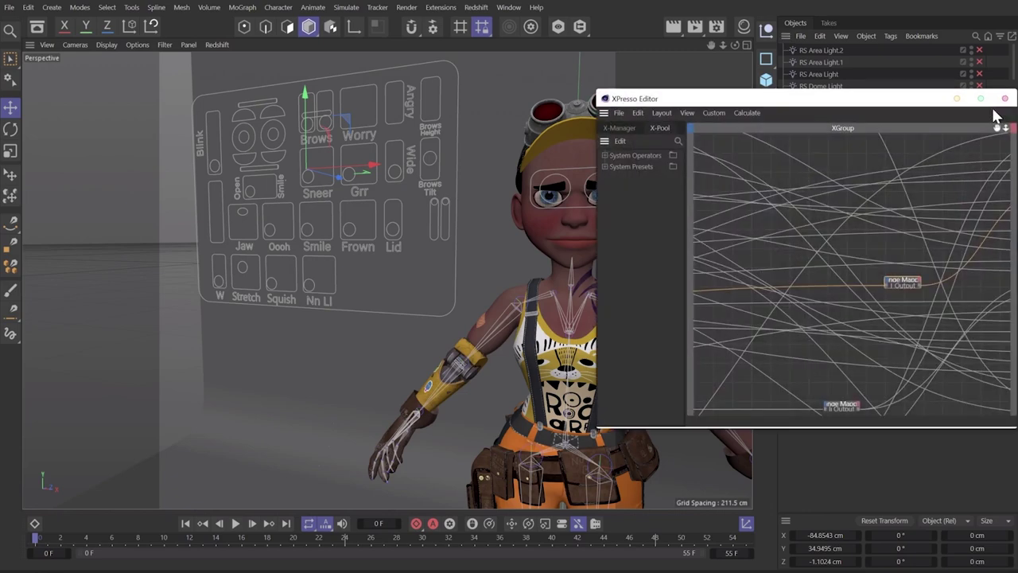
pyautogui.moveTo(882, 106); pyautogui.dragTo(451, 95)
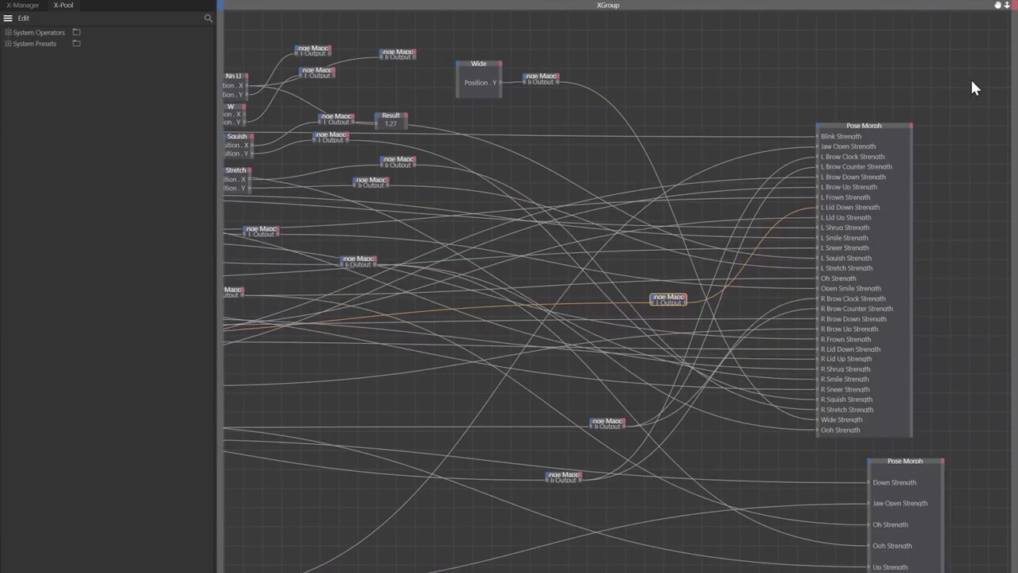
# Examine how the face control nodes feed the strength inputs of the Pose Morph node, shifting that node aside to trace its connections.
pyautogui.moveTo(1007, 7); pyautogui.dragTo(902, 7)
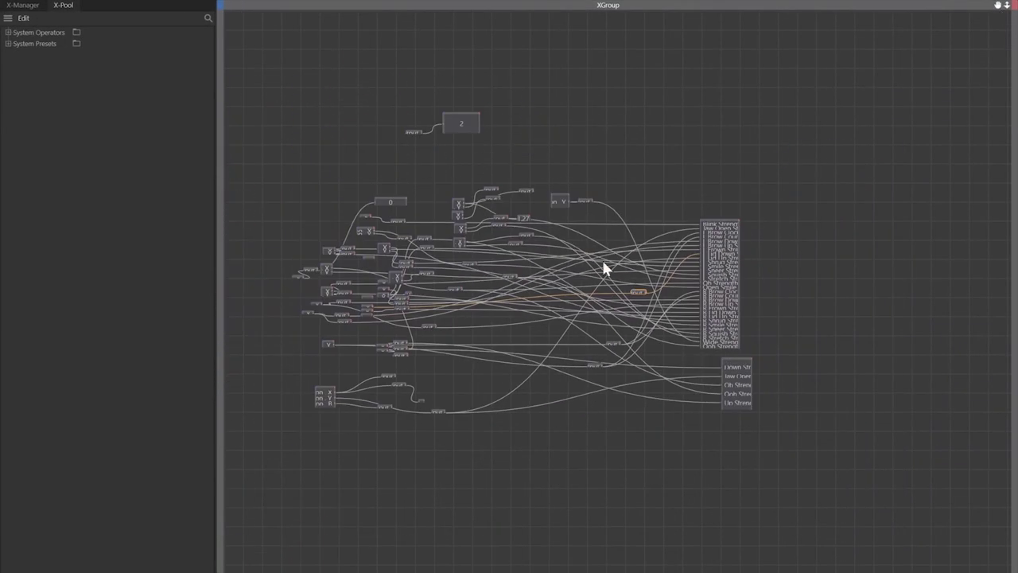
pyautogui.keyDown('alt'); pyautogui.moveTo(602, 260); pyautogui.dragTo(633, 251, button='middle'); pyautogui.keyUp('alt')
pyautogui.moveTo(998, 6); pyautogui.dragTo(1017, 6)
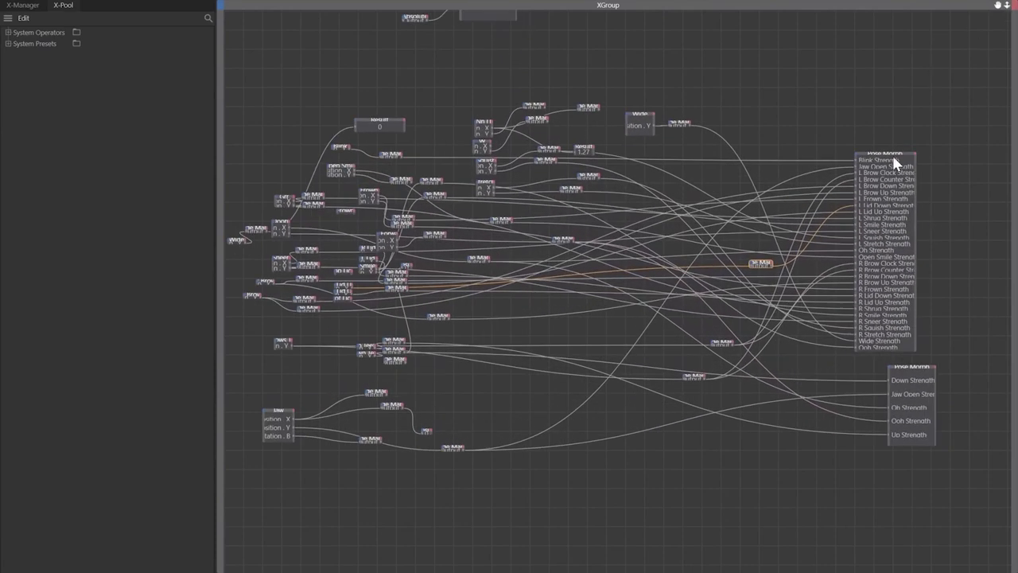
pyautogui.moveTo(902, 157); pyautogui.dragTo(852, 165)
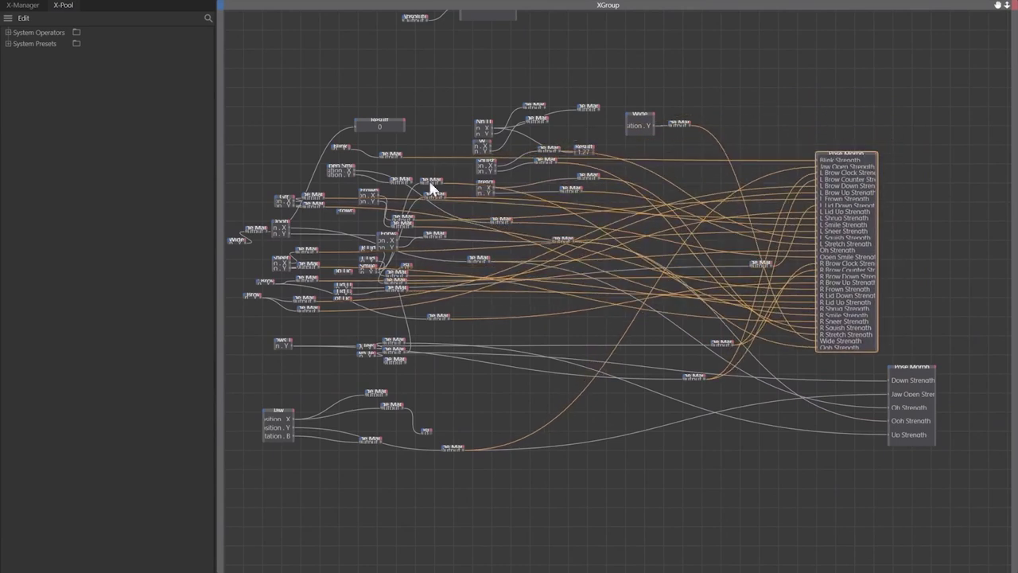
pyautogui.moveTo(429, 183); pyautogui.dragTo(517, 180, button='middle')
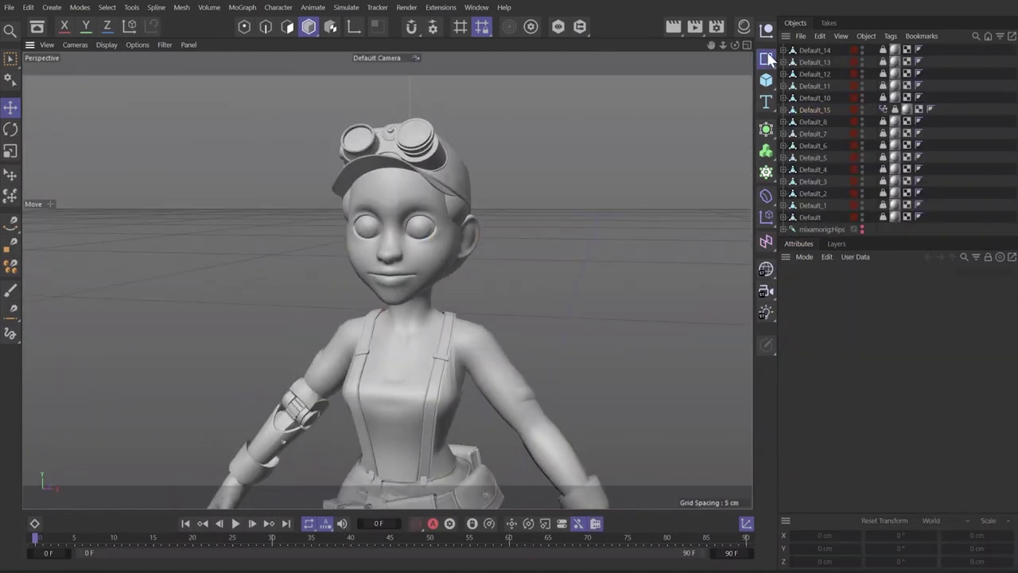
# Add a circle spline beside the character's head at about X 2.27 cm, Y 8.86 cm, scaled down to about 0.77 cm across.
pyautogui.click(767, 60)
pyautogui.click(869, 78)
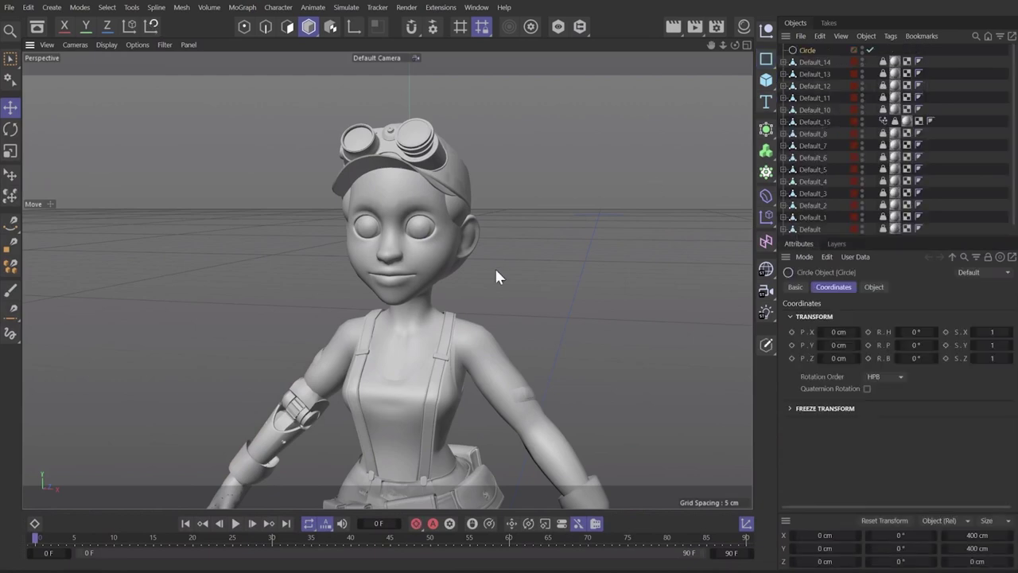
pyautogui.scroll(-8, 494, 266)
pyautogui.moveTo(514, 400); pyautogui.dragTo(531, 224)
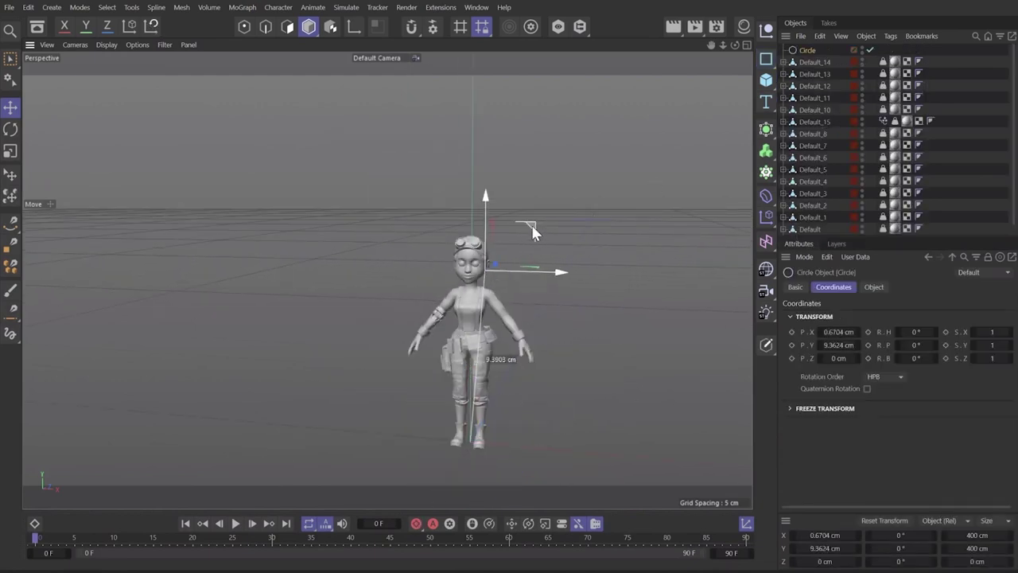
pyautogui.press('t')
pyautogui.moveTo(662, 242); pyautogui.dragTo(170, 332)
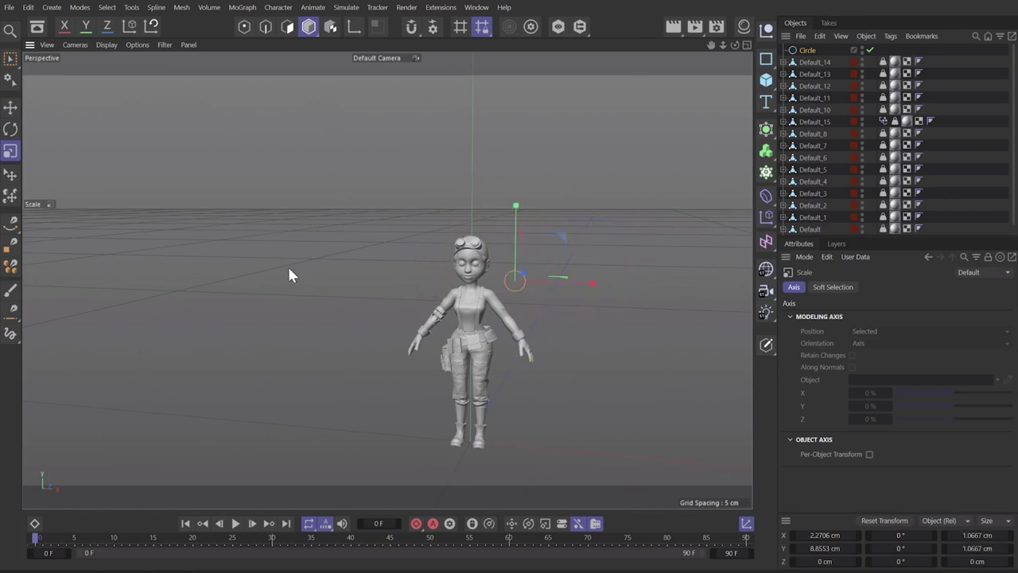
pyautogui.scroll(6, 557, 303)
pyautogui.click(557, 292)
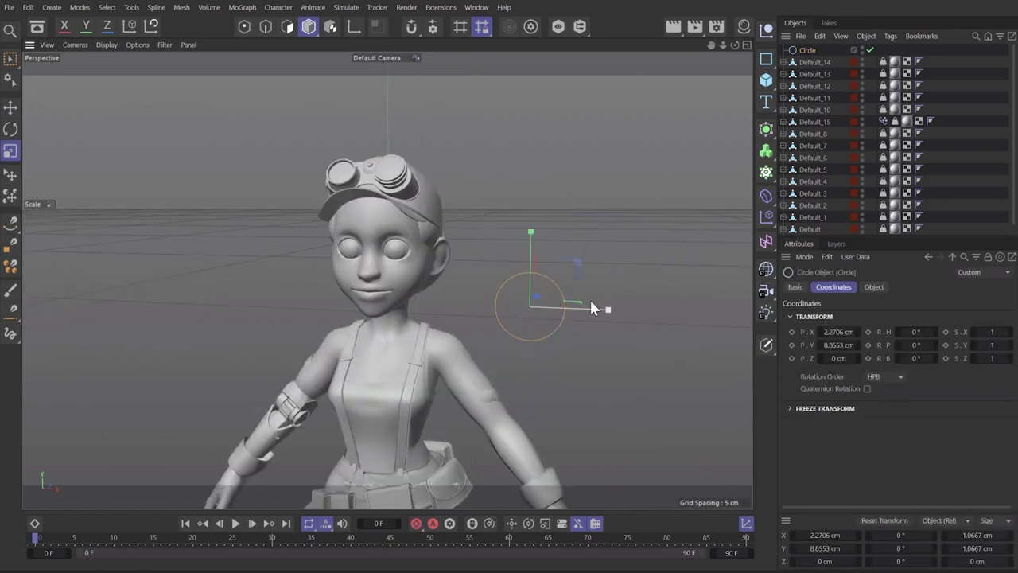
pyautogui.moveTo(590, 297)
pyautogui.mouseDown()
pyautogui.moveTo(605, 273)
pyautogui.moveTo(588, 288)
pyautogui.mouseUp()
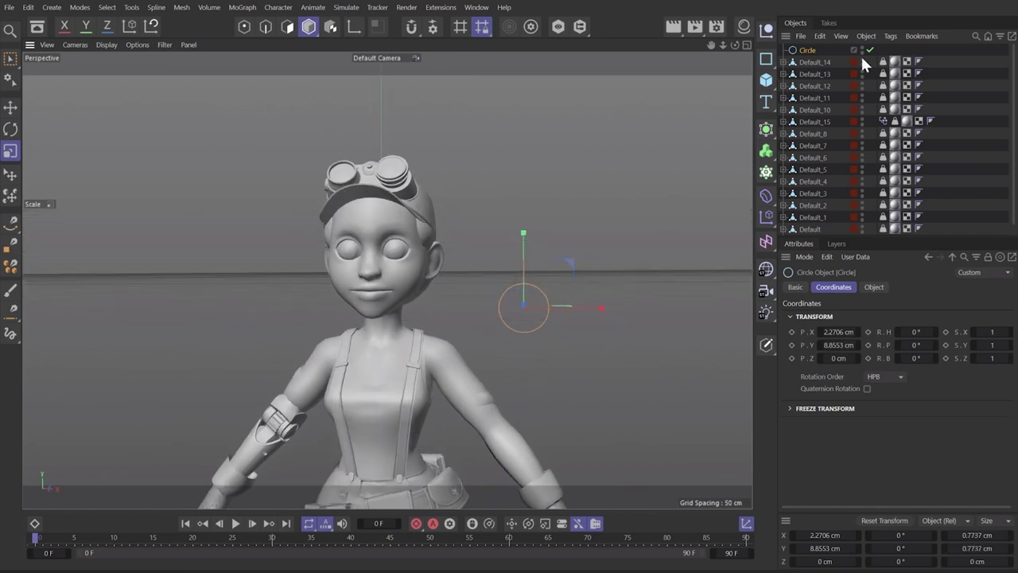
# Rename the circle spline Open Smile.
pyautogui.doubleClick(807, 48)
pyautogui.write('Open Smile')
pyautogui.press('Return')
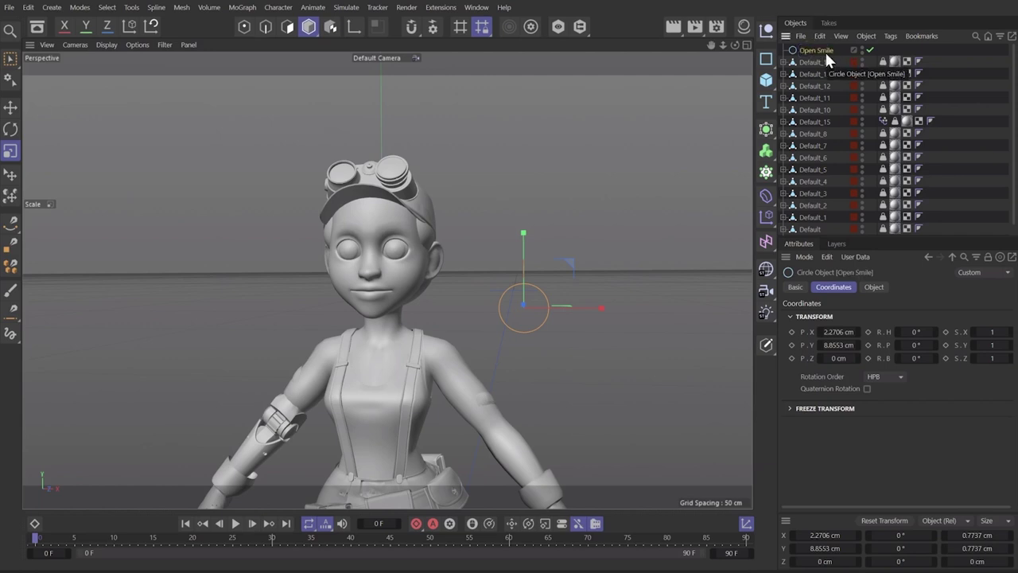
# Attach an XPresso tag to the Open Smile circle, make its editor window narrower and taller, and bring the circle in as a node.
pyautogui.rightClick(826, 51)
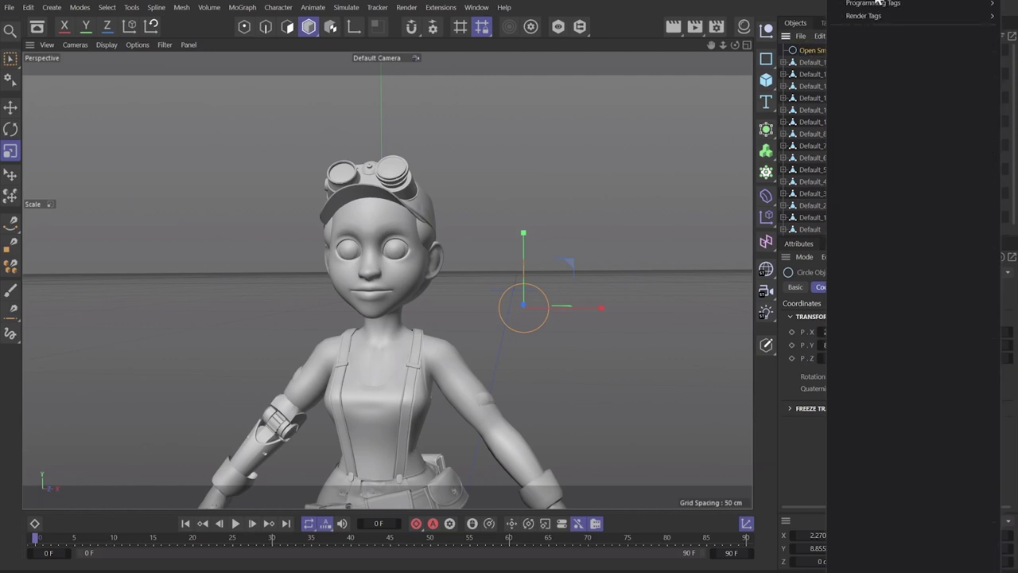
pyautogui.moveTo(872, 5)
pyautogui.click(801, 10)
pyautogui.moveTo(241, 51); pyautogui.dragTo(248, 56)
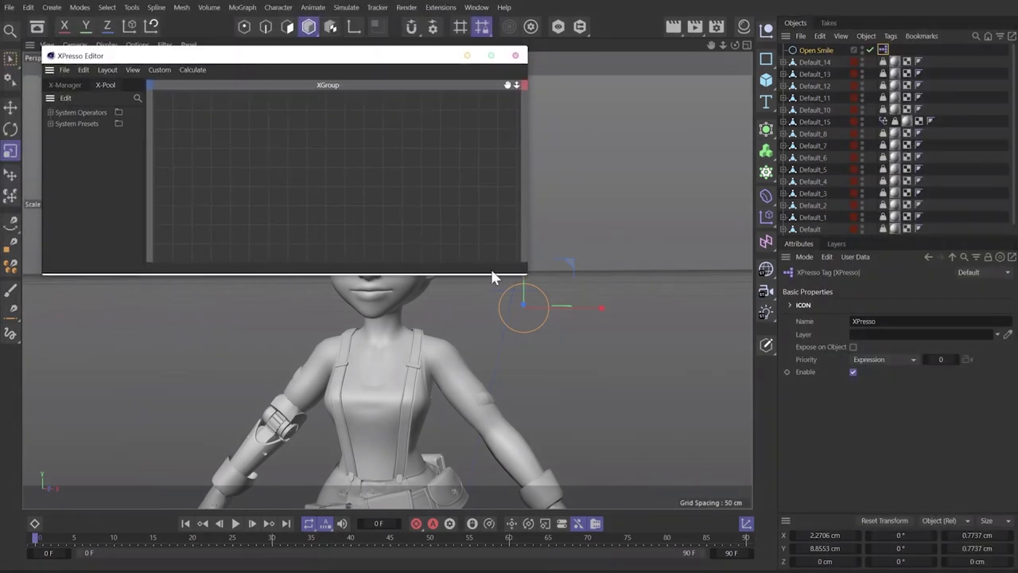
pyautogui.moveTo(524, 274); pyautogui.dragTo(447, 390)
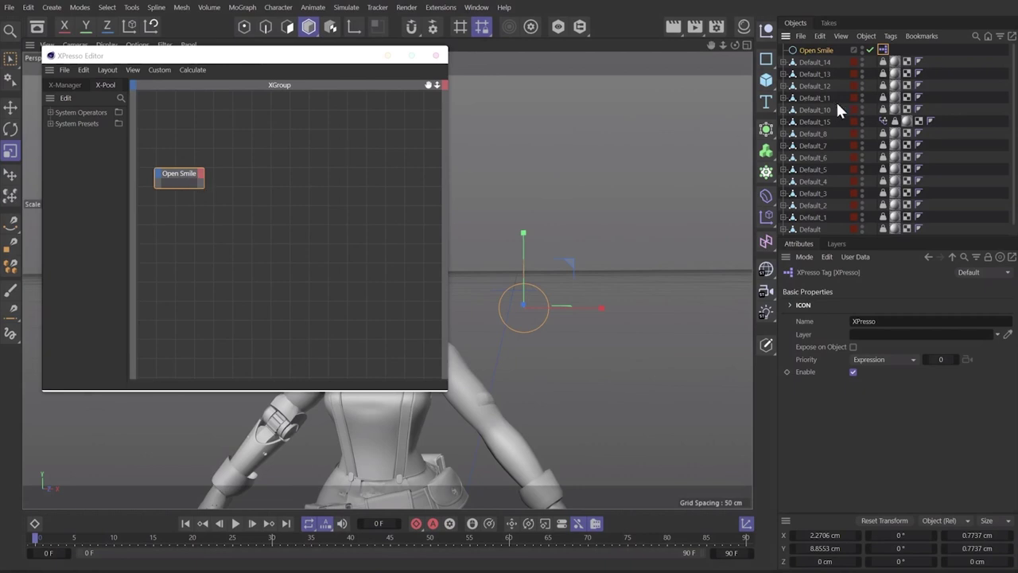
# Bring the Pose Morph tag of Default_15 into the XPresso network as a node, and space it apart from the Open Smile node.
pyautogui.scroll(-1, 837, 110)
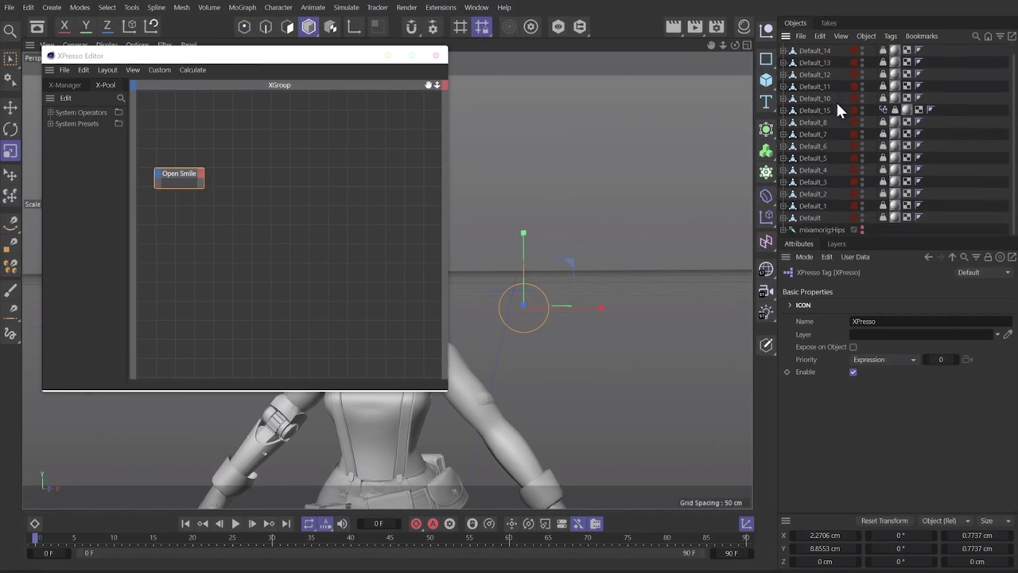
pyautogui.click(883, 112)
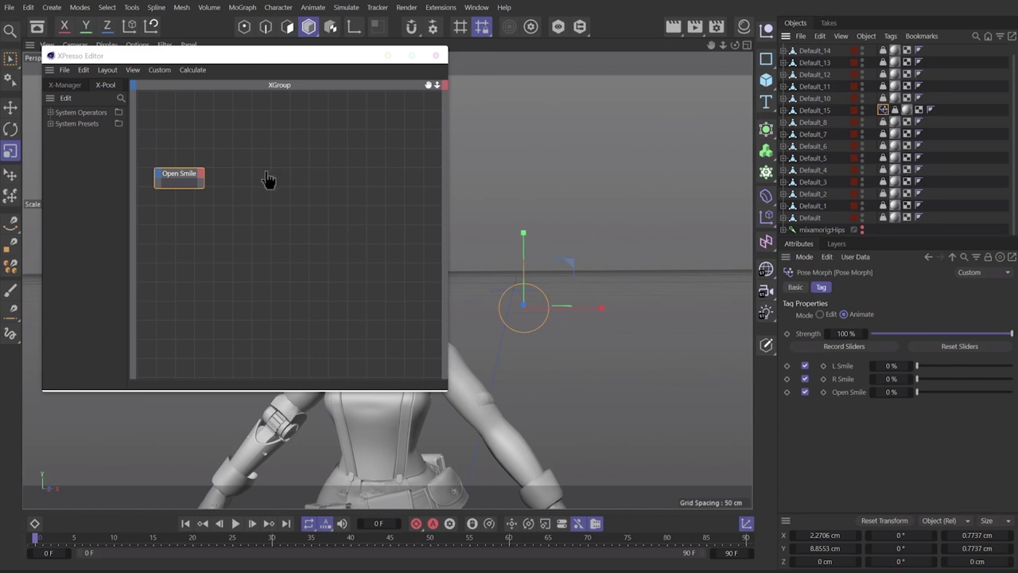
pyautogui.moveTo(268, 180); pyautogui.dragTo(321, 170)
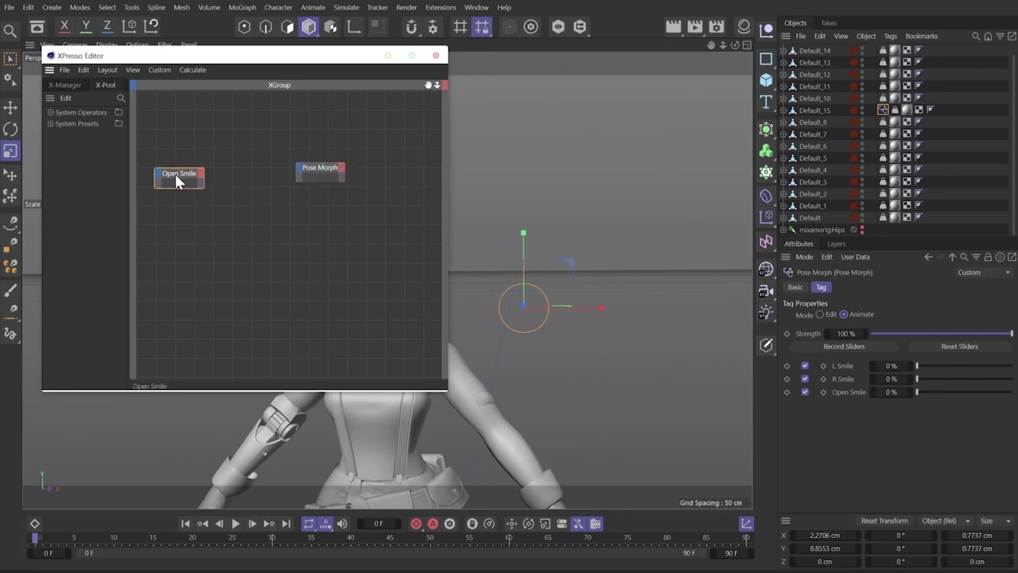
pyautogui.moveTo(176, 182); pyautogui.dragTo(181, 163)
pyautogui.moveTo(320, 167); pyautogui.dragTo(348, 161)
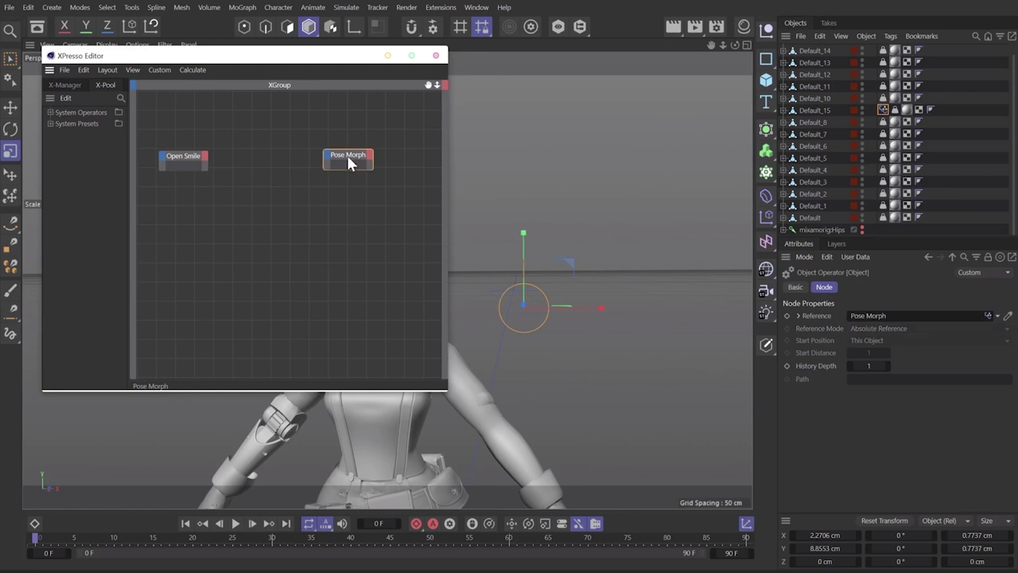
# Add L Smile Strength, Open Smile Strength and R Smile Strength input ports to the Pose Morph node and enlarge it to show them.
pyautogui.click(325, 153)
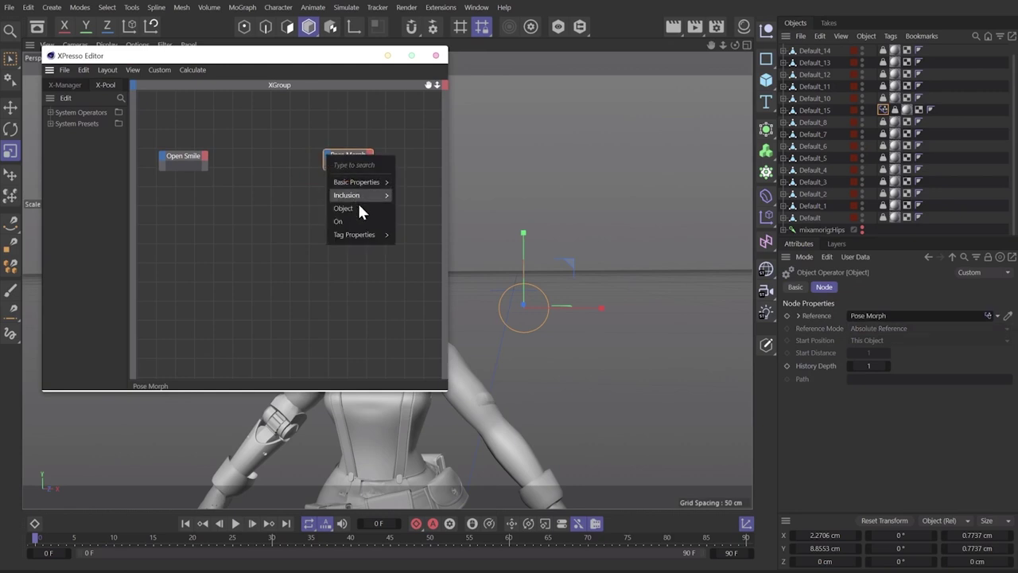
pyautogui.moveTo(376, 238)
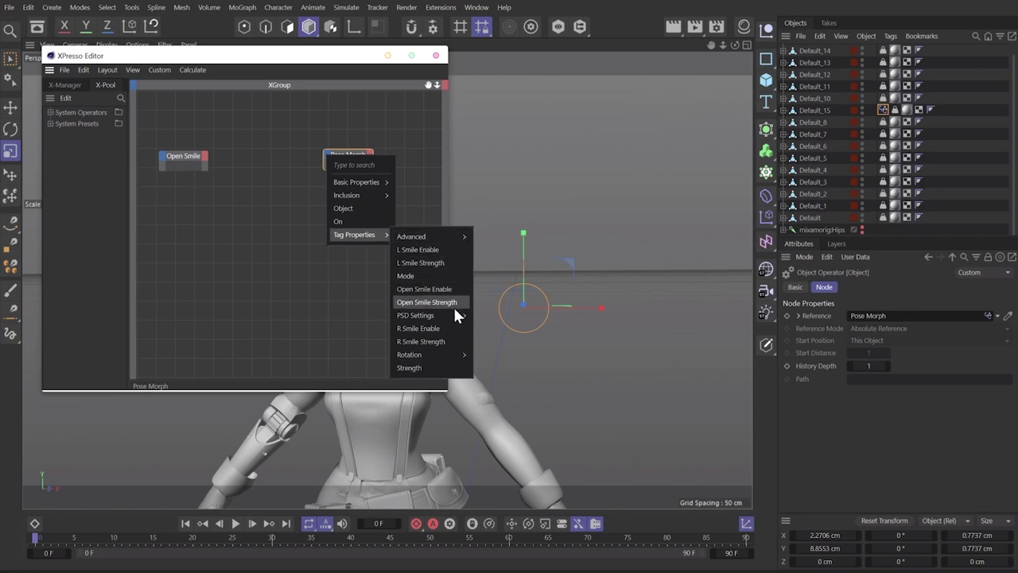
pyautogui.click(440, 262)
pyautogui.click(327, 155)
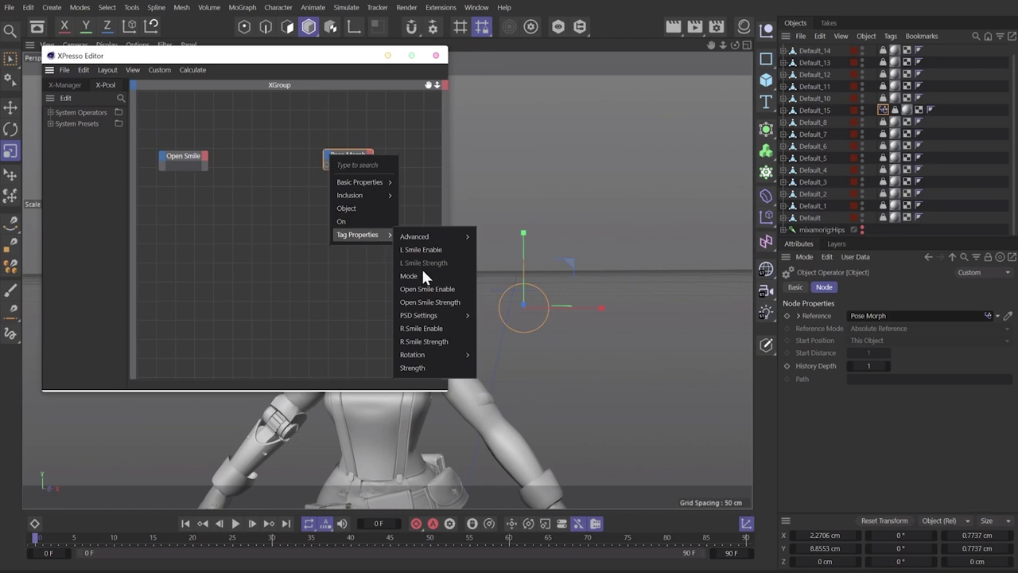
pyautogui.click(433, 301)
pyautogui.click(331, 159)
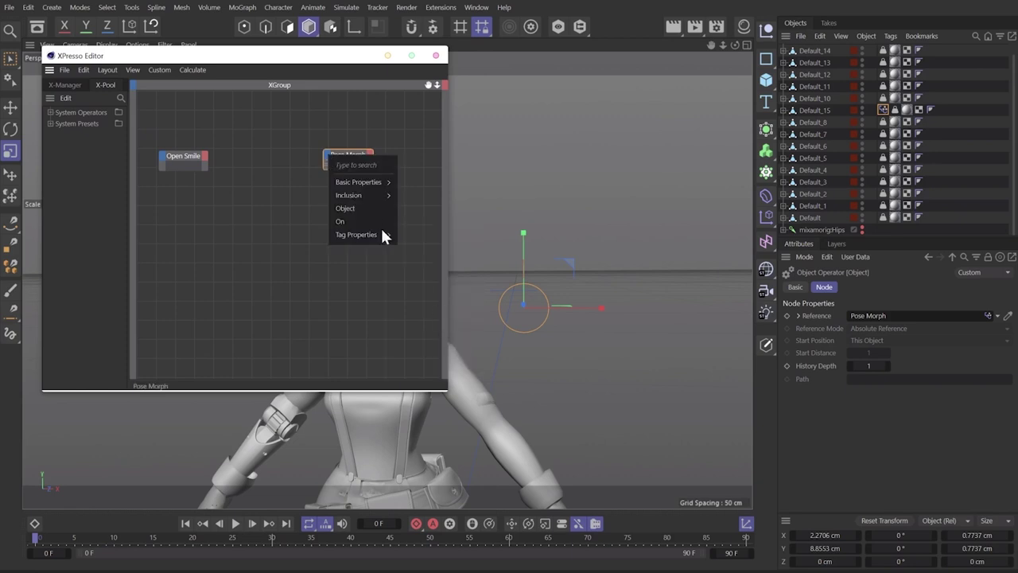
pyautogui.moveTo(382, 229)
pyautogui.click(432, 342)
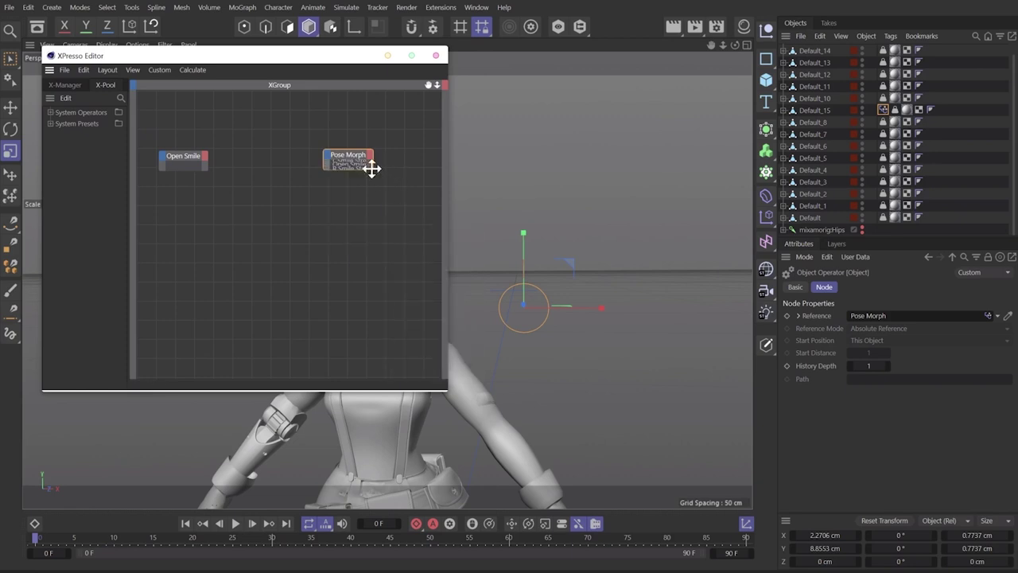
pyautogui.moveTo(372, 167); pyautogui.dragTo(415, 239)
pyautogui.click(369, 208)
# Raise the Open Smile circle to about Y 9.57 cm and add a Position . Y output port to its node.
pyautogui.click(187, 159)
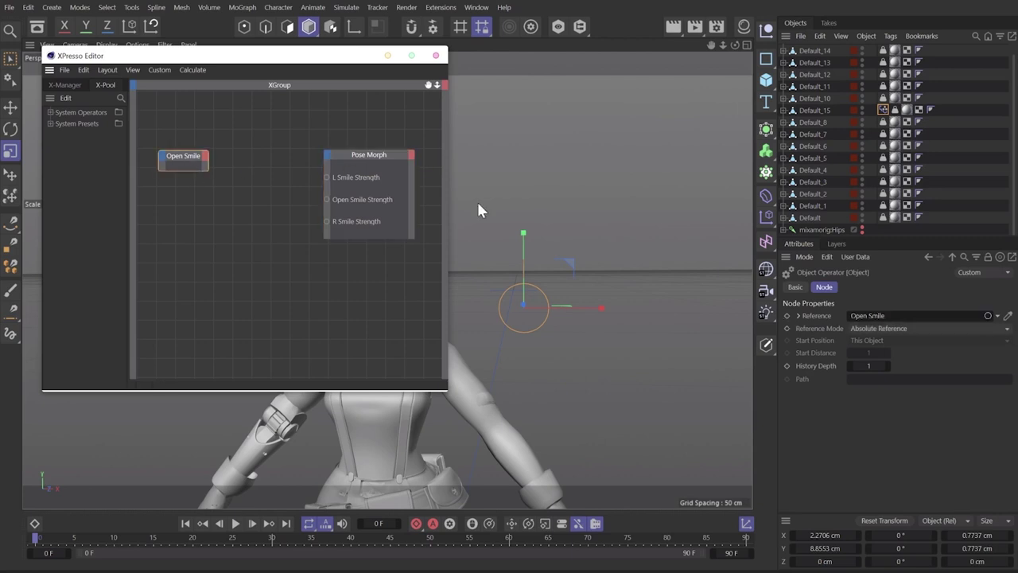
pyautogui.press('e')
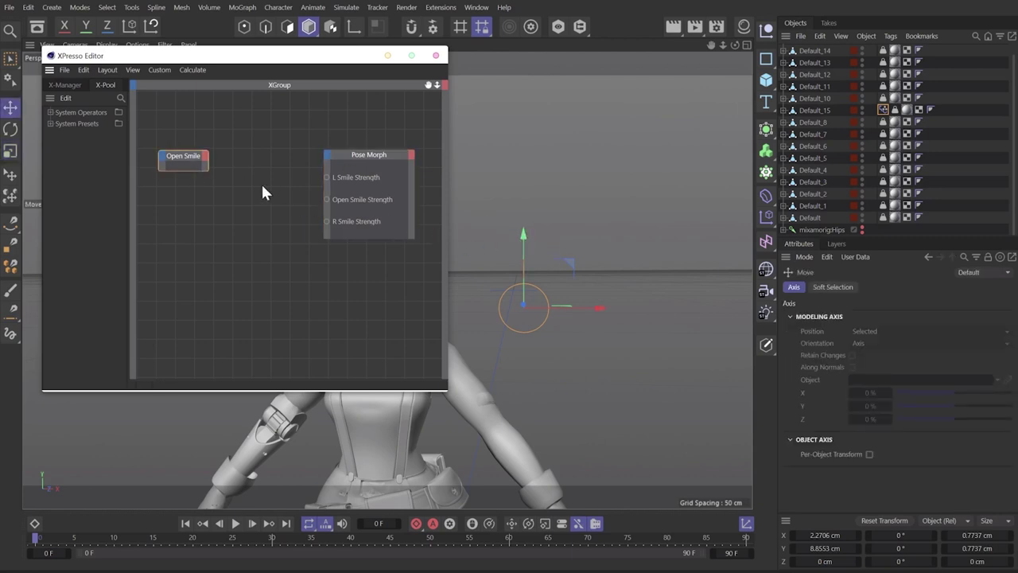
pyautogui.moveTo(523, 233); pyautogui.dragTo(529, 210)
pyautogui.click(205, 156)
pyautogui.moveTo(258, 201)
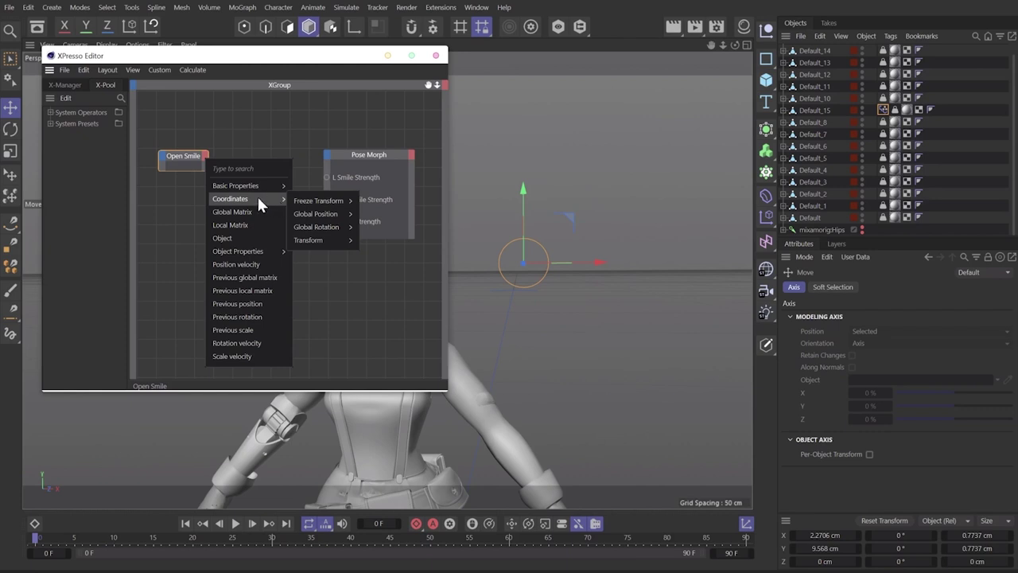
pyautogui.moveTo(335, 234)
pyautogui.moveTo(382, 242)
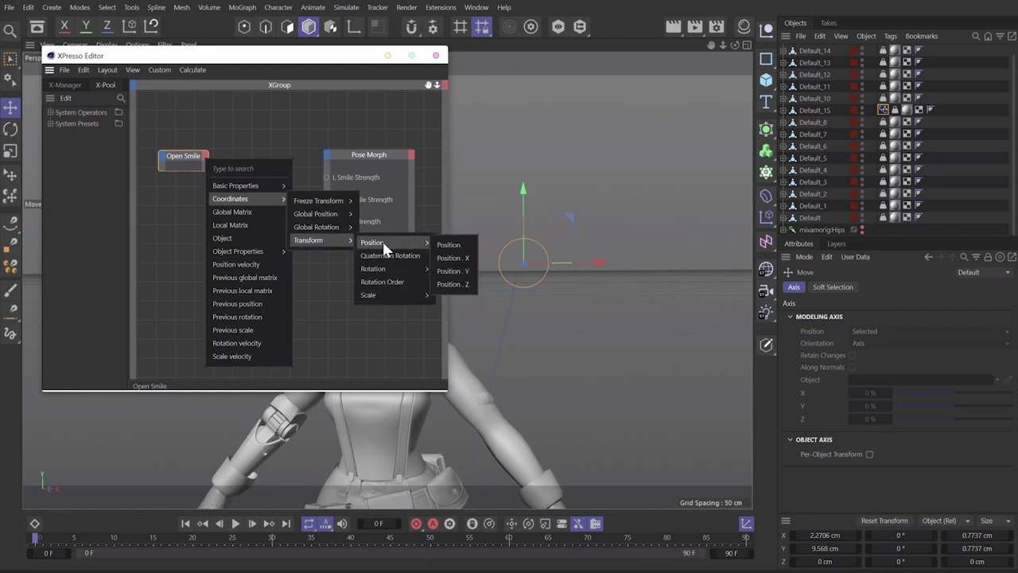
pyautogui.click(450, 271)
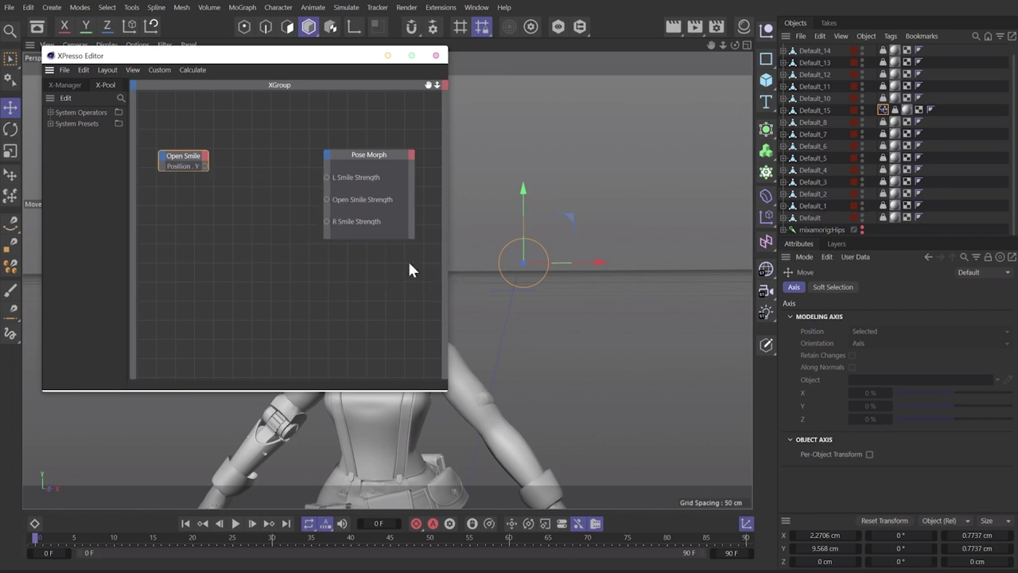
# Add a Result node and connect the Open Smile node's Position . Y output to it.
pyautogui.rightClick(207, 142)
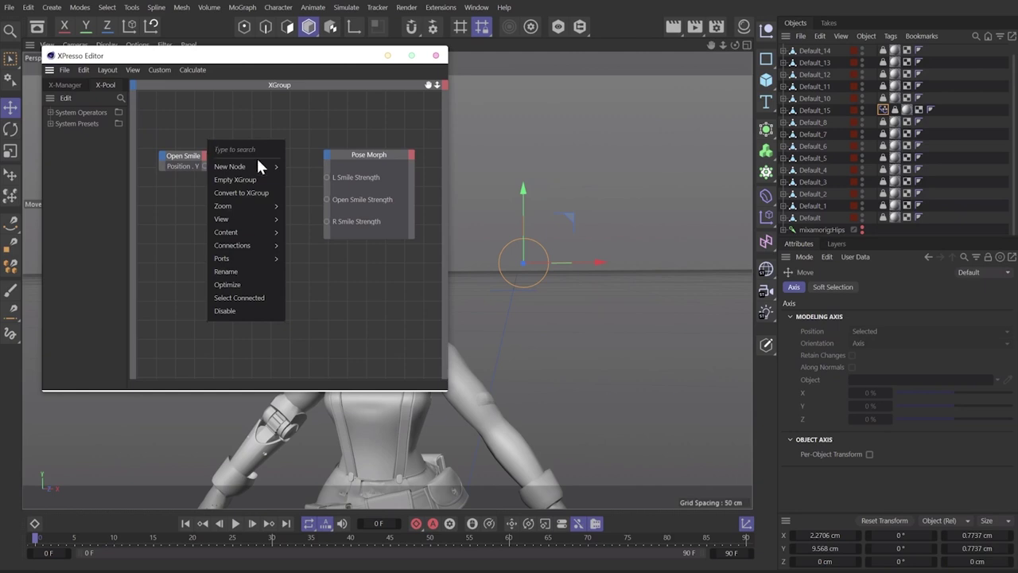
pyautogui.write('res')
pyautogui.moveTo(257, 162)
pyautogui.moveTo(321, 169)
pyautogui.moveTo(370, 171)
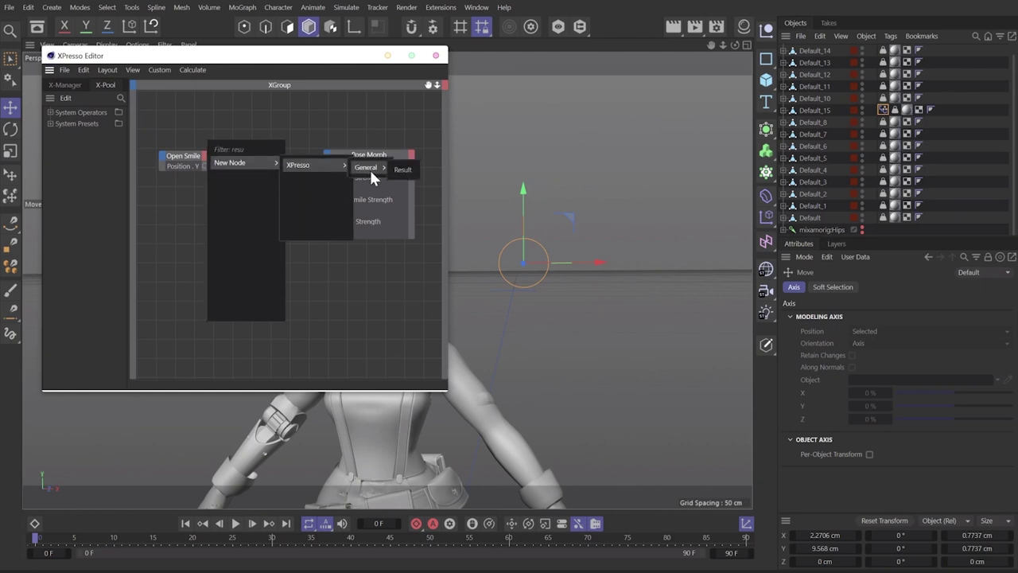
pyautogui.click(402, 170)
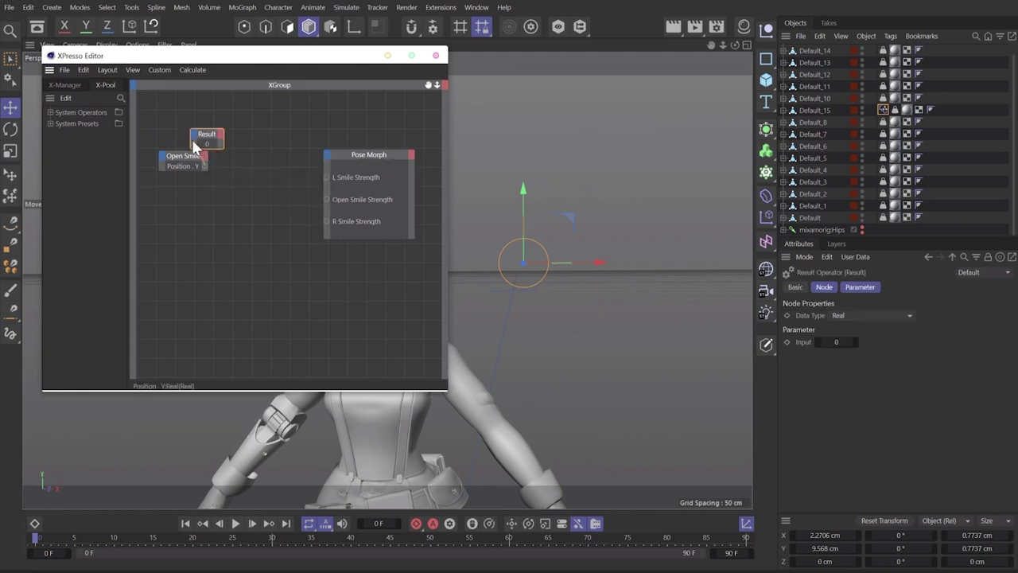
pyautogui.moveTo(194, 143); pyautogui.dragTo(204, 166)
# Raise the circle to about Y 10.18 cm to test the Result readout, and place the Result node between Open Smile and Pose Morph.
pyautogui.moveTo(527, 198); pyautogui.dragTo(525, 168)
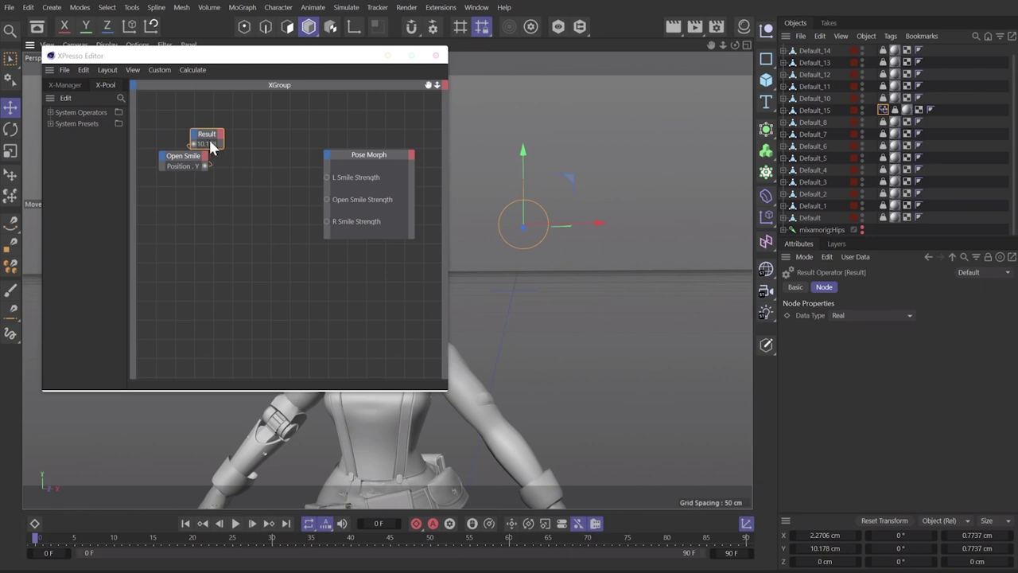
pyautogui.moveTo(212, 145); pyautogui.dragTo(293, 131)
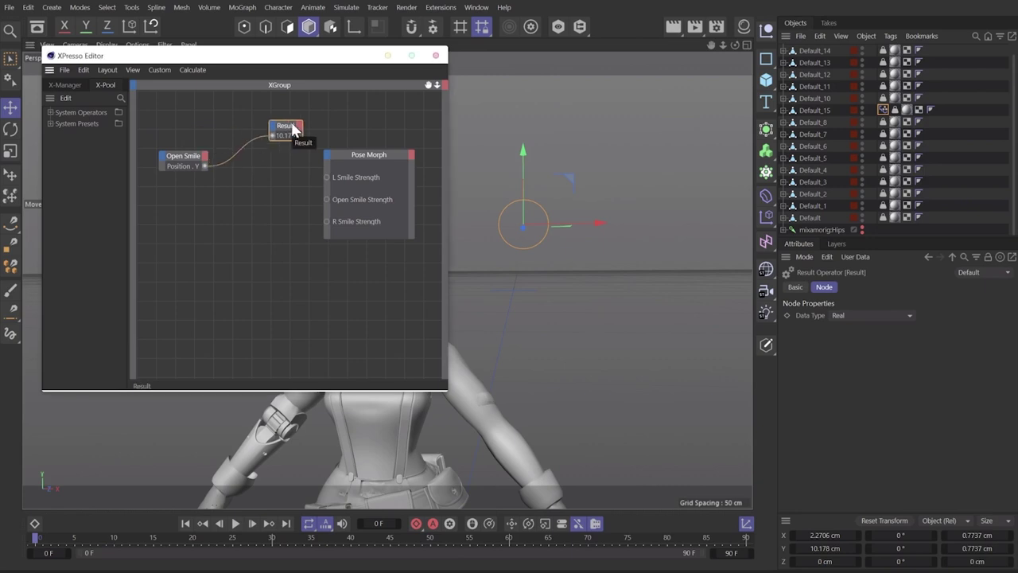
pyautogui.moveTo(292, 131); pyautogui.dragTo(269, 131)
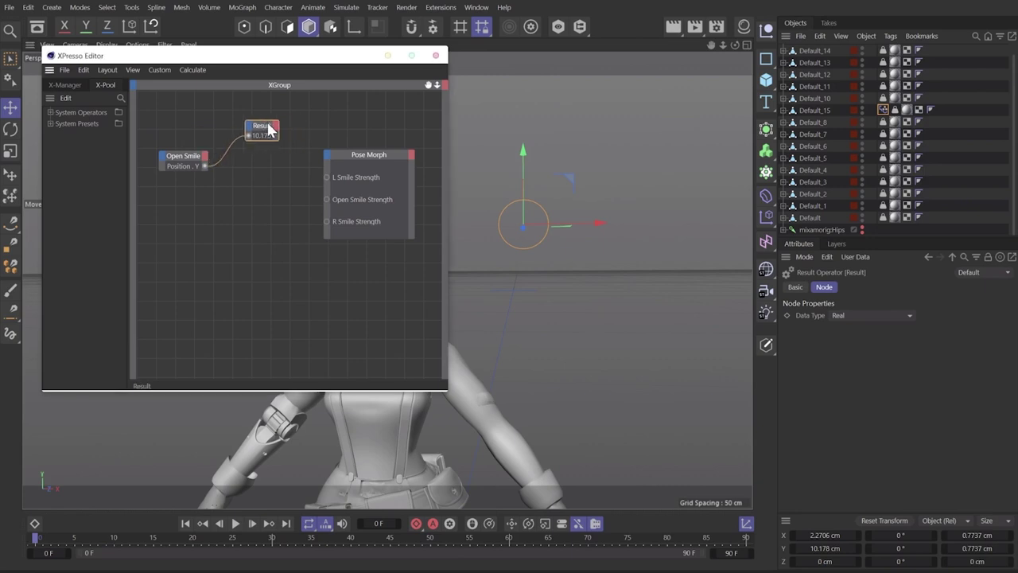
# Add a Range Mapper node fed by Position . Y, placed beside Pose Morph, and lower the circle to about Y 9.86 cm.
pyautogui.rightClick(219, 196)
pyautogui.write('rang')
pyautogui.moveTo(268, 218)
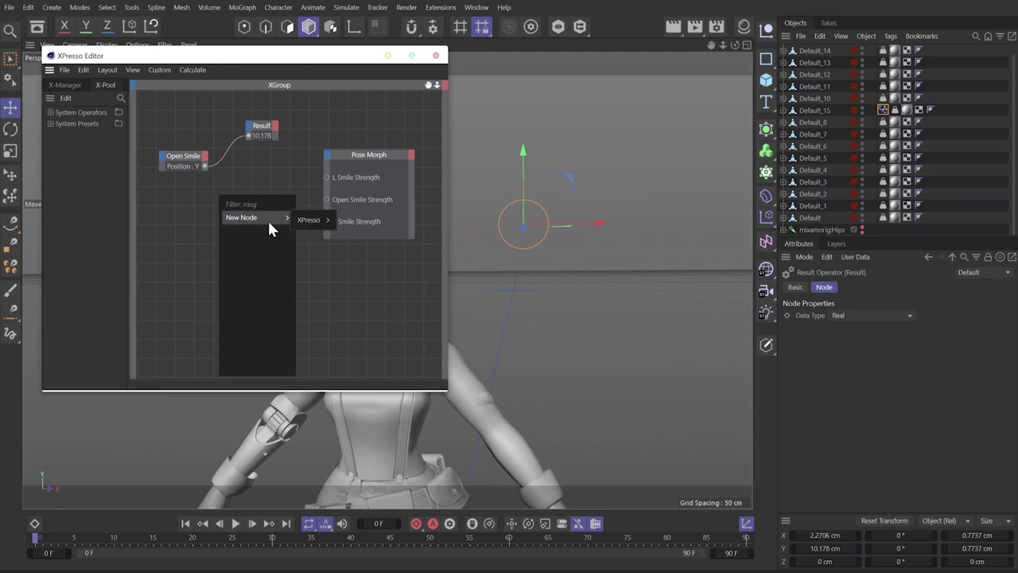
pyautogui.moveTo(313, 220)
pyautogui.click(402, 226)
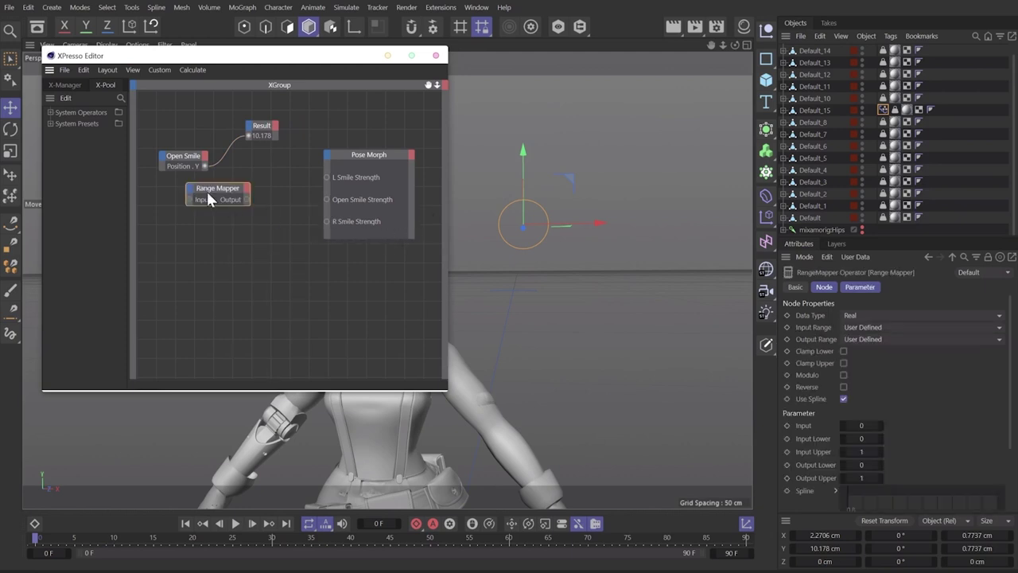
pyautogui.moveTo(224, 191); pyautogui.dragTo(261, 170)
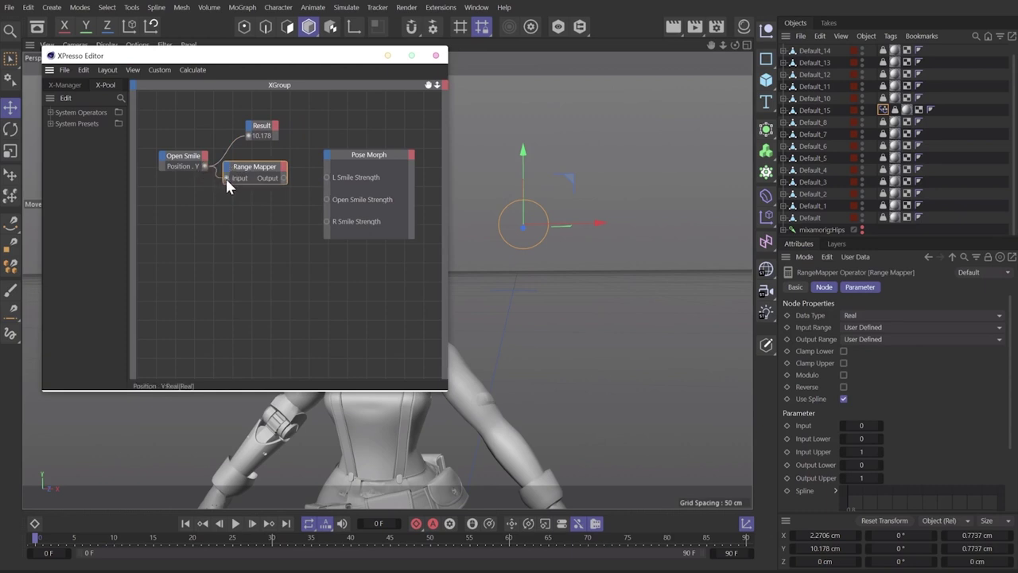
pyautogui.moveTo(228, 185); pyautogui.dragTo(228, 182)
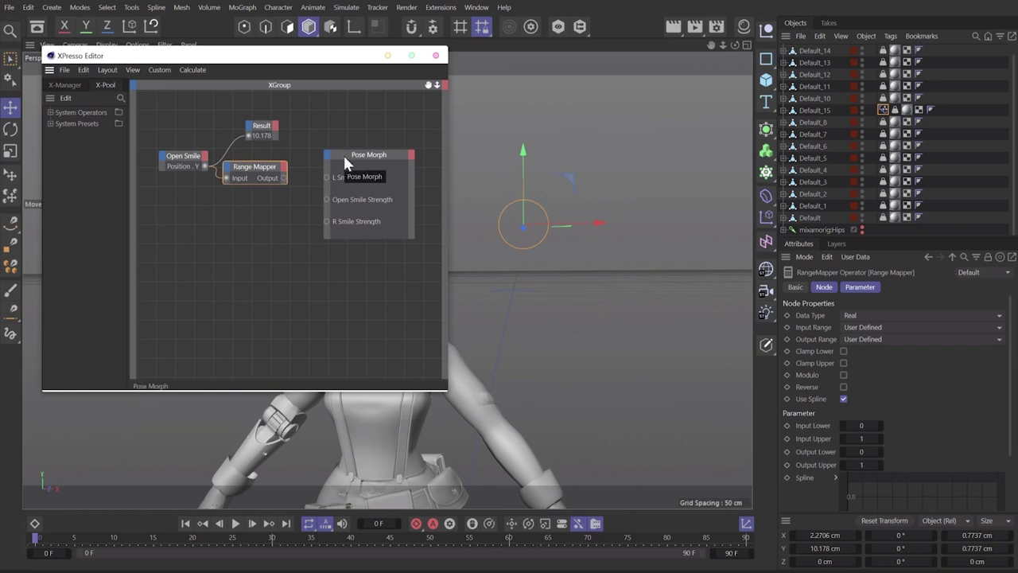
pyautogui.moveTo(518, 153); pyautogui.dragTo(529, 178)
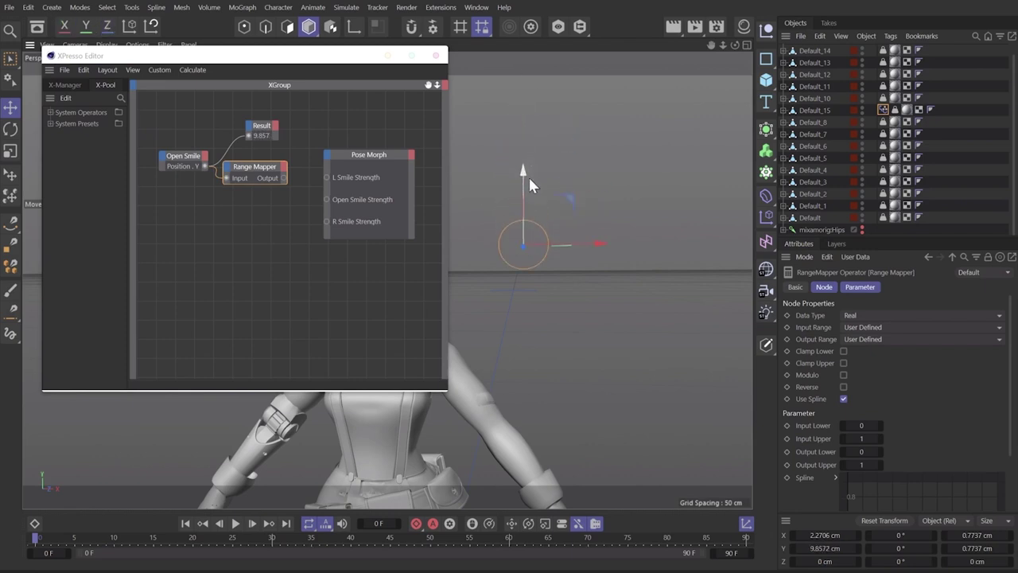
pyautogui.moveTo(261, 166); pyautogui.dragTo(283, 175)
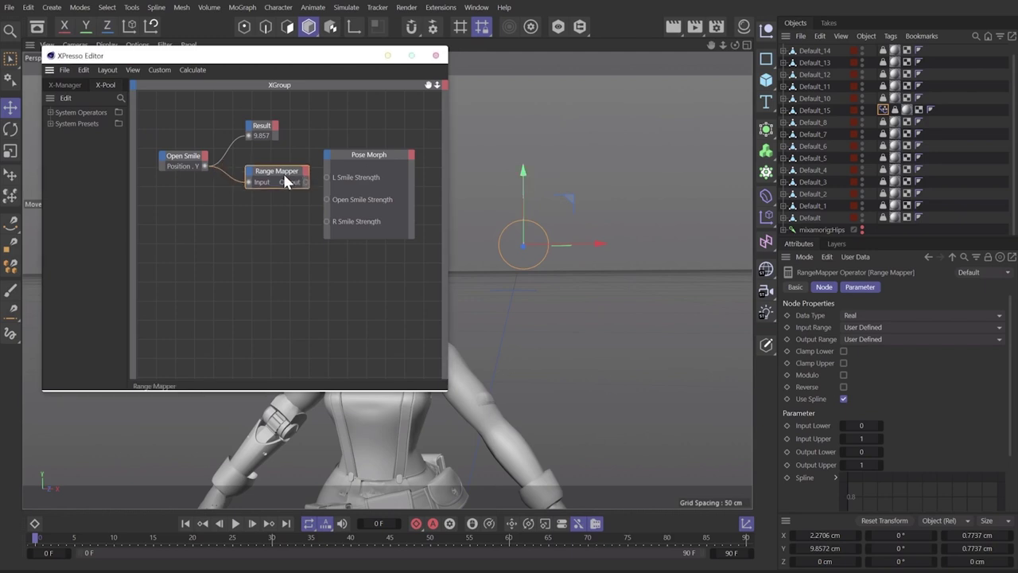
# Position the Open Smile circle at Y 9 cm for its low limit and at Y 11 cm for its high limit.
pyautogui.moveTo(523, 194); pyautogui.dragTo(552, 278)
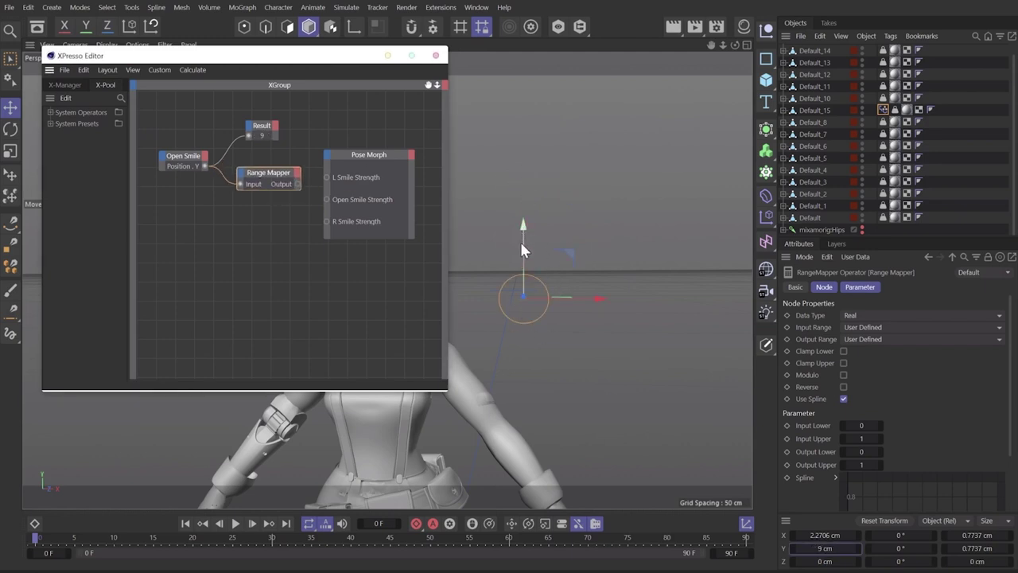
pyautogui.moveTo(525, 241); pyautogui.dragTo(527, 113)
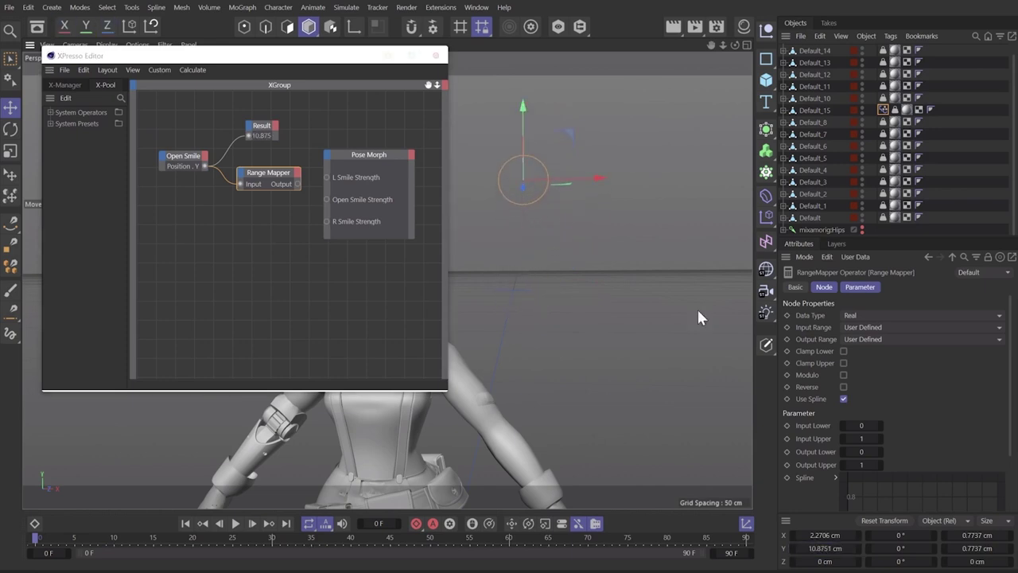
pyautogui.click(829, 550)
pyautogui.write('11')
pyautogui.press('Return')
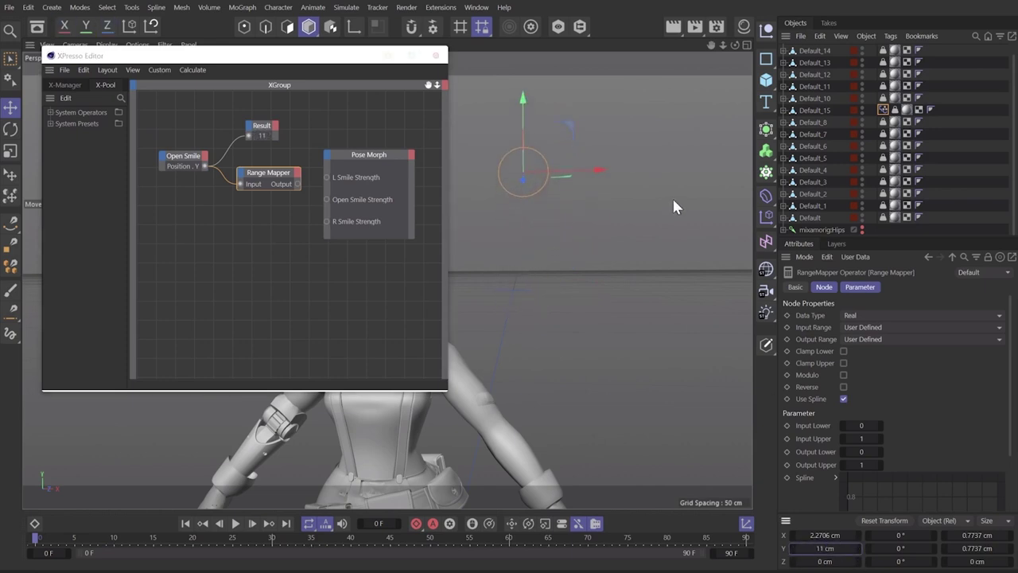
# Set the Range Mapper's Input Lower to 9 and Input Upper to 11, with Output Range set to Percent.
pyautogui.click(261, 179)
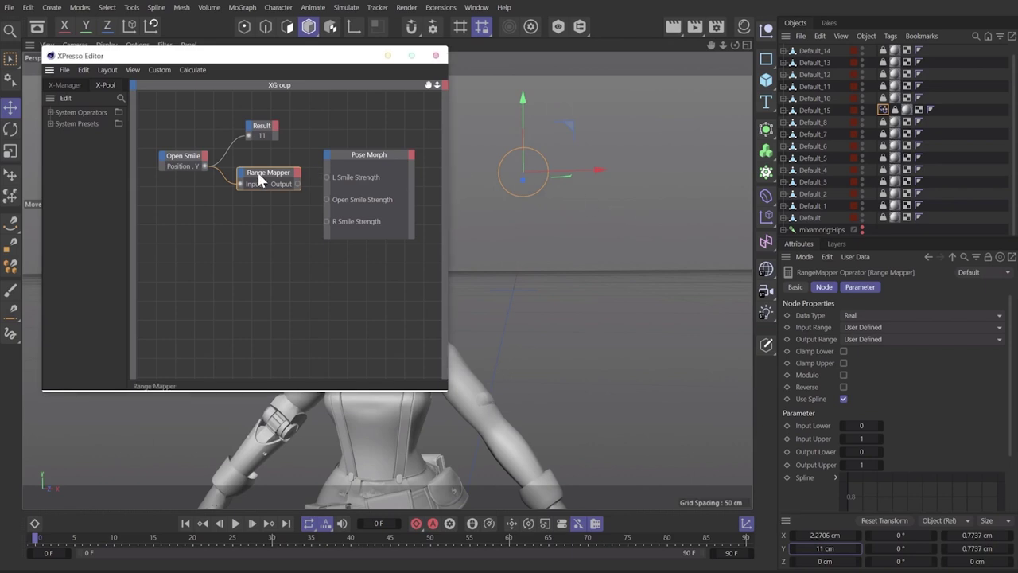
pyautogui.click(868, 326)
pyautogui.click(870, 326)
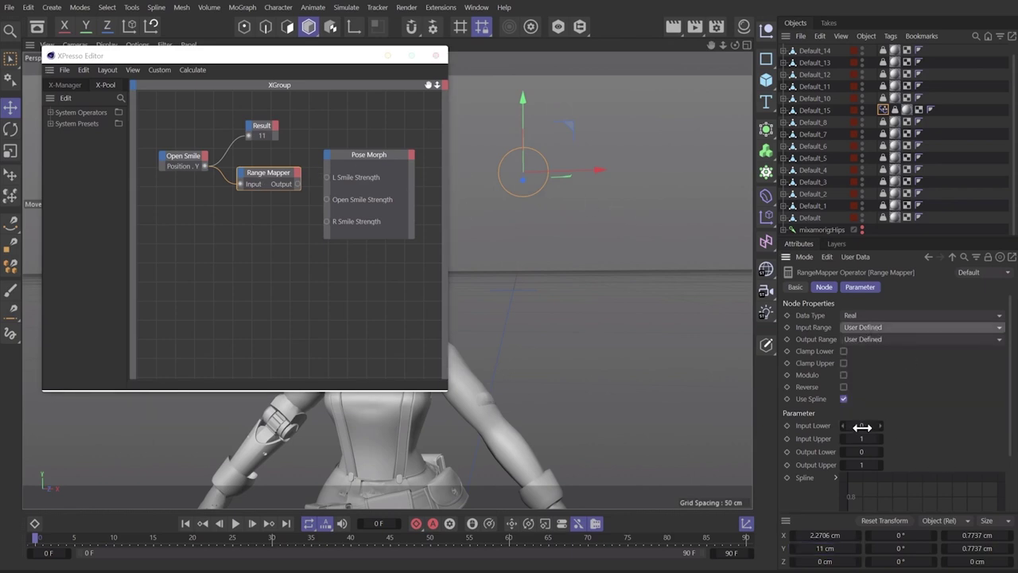
pyautogui.click(861, 425)
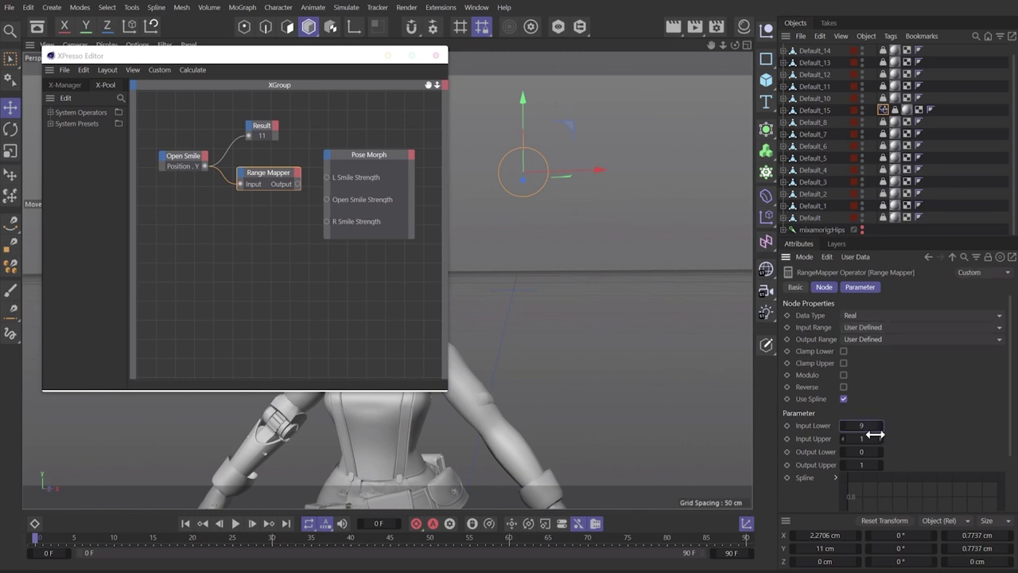
pyautogui.press('Return')
pyautogui.click(888, 340)
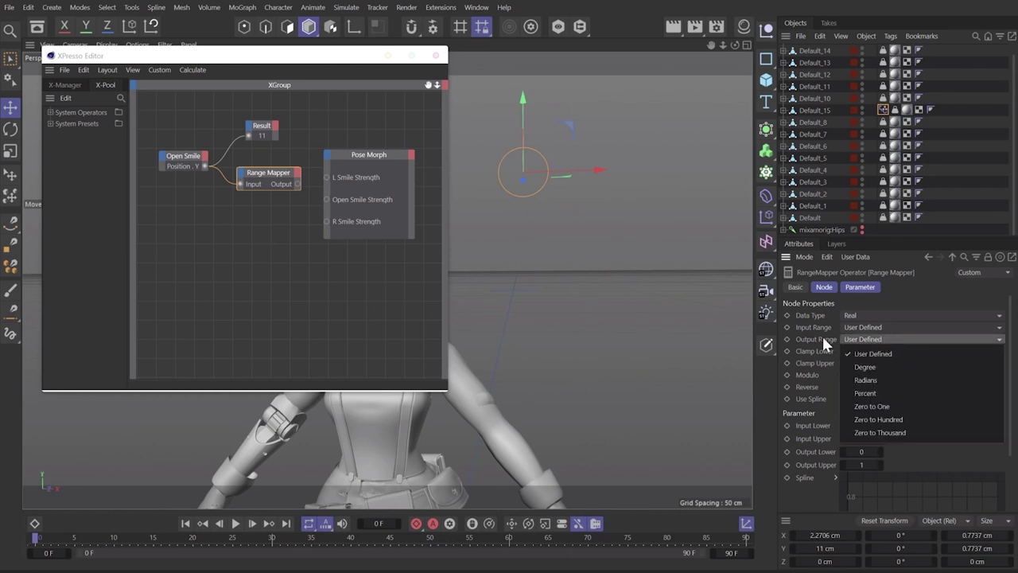
pyautogui.click(885, 393)
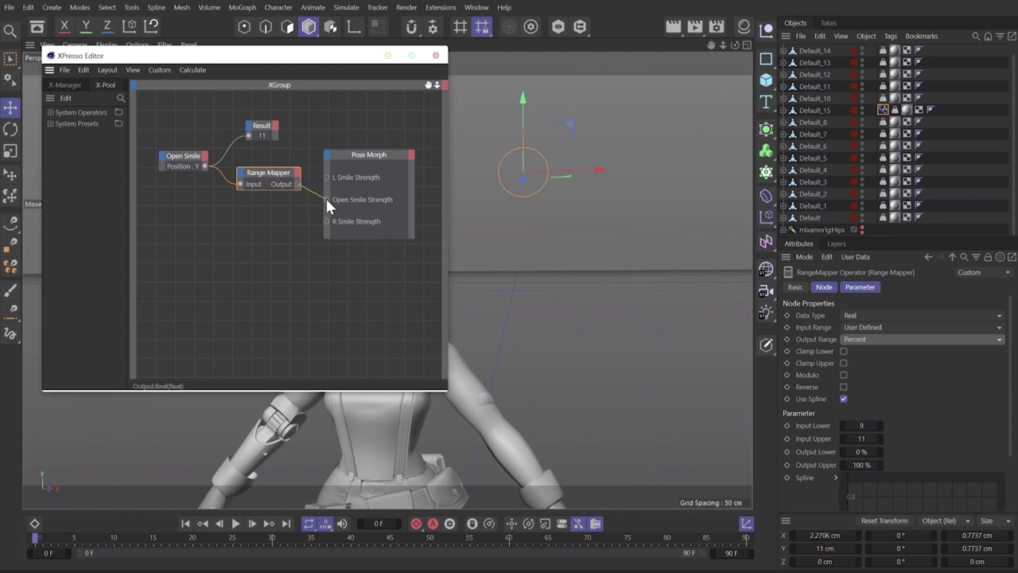
# Connect the Range Mapper's Output to the Pose Morph node's Open Smile Strength, and enable Clamp Lower and Clamp Upper.
pyautogui.moveTo(261, 56); pyautogui.dragTo(831, 109)
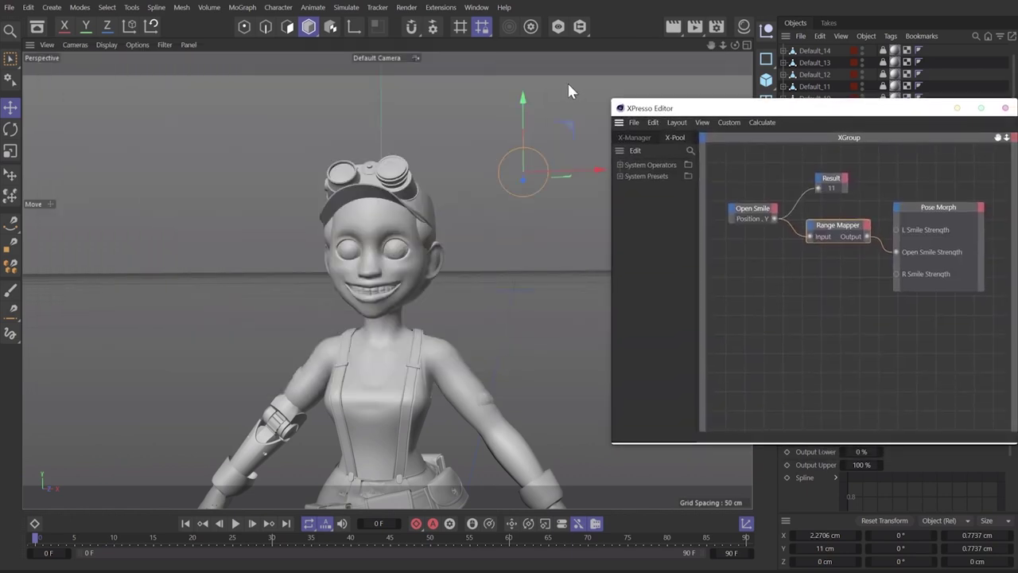
pyautogui.moveTo(520, 95); pyautogui.dragTo(135, 93)
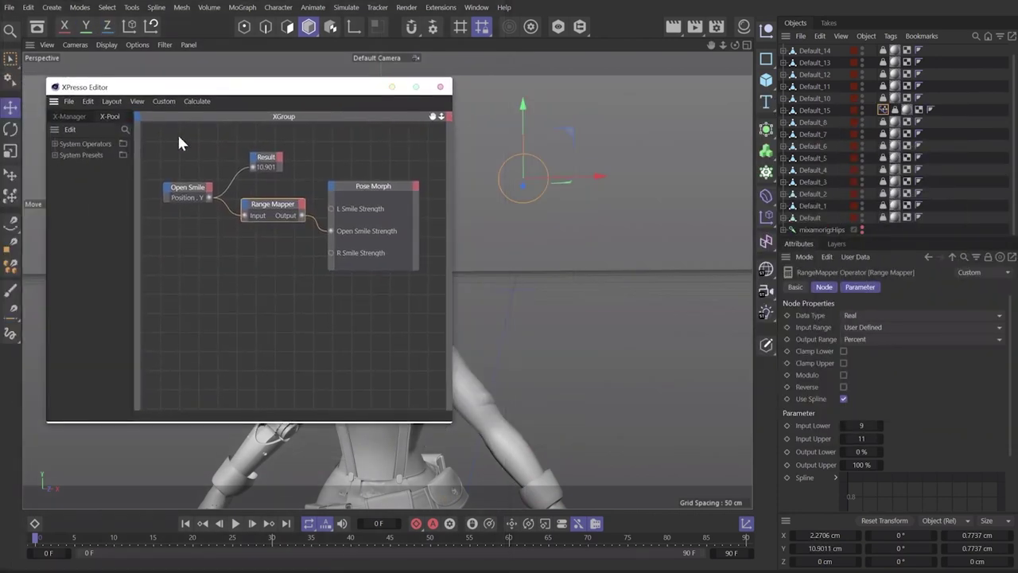
pyautogui.click(843, 351)
pyautogui.click(842, 362)
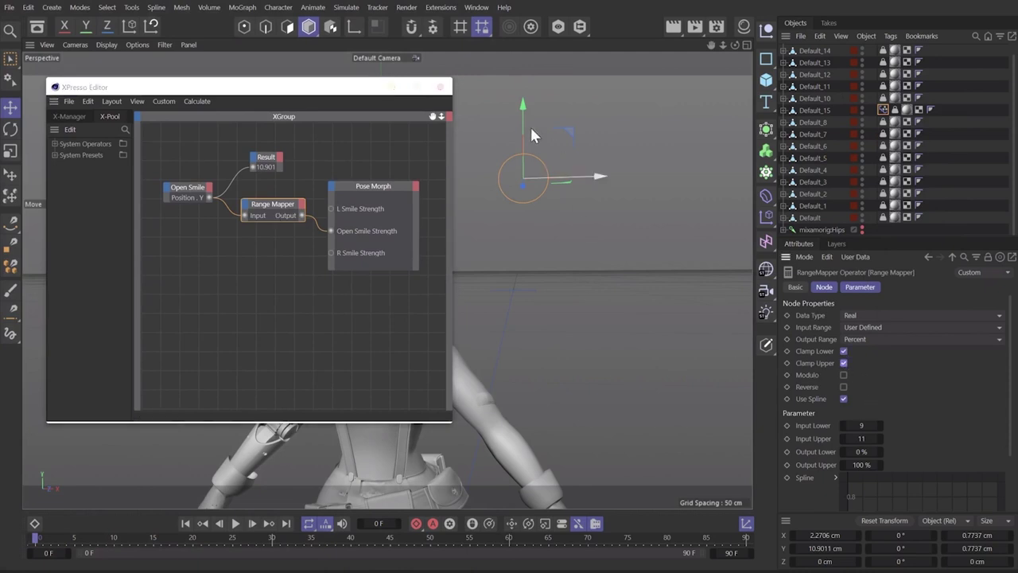
# Close the XPresso editor and test the clamped smile by moving the circle up and down, leaving it at about Y 8.39 cm.
pyautogui.click(440, 86)
pyautogui.moveTo(517, 113); pyautogui.dragTo(518, 425)
pyautogui.moveTo(588, 567); pyautogui.dragTo(585, 3)
pyautogui.moveTo(519, 103); pyautogui.dragTo(600, 284)
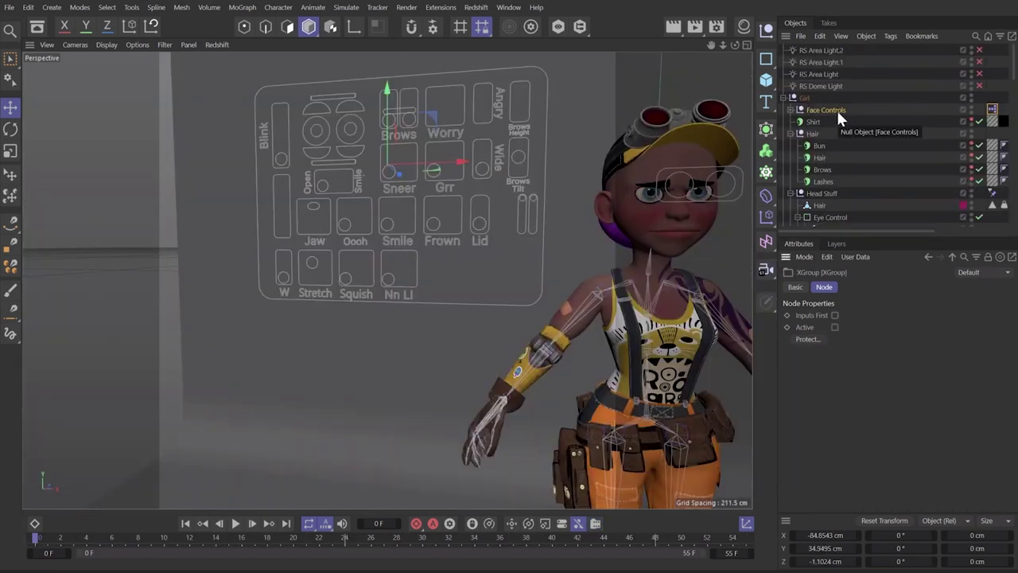
# Copy the Face Controls null from the finished character scene and paste it into the Open Smile scene.
pyautogui.click(837, 109)
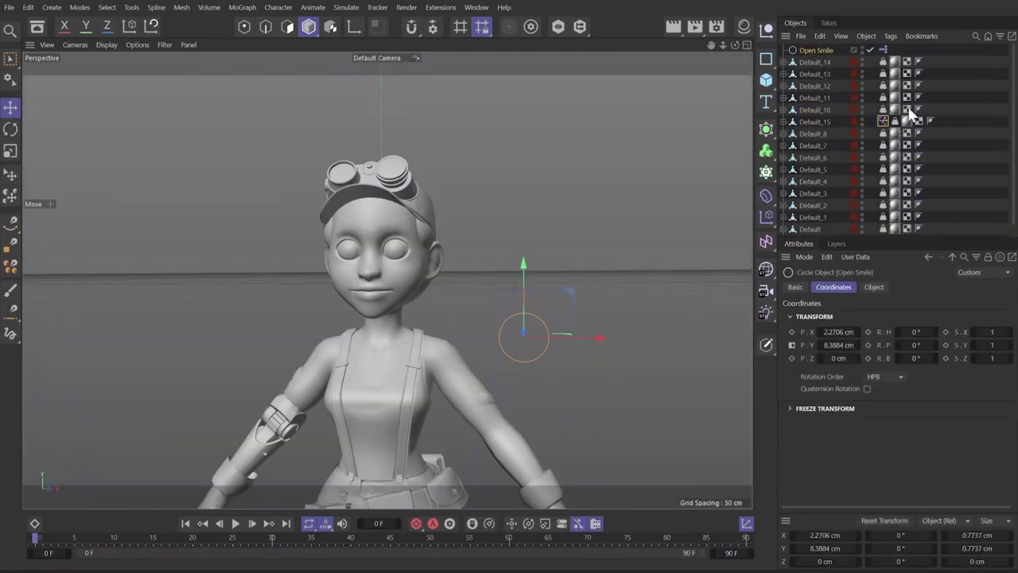
pyautogui.click(960, 123)
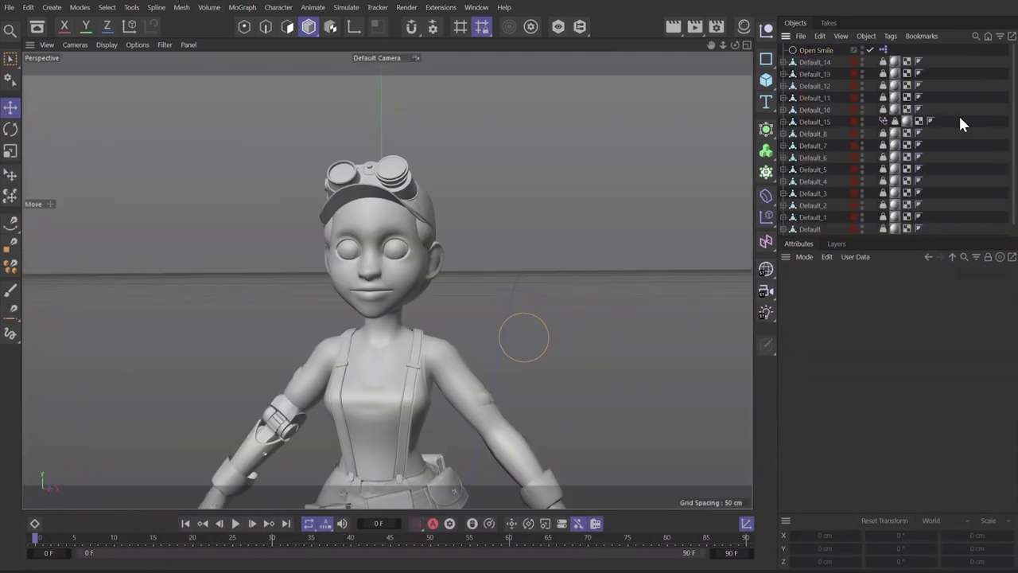
pyautogui.hotkey('ctrl', 'v')
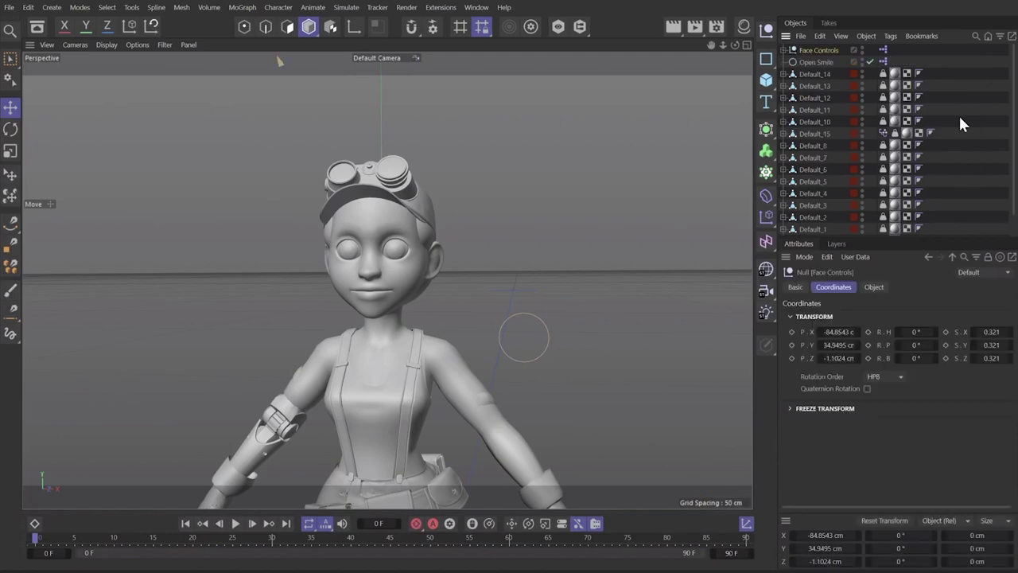
# Open the XPresso network of the pasted Face Controls and reposition its editor window so the node graph is in view.
pyautogui.doubleClick(883, 51)
pyautogui.moveTo(629, 24); pyautogui.dragTo(186, 154)
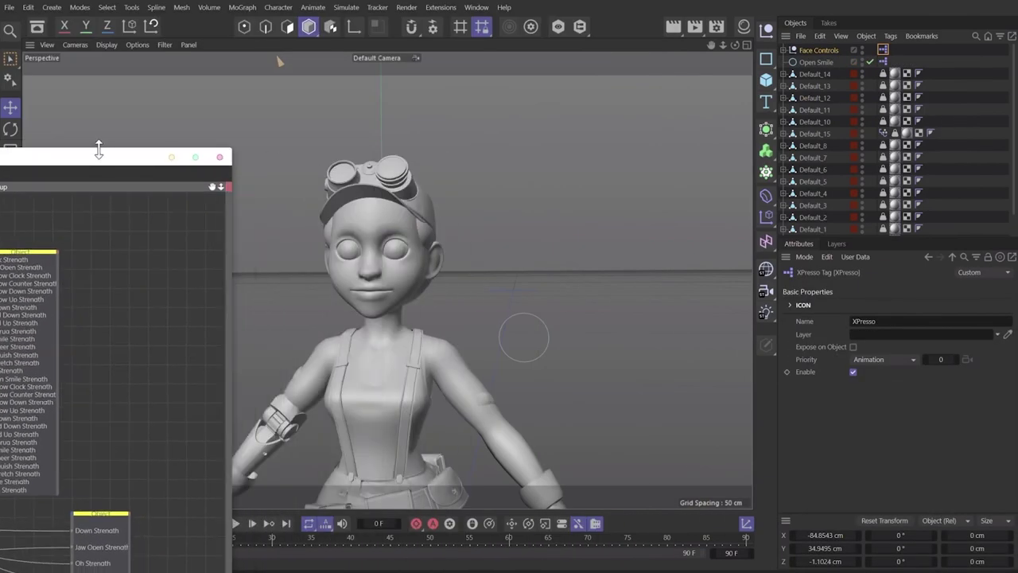
pyautogui.moveTo(88, 159); pyautogui.dragTo(451, 36)
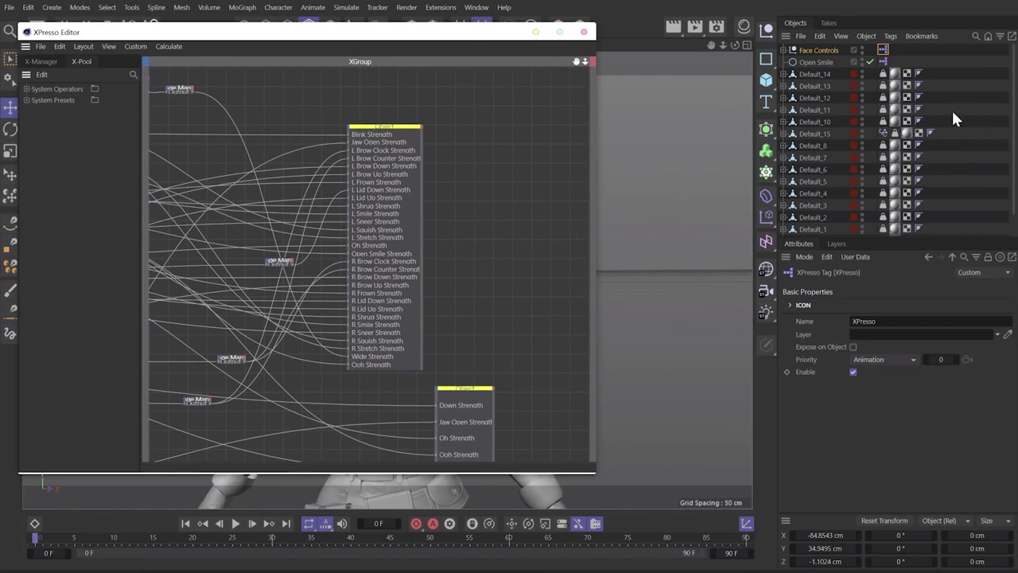
# Add the Default_15 Pose Morph tag to the Face Controls network with an Open Smile Strength input port.
pyautogui.scroll(-2, 952, 115)
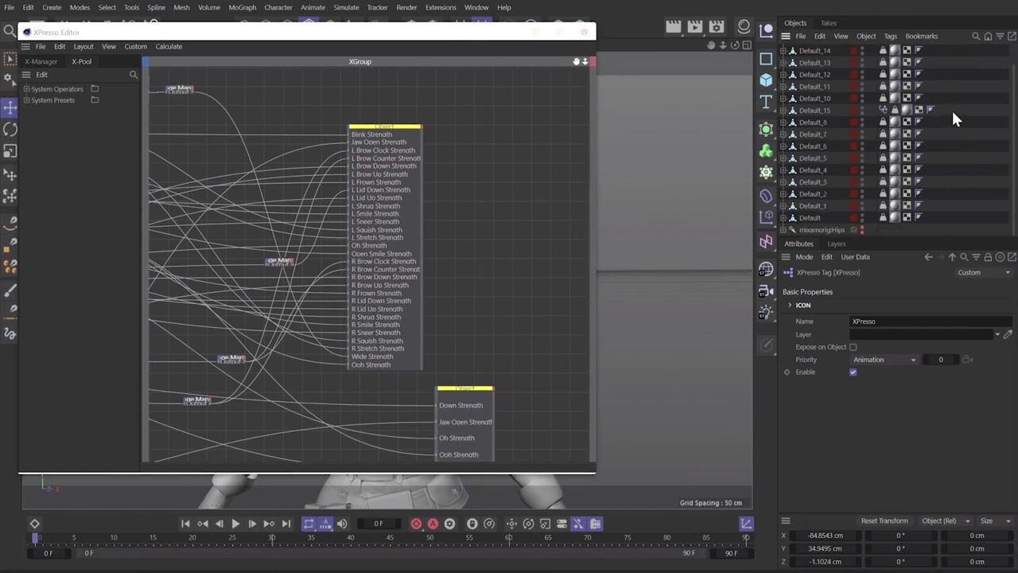
pyautogui.rightClick(474, 182)
pyautogui.moveTo(523, 256)
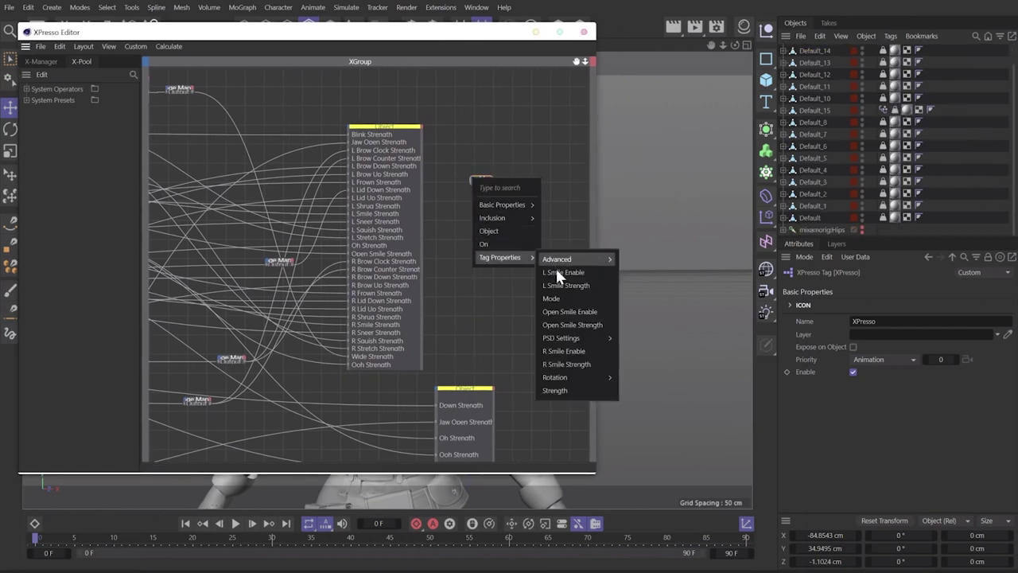
pyautogui.click(577, 324)
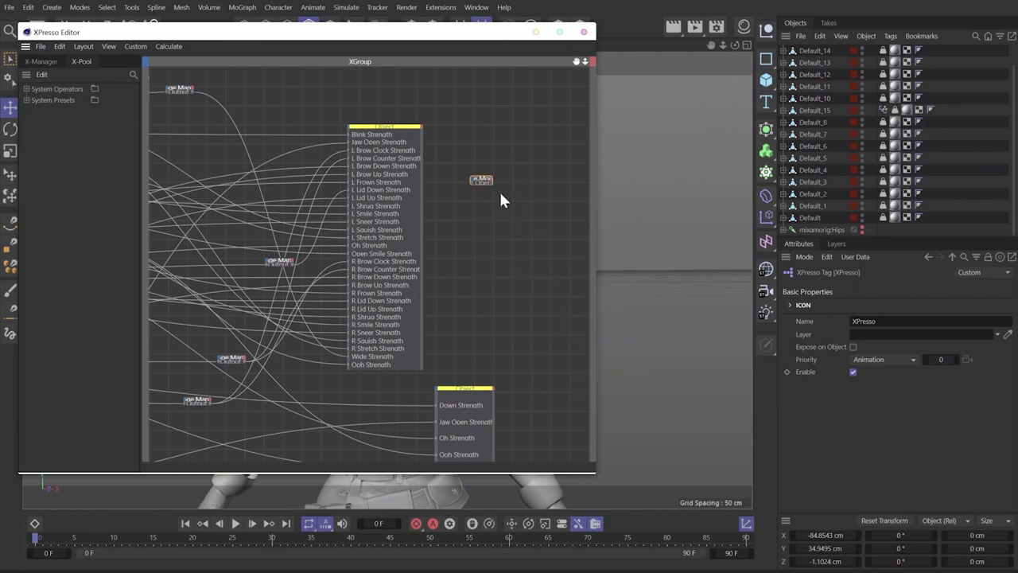
# Enlarge the Pose Morph node, wire the existing smile control into its Open Smile Strength port, and close the XPresso editor.
pyautogui.moveTo(490, 184); pyautogui.dragTo(494, 238)
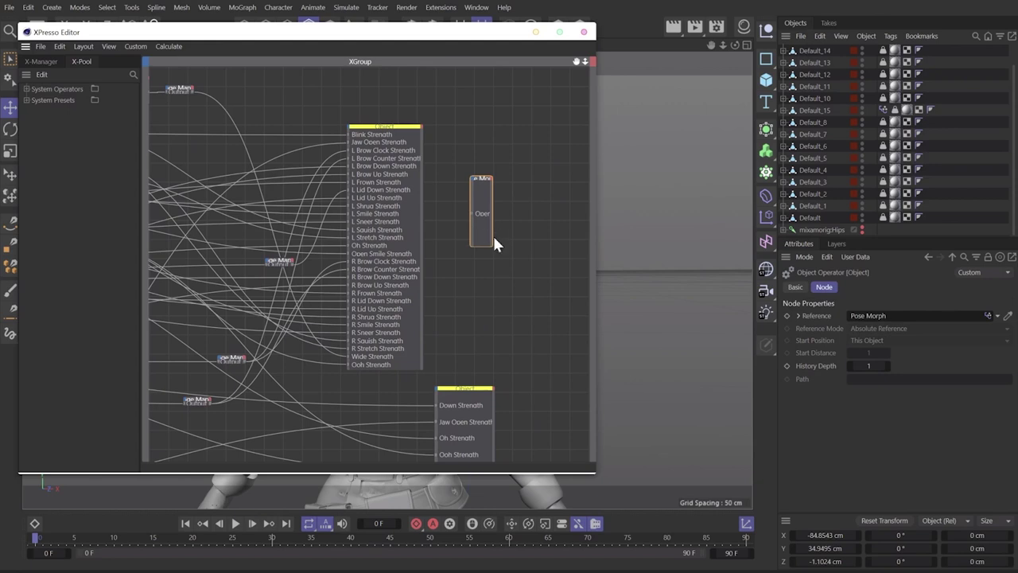
pyautogui.moveTo(492, 238); pyautogui.dragTo(553, 239)
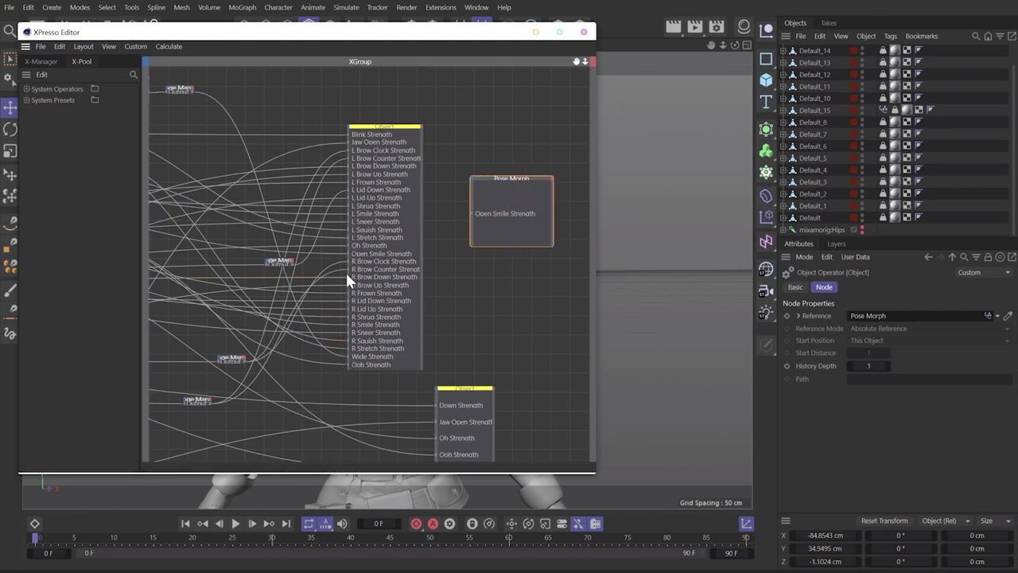
pyautogui.moveTo(332, 249); pyautogui.dragTo(471, 212)
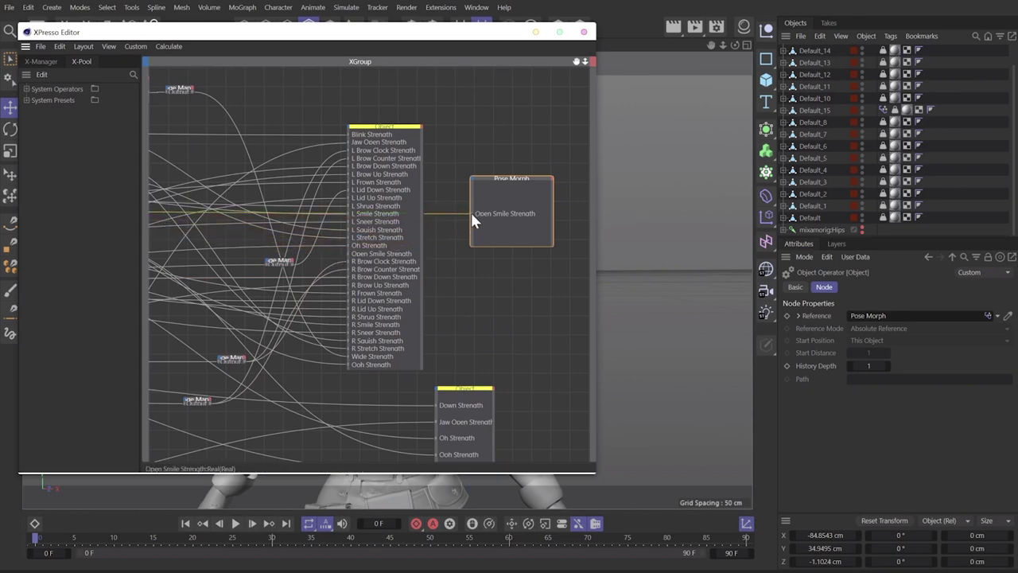
pyautogui.click(583, 32)
pyautogui.moveTo(167, 328); pyautogui.dragTo(379, 306)
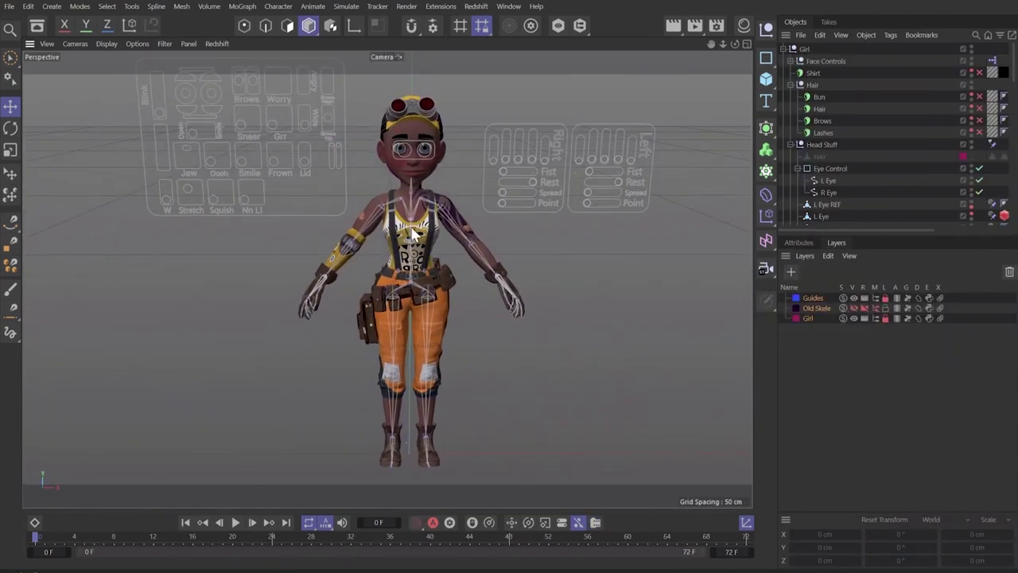
pyautogui.keyDown('alt'); pyautogui.moveTo(413, 232); pyautogui.dragTo(411, 276, button='middle'); pyautogui.keyUp('alt')
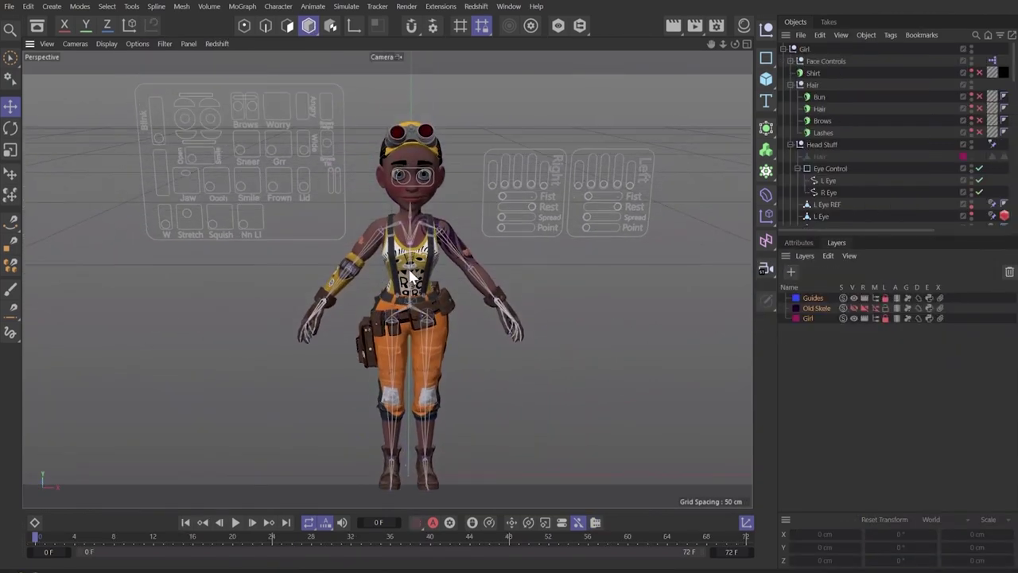
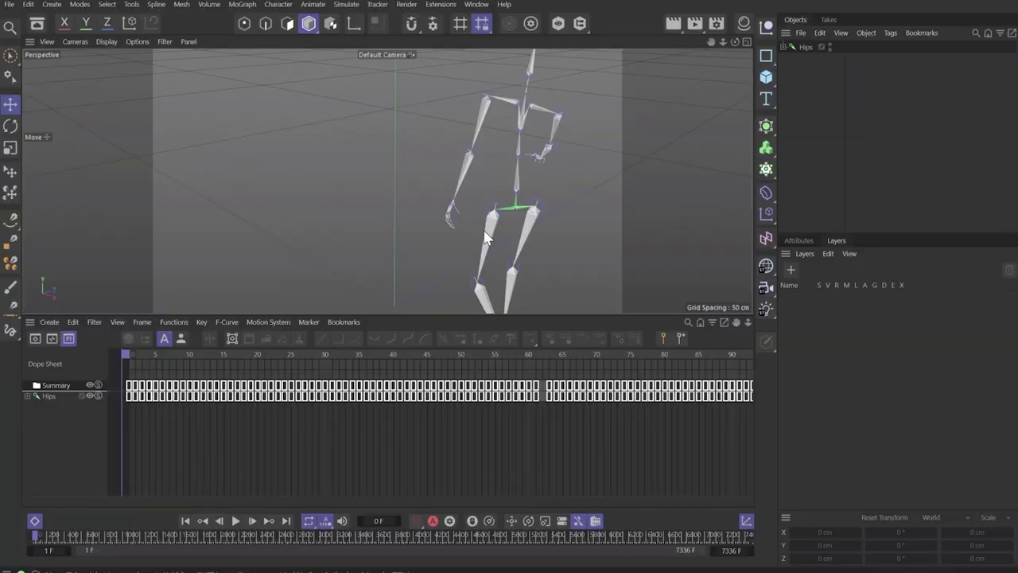
# Play the animation of the Hips skeleton to review its recorded motion.
pyautogui.press('F8')
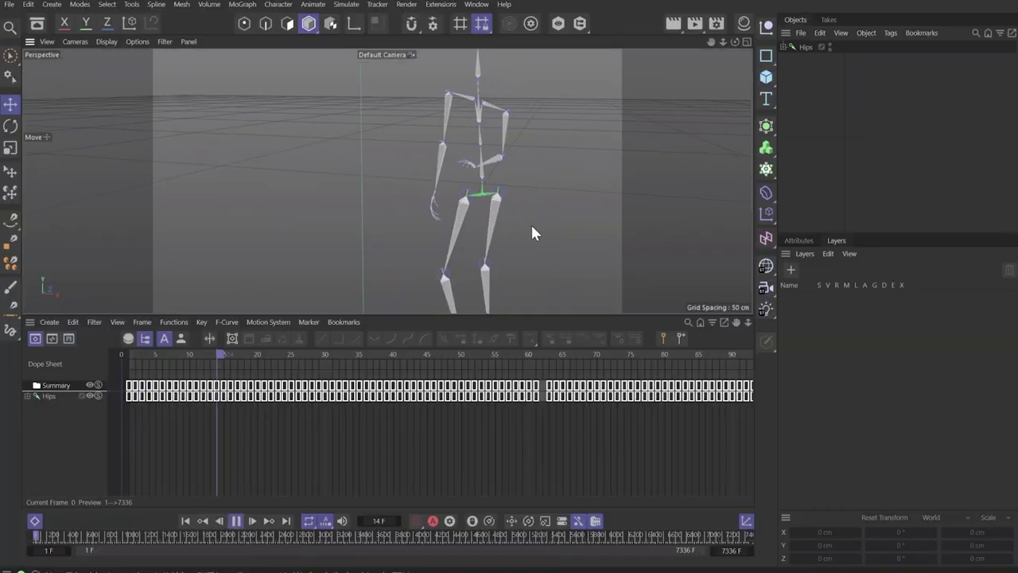
pyautogui.scroll(-5, 408, 251)
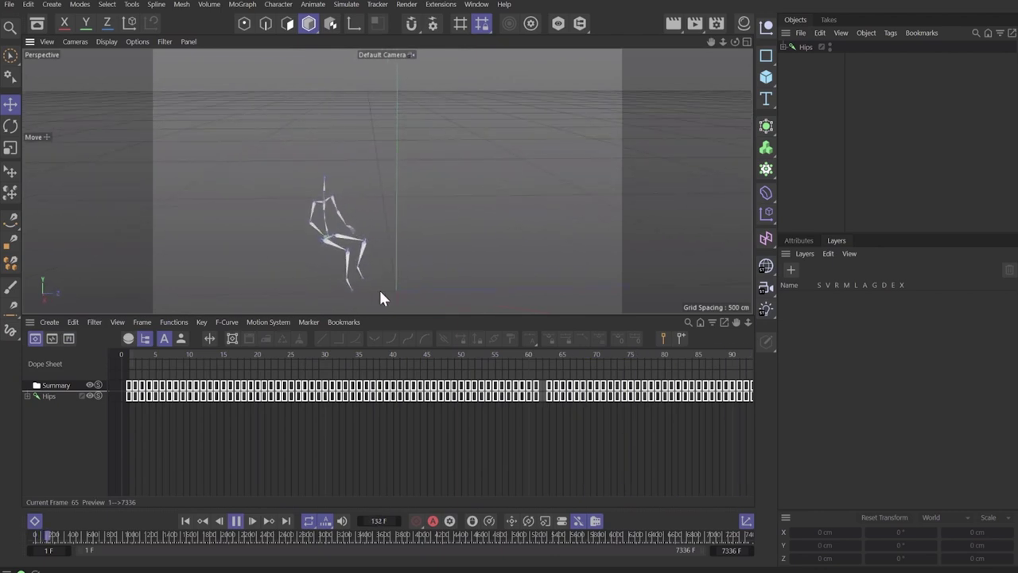
pyautogui.scroll(5, 380, 290)
# Stop playback and add a motion clip from the Hips hierarchy with the source name Test Animation.
pyautogui.click(805, 47)
pyautogui.press('space')
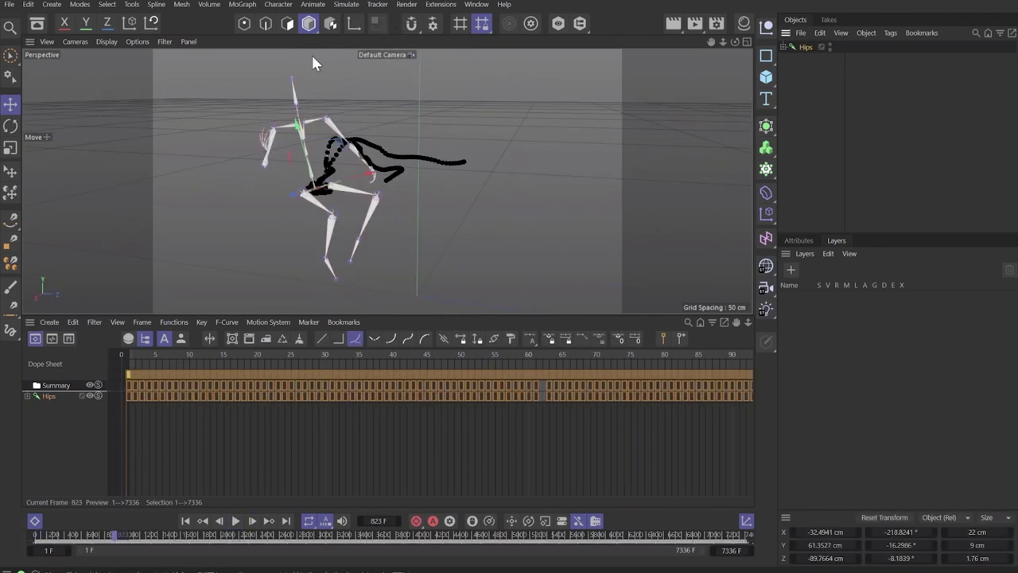
pyautogui.click(313, 5)
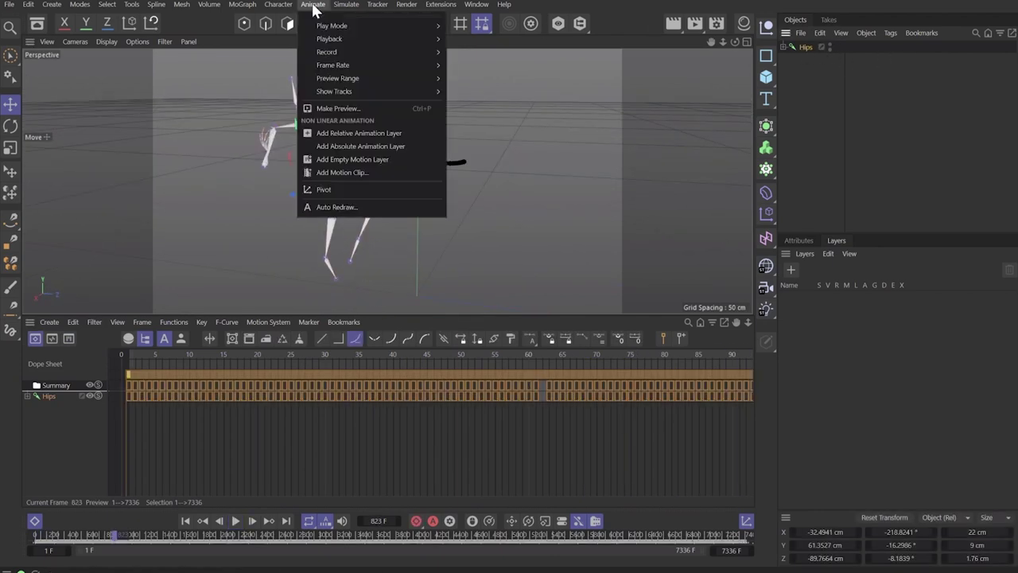
pyautogui.click(358, 173)
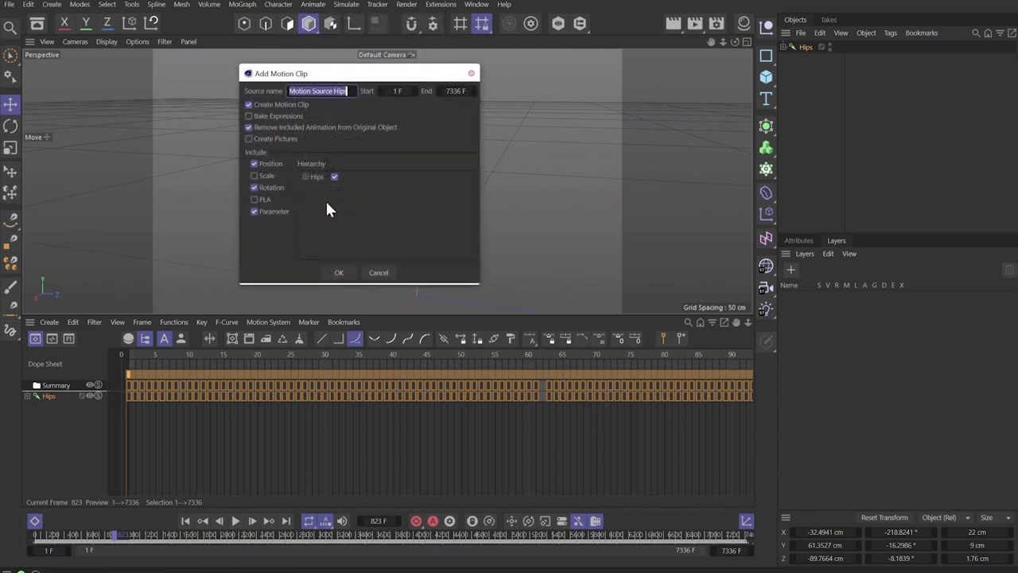
pyautogui.write('Test Animation')
pyautogui.press('Return')
# Show the timeline's Motion Mode and save the Test Animation motion source as a preset named Test Walk.
pyautogui.click(70, 338)
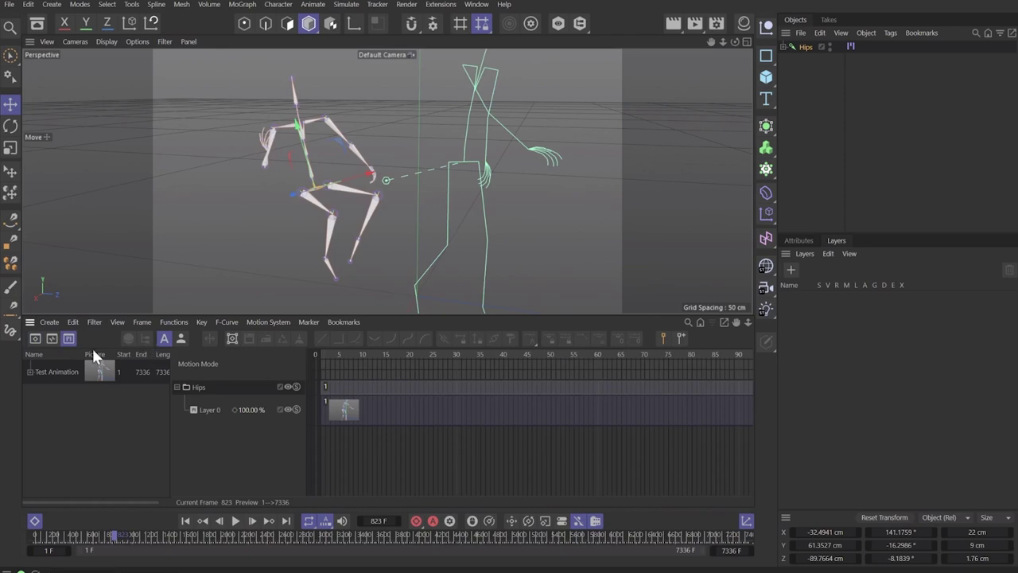
pyautogui.rightClick(48, 366)
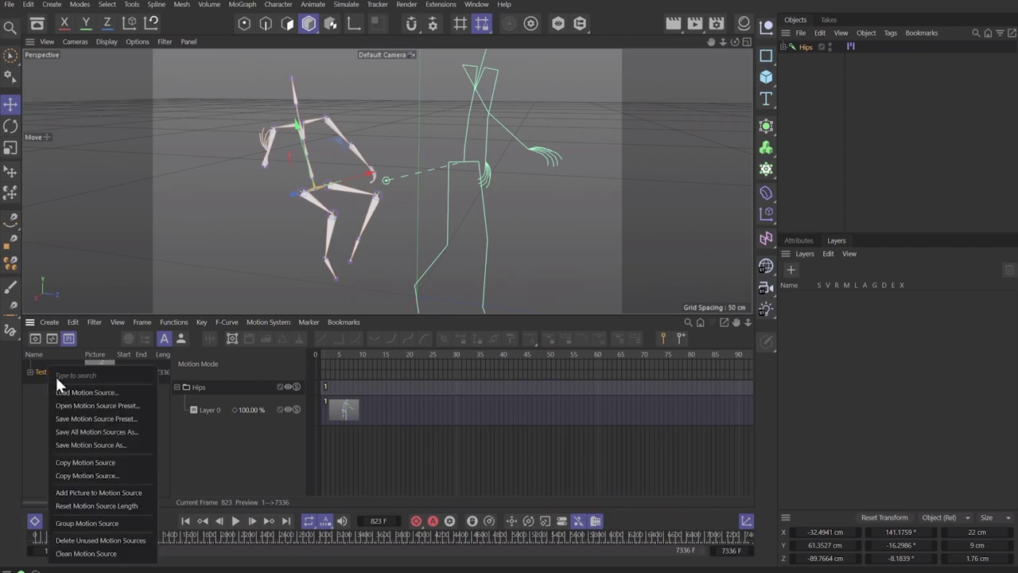
pyautogui.click(111, 416)
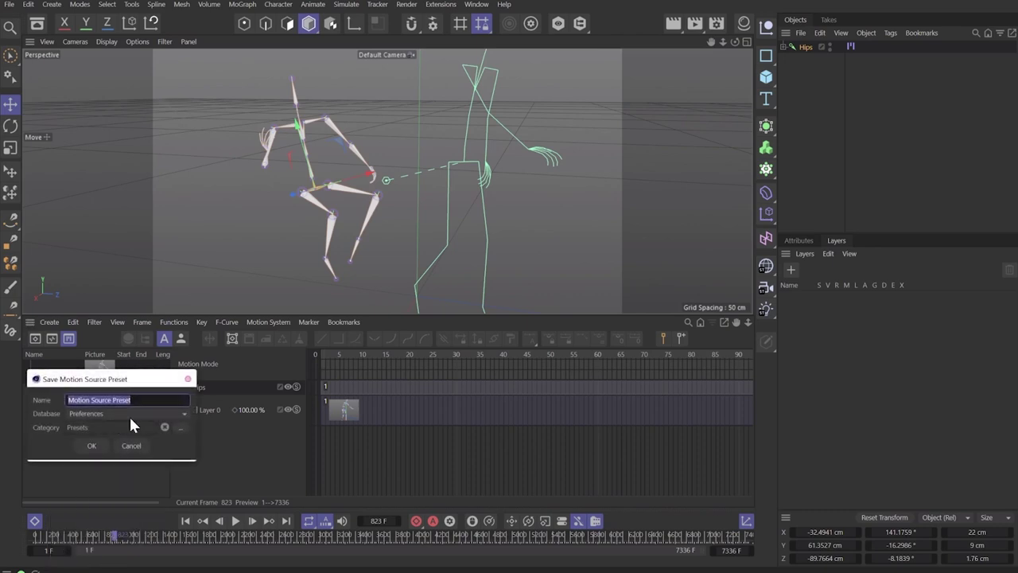
pyautogui.write('Test')
pyautogui.write(' Walk')
pyautogui.press('Return')
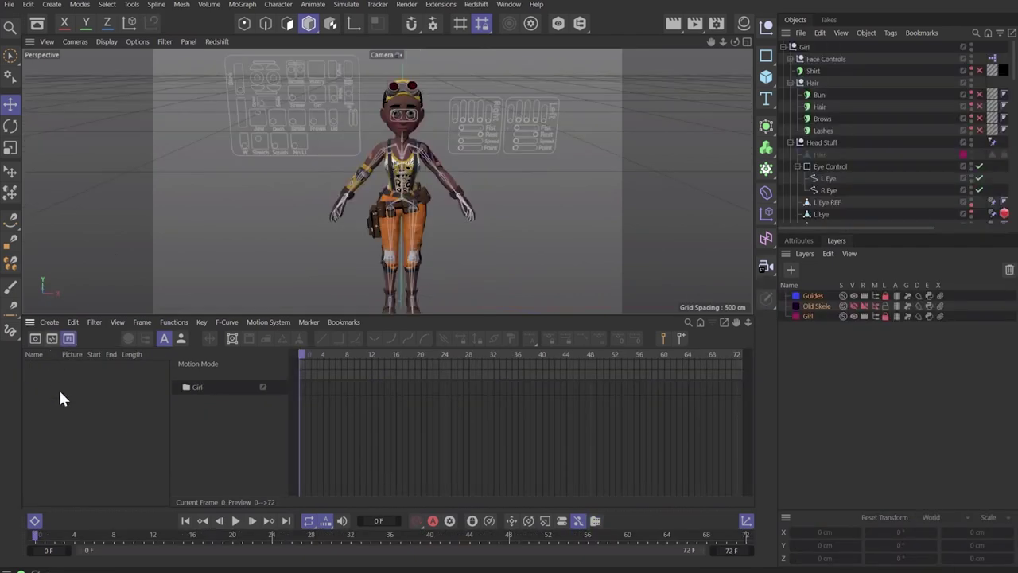
# Load the saved Test Animation motion source preset into the timeline's Motion Mode.
pyautogui.rightClick(59, 392)
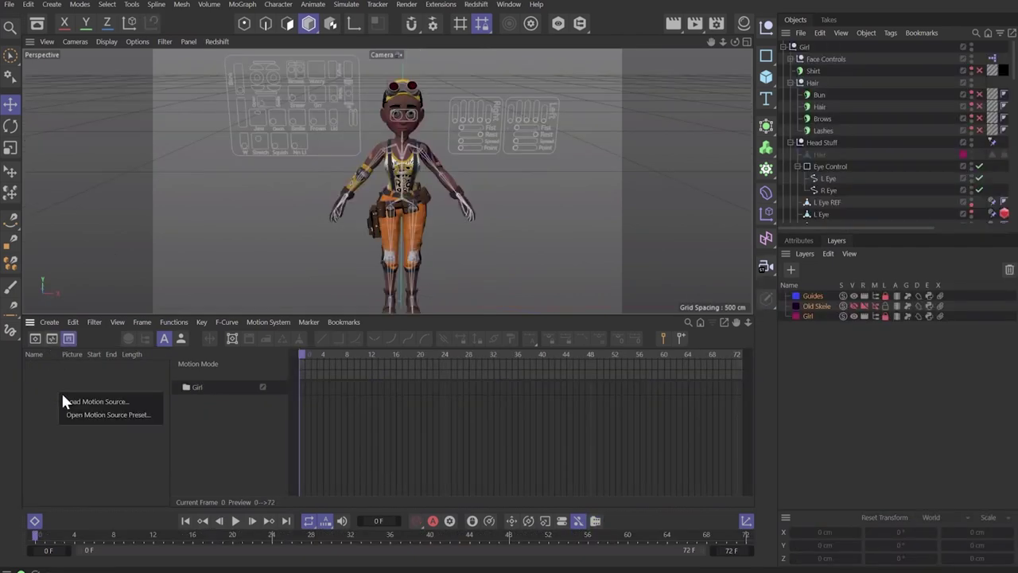
pyautogui.click(104, 413)
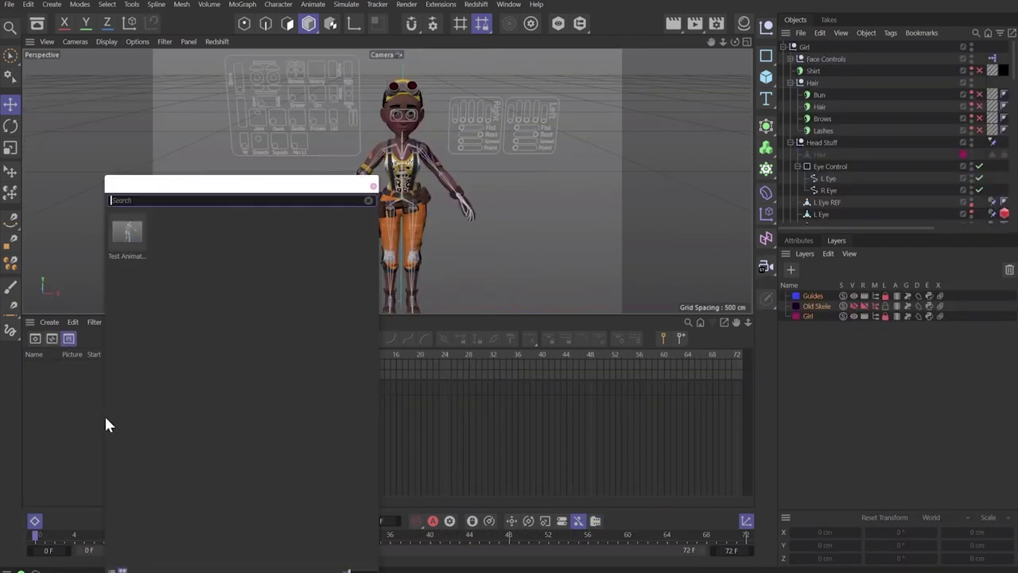
pyautogui.doubleClick(130, 233)
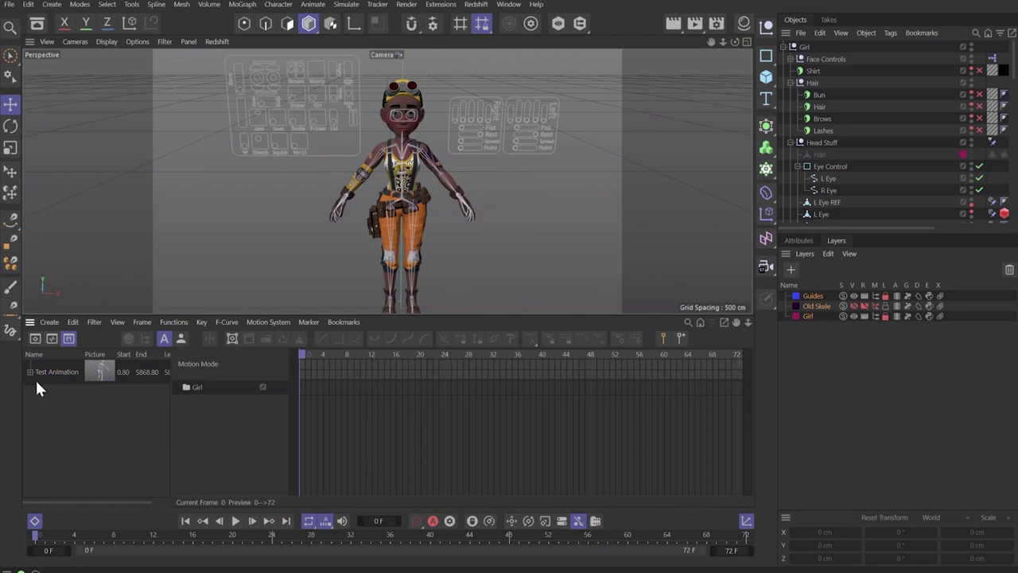
# Expand the Test Animation source hierarchy from Spine through Spine1, Spine2, Neck and Neck1 down to the Head joint.
pyautogui.click(29, 372)
pyautogui.click(38, 413)
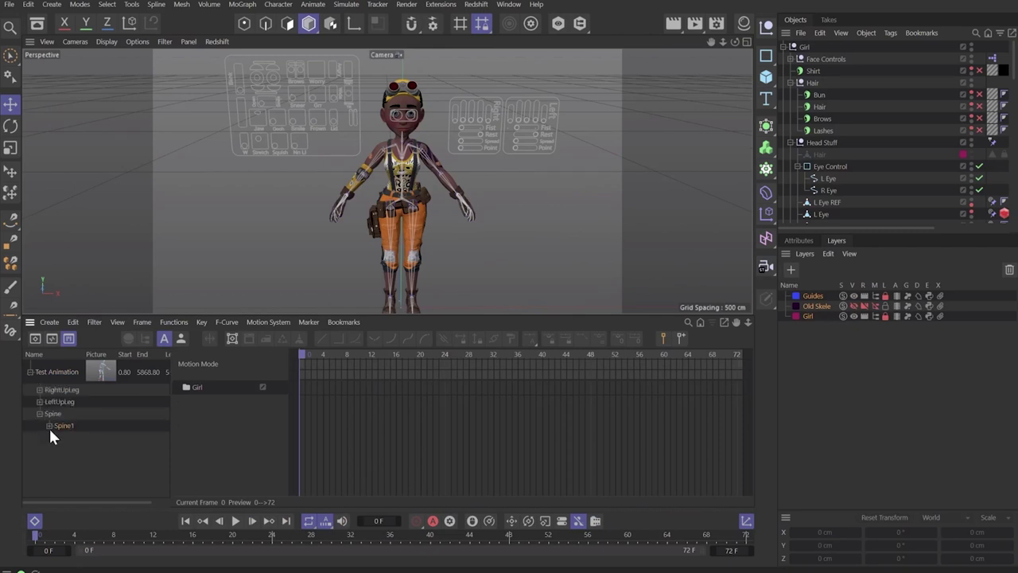
pyautogui.click(49, 426)
pyautogui.click(58, 437)
pyautogui.click(68, 449)
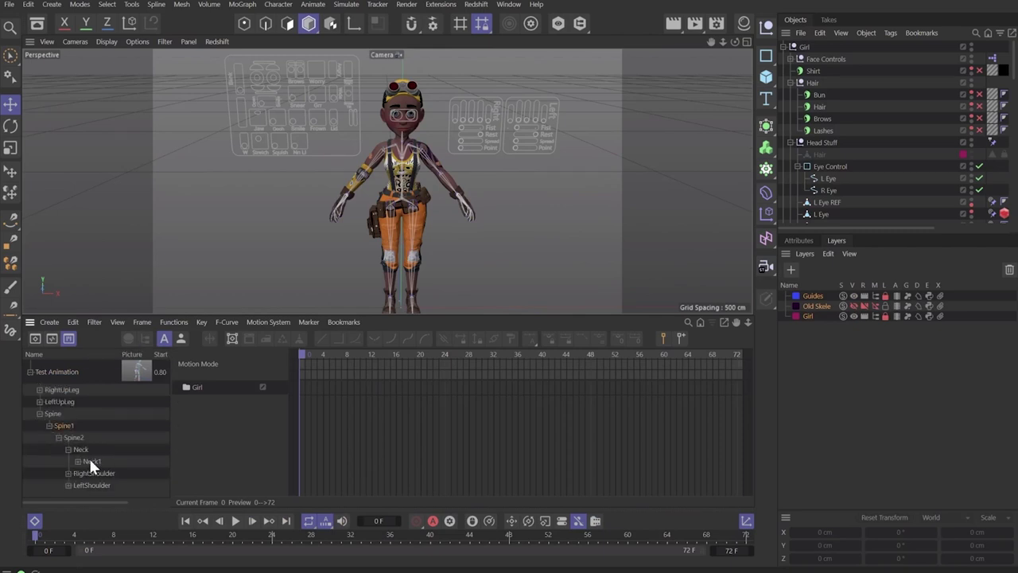
pyautogui.click(77, 461)
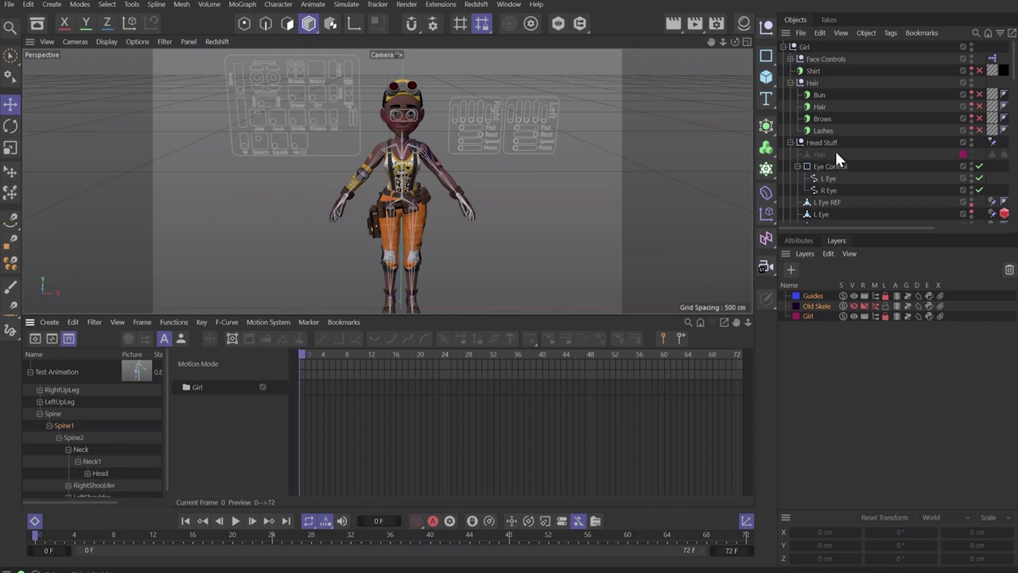
# Examine the Girl rig's joint hierarchy for comparison, then collapse its RightUpLeg, LeftUpLeg and Spine branches.
pyautogui.scroll(-10, 834, 149)
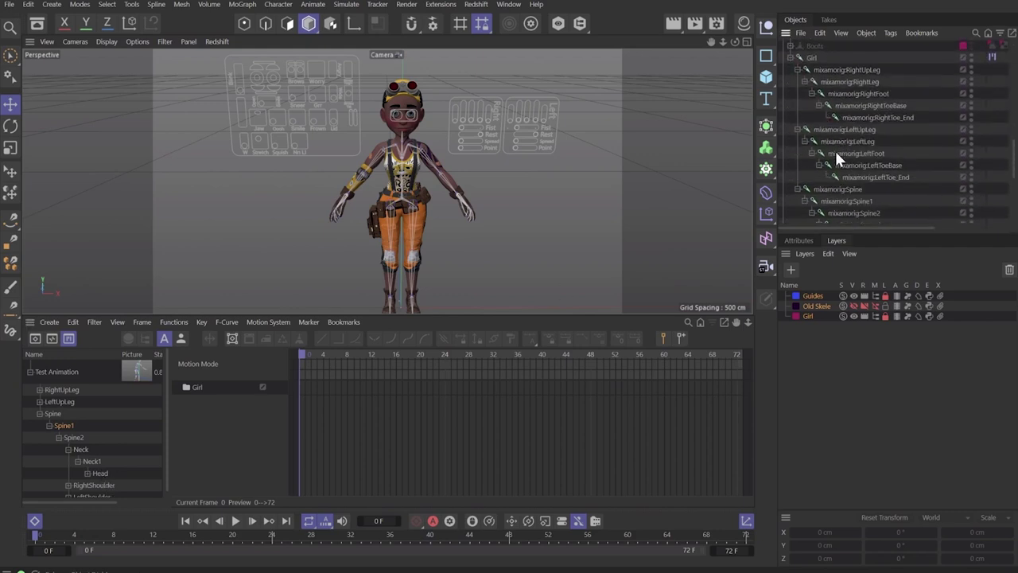
pyautogui.scroll(2, 834, 149)
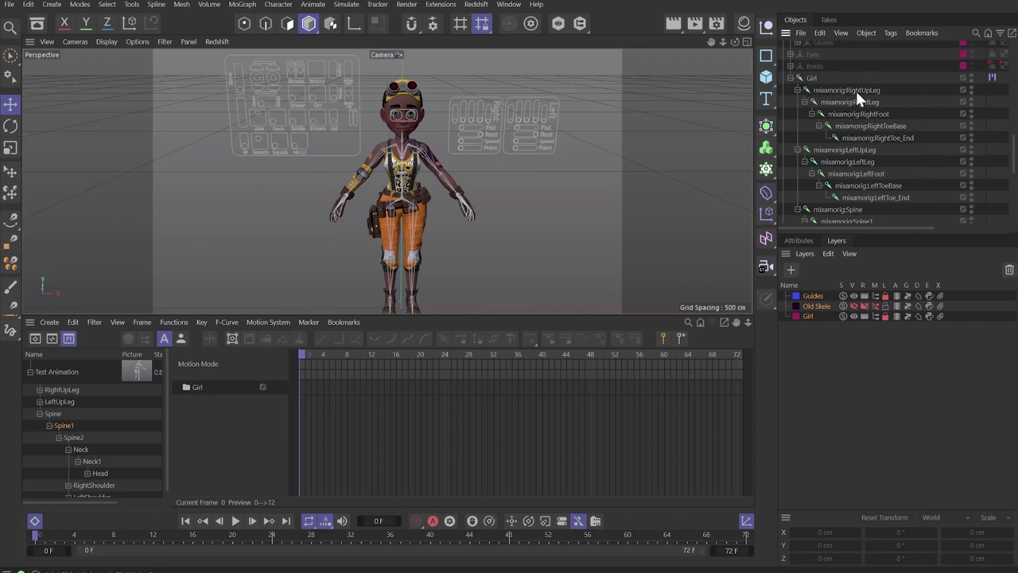
pyautogui.click(798, 90)
pyautogui.click(798, 102)
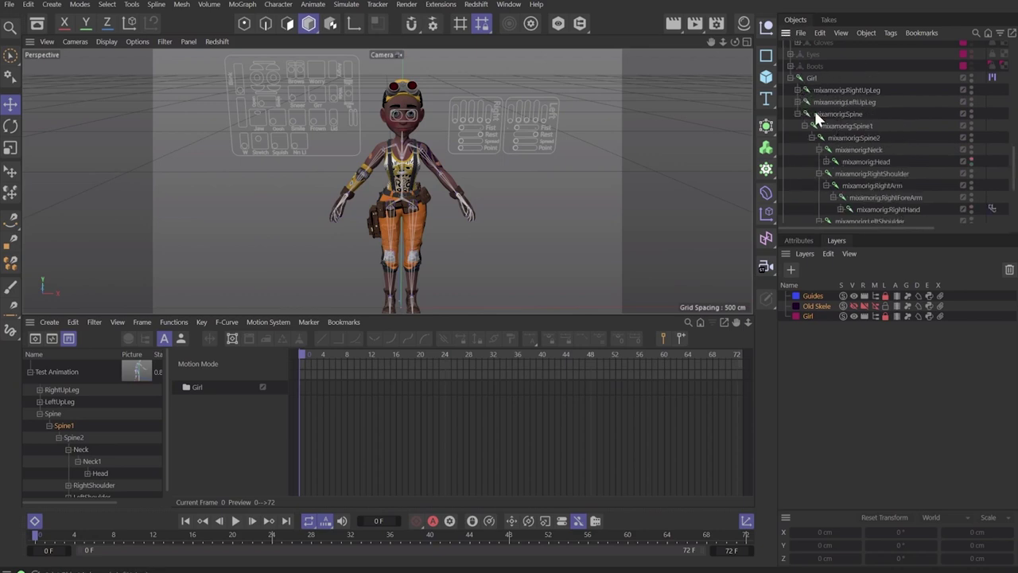
pyautogui.click(797, 113)
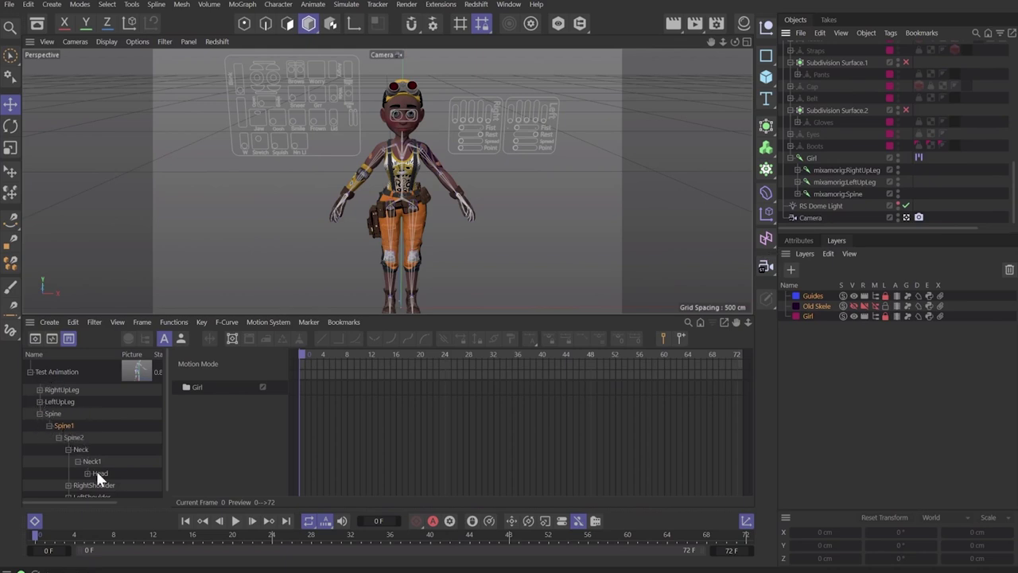
# Reparent Head directly under Neck in the motion source and delete the extra Neck1 joint.
pyautogui.scroll(-1, 97, 476)
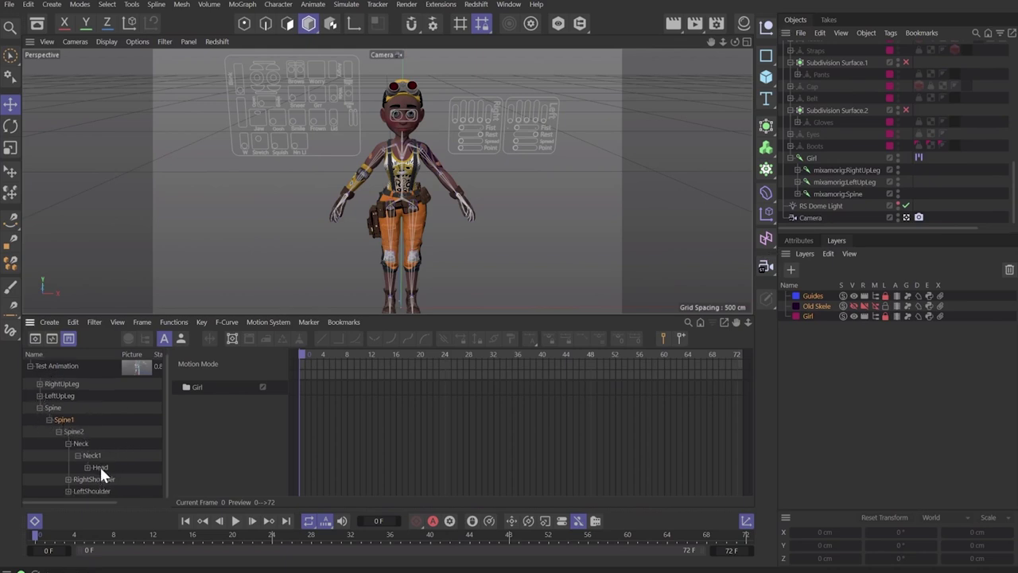
pyautogui.moveTo(100, 467); pyautogui.dragTo(89, 444)
pyautogui.press('Delete')
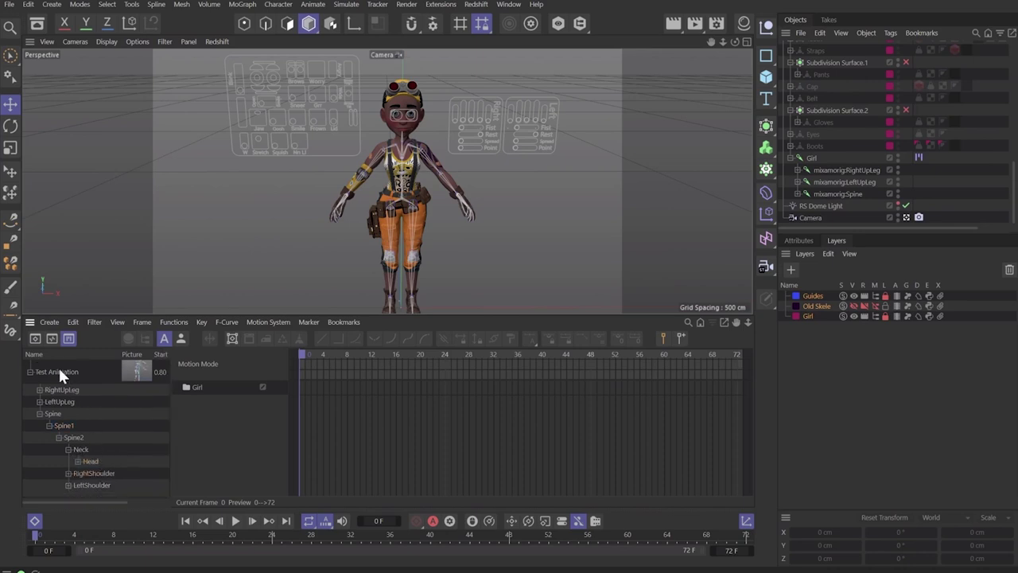
# Assign the Test Animation source to the Girl motion track and stretch its clip to span frames -326 to 5493.
pyautogui.moveTo(50, 370); pyautogui.dragTo(198, 384)
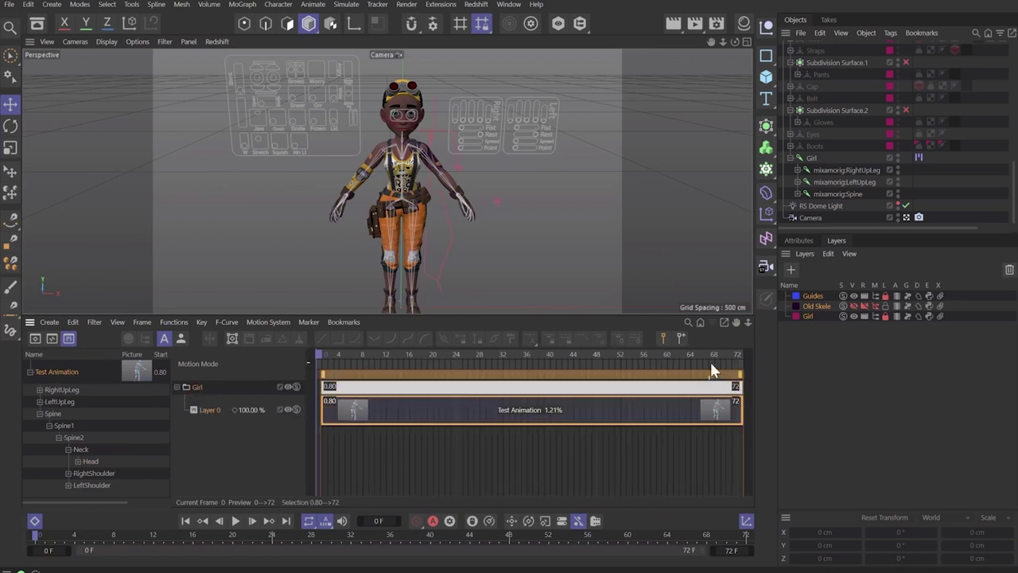
pyautogui.moveTo(645, 422); pyautogui.dragTo(633, 421)
pyautogui.moveTo(747, 322); pyautogui.dragTo(708, 322)
pyautogui.moveTo(612, 385); pyautogui.dragTo(709, 323)
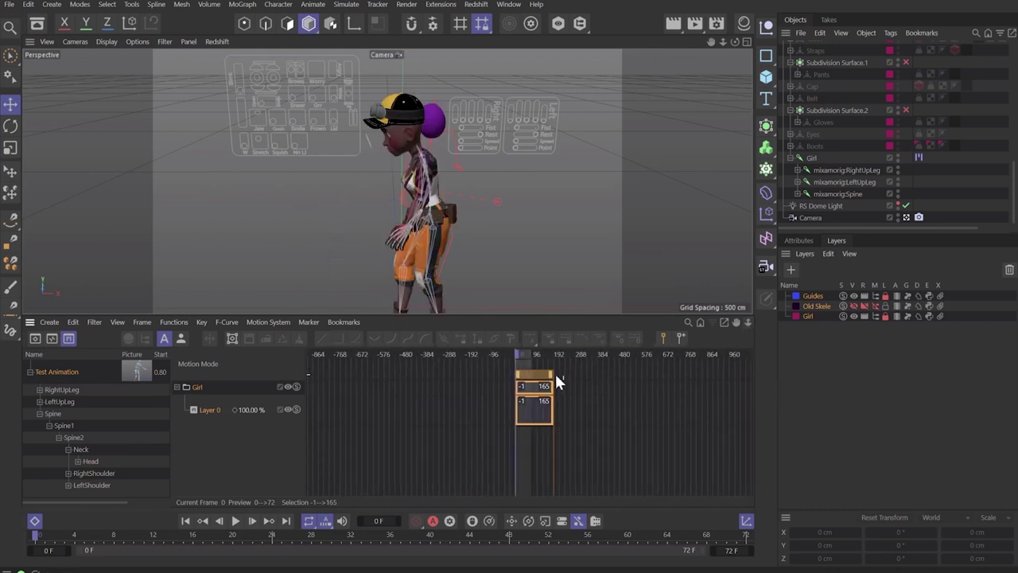
pyautogui.moveTo(555, 380); pyautogui.dragTo(760, 373)
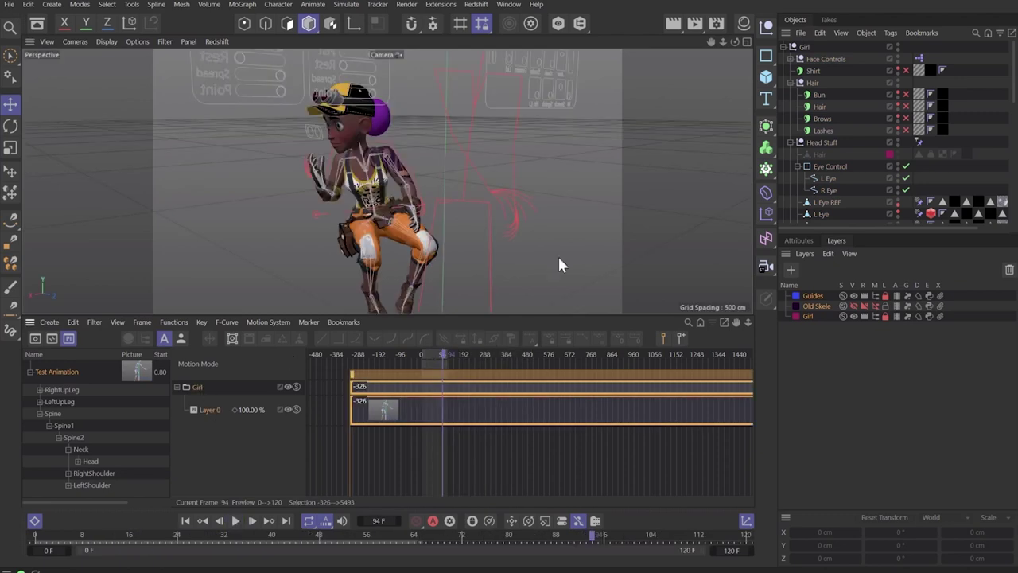
# Add a new motion layer to the Girl's Motion System tag and place it above Layer 0.
pyautogui.click(810, 242)
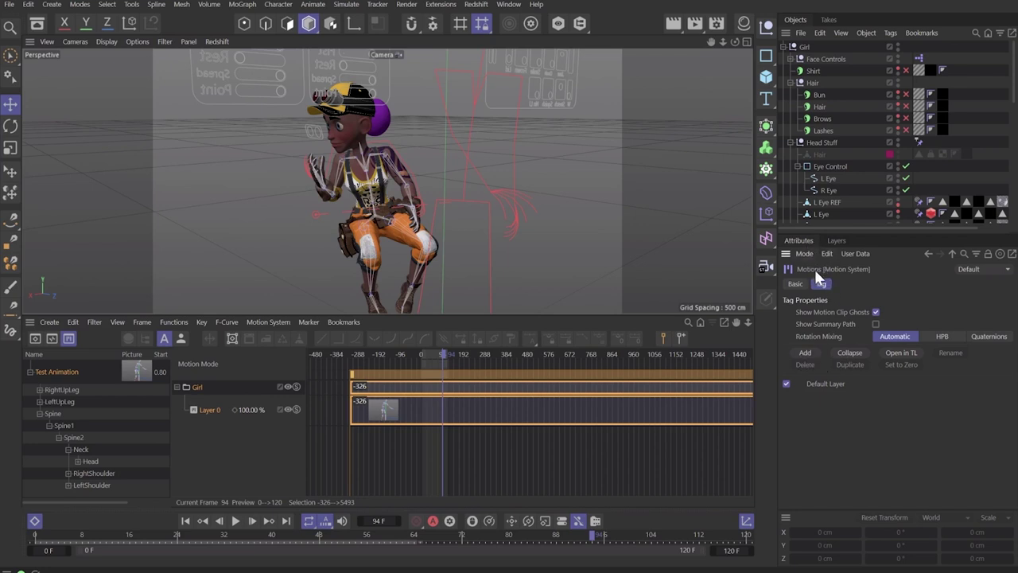
pyautogui.click(813, 352)
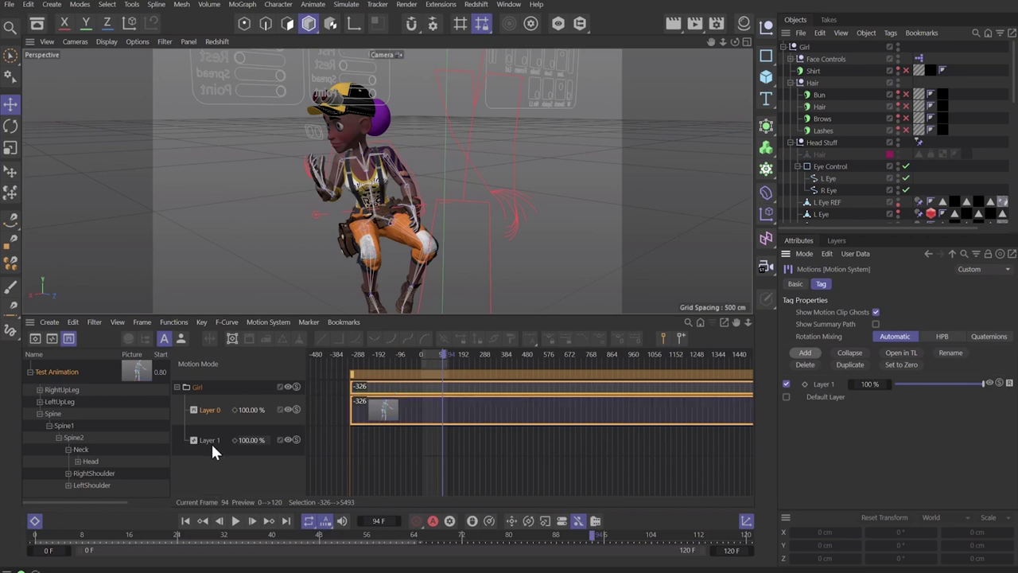
pyautogui.moveTo(215, 407); pyautogui.dragTo(215, 408)
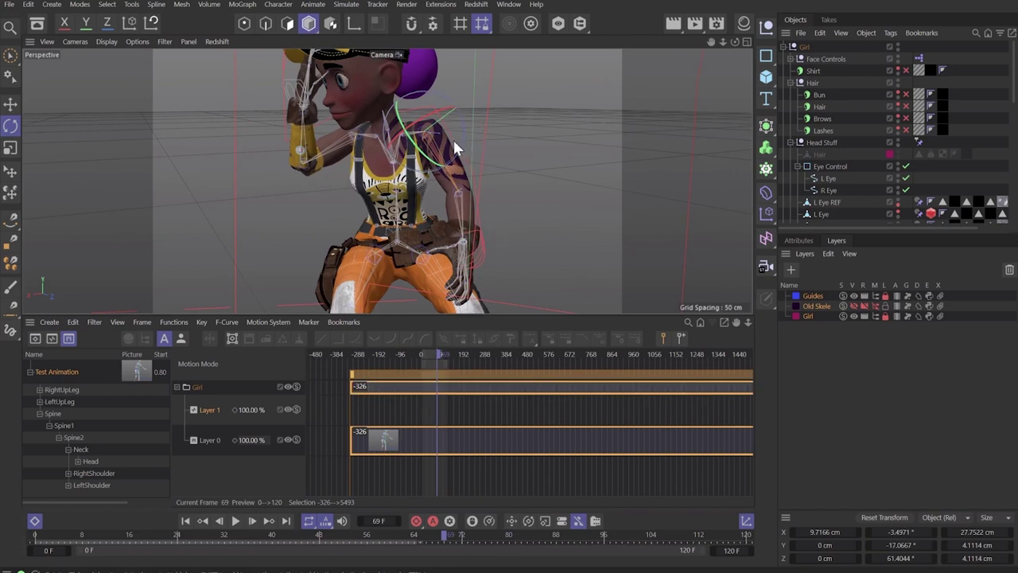
# Rotate the character's left upper arm slightly at frame 69, then swing it upward at frame 88 with Autokeying.
pyautogui.moveTo(453, 140); pyautogui.dragTo(452, 139)
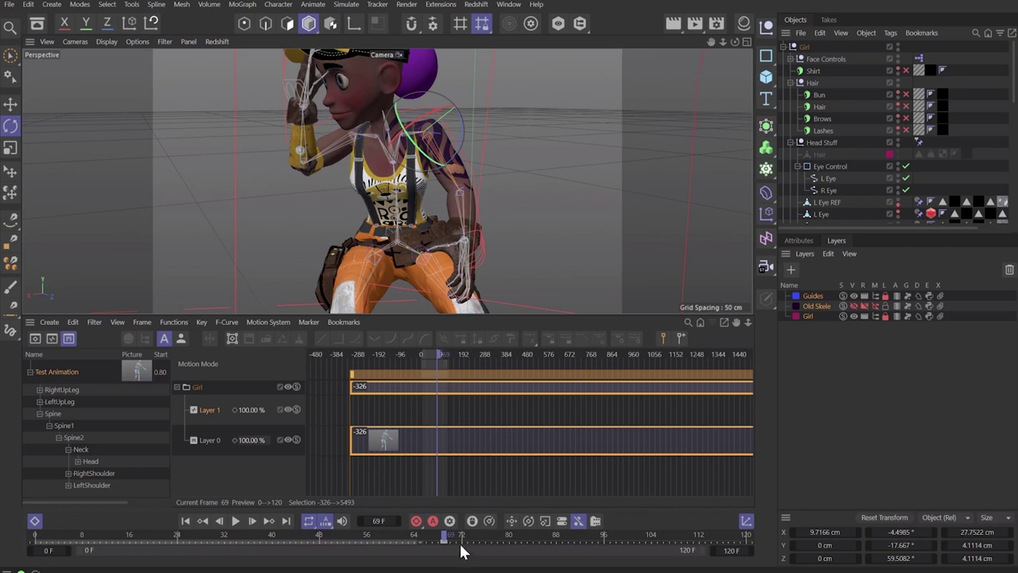
pyautogui.moveTo(454, 536); pyautogui.dragTo(558, 534)
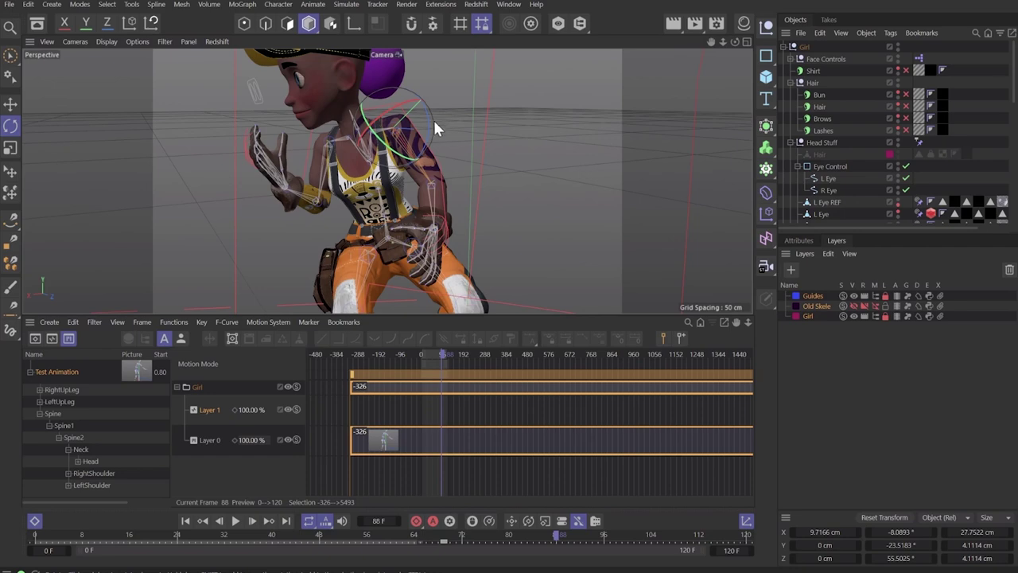
pyautogui.moveTo(427, 132); pyautogui.dragTo(409, 54)
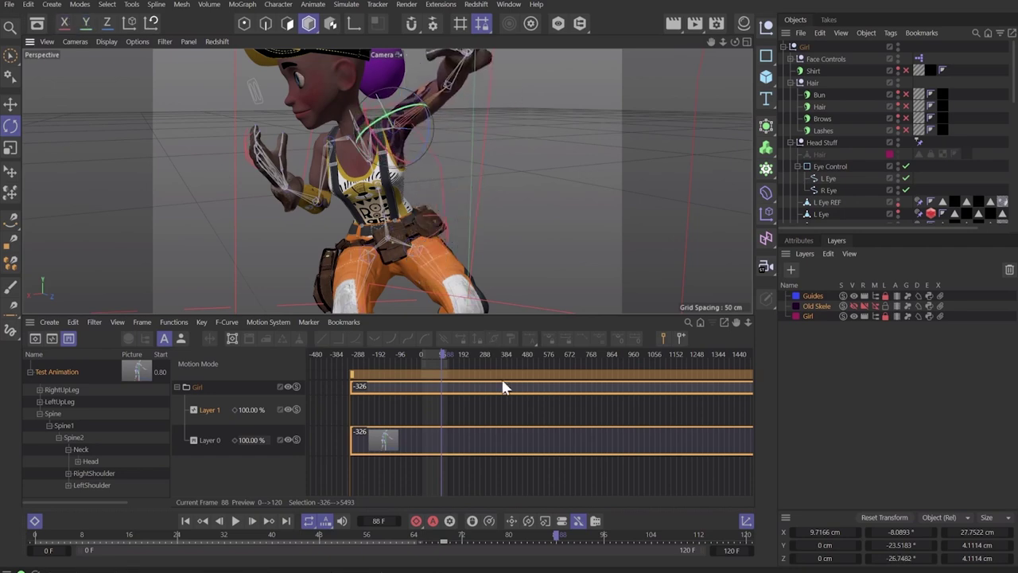
# Play the animation to review the arm keys layered over the motion clip, then stop playback.
pyautogui.moveTo(557, 538); pyautogui.dragTo(405, 527)
pyautogui.press('F8')
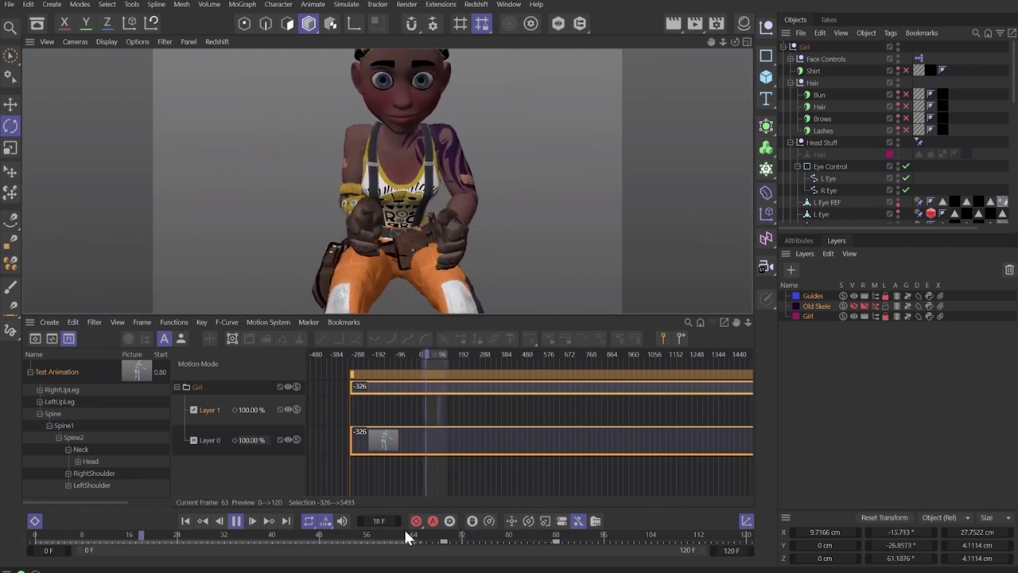
pyautogui.press('F8')
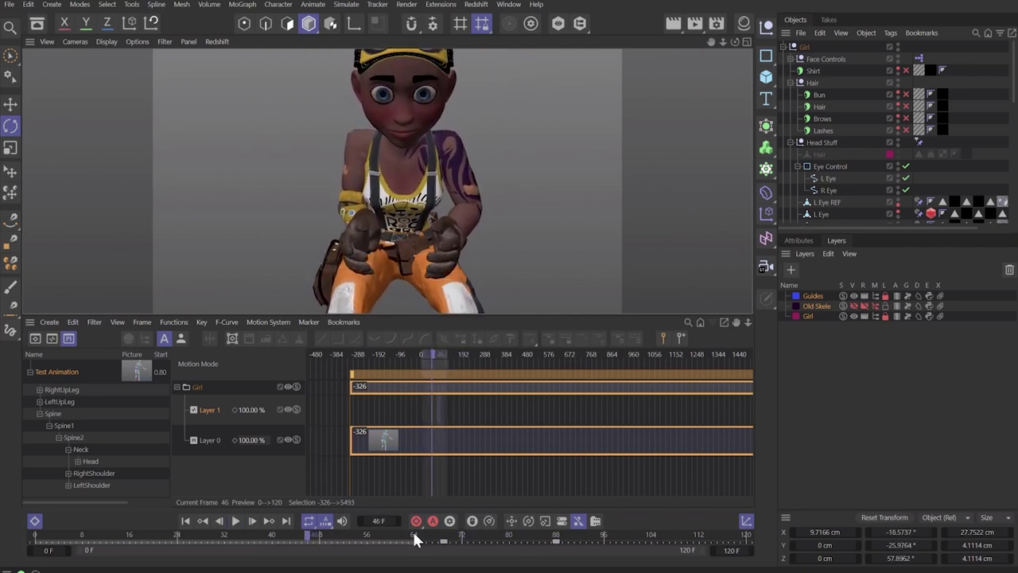
# Show the joints in the viewport, rotate the right upper arm outward at frame 46, and play the result.
pyautogui.keyDown('alt'); pyautogui.moveTo(402, 209); pyautogui.dragTo(463, 205); pyautogui.keyUp('alt')
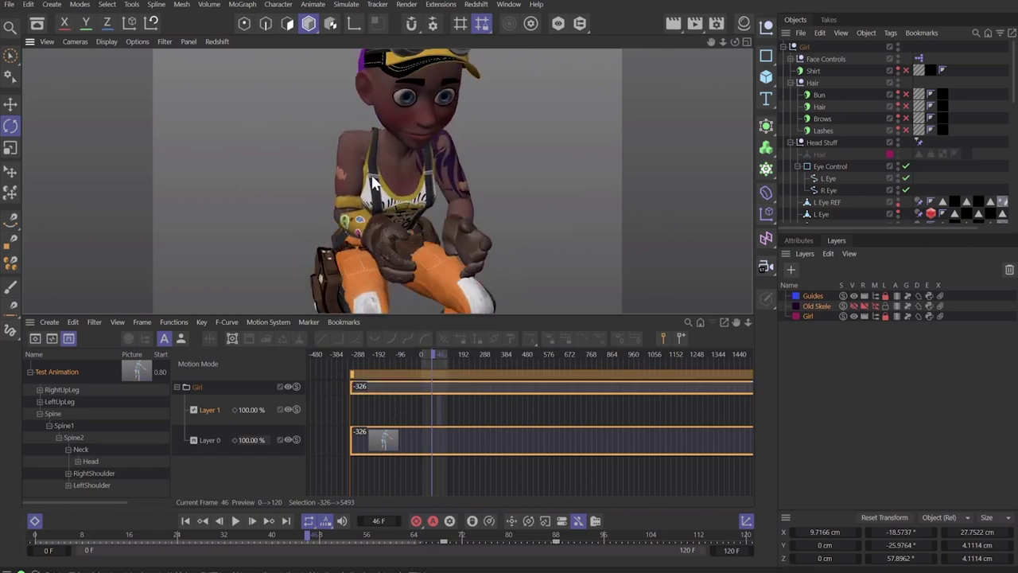
pyautogui.scroll(6, 358, 176)
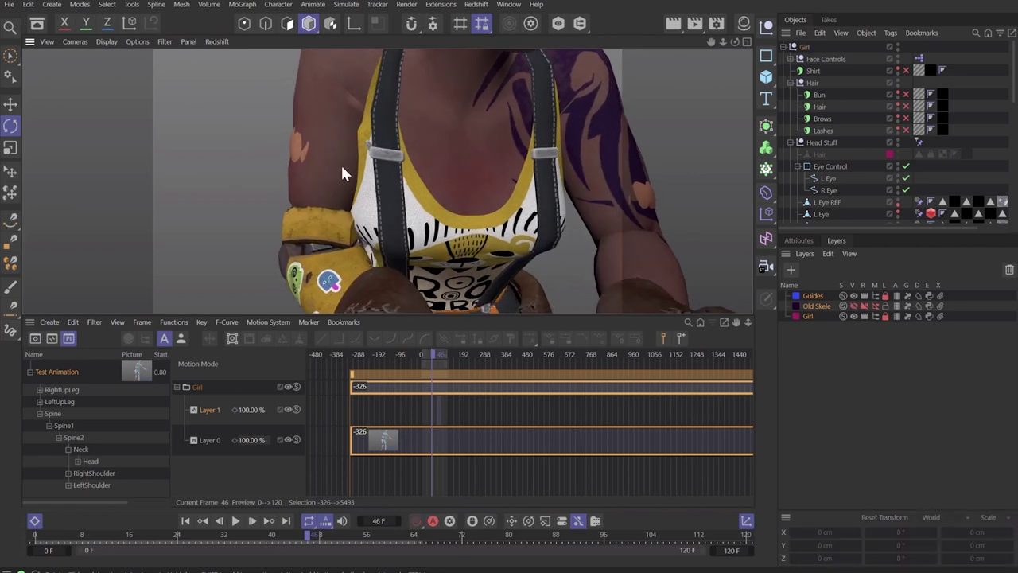
pyautogui.scroll(-6, 342, 167)
pyautogui.hotkey('alt', 'shift', 'g')
pyautogui.scroll(4, 342, 159)
pyautogui.click(337, 144)
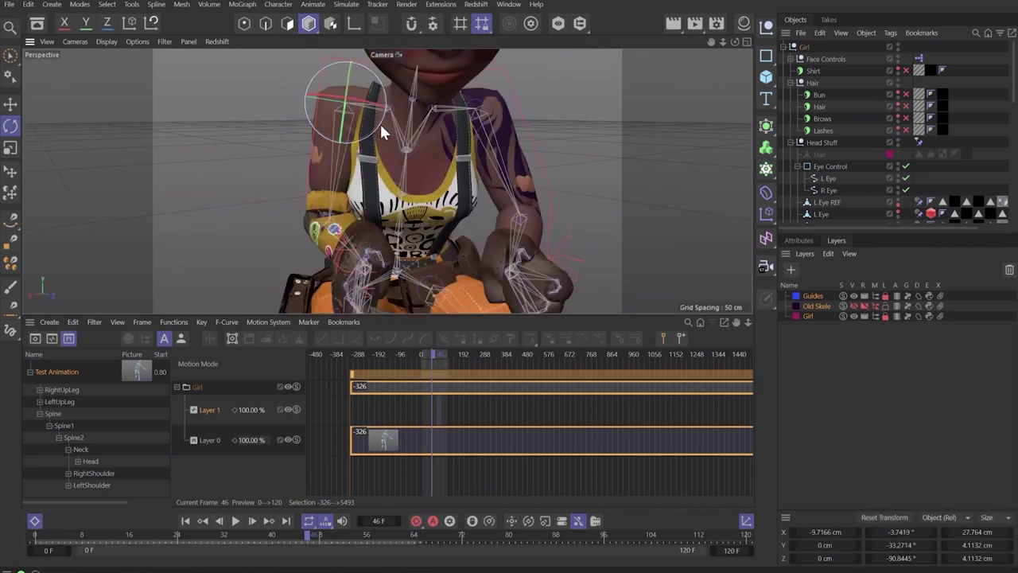
pyautogui.moveTo(382, 126); pyautogui.dragTo(374, 135)
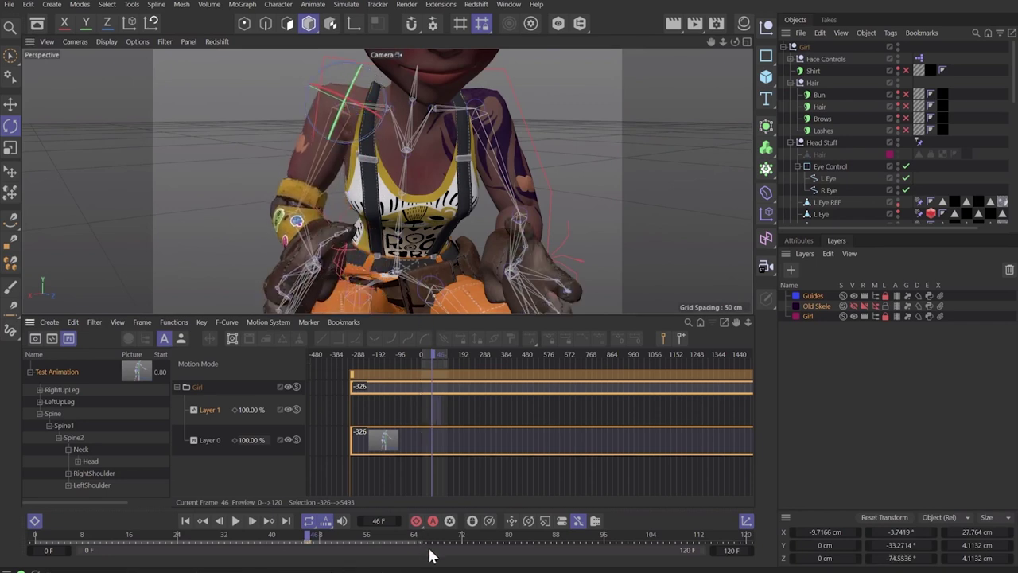
pyautogui.press('F8')
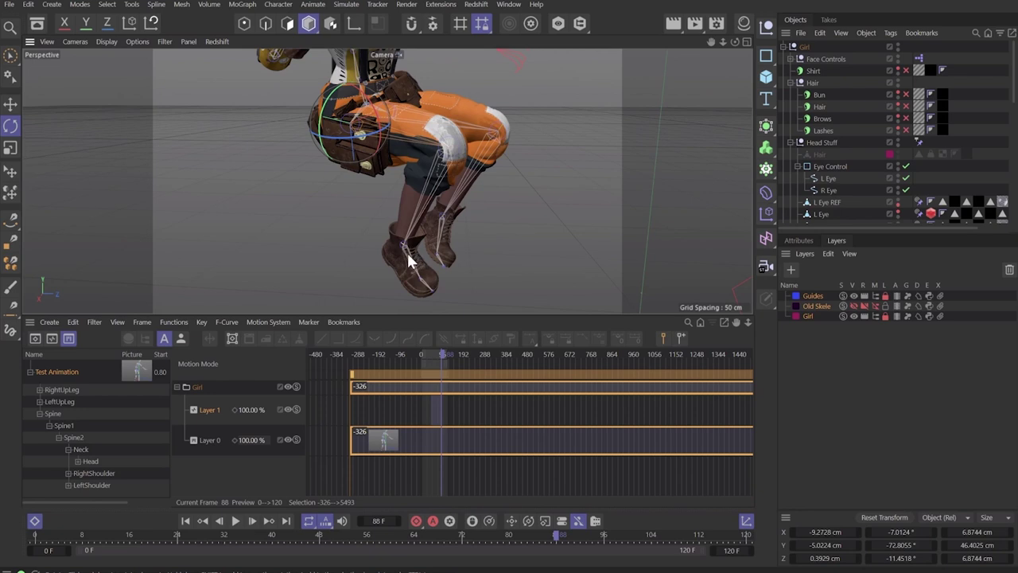
# Create an IK chain on the right leg ending at the RightFoot joint.
pyautogui.click(406, 250)
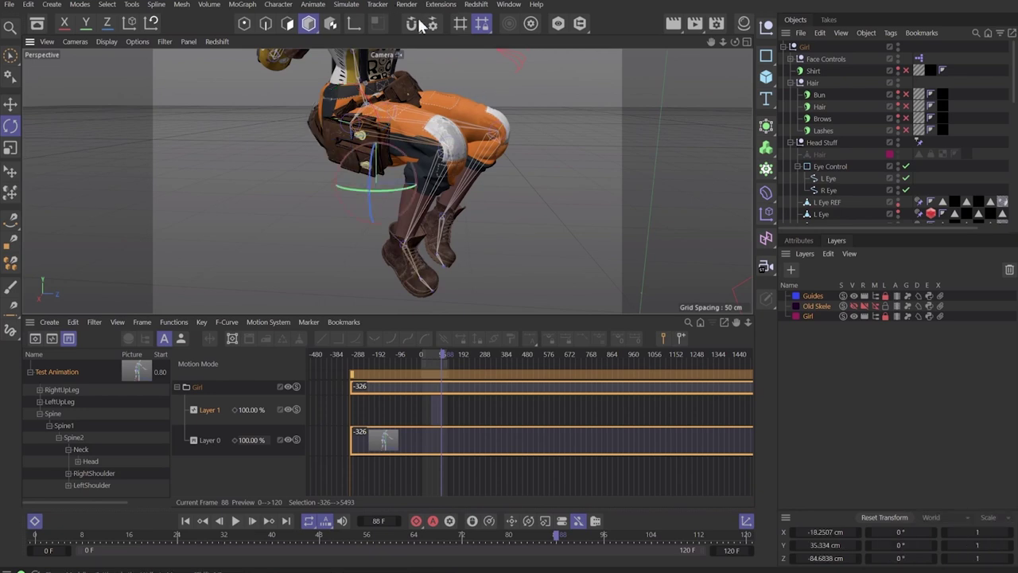
pyautogui.click(346, 4)
pyautogui.moveTo(280, 10)
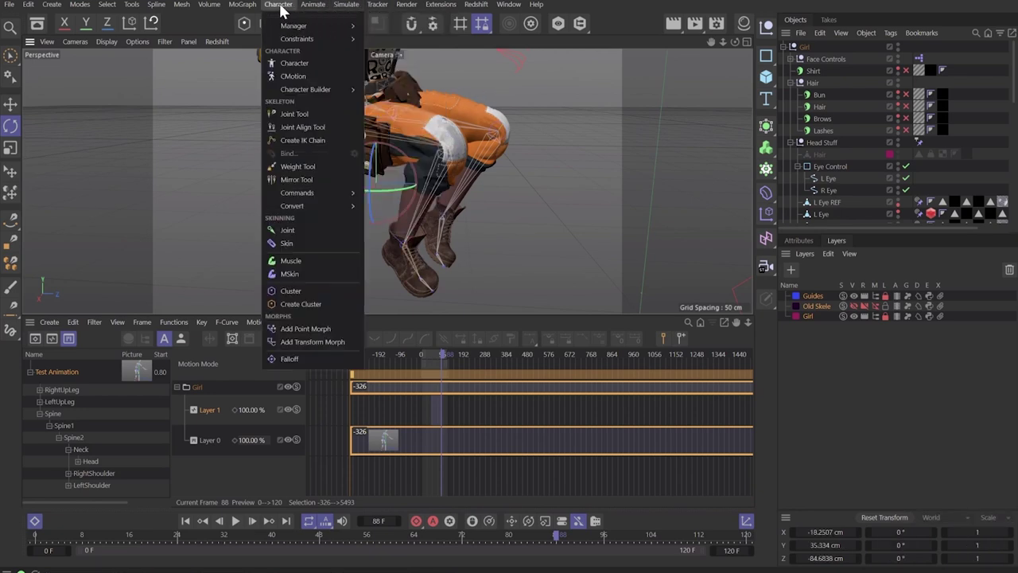
pyautogui.click(326, 142)
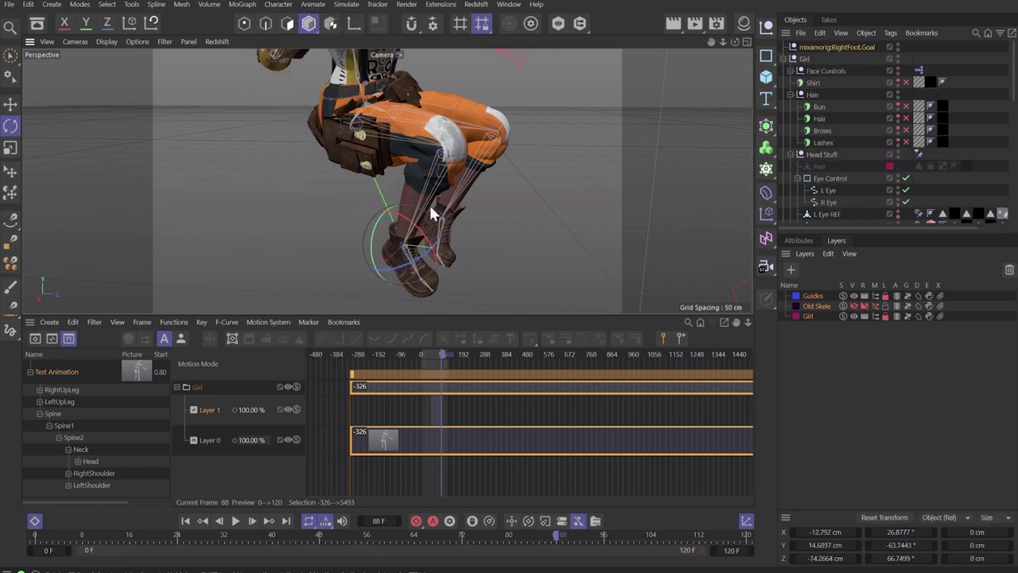
# Select the mixamorig:RightFoot.Goal object and move it outward to spread the right leg.
pyautogui.keyDown('alt'); pyautogui.moveTo(392, 208); pyautogui.dragTo(434, 191); pyautogui.keyUp('alt')
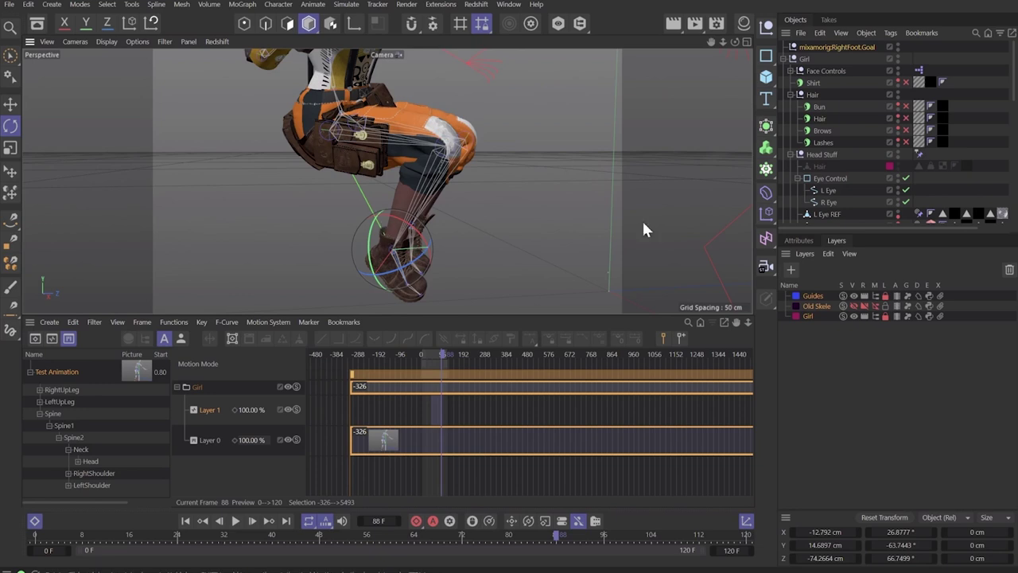
pyautogui.click(868, 65)
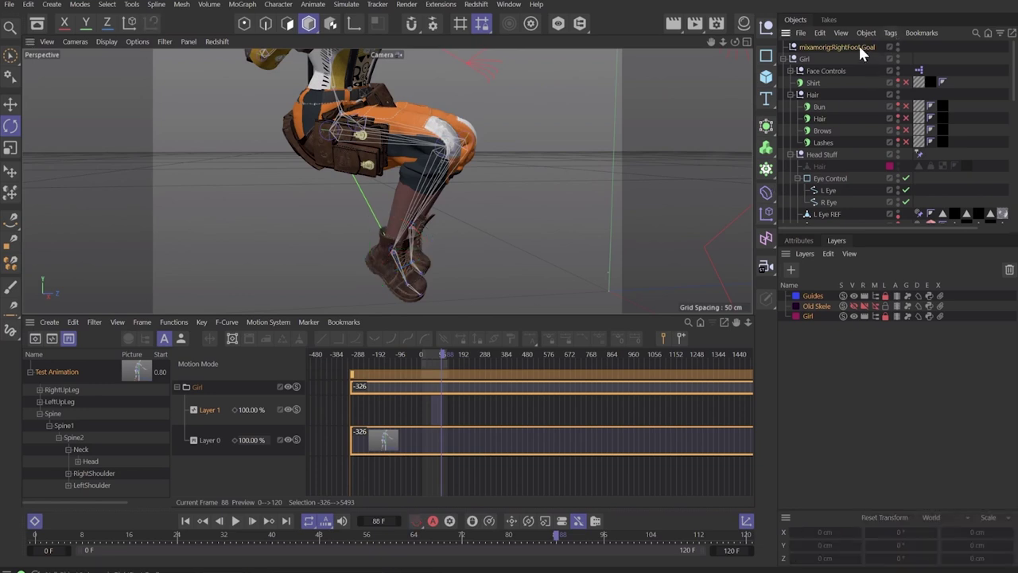
pyautogui.click(859, 49)
pyautogui.press('e')
pyautogui.moveTo(497, 240); pyautogui.dragTo(521, 270)
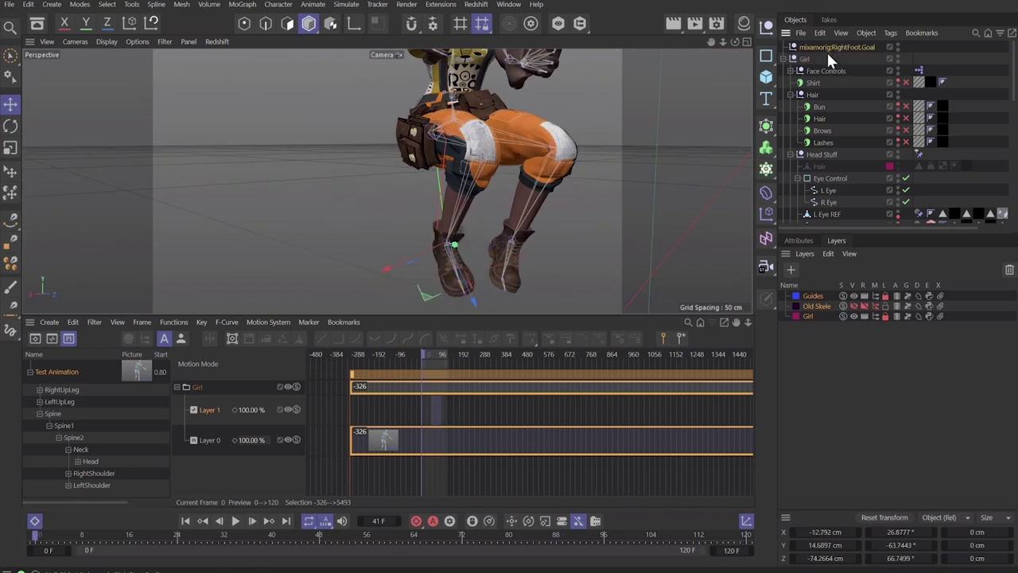
pyautogui.moveTo(651, 191); pyautogui.dragTo(529, 169)
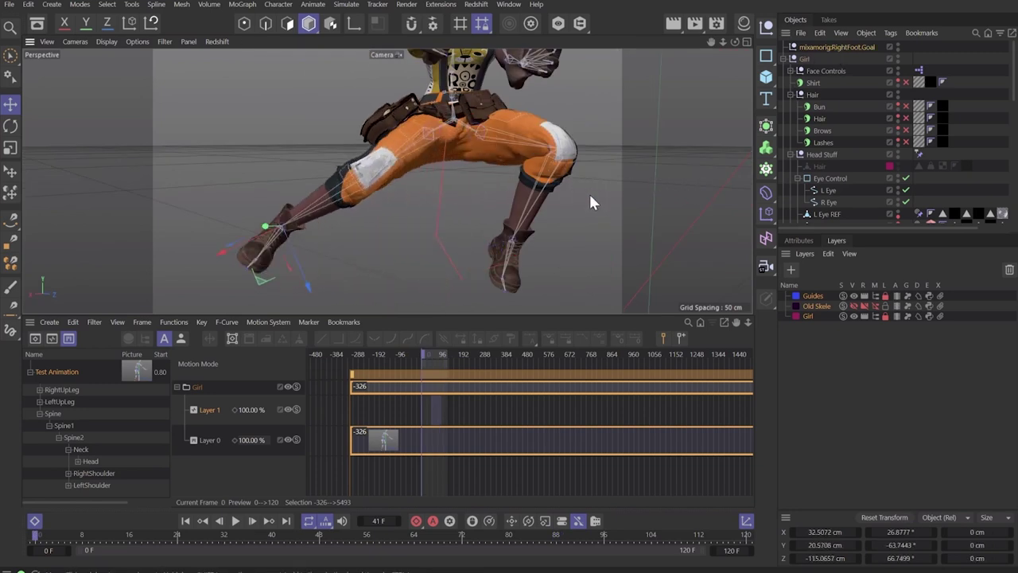
# Play the animation to review the repositioned right leg, then stop playback and inspect the pose.
pyautogui.press('F8')
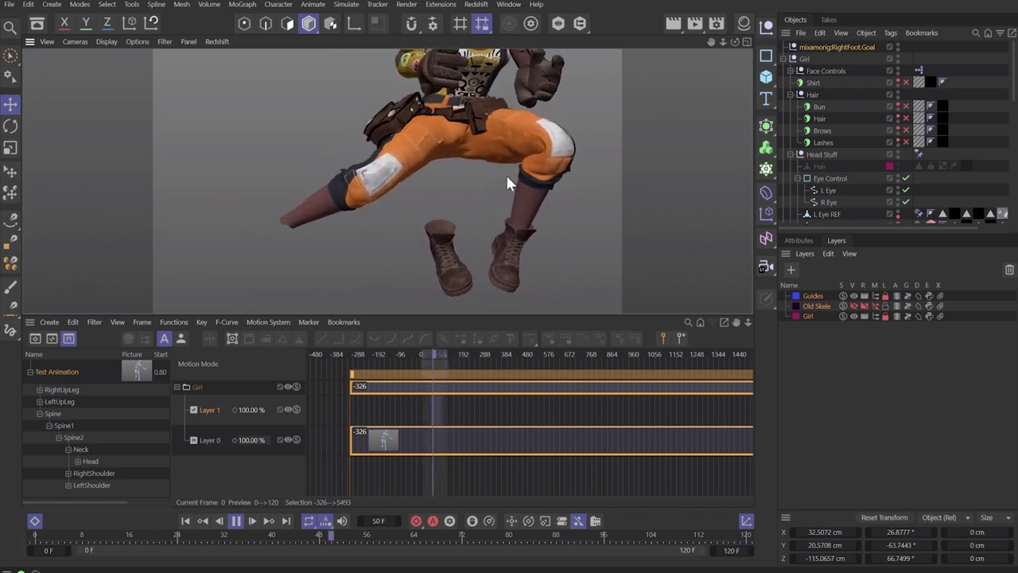
pyautogui.press('F8')
pyautogui.keyDown('alt'); pyautogui.moveTo(507, 177); pyautogui.dragTo(613, 154); pyautogui.keyUp('alt')
pyautogui.keyDown('alt'); pyautogui.moveTo(471, 229); pyautogui.dragTo(505, 108); pyautogui.keyUp('alt')
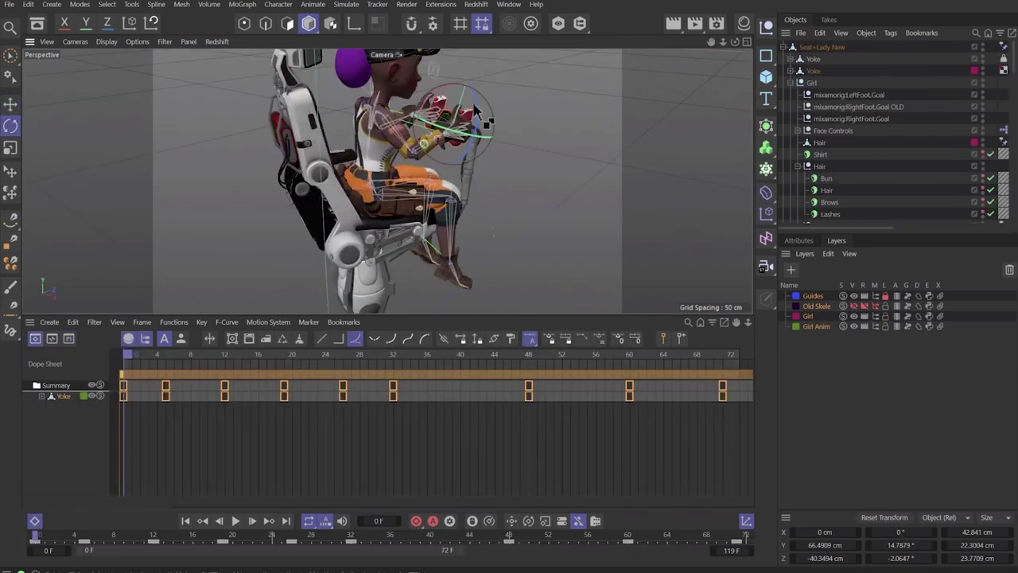
# Rotate the yoke held by the seated girl in the chair scene.
pyautogui.keyDown('alt'); pyautogui.moveTo(475, 111); pyautogui.dragTo(219, 181); pyautogui.keyUp('alt')
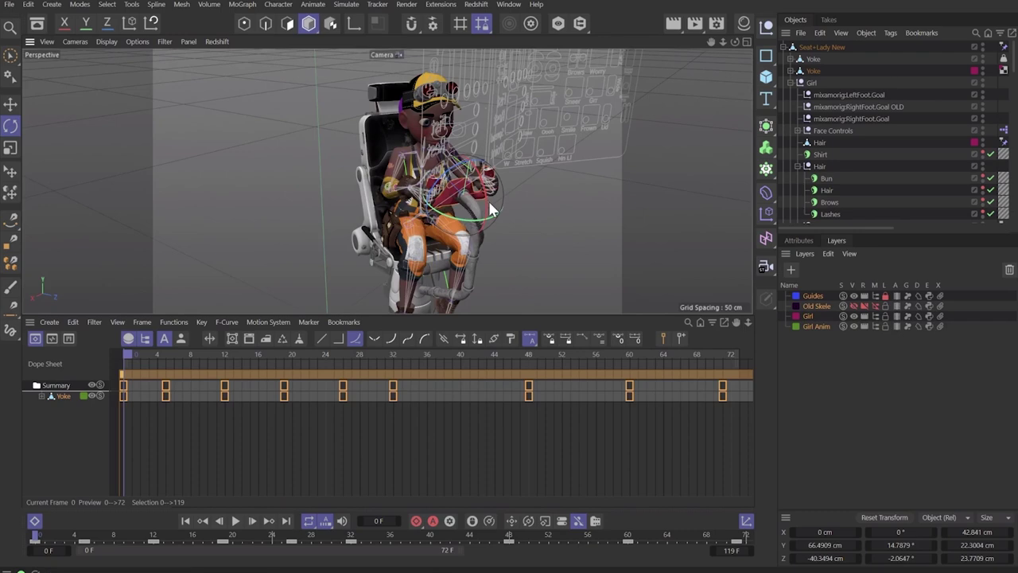
pyautogui.scroll(5, 488, 200)
pyautogui.keyDown('alt'); pyautogui.moveTo(452, 206); pyautogui.dragTo(459, 214); pyautogui.keyUp('alt')
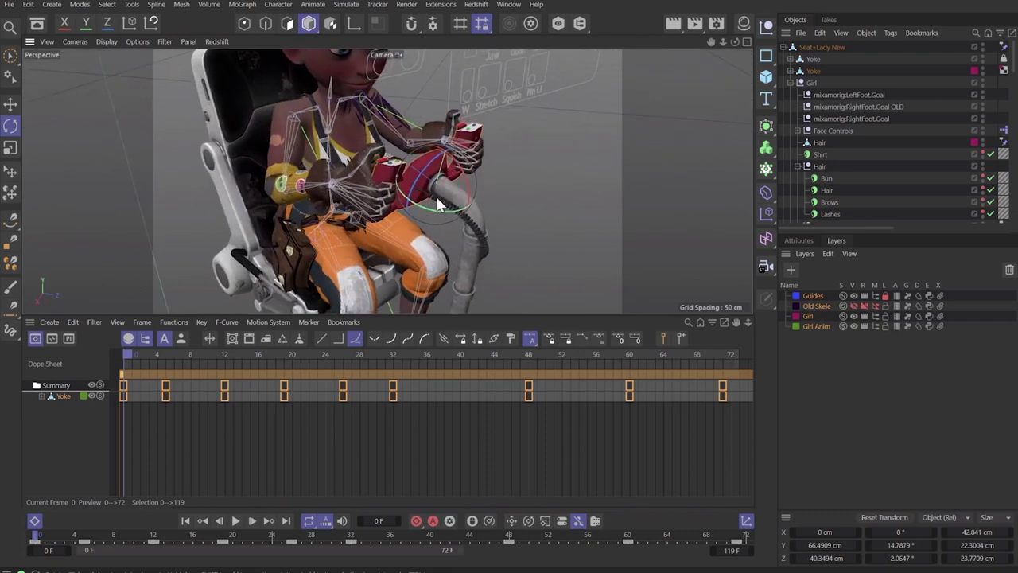
pyautogui.moveTo(417, 181)
pyautogui.mouseDown()
pyautogui.moveTo(446, 149)
pyautogui.moveTo(399, 186)
pyautogui.moveTo(430, 160)
pyautogui.moveTo(409, 180)
pyautogui.moveTo(430, 171)
pyautogui.mouseUp()
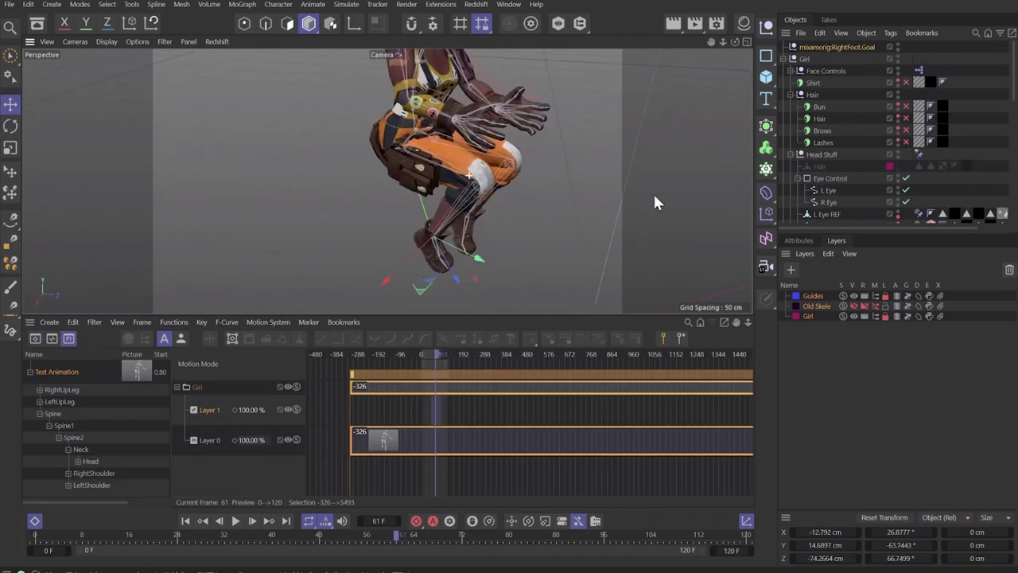
# Return to frame 0 and play the animation to review the right arm's movement, then stop playback.
pyautogui.keyDown('alt'); pyautogui.moveTo(655, 199); pyautogui.dragTo(580, 179); pyautogui.keyUp('alt')
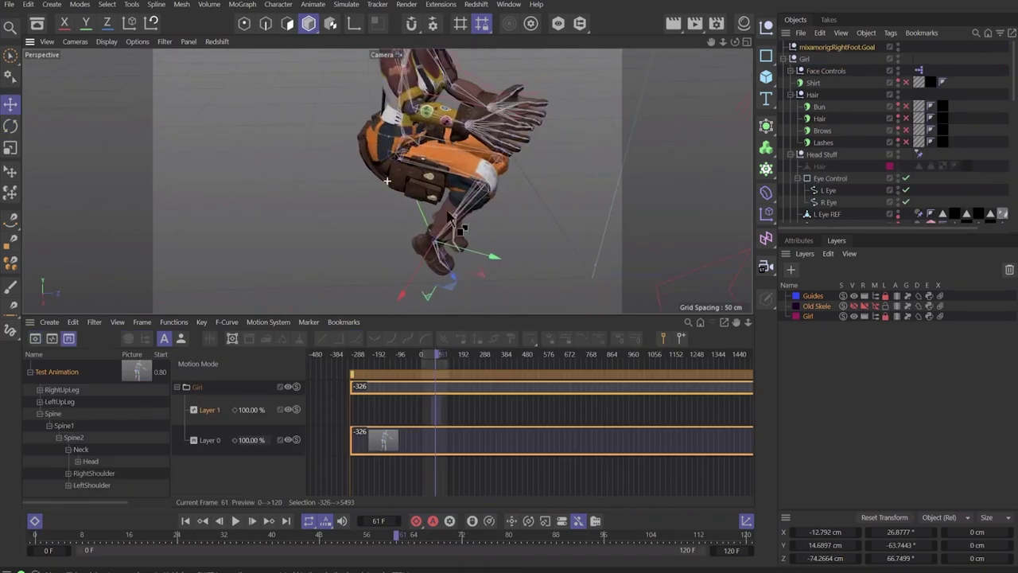
pyautogui.keyDown('alt'); pyautogui.moveTo(425, 151); pyautogui.dragTo(426, 225, button='middle'); pyautogui.keyUp('alt')
pyautogui.keyDown('alt'); pyautogui.moveTo(426, 225); pyautogui.dragTo(415, 194); pyautogui.keyUp('alt')
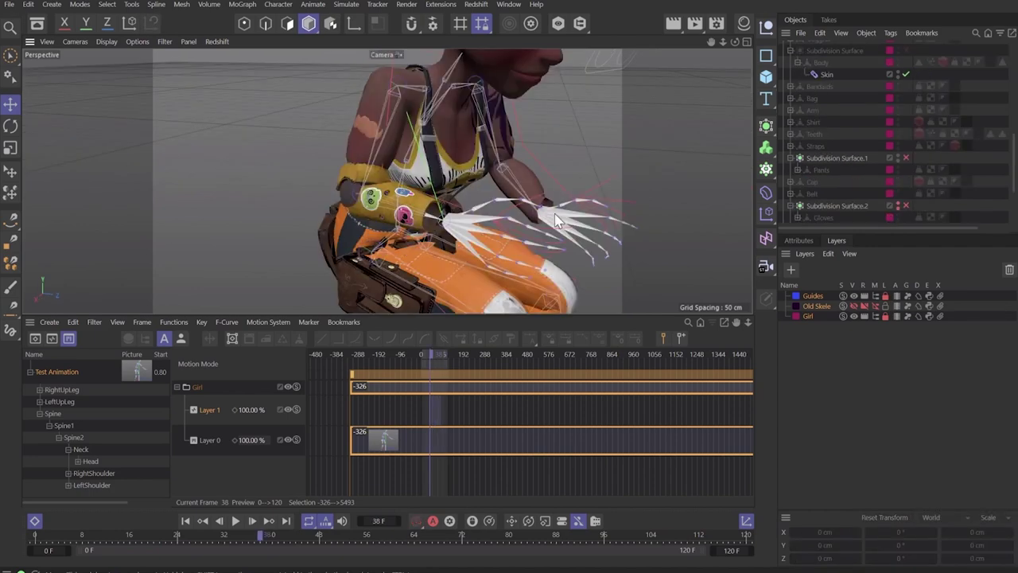
pyautogui.moveTo(235, 538); pyautogui.dragTo(0, 534)
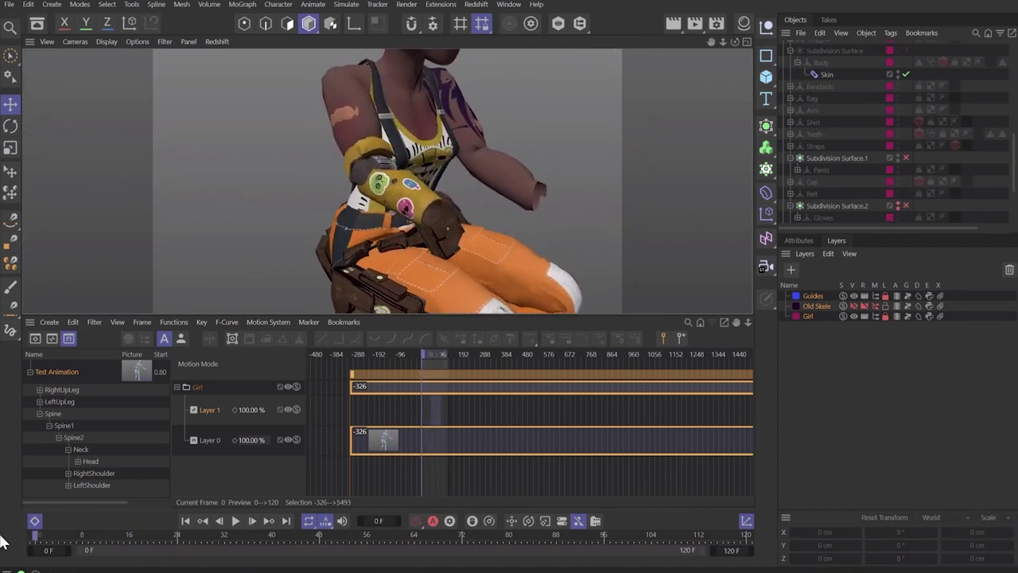
pyautogui.press('F8')
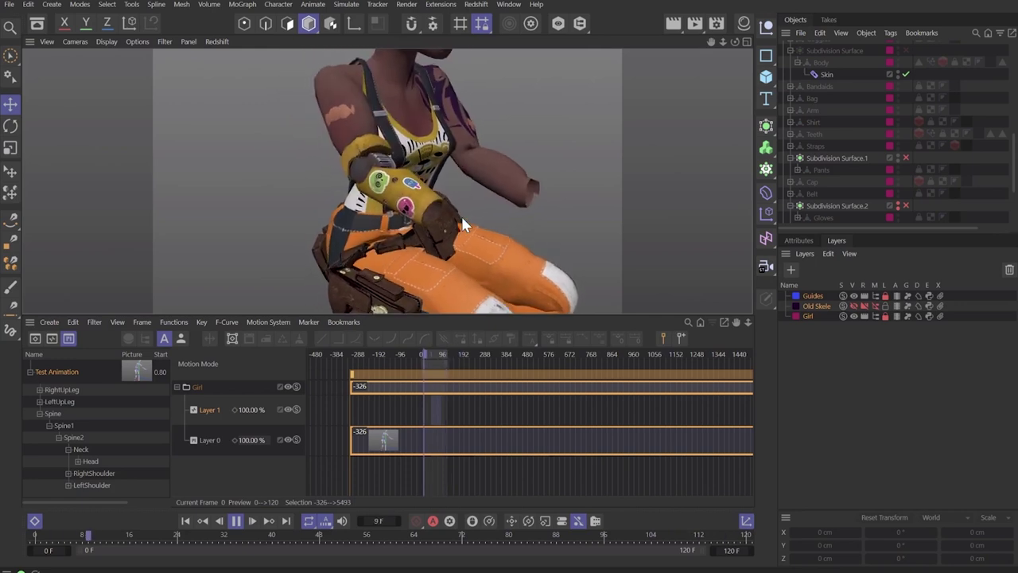
pyautogui.press('F8')
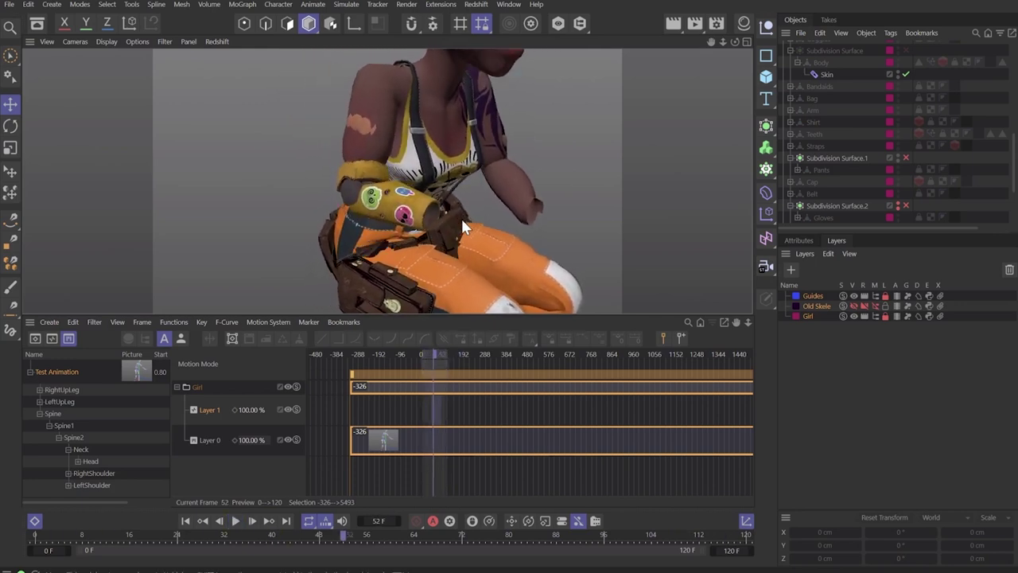
# Go to frame 57, find the mixamorig:RightArm joint and open the properties of its IK tag.
pyautogui.scroll(5, 847, 144)
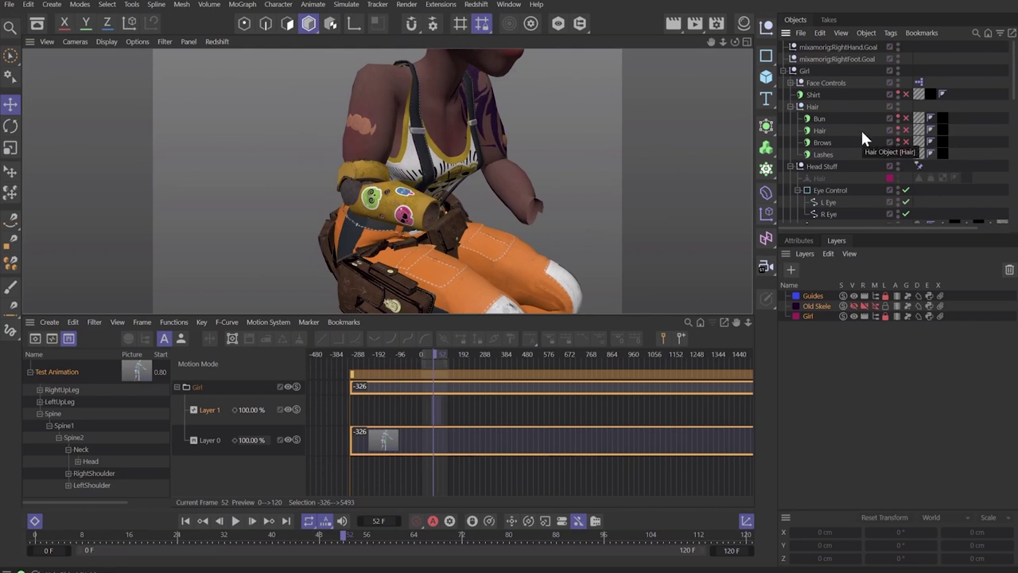
pyautogui.moveTo(345, 536); pyautogui.dragTo(372, 536)
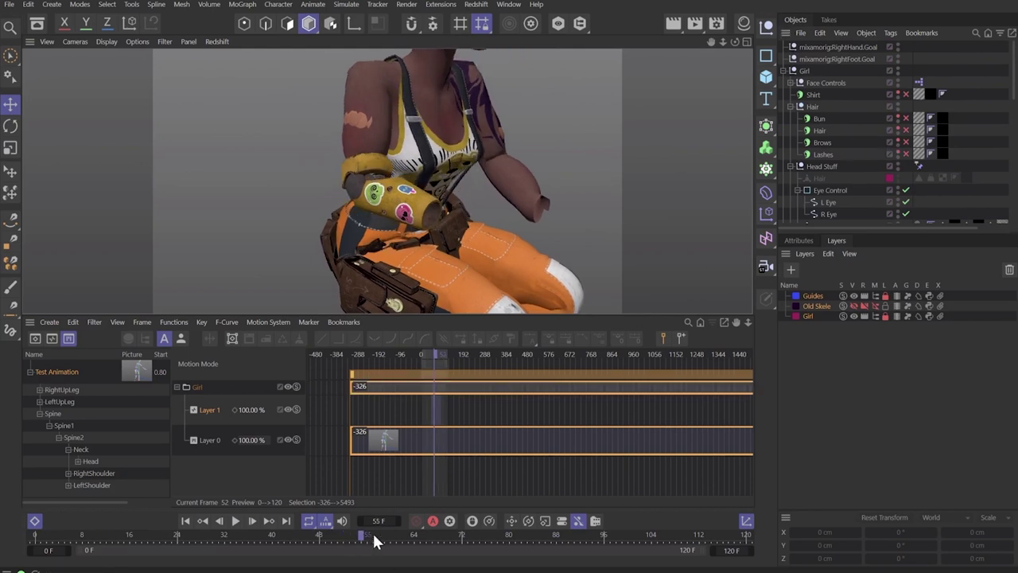
pyautogui.click(359, 109)
pyautogui.scroll(-5, 932, 160)
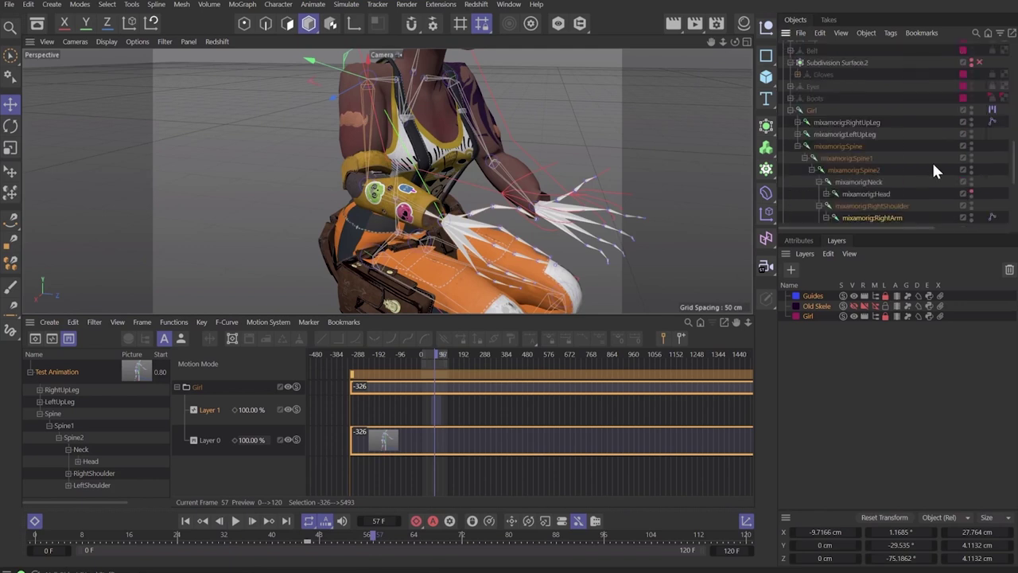
pyautogui.click(992, 165)
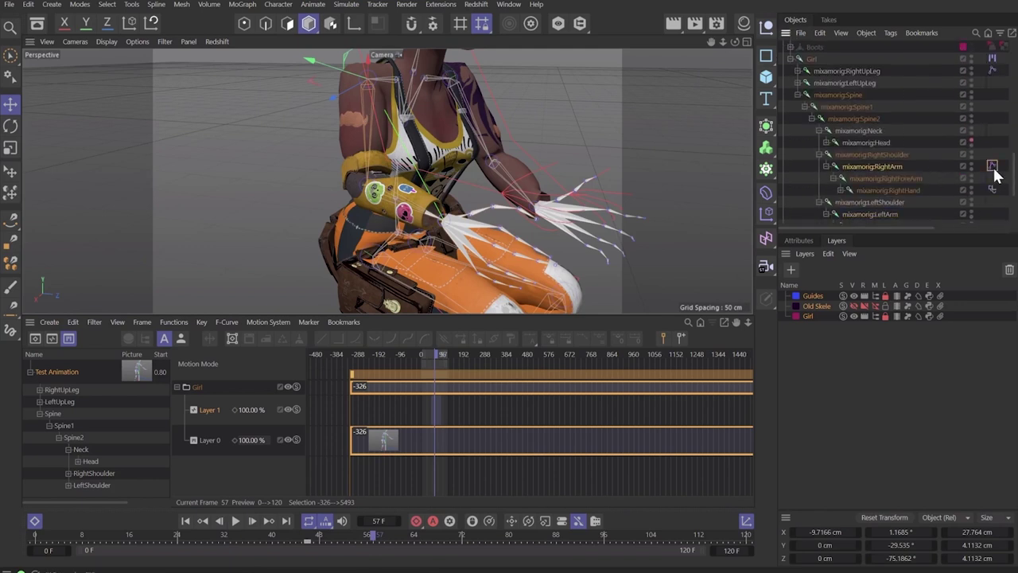
pyautogui.click(815, 241)
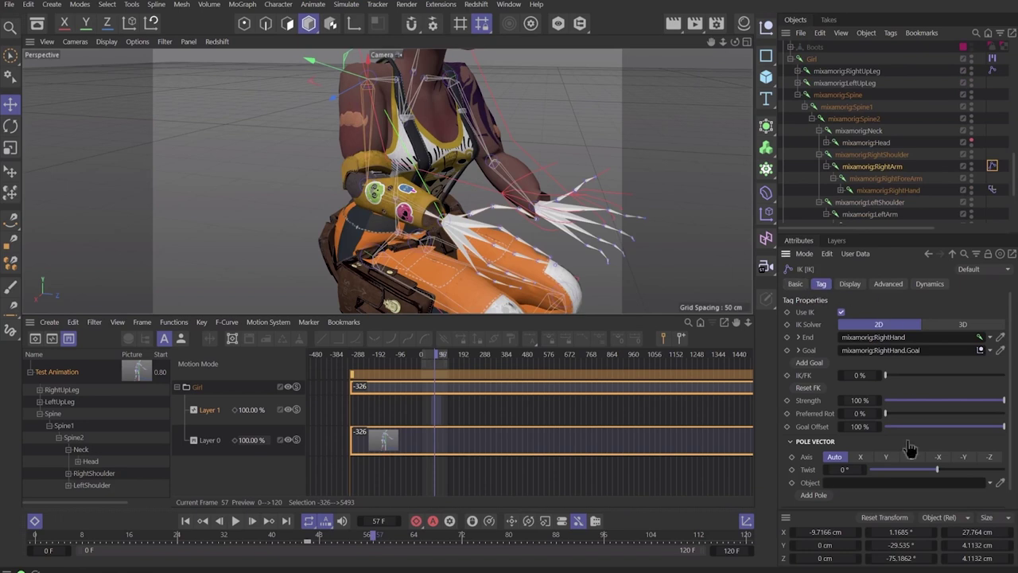
# At frame 98, try the right arm's IK/FK blend at 100%, then return it to 0%.
pyautogui.click(616, 537)
pyautogui.click(805, 375)
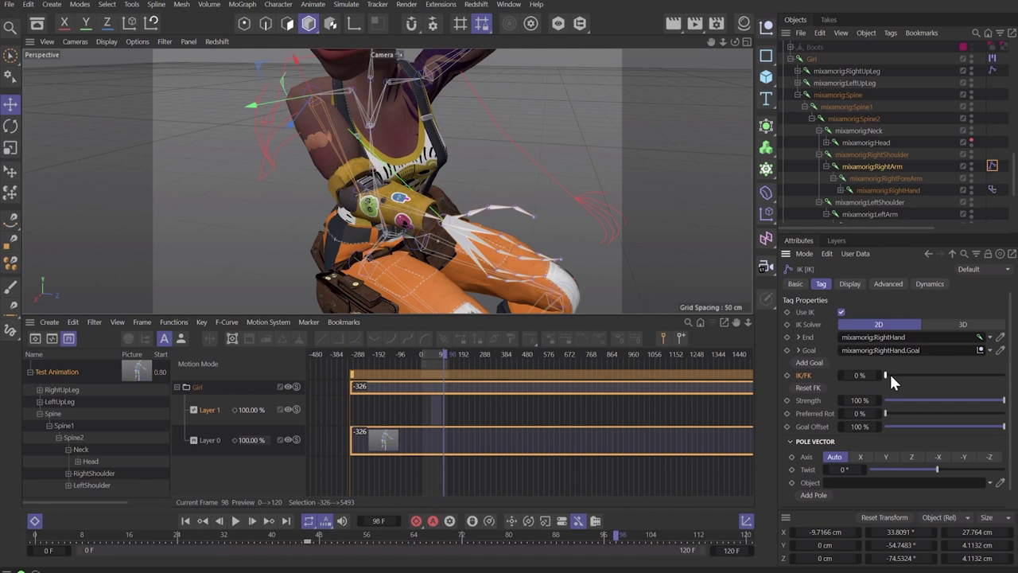
pyautogui.moveTo(890, 375); pyautogui.dragTo(1015, 421)
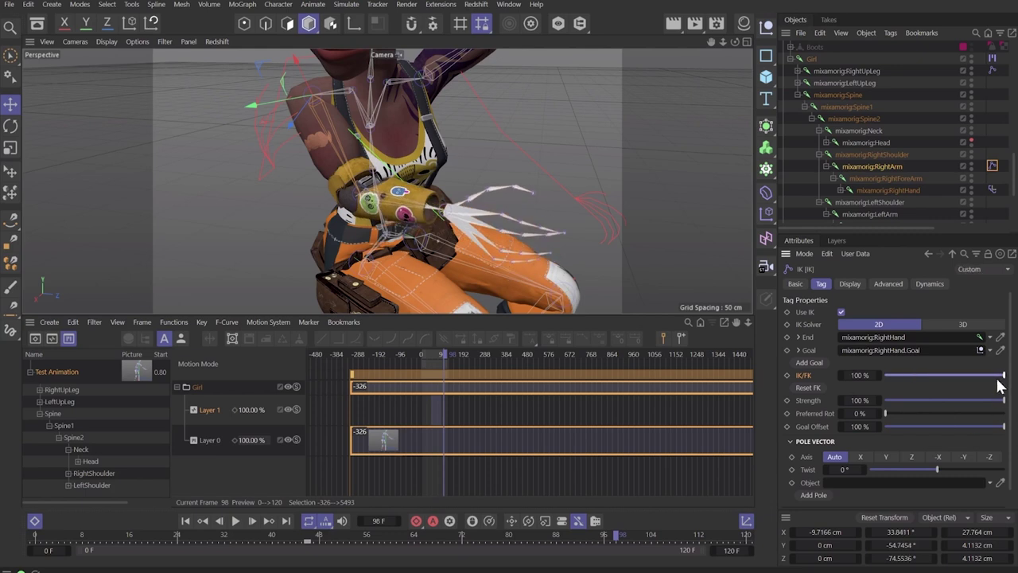
pyautogui.moveTo(1003, 379); pyautogui.dragTo(744, 373)
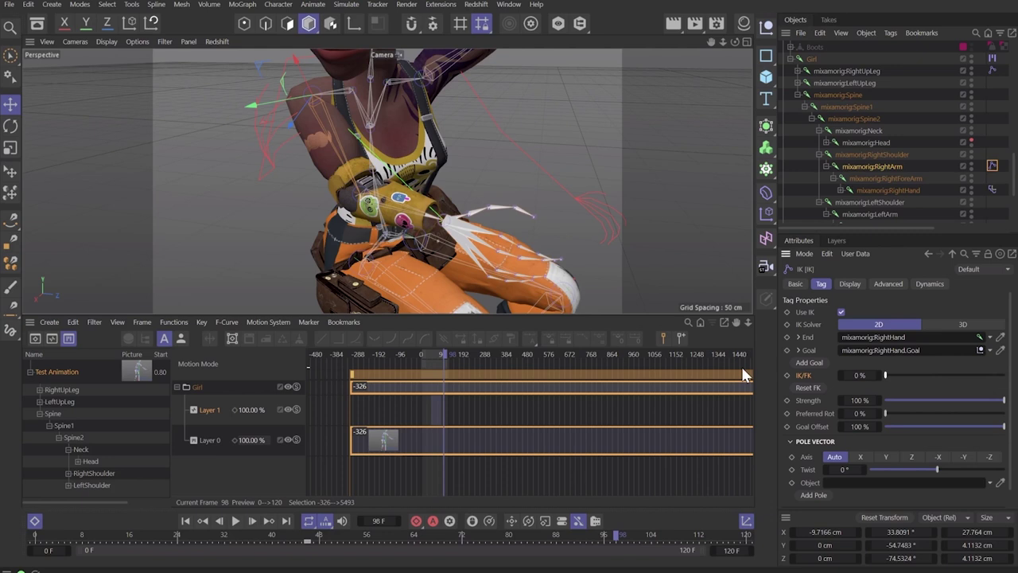
# Convert the Girl motion system's layer to keyframe animation.
pyautogui.click(199, 387)
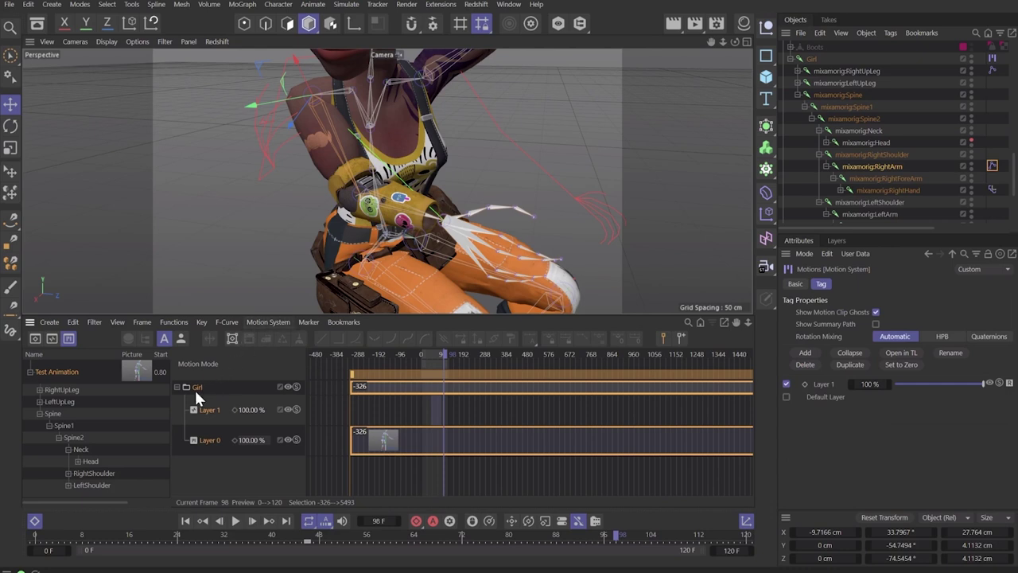
pyautogui.click(268, 322)
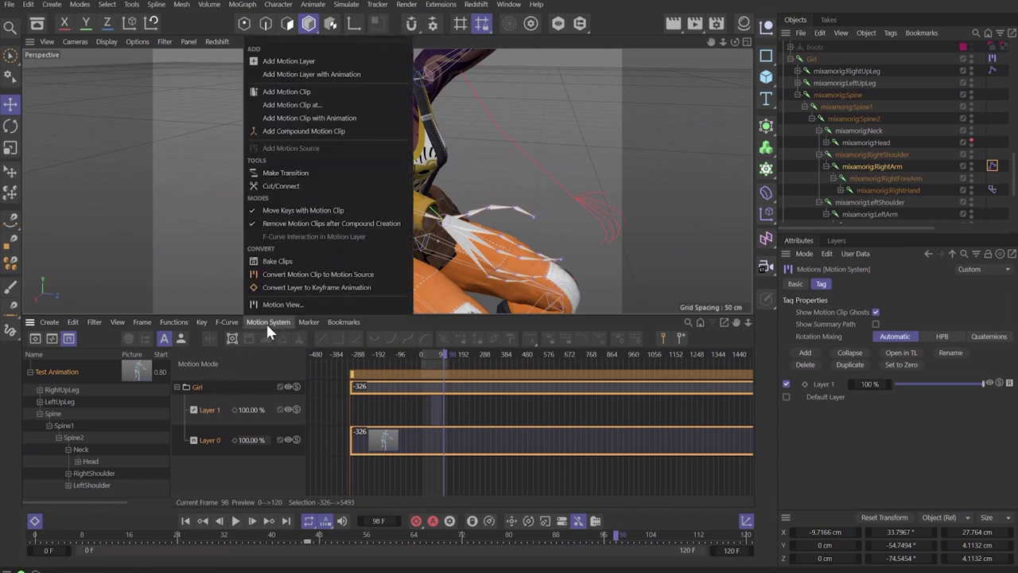
pyautogui.click(292, 287)
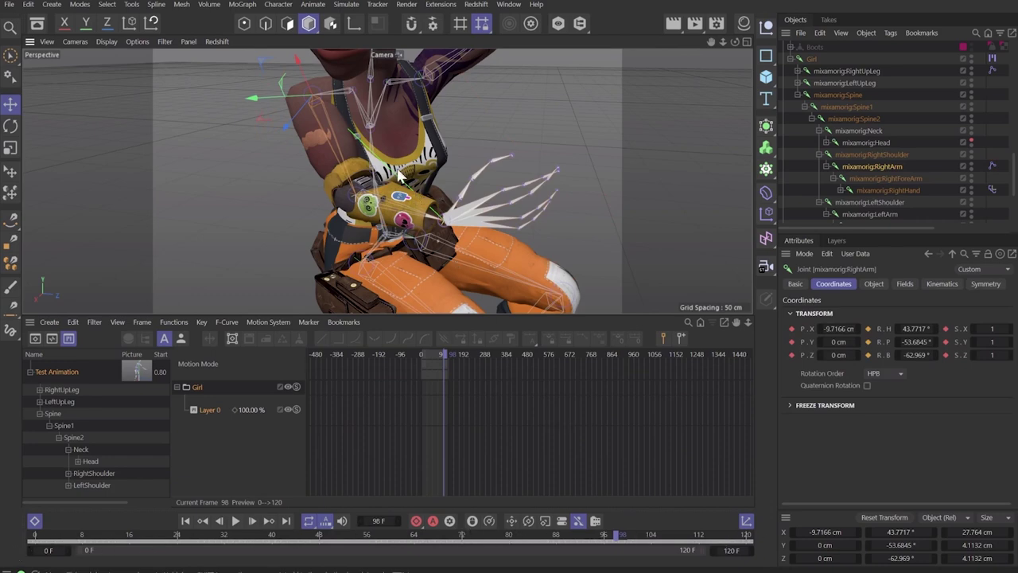
# Scrub the converted keyframe animation back to frame 57 and play it from there, then stop playback.
pyautogui.keyDown('alt'); pyautogui.moveTo(354, 135); pyautogui.dragTo(339, 135); pyautogui.keyUp('alt')
pyautogui.moveTo(398, 534); pyautogui.dragTo(355, 535)
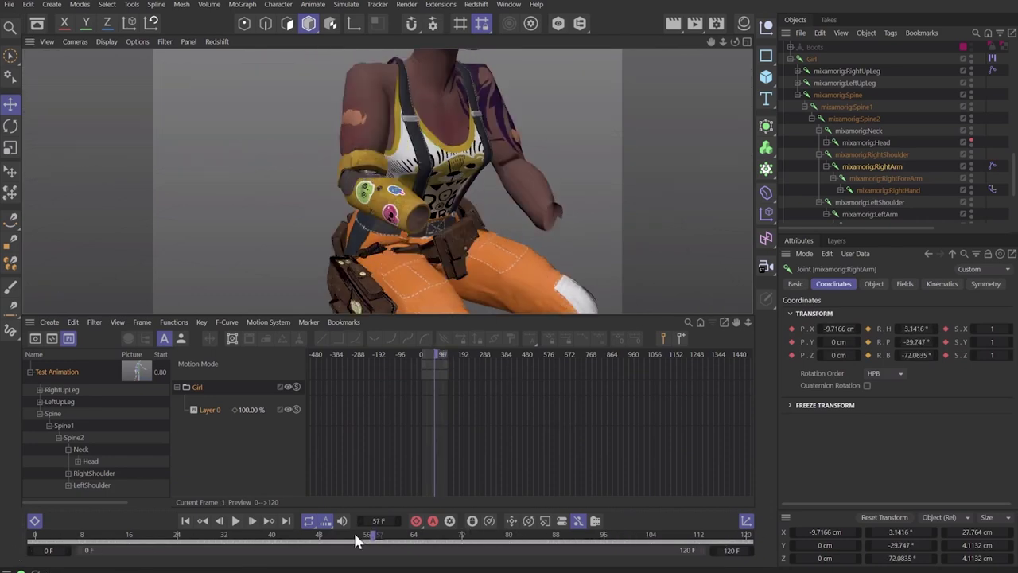
pyautogui.press('F8')
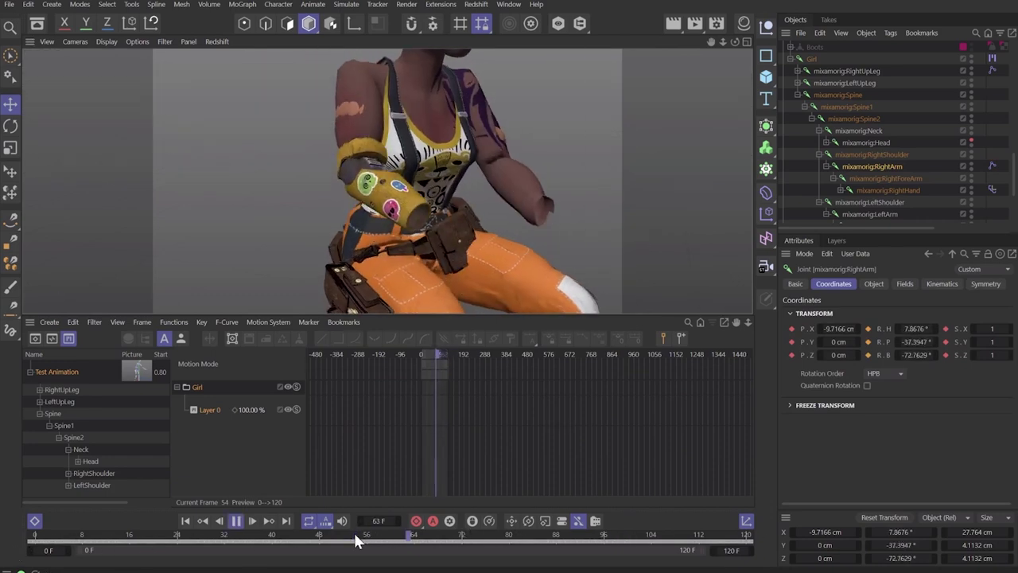
pyautogui.press('F8')
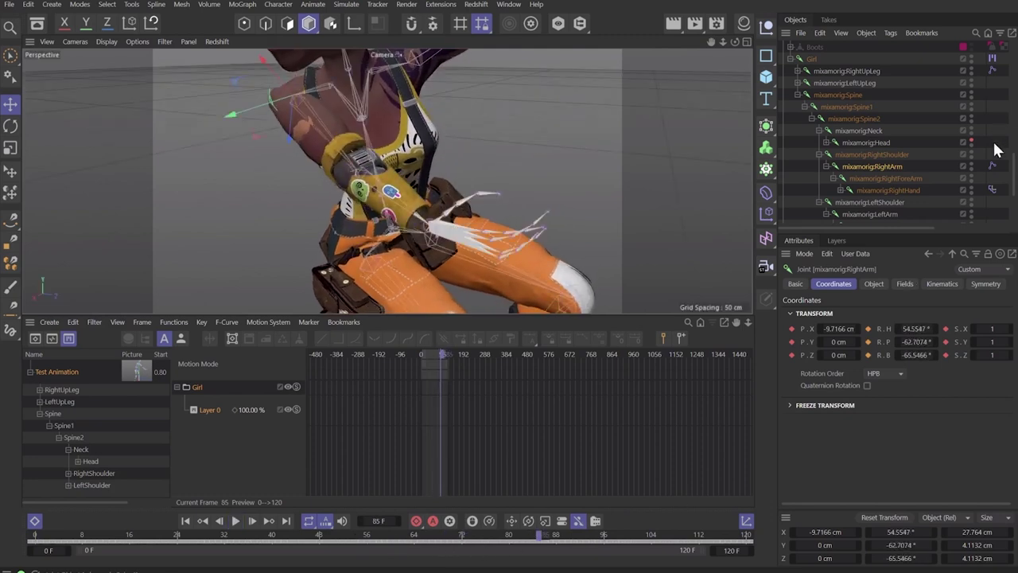
# Open the mixamorig:RightArm joint's IK tag, raise IK/FK to 100%, then lower the blend again.
pyautogui.click(992, 167)
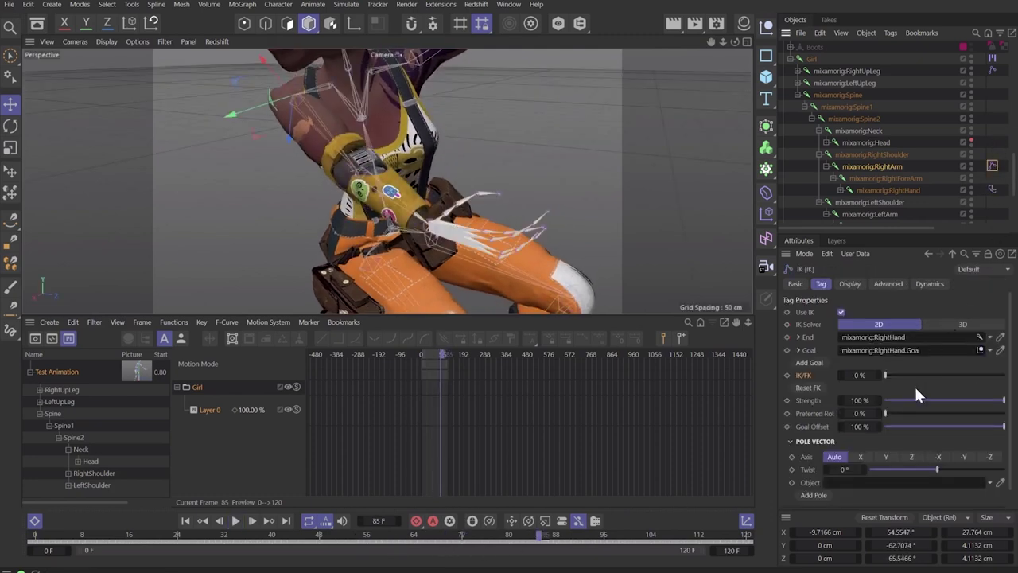
pyautogui.moveTo(888, 376); pyautogui.dragTo(1004, 374)
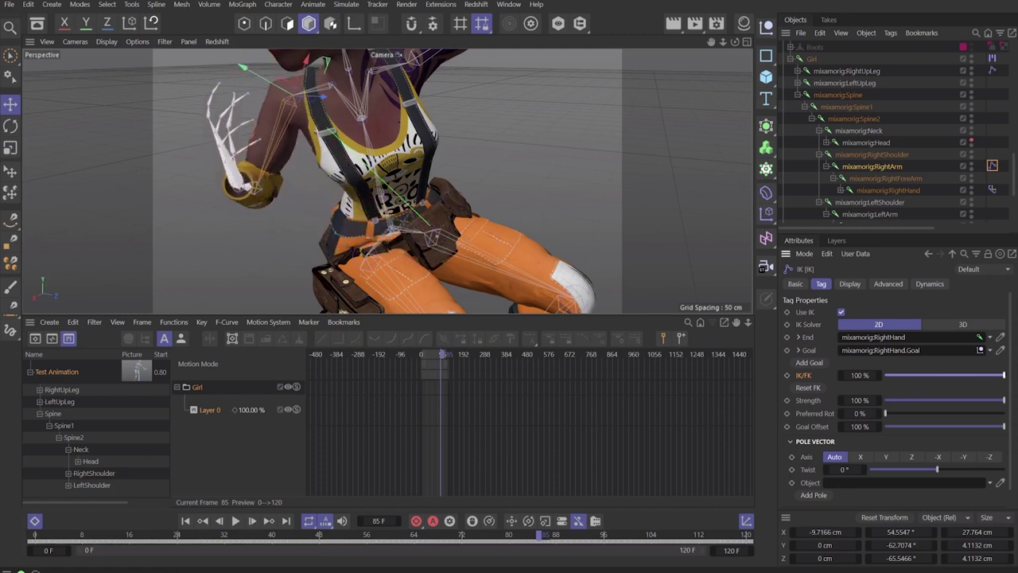
pyautogui.moveTo(1003, 374); pyautogui.dragTo(970, 370)
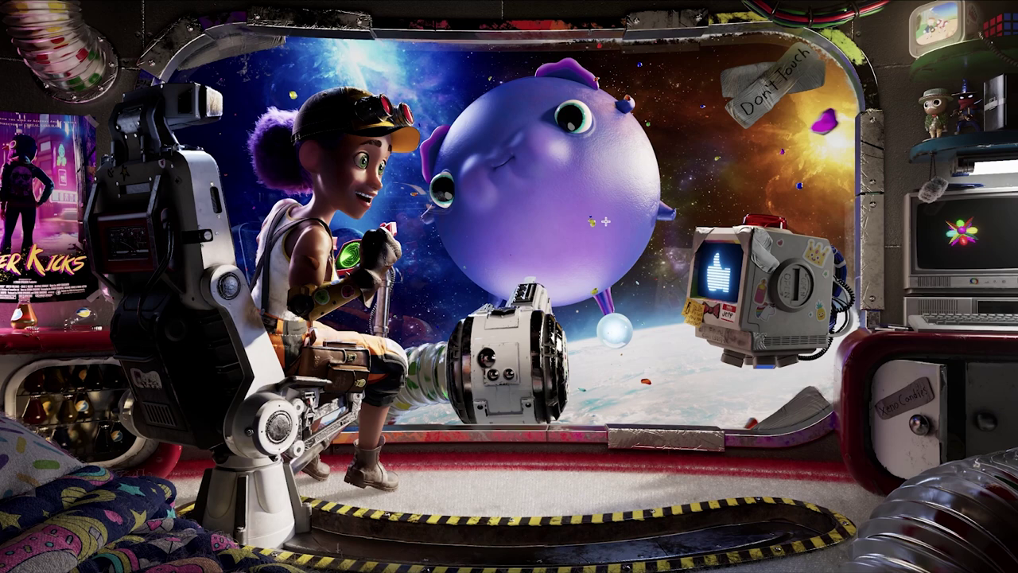
pyautogui.press('j')
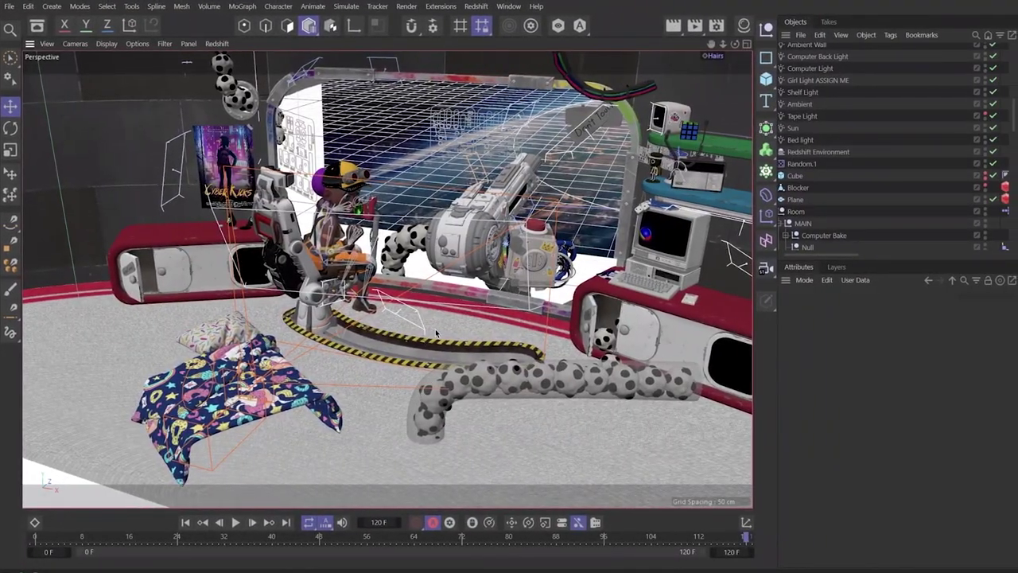
# Select all the lights from Bed light up to Girl Light ASSIGN ME.2 in the spaceship room scene.
pyautogui.keyDown('alt'); pyautogui.moveTo(435, 328); pyautogui.dragTo(756, 212); pyautogui.keyUp('alt')
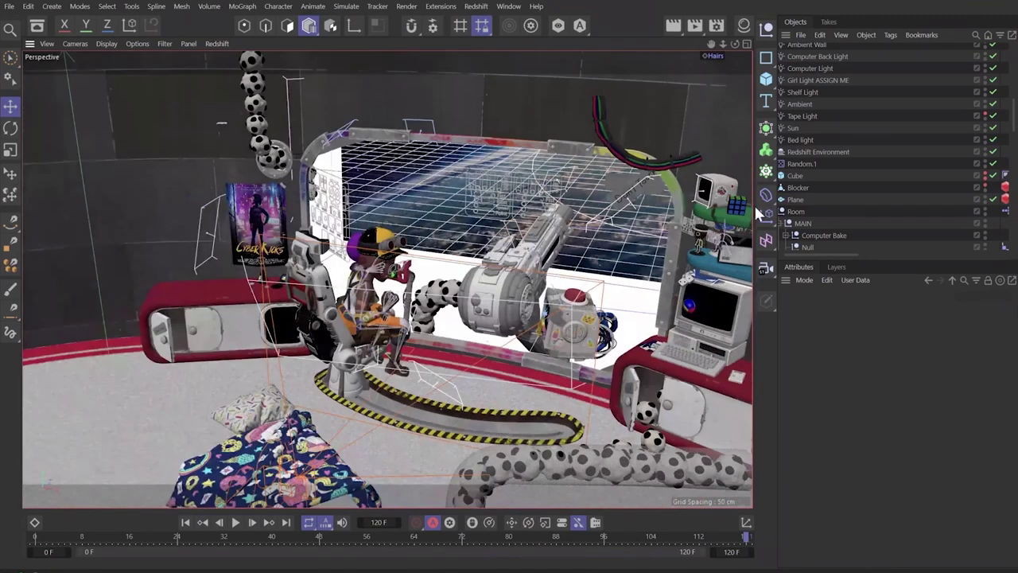
pyautogui.click(801, 140)
pyautogui.scroll(5, 803, 138)
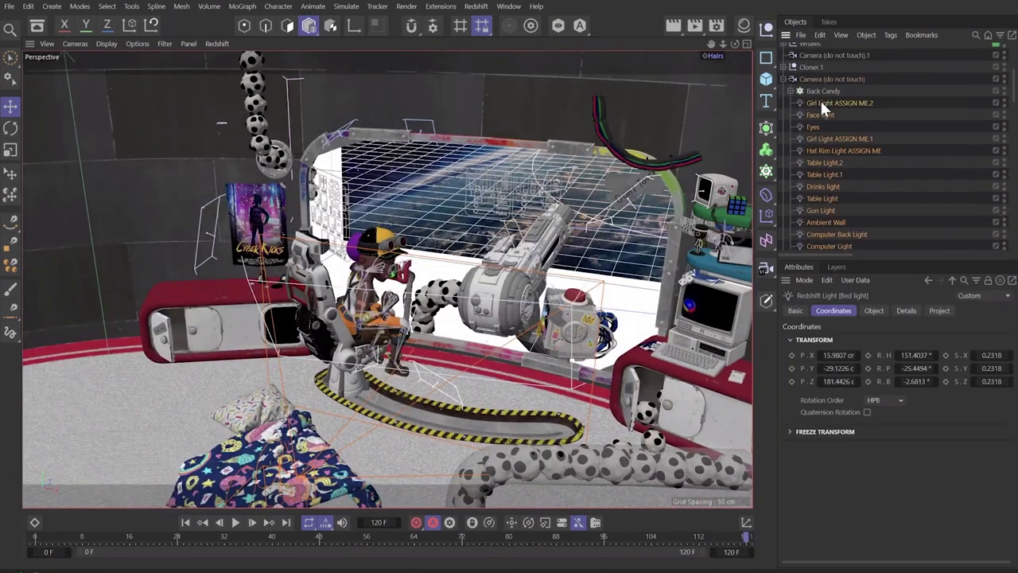
pyautogui.keyDown('shift'); pyautogui.click(821, 102); pyautogui.keyUp('shift')
# Examine how the selected lights are arranged around the seated girl, the window and the robots.
pyautogui.moveTo(510, 299)
pyautogui.keyDown('alt'); pyautogui.mouseDown()
pyautogui.moveTo(575, 293)
pyautogui.moveTo(509, 294)
pyautogui.mouseUp(); pyautogui.keyUp('alt')
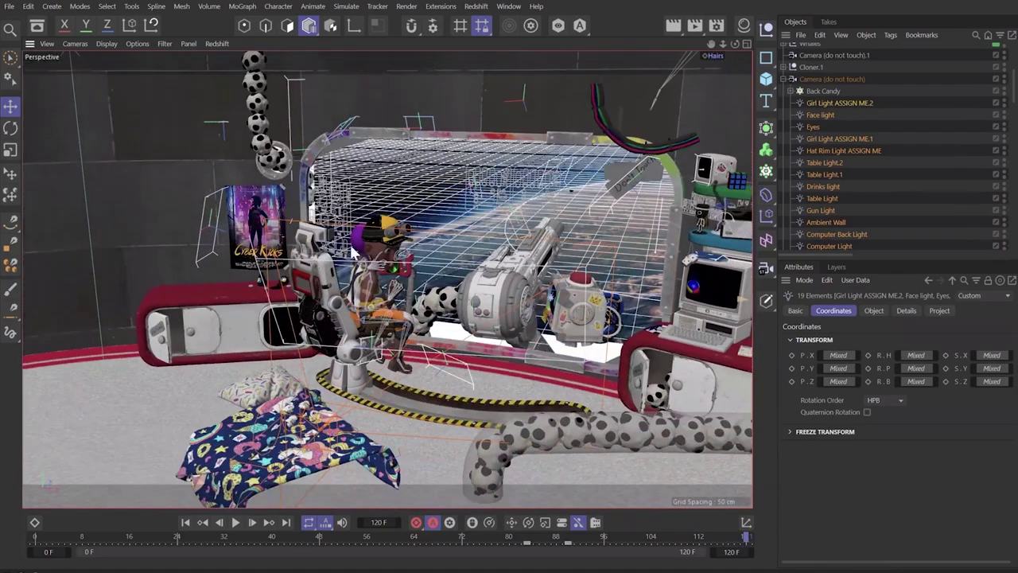
pyautogui.scroll(3, 366, 239)
pyautogui.keyDown('alt'); pyautogui.moveTo(382, 223); pyautogui.dragTo(348, 151); pyautogui.keyUp('alt')
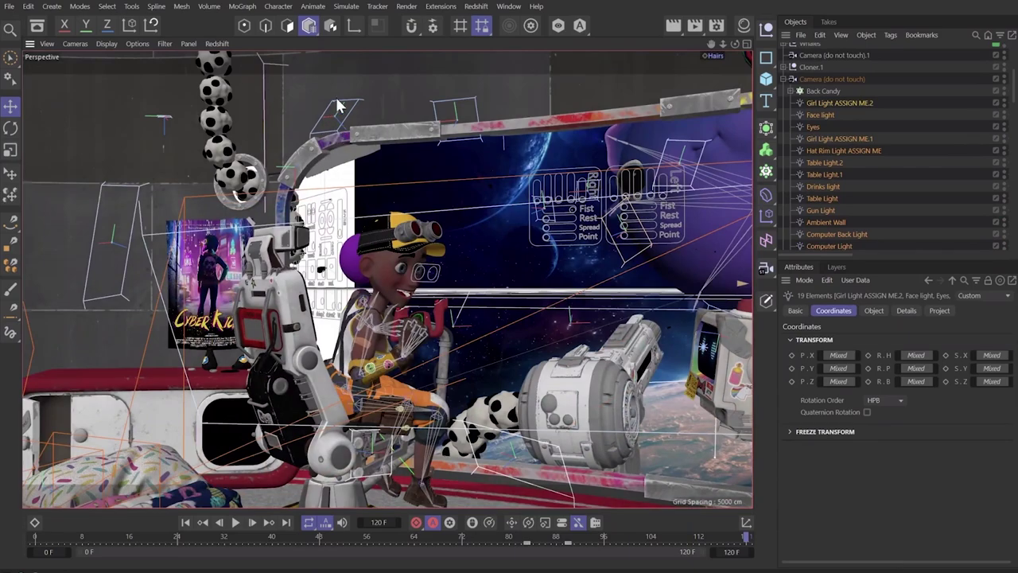
pyautogui.keyDown('alt'); pyautogui.moveTo(404, 258); pyautogui.dragTo(400, 233); pyautogui.keyUp('alt')
pyautogui.scroll(2, 400, 239)
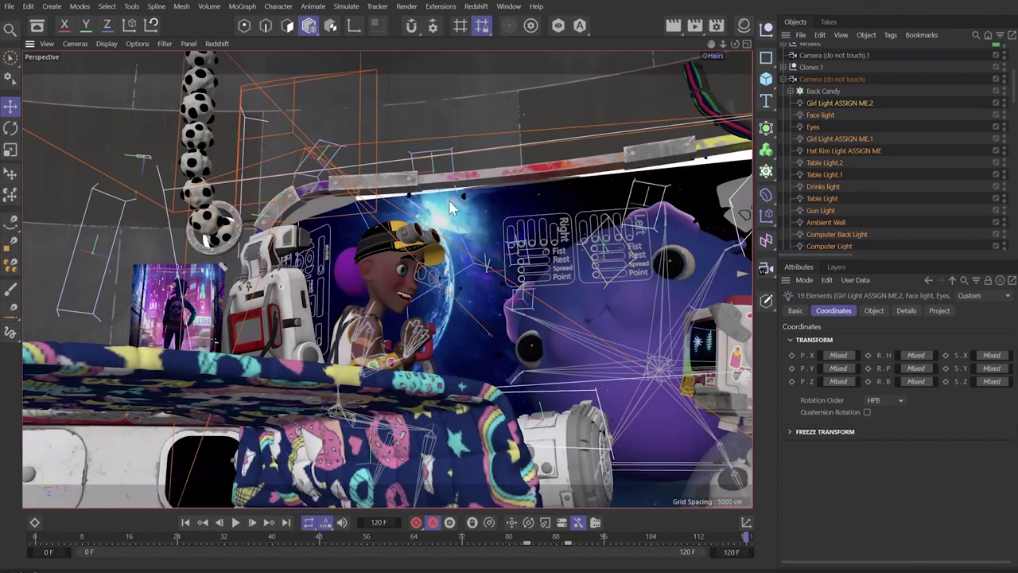
pyautogui.scroll(6, 397, 266)
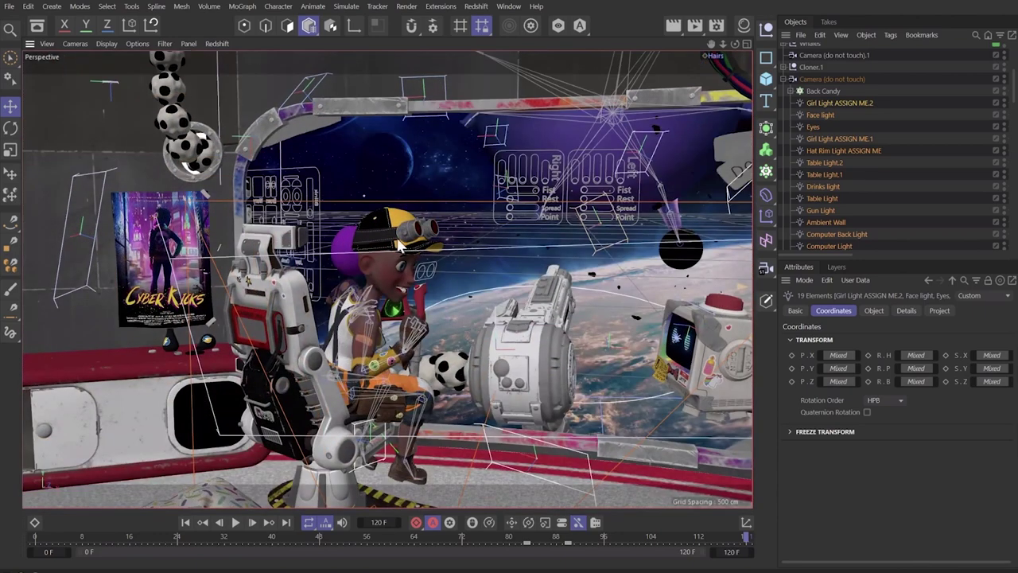
pyautogui.keyDown('alt'); pyautogui.moveTo(426, 282); pyautogui.dragTo(382, 276, button='middle'); pyautogui.keyUp('alt')
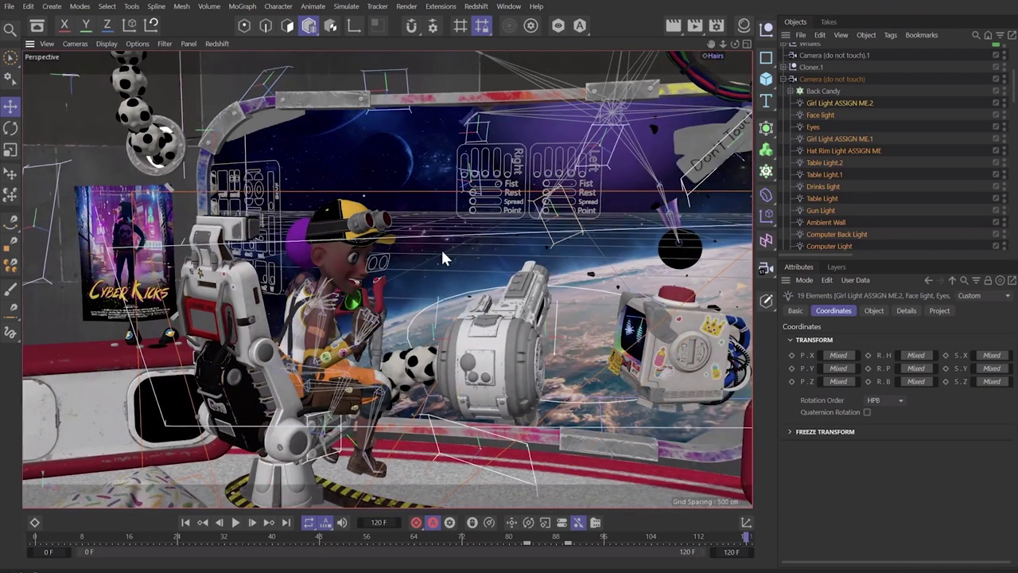
# Select the floating character's Tail polygon object in front of the spaceship window.
pyautogui.keyDown('alt'); pyautogui.moveTo(330, 249); pyautogui.dragTo(361, 254); pyautogui.keyUp('alt')
pyautogui.click(557, 221)
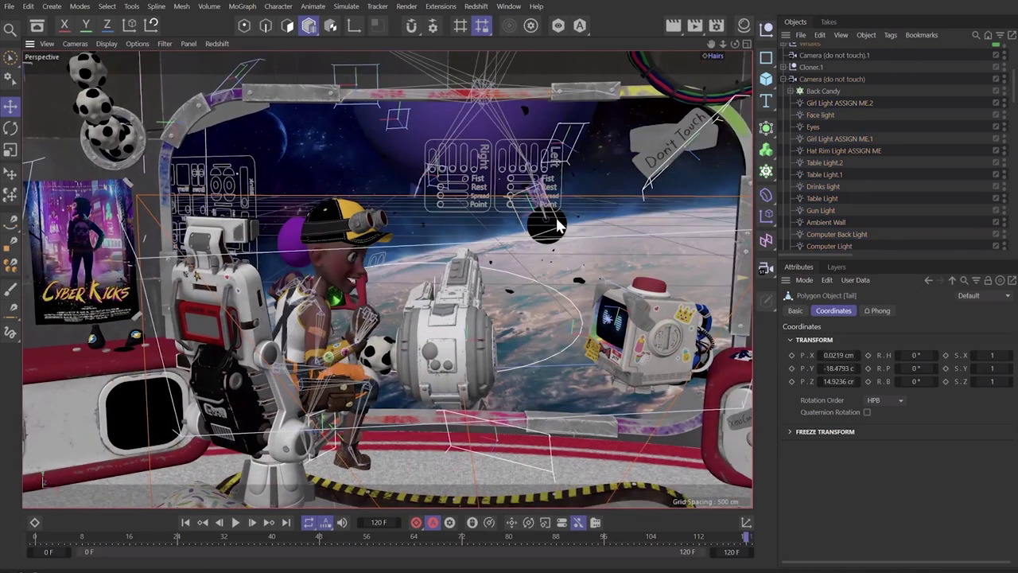
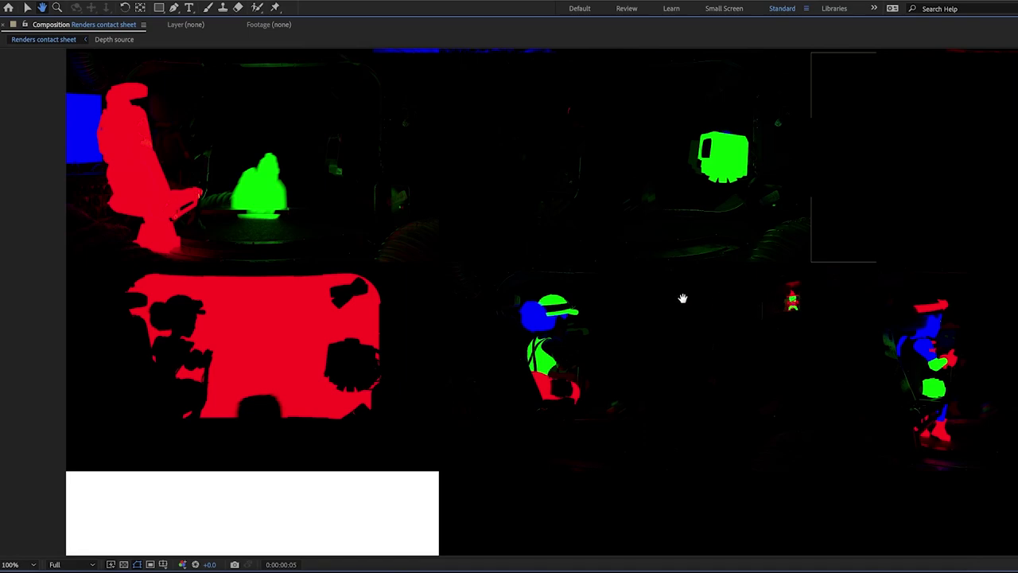
# Switch to After Effects and examine the coloured puzzle mattes across the Renders contact sheet composition.
pyautogui.moveTo(682, 298); pyautogui.dragTo(309, 264)
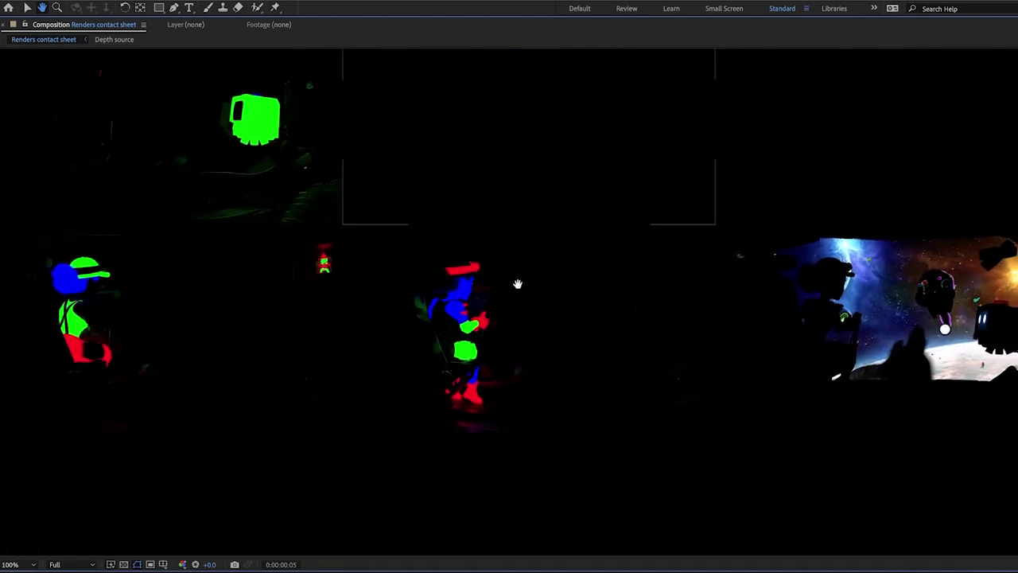
pyautogui.moveTo(518, 284); pyautogui.dragTo(385, 307)
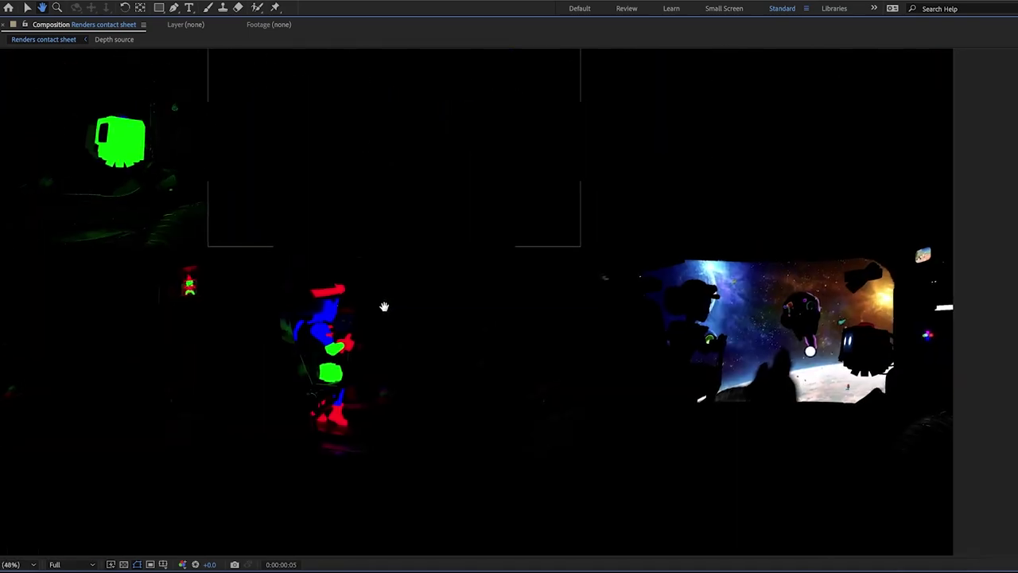
pyautogui.hotkey('shift', '/')
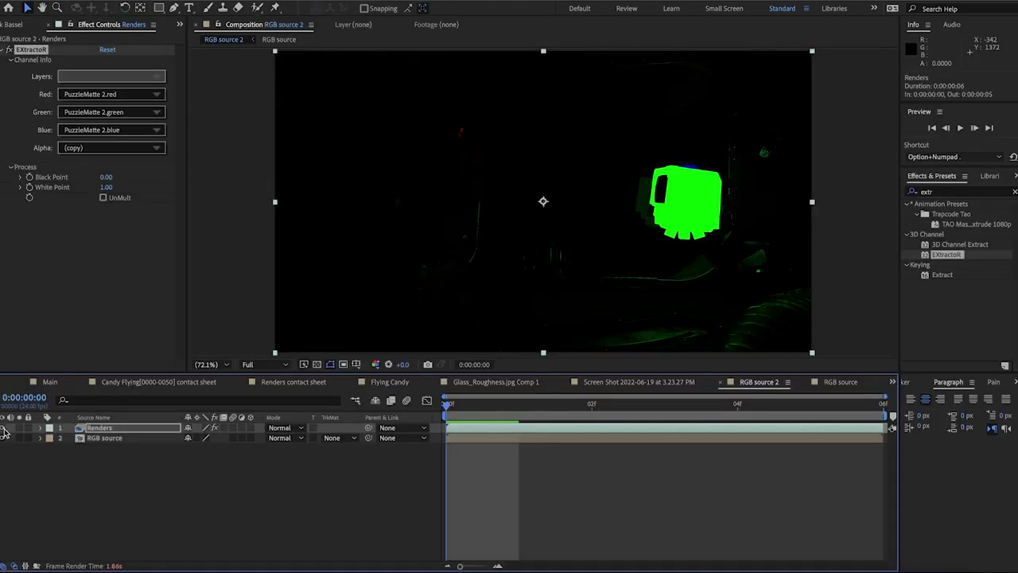
# Hide the puzzle matte Renders layer in RGB source 2 and duplicate the RGB source layer.
pyautogui.click(3, 428)
pyautogui.click(95, 439)
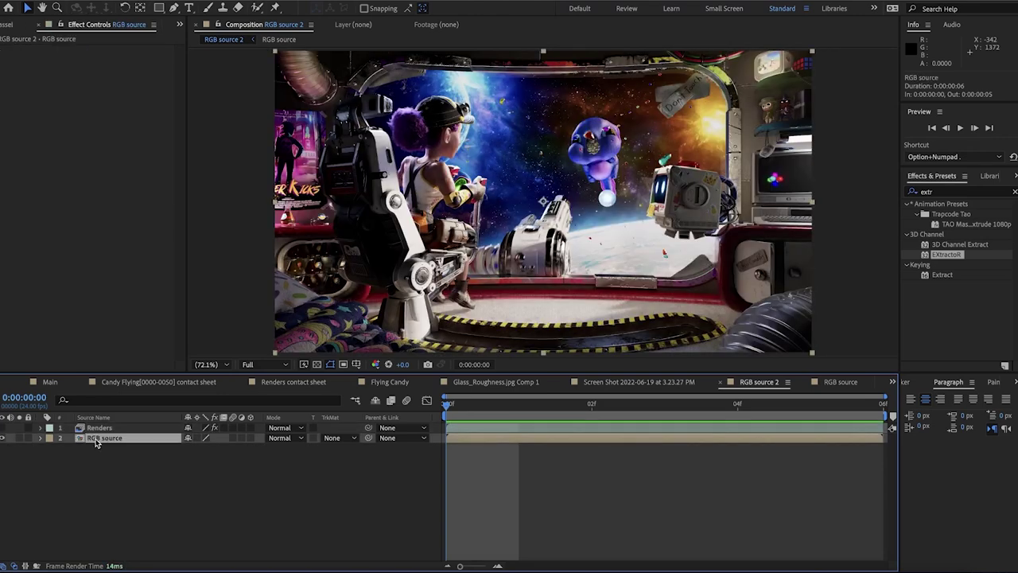
pyautogui.hotkey('ctrl', 'c')
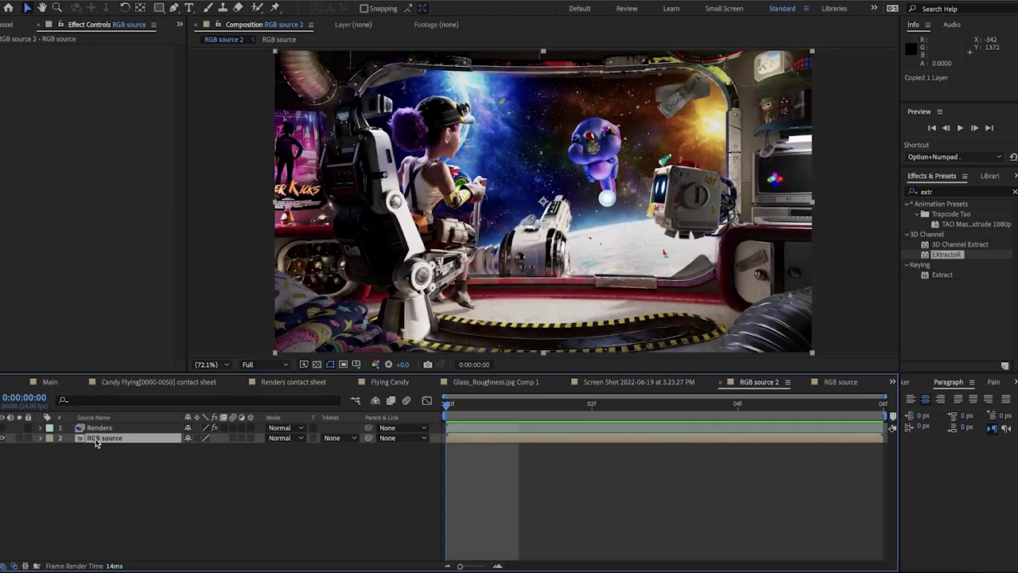
pyautogui.hotkey('ctrl', 'v')
# Apply Set Matte to the upper RGB source layer, taking the Green Channel of Renders Comp 1 as the matte.
pyautogui.click(972, 192)
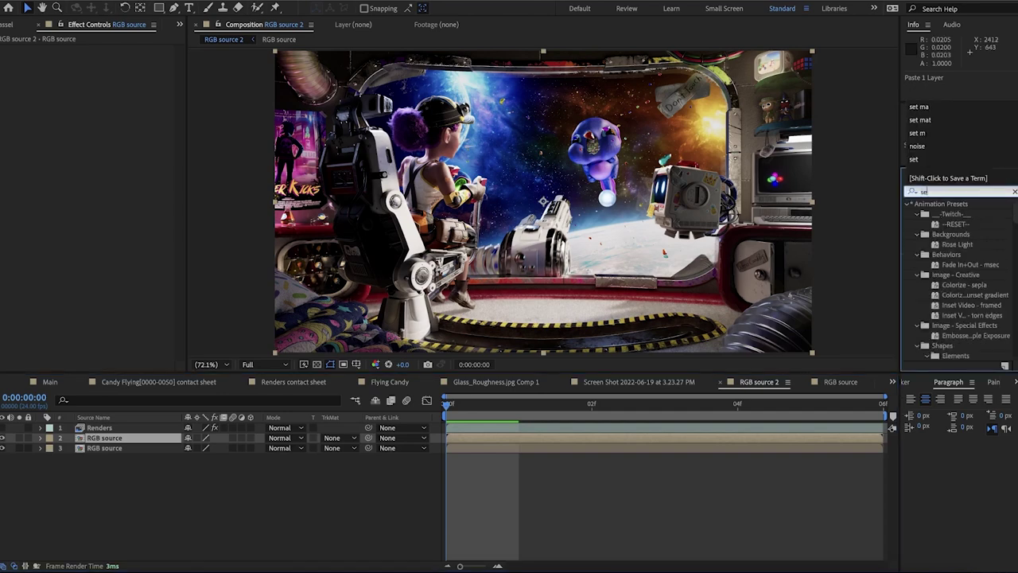
pyautogui.moveTo(956, 214); pyautogui.dragTo(112, 437)
pyautogui.click(115, 59)
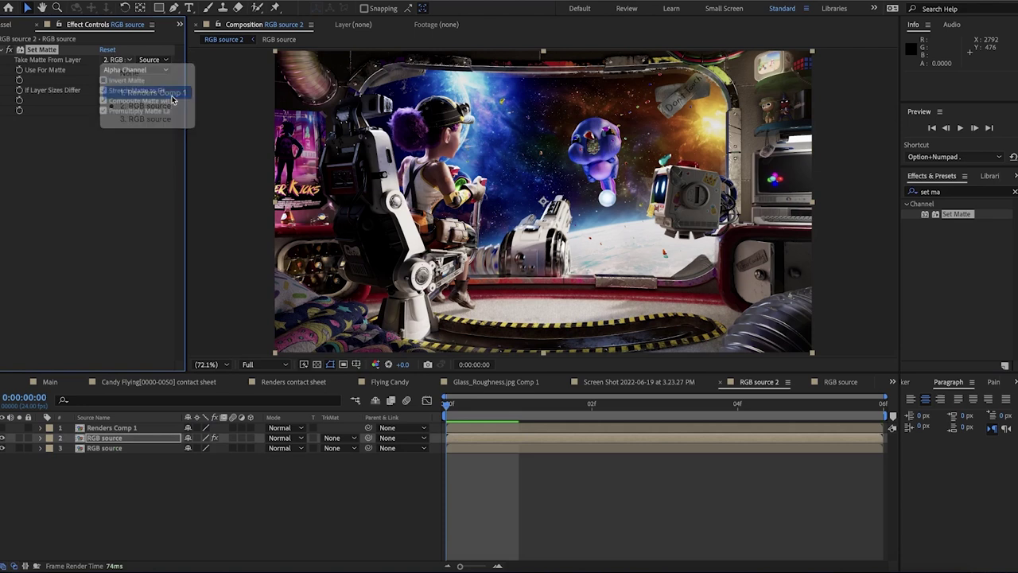
pyautogui.click(173, 93)
pyautogui.click(129, 70)
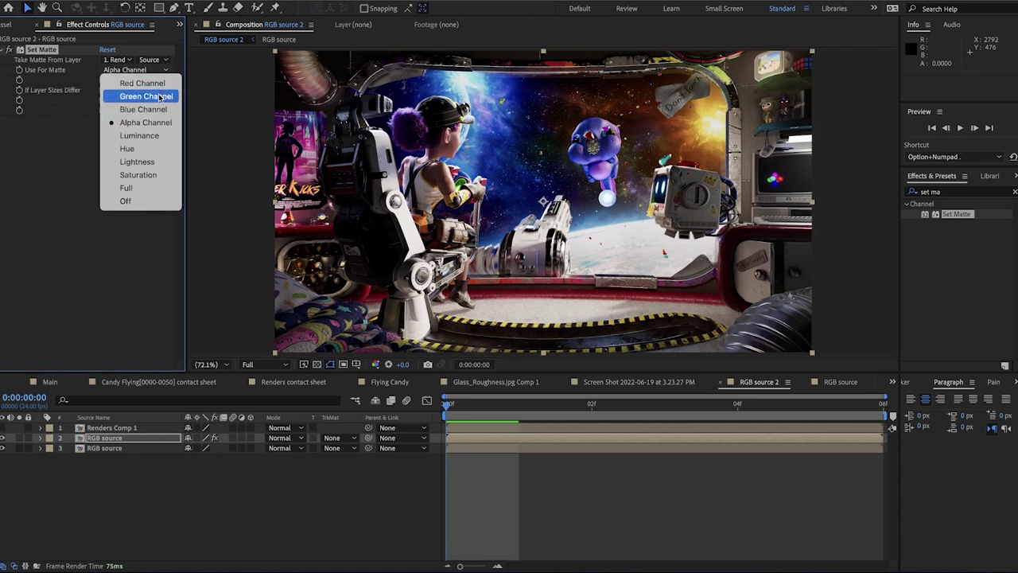
pyautogui.click(159, 96)
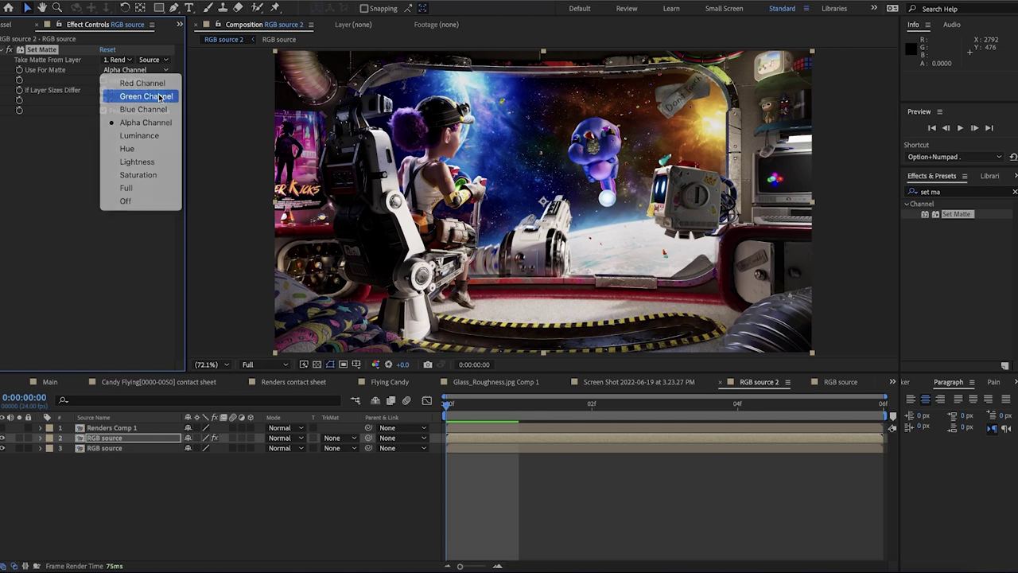
# Solo the matted RGB source layer to check the isolated boxy robot, and turn solo off again.
pyautogui.click(19, 437)
pyautogui.moveTo(602, 162)
pyautogui.mouseDown()
pyautogui.moveTo(565, 165)
pyautogui.moveTo(595, 131)
pyautogui.moveTo(591, 164)
pyautogui.mouseUp()
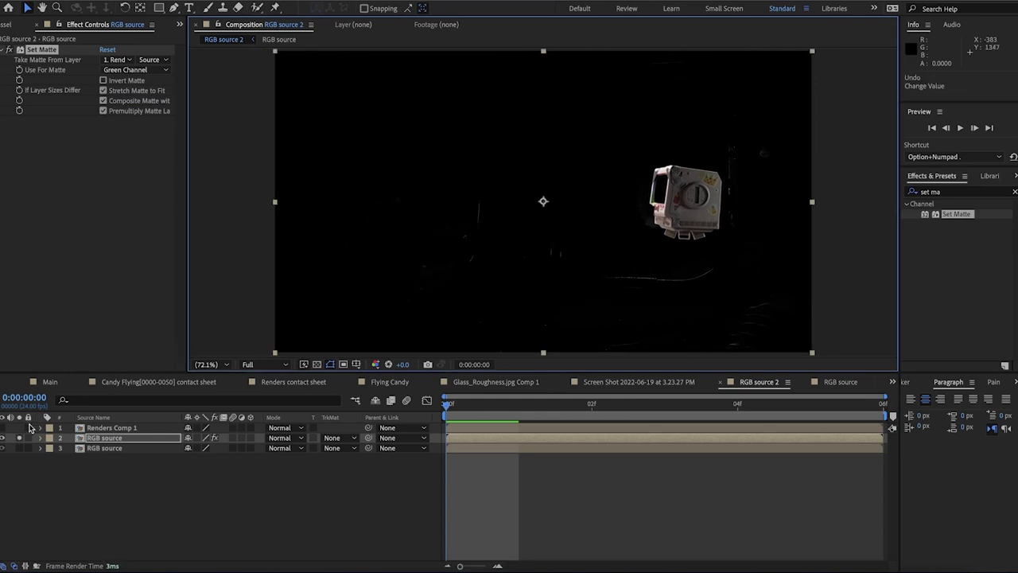
pyautogui.click(19, 437)
pyautogui.click(19, 438)
# Apply Curves to the matted RGB source layer and raise the RGB curve's midtones to brighten the boxy robot.
pyautogui.click(952, 193)
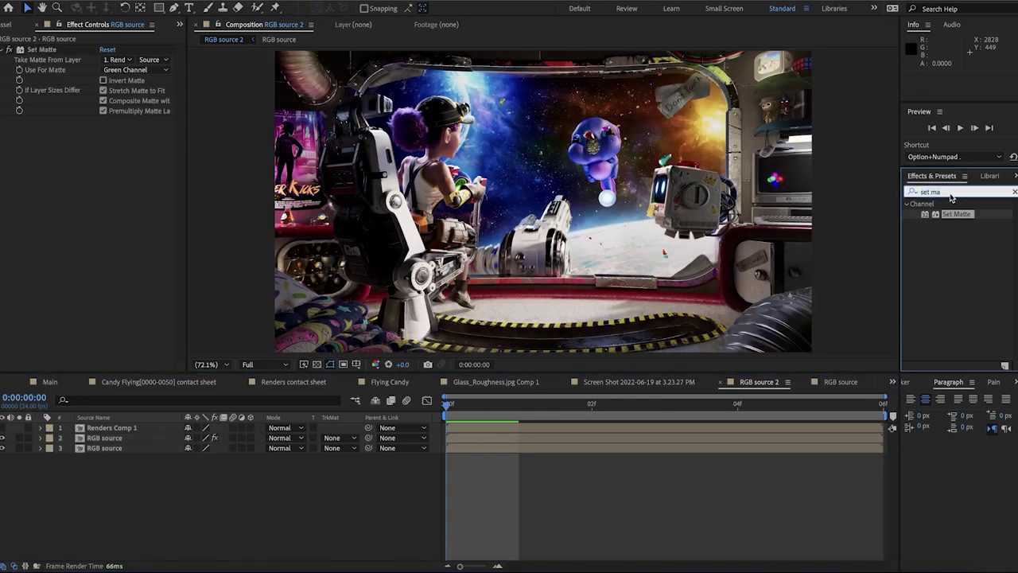
pyautogui.write('curv')
pyautogui.click(954, 245)
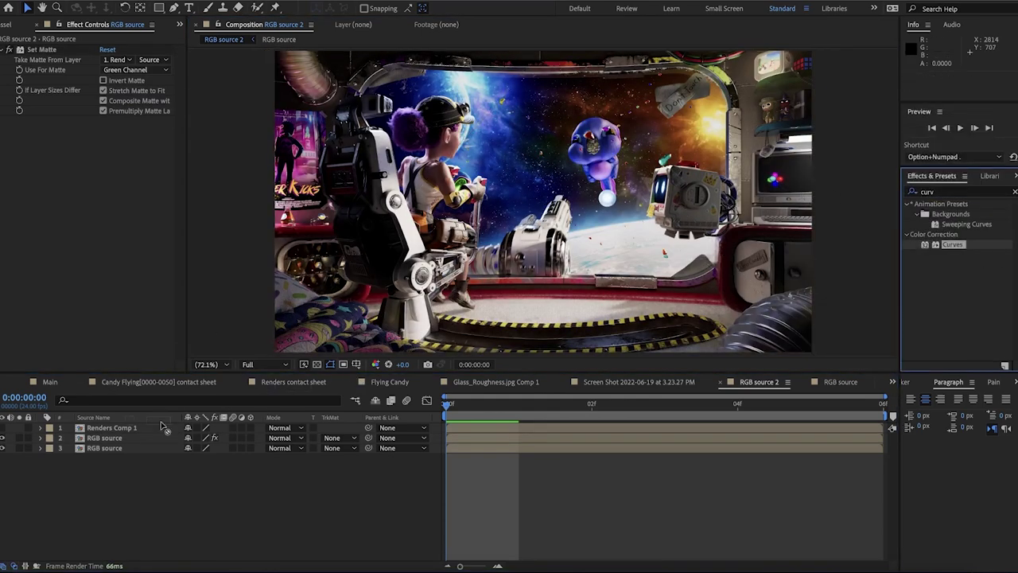
pyautogui.moveTo(163, 427); pyautogui.dragTo(119, 438)
pyautogui.moveTo(93, 236); pyautogui.dragTo(79, 223)
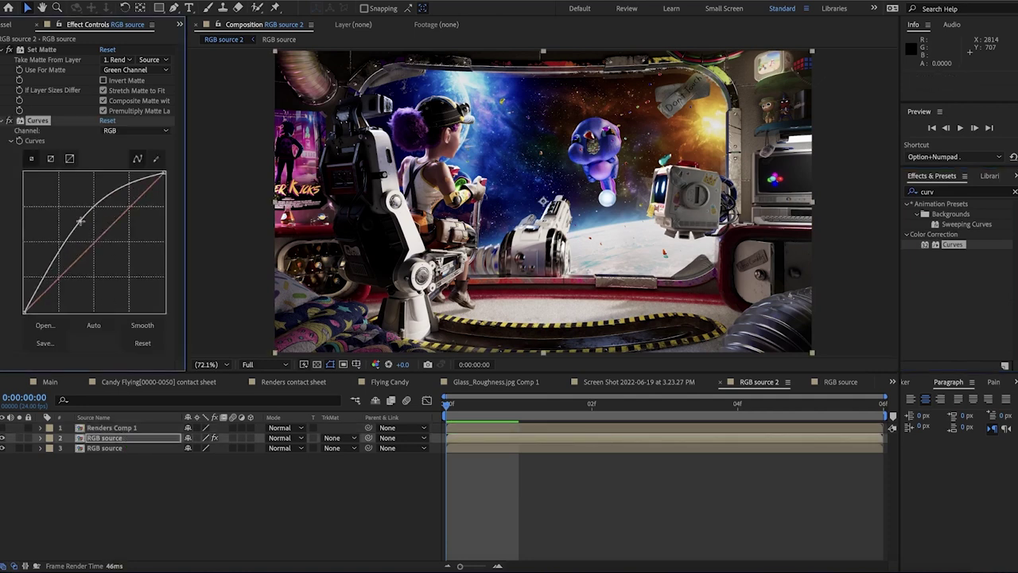
pyautogui.click(1, 438)
# Search the effects for "hue", apply a hue adjustment to the matted RGB source layer and alter the robot's colour.
pyautogui.doubleClick(970, 192)
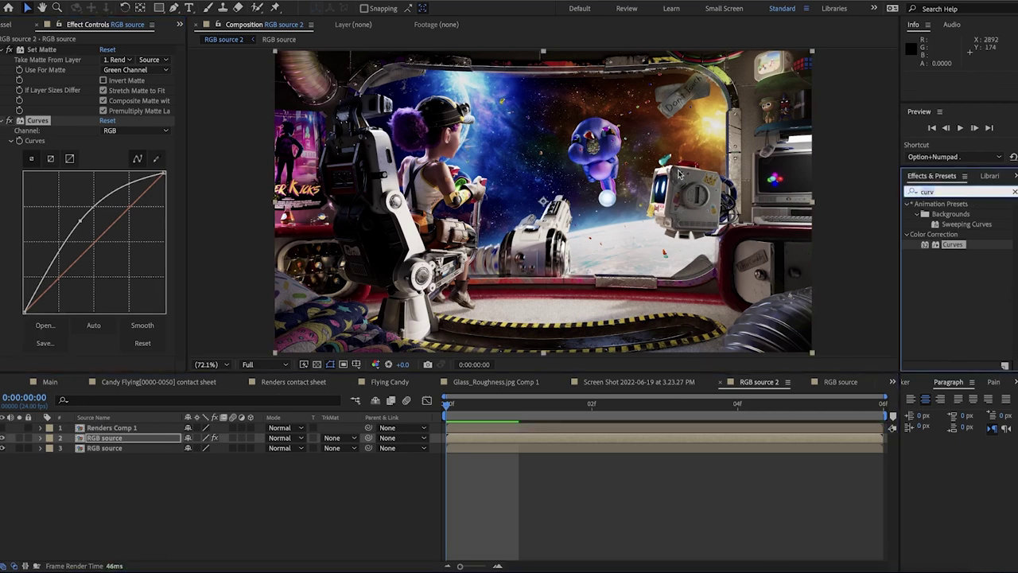
pyautogui.write('hue')
pyautogui.click(964, 254)
pyautogui.moveTo(964, 260); pyautogui.dragTo(94, 320)
pyautogui.moveTo(108, 281); pyautogui.dragTo(144, 299)
pyautogui.click(622, 439)
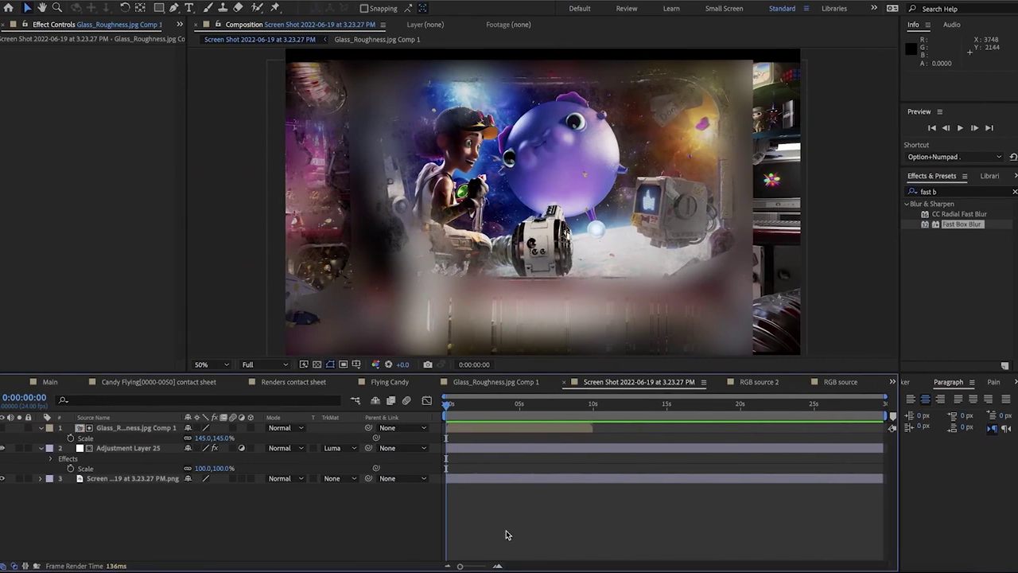
# Open the Flying Candy composition, and preview the Particular emission of Black Solid 7 in Comp 2.
pyautogui.click(389, 382)
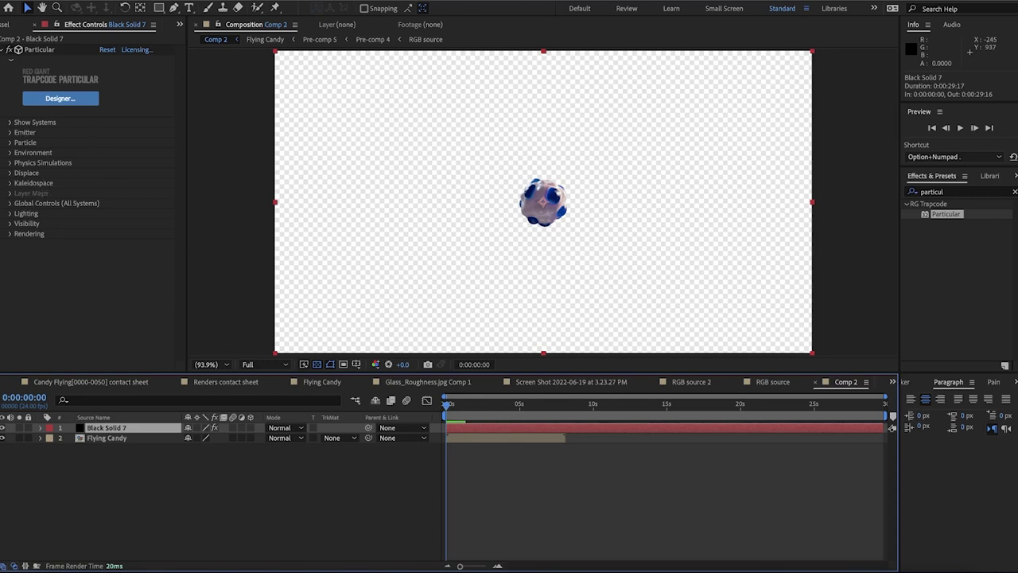
pyautogui.press('space')
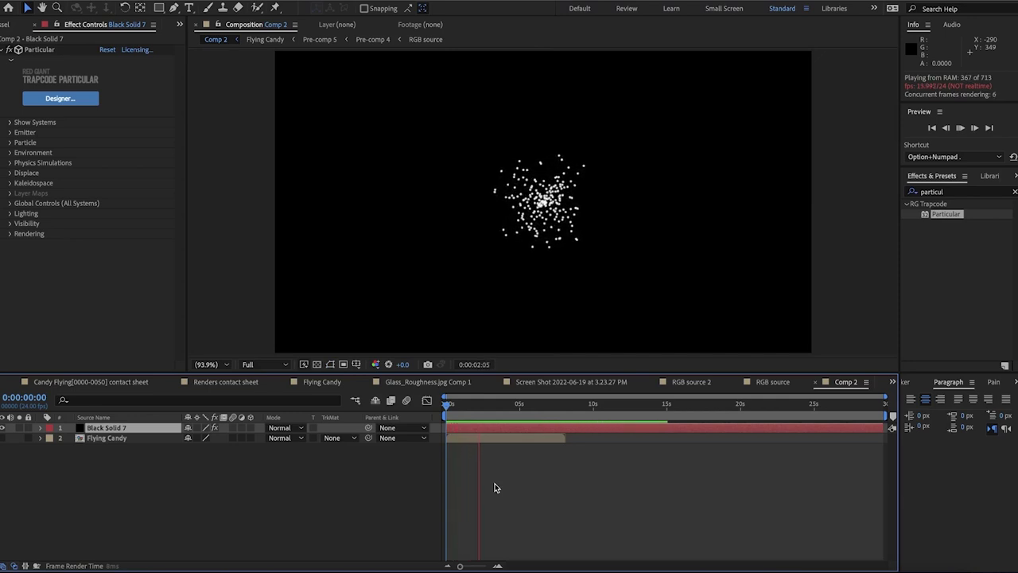
pyautogui.press('space')
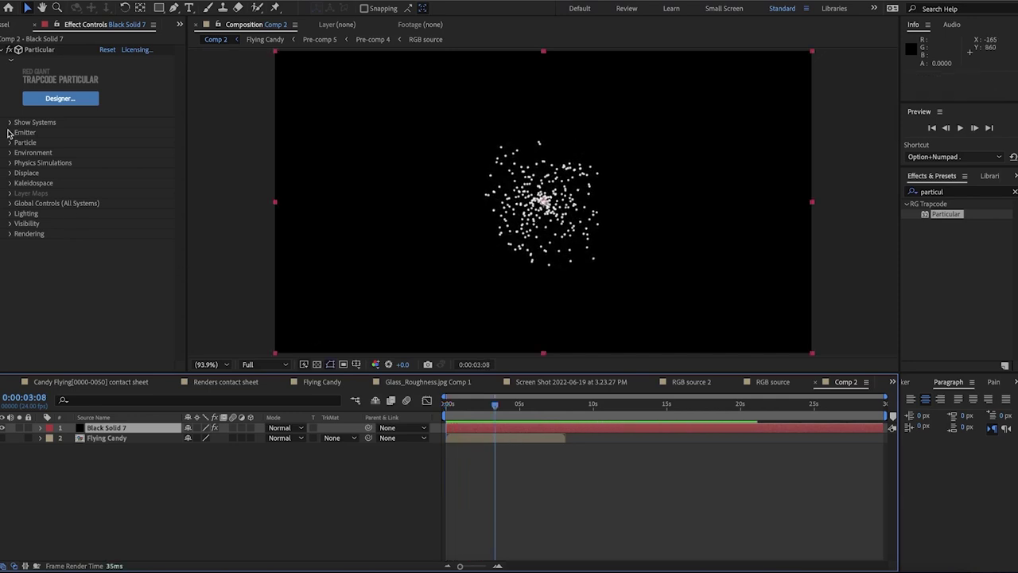
# Set Particular's particle type to Sprite and use the Flying Candy layer as the sprite.
pyautogui.click(10, 132)
pyautogui.scroll(-2, 8, 136)
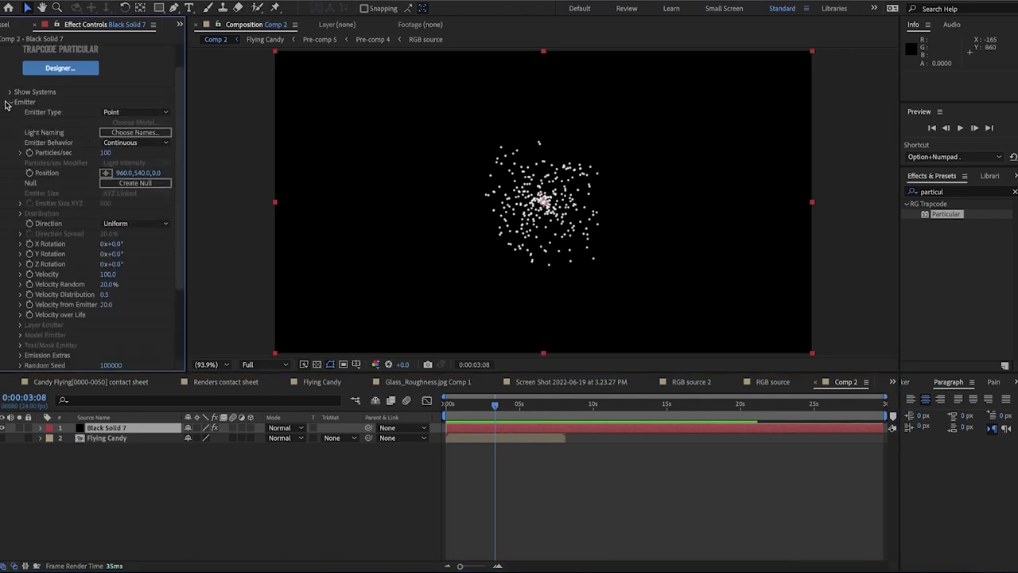
pyautogui.scroll(-8, 24, 183)
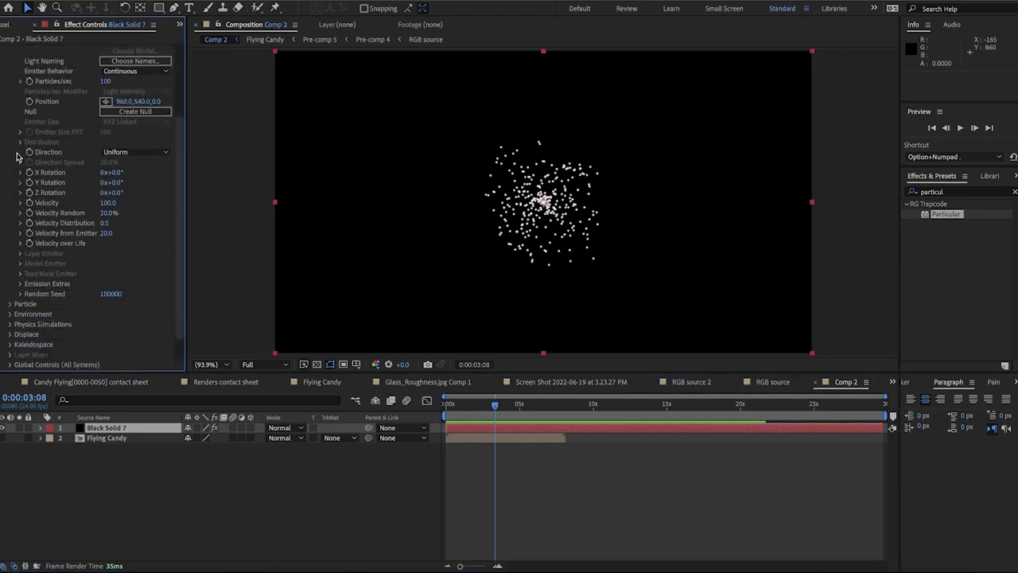
pyautogui.click(115, 133)
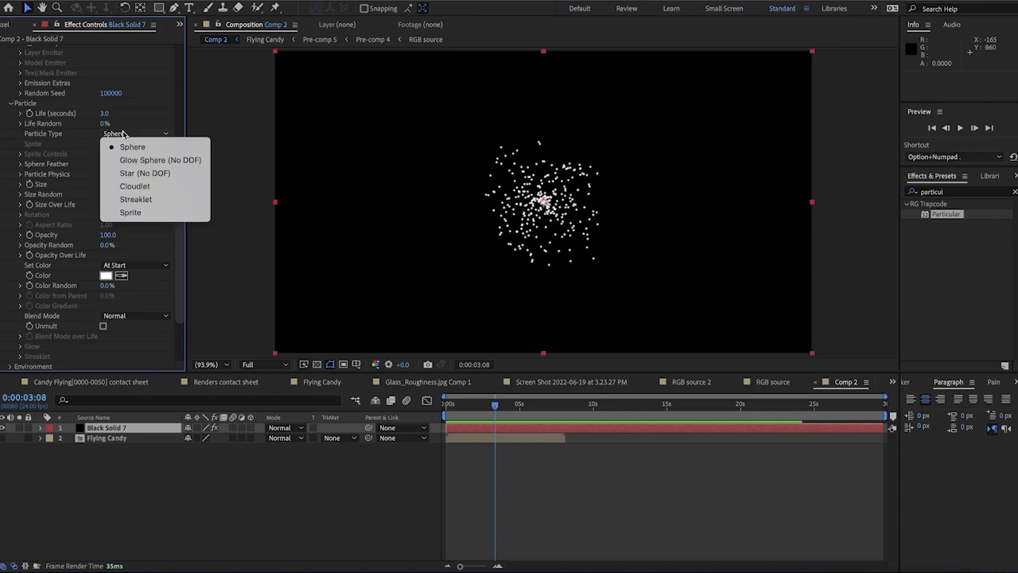
pyautogui.click(163, 211)
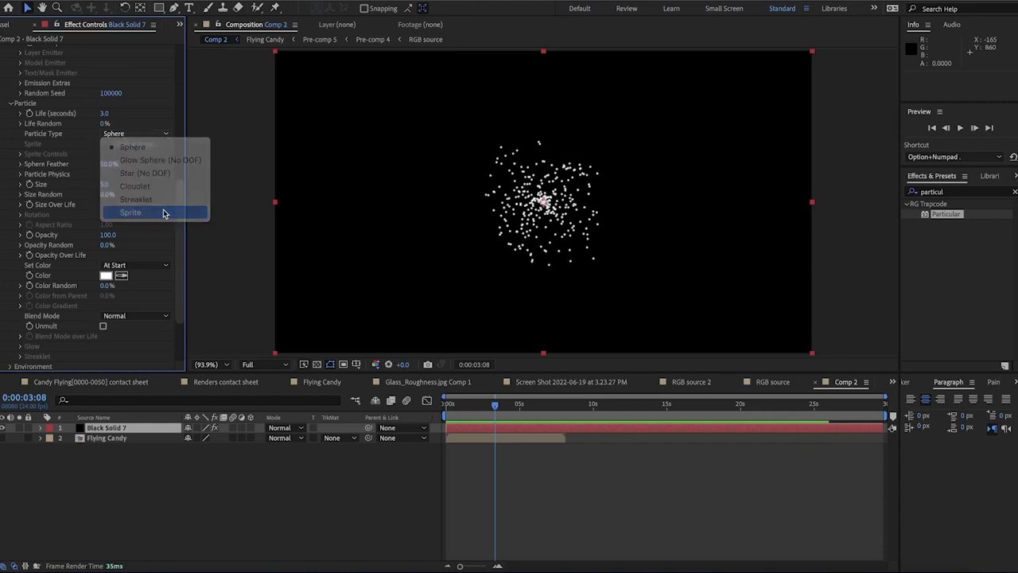
pyautogui.click(118, 164)
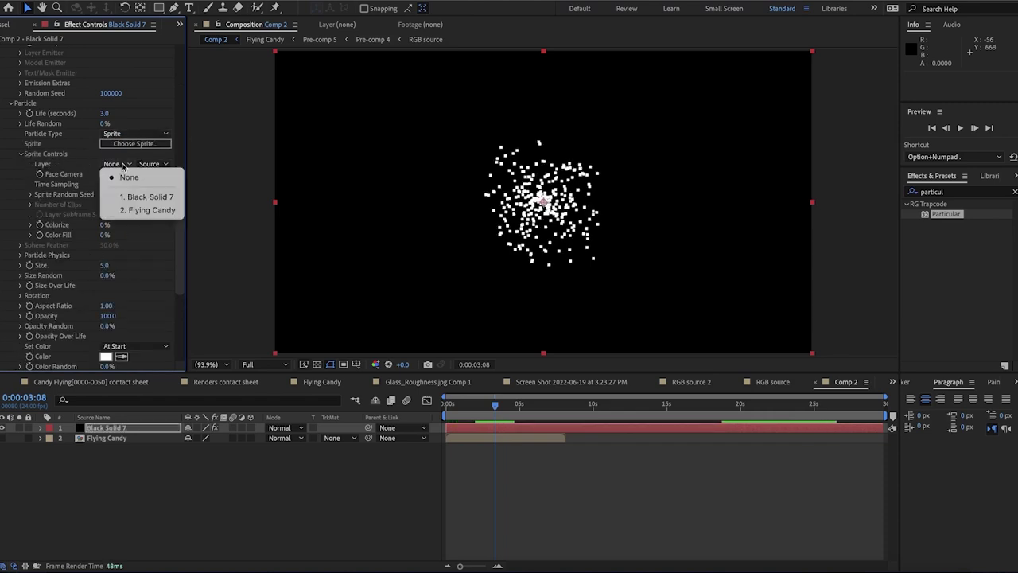
pyautogui.click(151, 210)
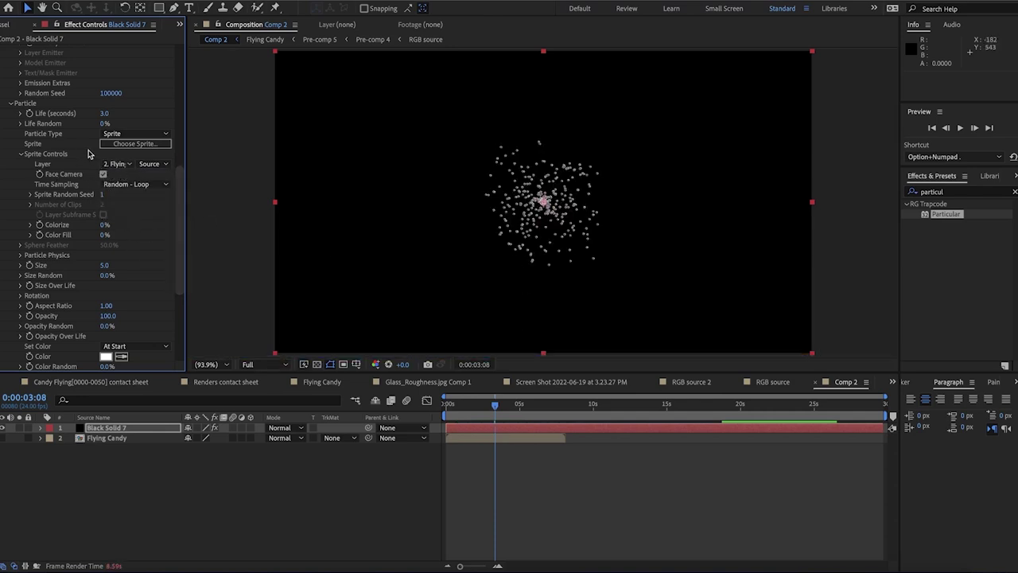
# Set the candy particles' size to 97 and preview the emission.
pyautogui.scroll(5, 87, 153)
pyautogui.scroll(4, 86, 154)
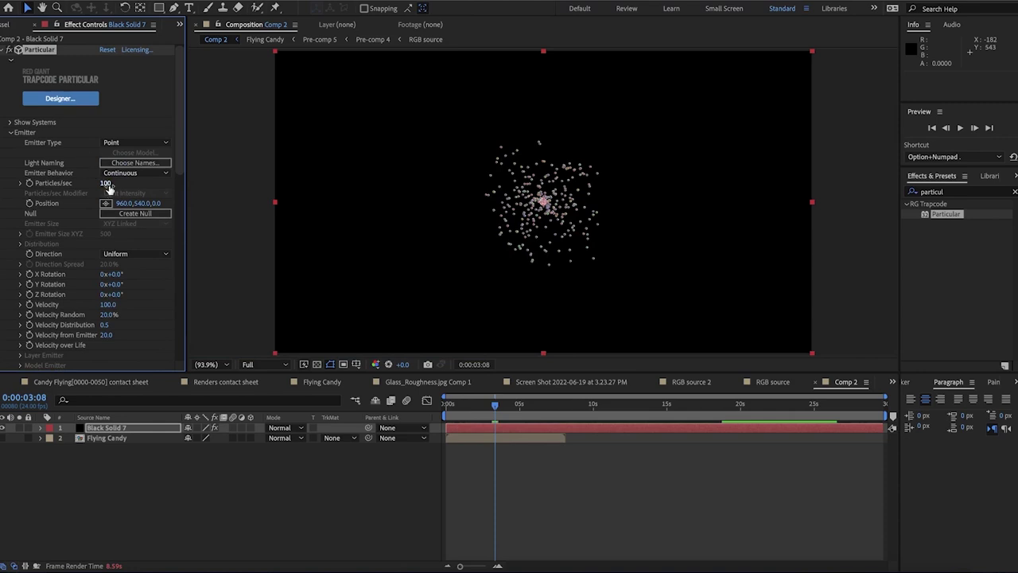
pyautogui.scroll(-10, 77, 216)
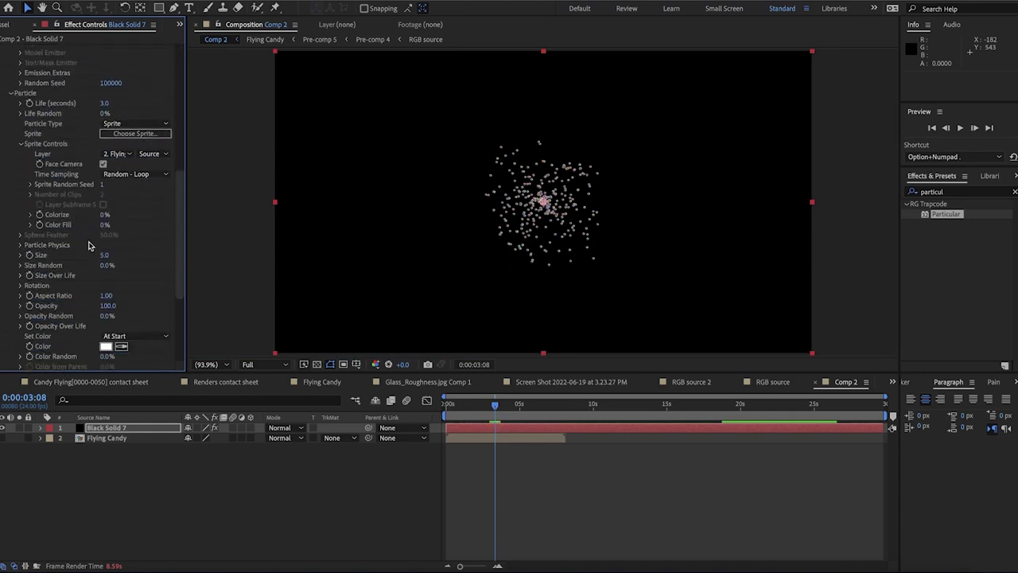
pyautogui.moveTo(106, 255); pyautogui.dragTo(165, 258)
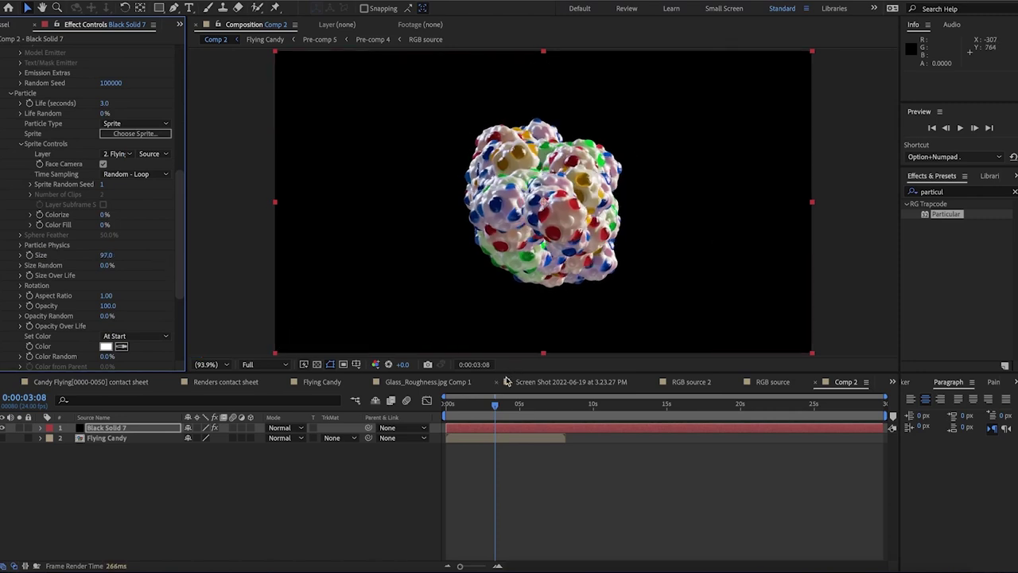
pyautogui.press('space')
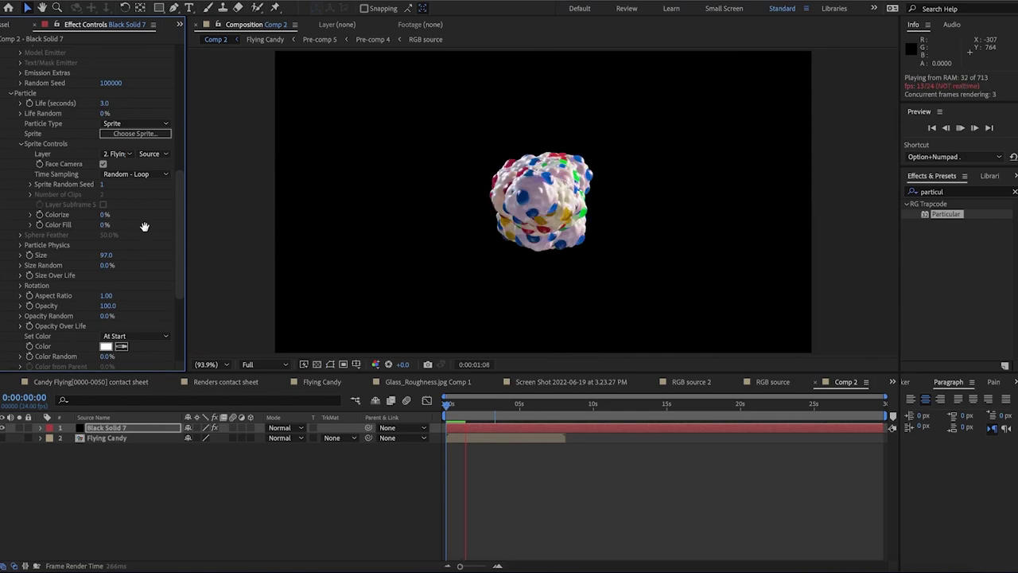
pyautogui.press('space')
# Set the emitter's velocity to 7180 and preview the candies flying outwards.
pyautogui.scroll(5, 145, 231)
pyautogui.scroll(2, 145, 232)
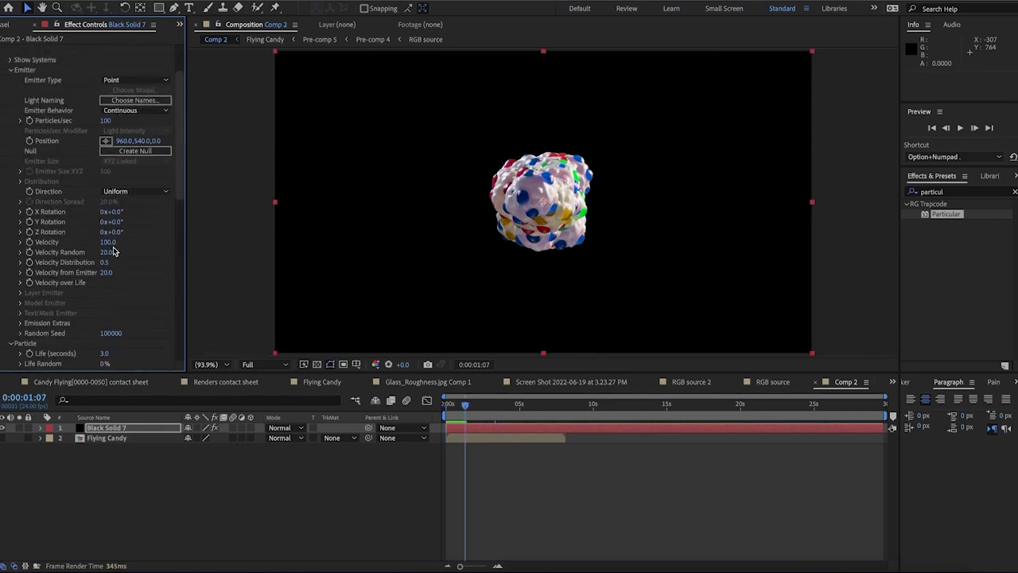
pyautogui.moveTo(109, 244); pyautogui.dragTo(152, 244)
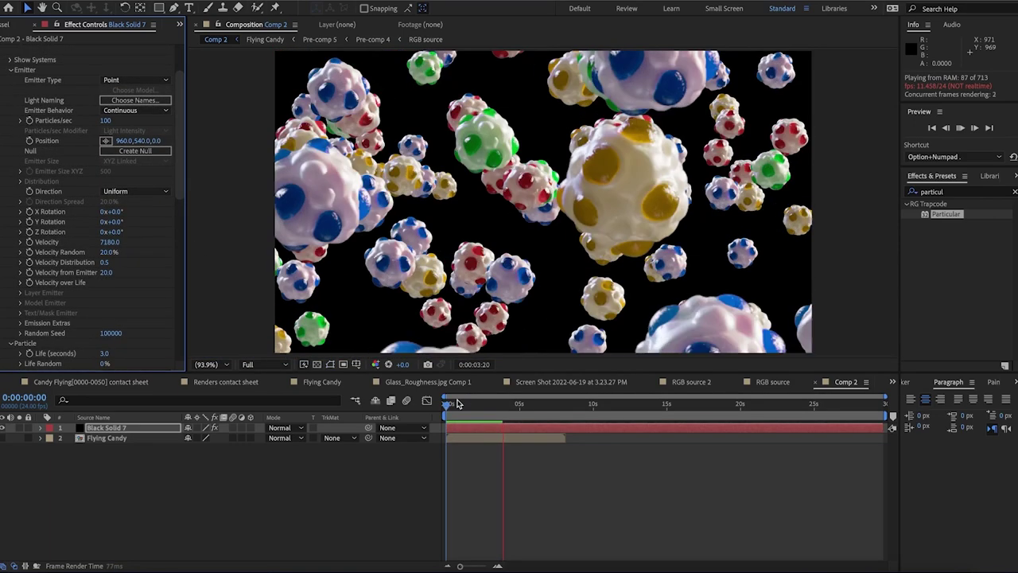
pyautogui.press('space')
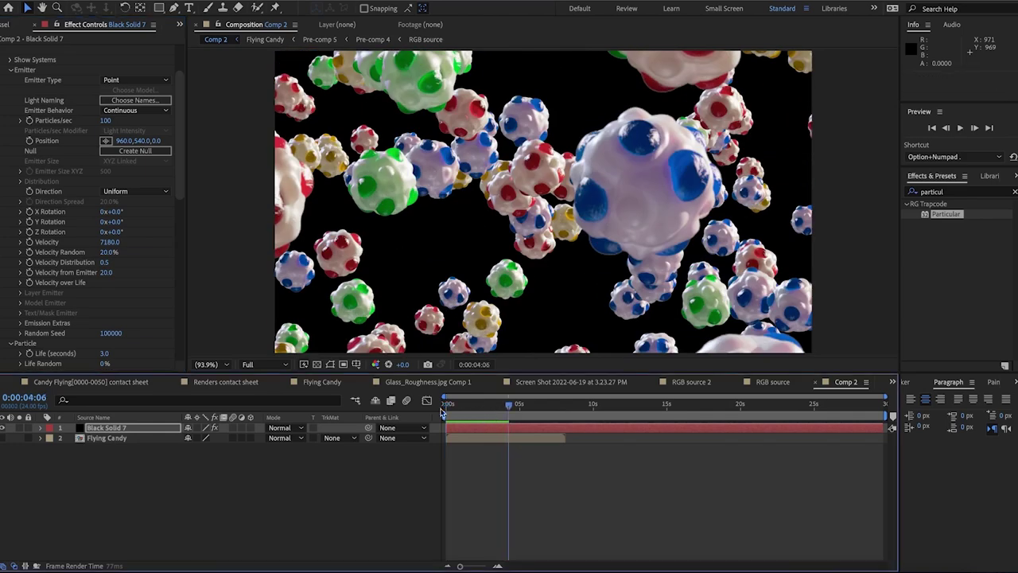
pyautogui.press('space')
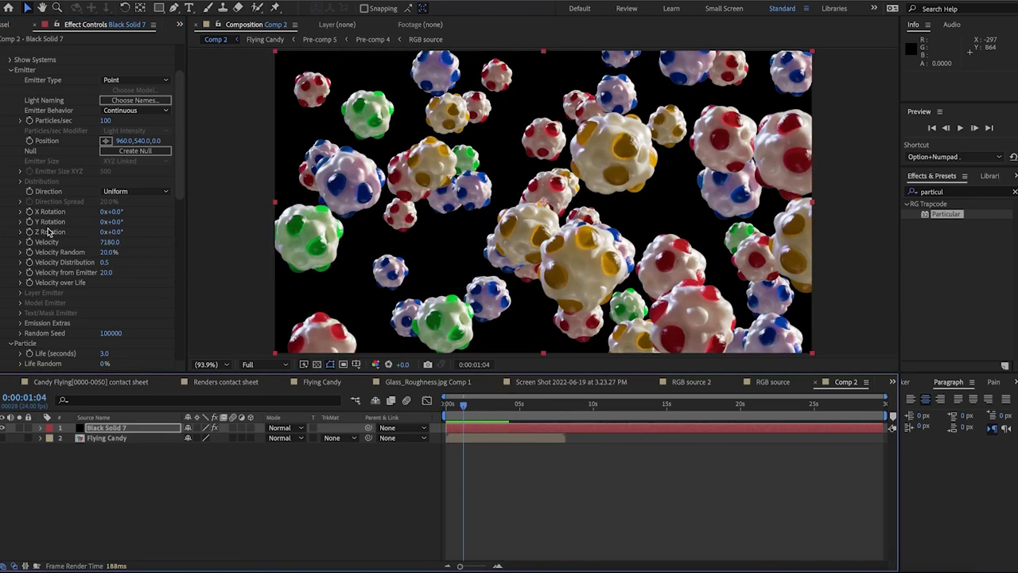
# Set Wind Z in Particular's Environment settings to 10000 and preview the candy emission.
pyautogui.scroll(-10, 13, 271)
pyautogui.click(9, 286)
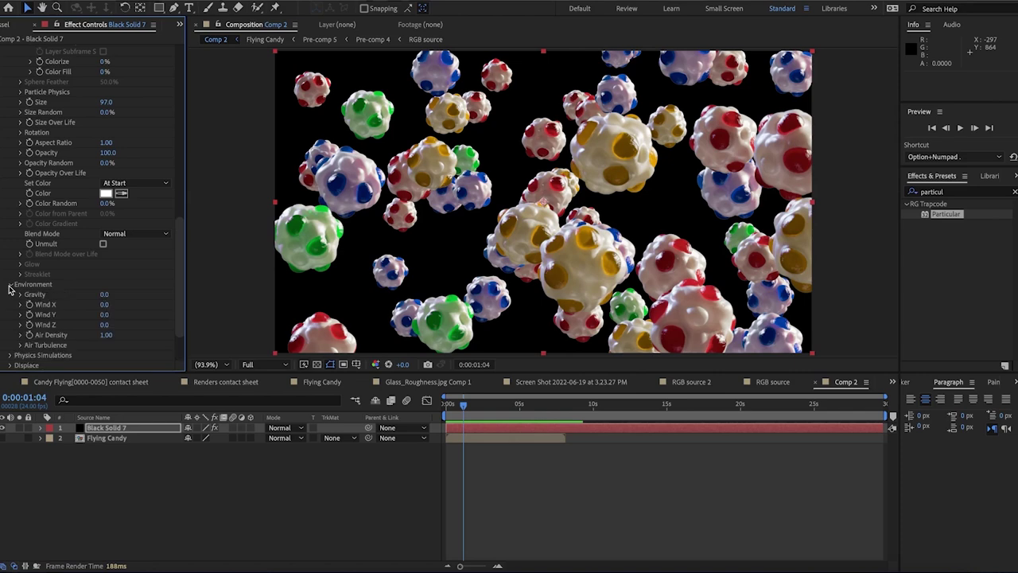
pyautogui.scroll(-2, 9, 290)
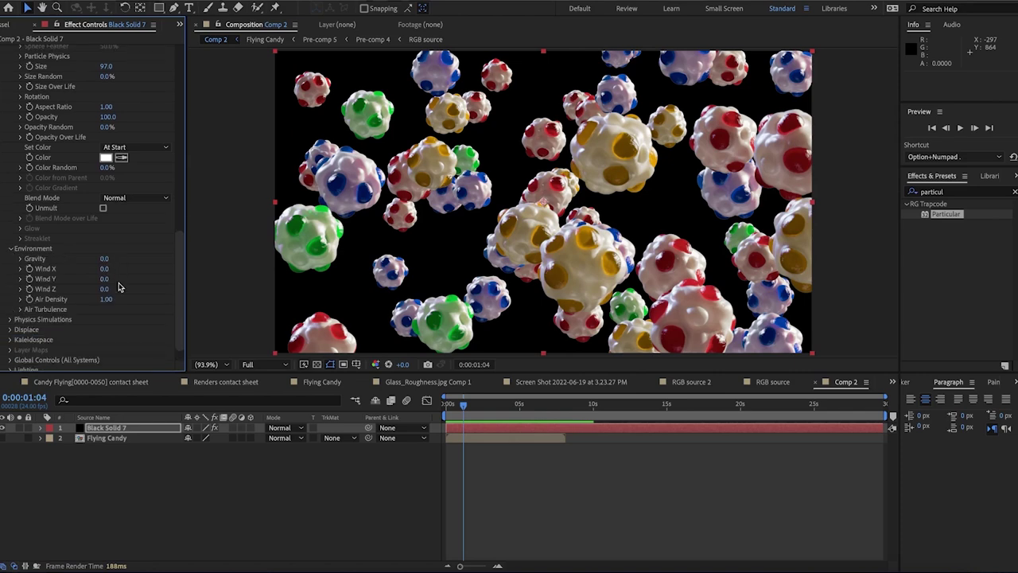
pyautogui.moveTo(156, 268); pyautogui.dragTo(809, 303)
pyautogui.press('super+z')
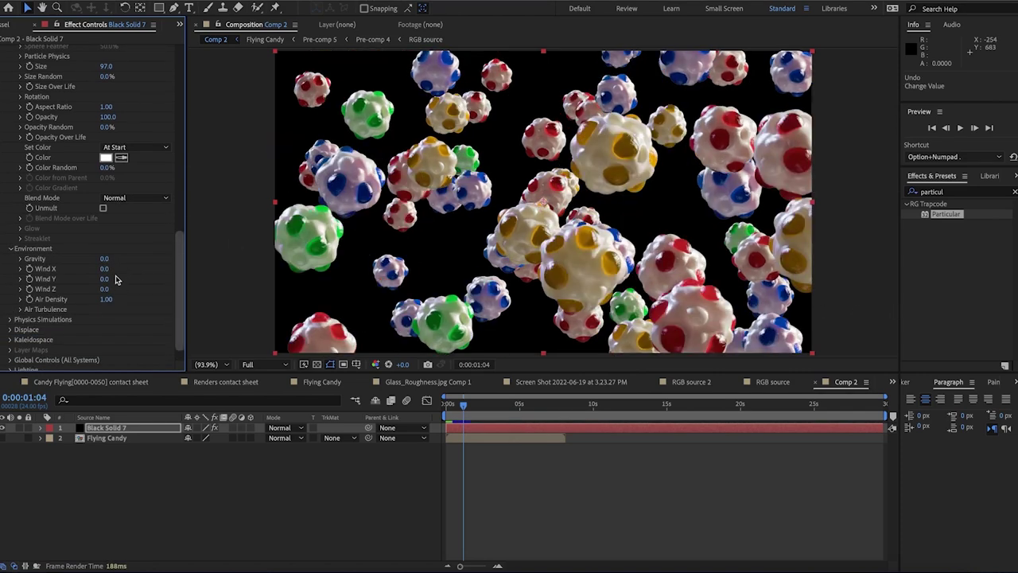
pyautogui.moveTo(109, 288); pyautogui.dragTo(109, 289)
pyautogui.click(101, 290)
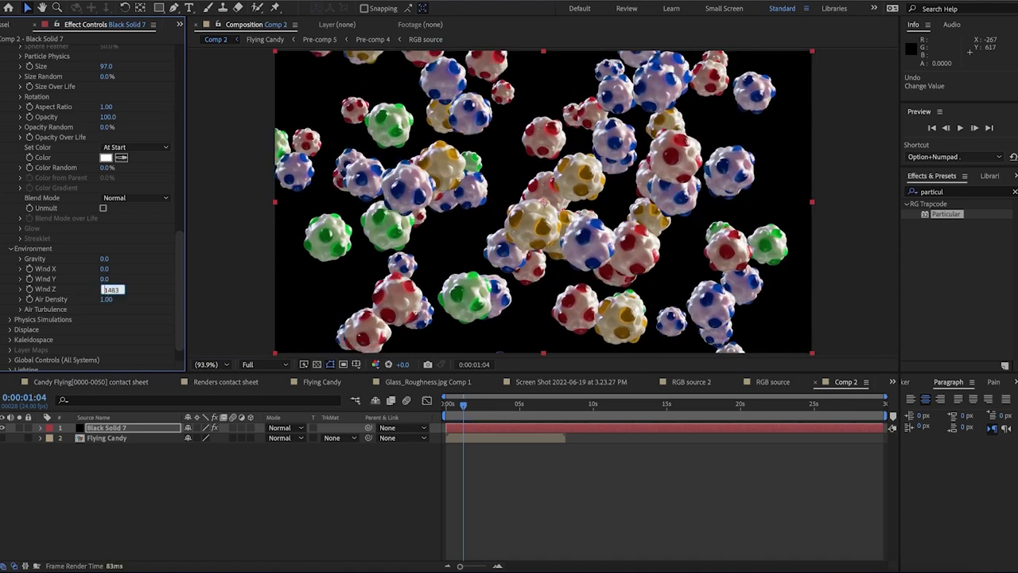
pyautogui.write('10000')
pyautogui.press('Return')
pyautogui.press('space')
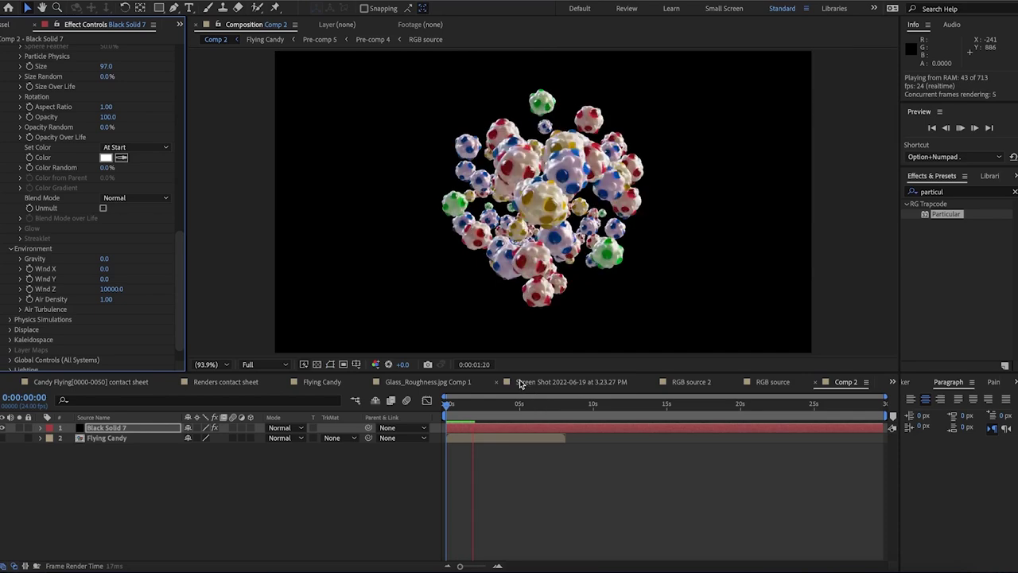
# Set Particular's Wind X to 1132 and preview the candies from the composition's first frame.
pyautogui.moveTo(104, 269); pyautogui.dragTo(481, 307)
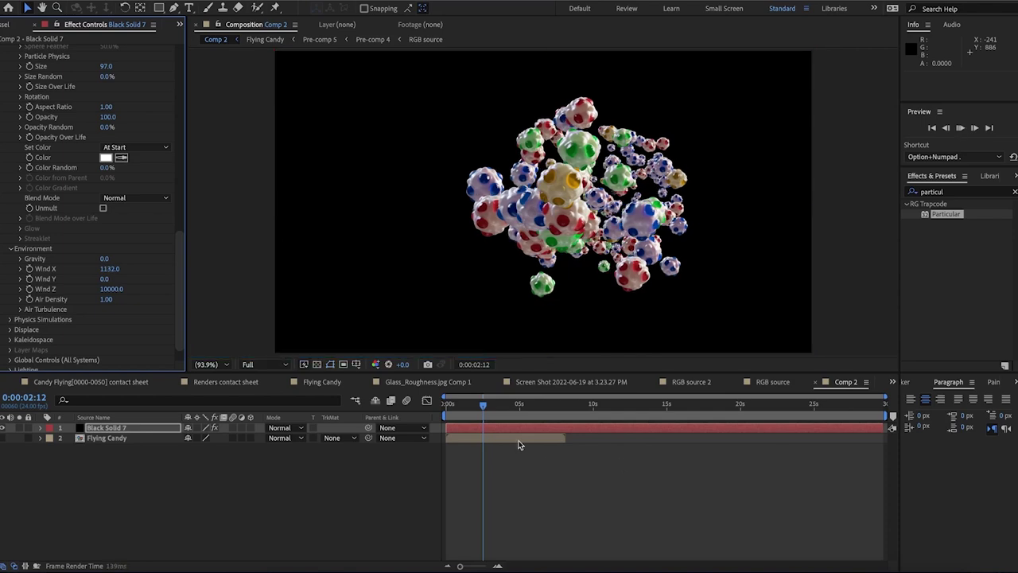
pyautogui.moveTo(483, 404); pyautogui.dragTo(383, 405)
pyautogui.press('space')
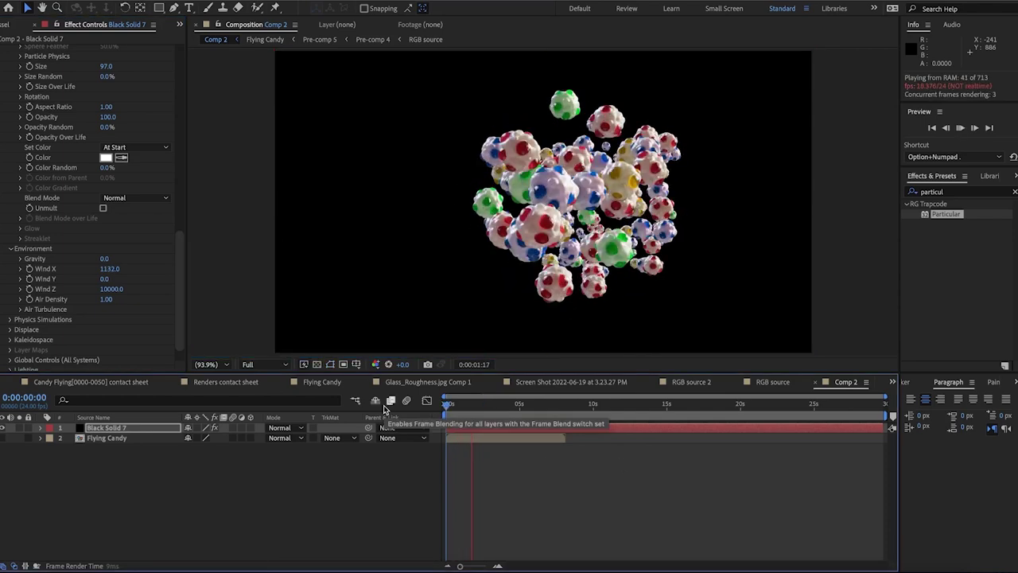